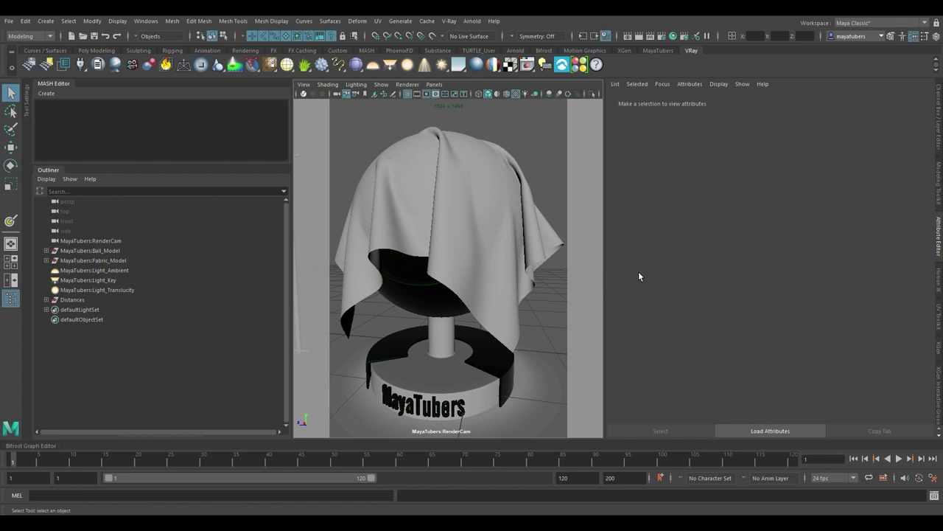
Show the single Perspective view and confirm Preferences list centimetre linear working units
click(10, 243)
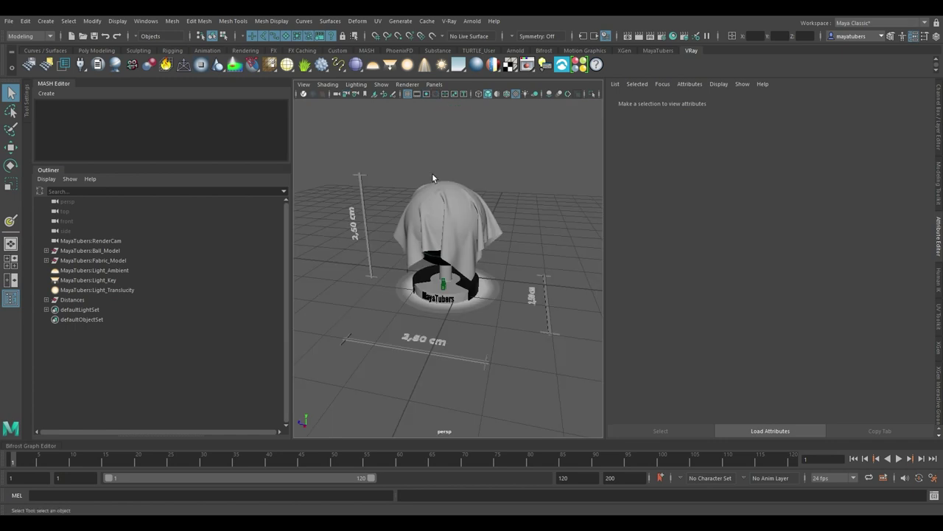
click(146, 20)
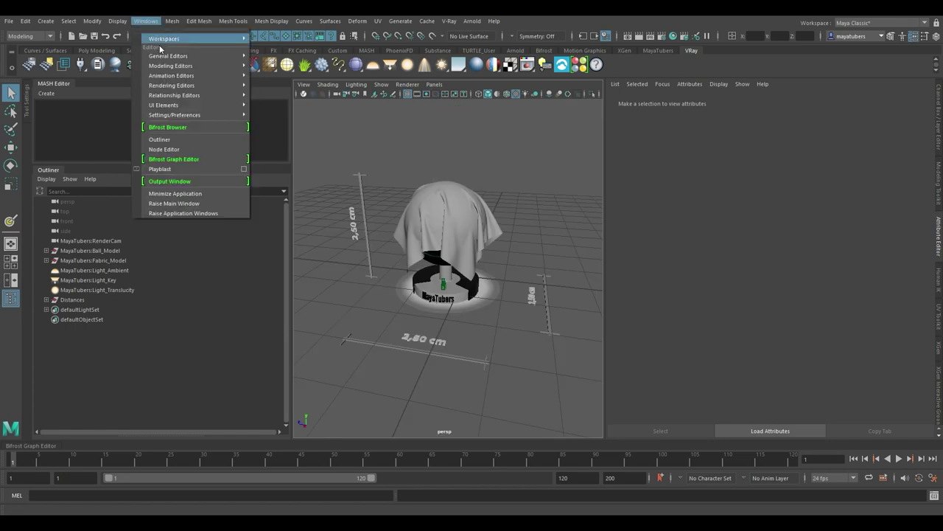
mouse_move(194, 117)
click(279, 115)
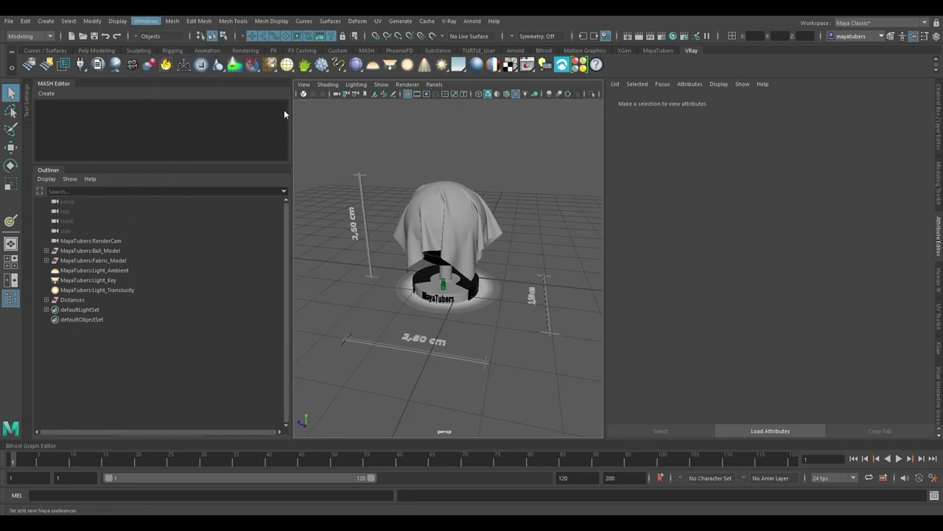
click(240, 179)
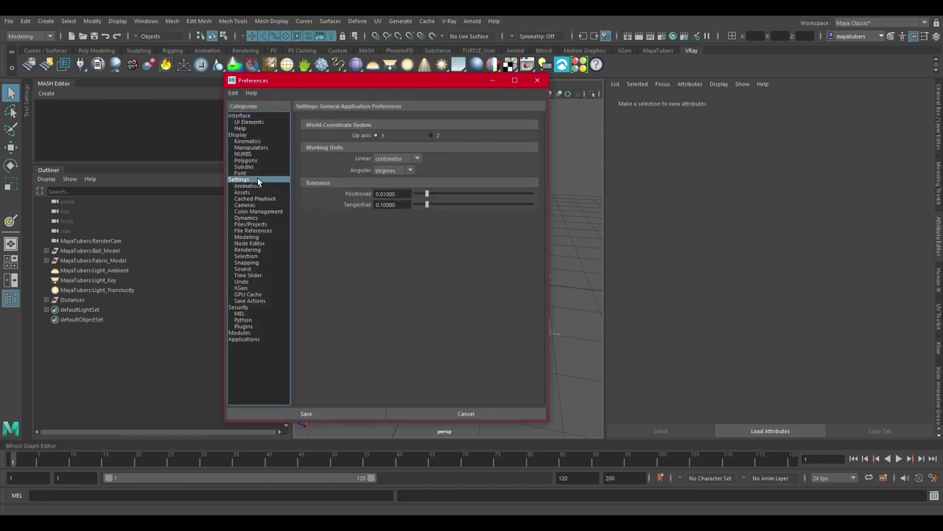
click(536, 82)
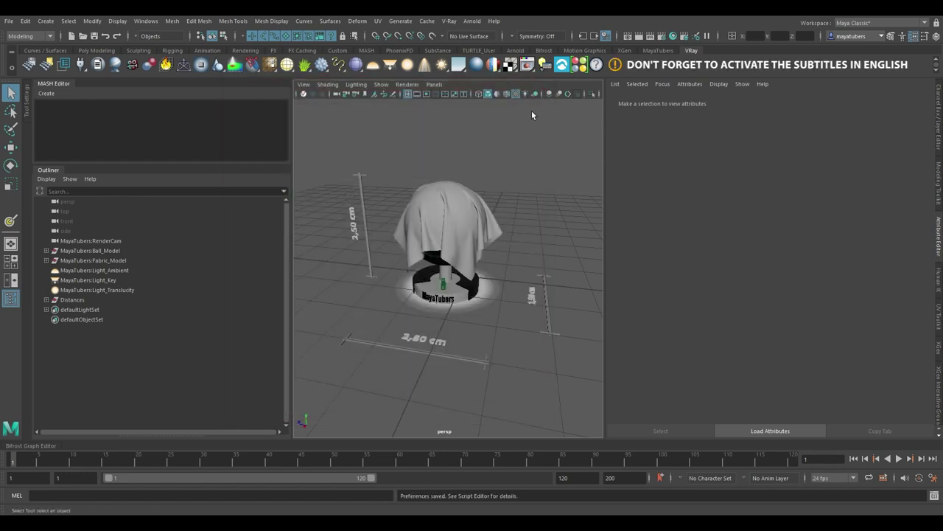
click(436, 342)
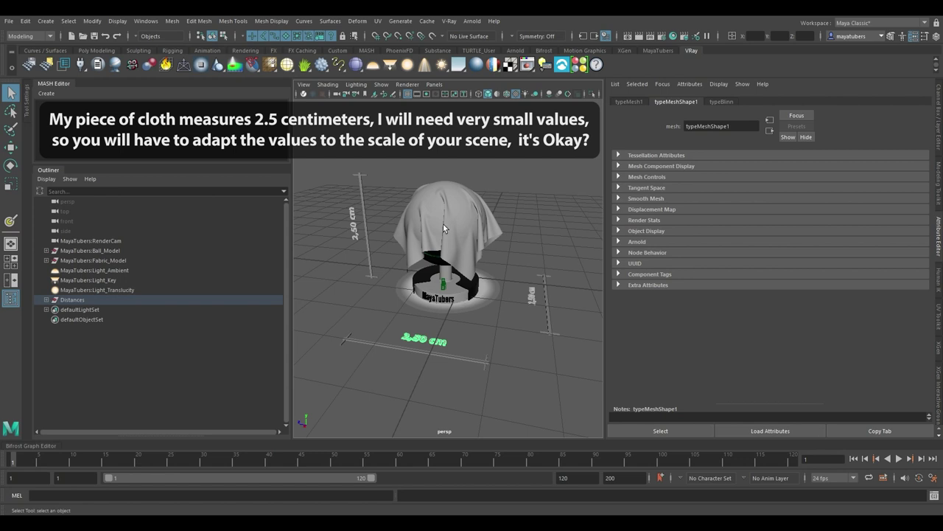
scroll(443, 224, up, 5)
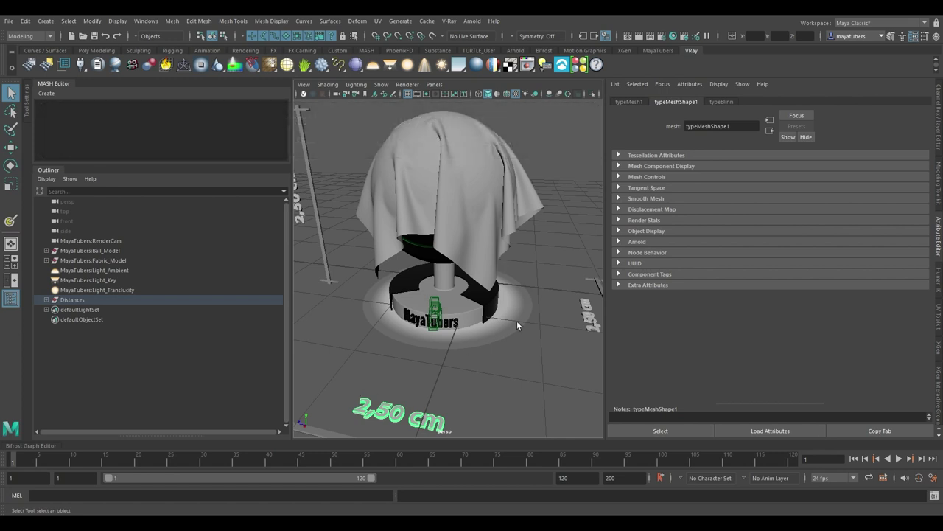
Render the scene in the V-Ray Frame Buffer from the MayaTubers:RenderCam camera
click(527, 64)
right_click(559, 98)
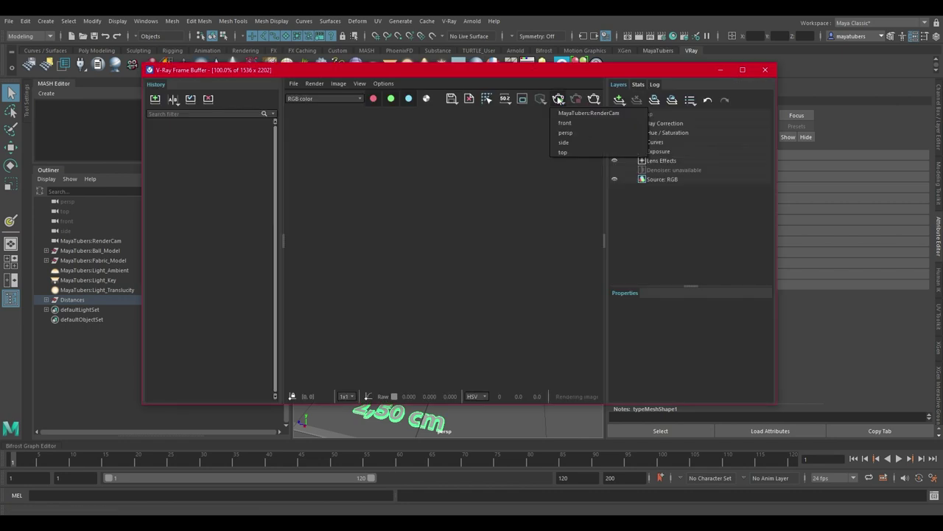
click(583, 113)
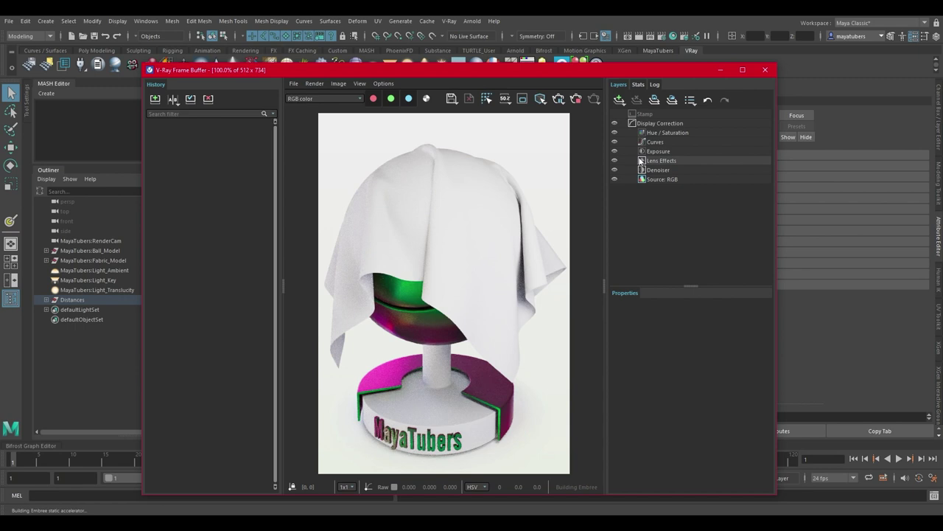
drag(514, 68, 531, 49)
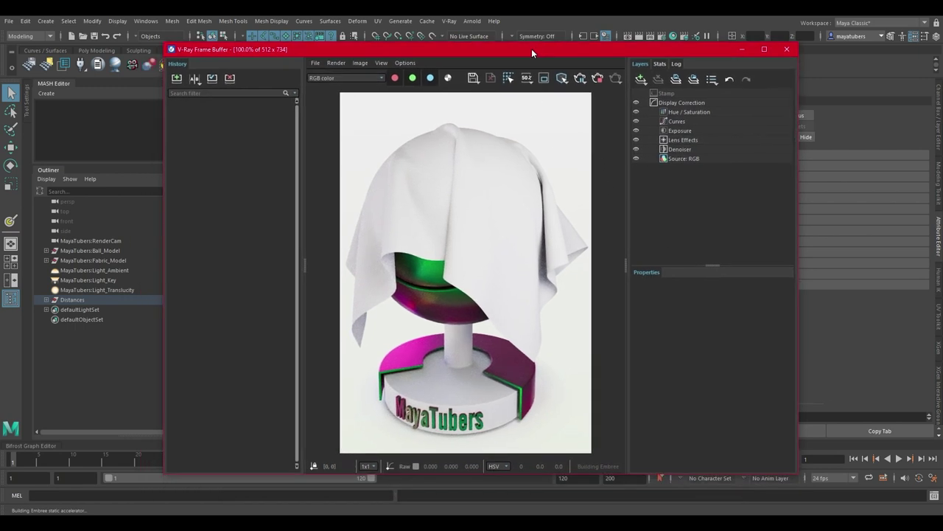
Hide the MayaTubers:Fabric cloth object under Fabric_Model so the render shows the ball
click(47, 260)
click(82, 270)
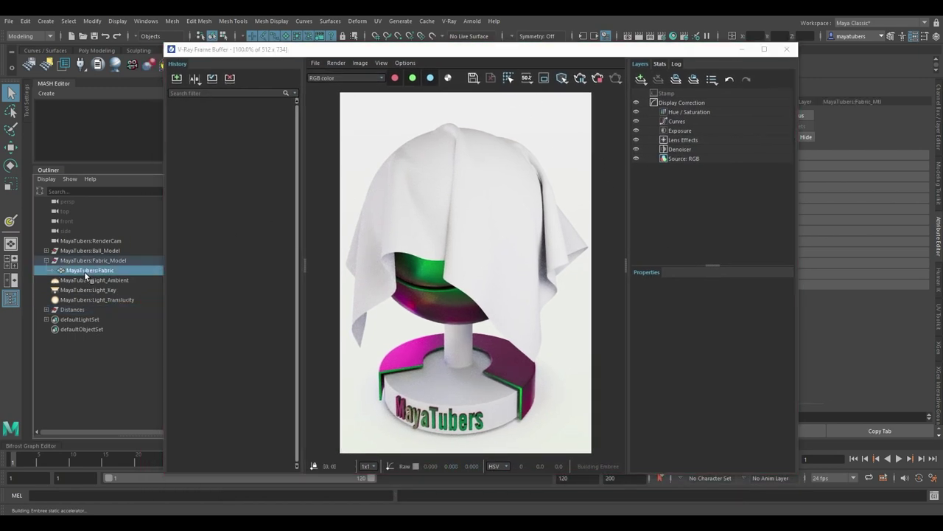
key(h)
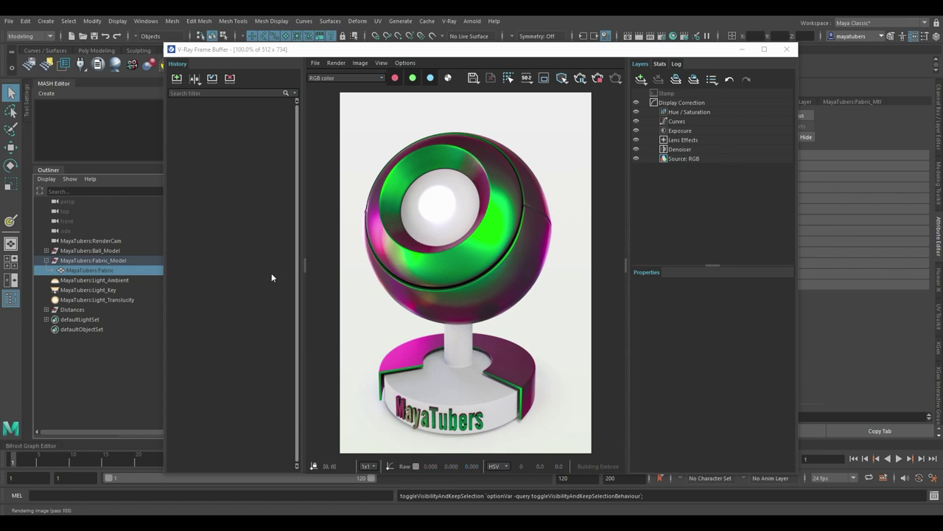
drag(458, 52, 454, 90)
Re-render with the cloth visible, save it to VFB history, and minimize the frame buffer
click(528, 65)
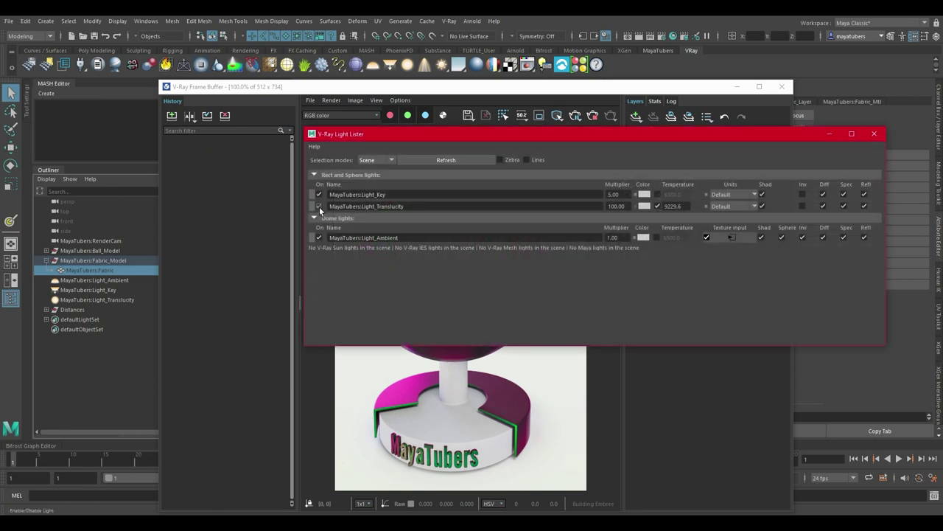
click(874, 134)
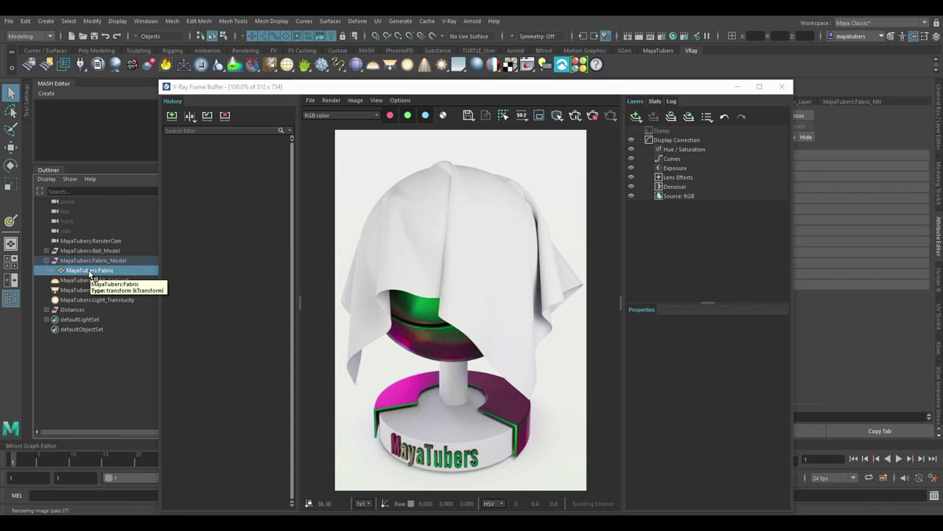
click(172, 116)
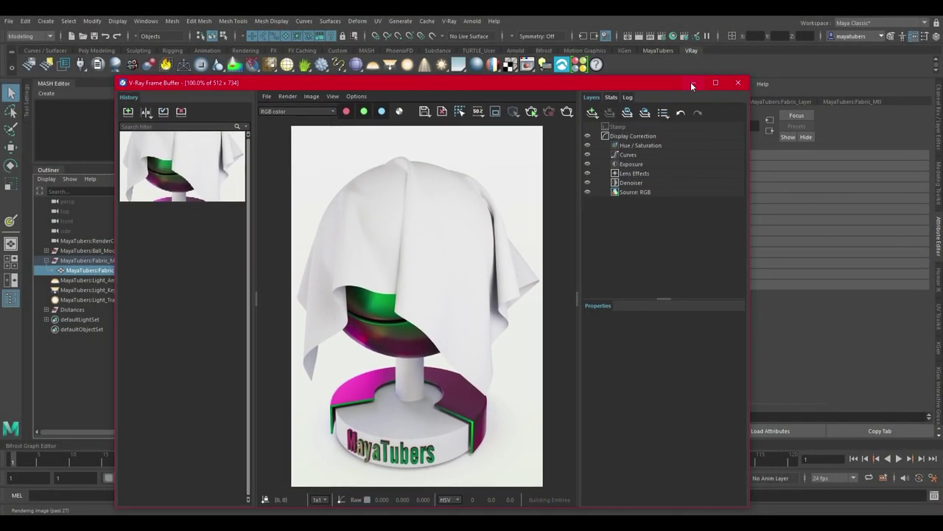
click(707, 85)
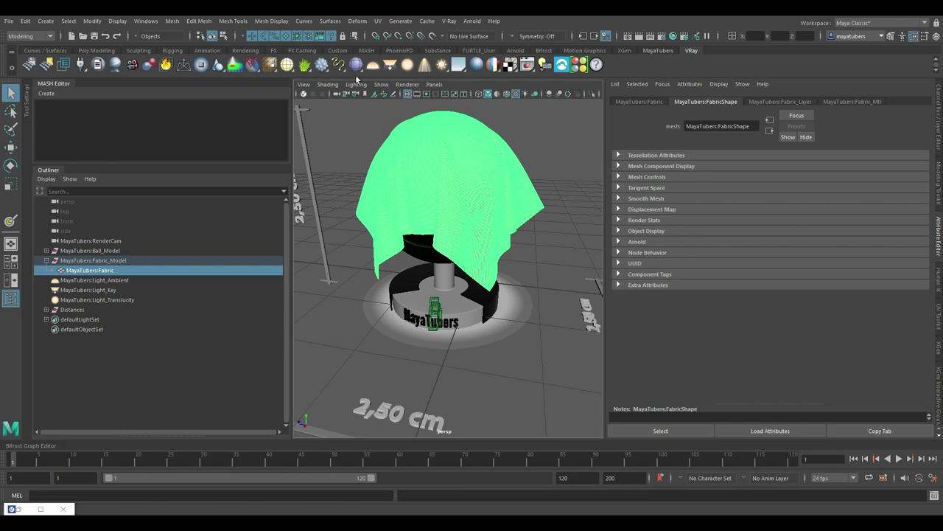
Add V-Ray Subdivision and Displacement Quality and Displacement control attributes to FabricShape
right_click(319, 66)
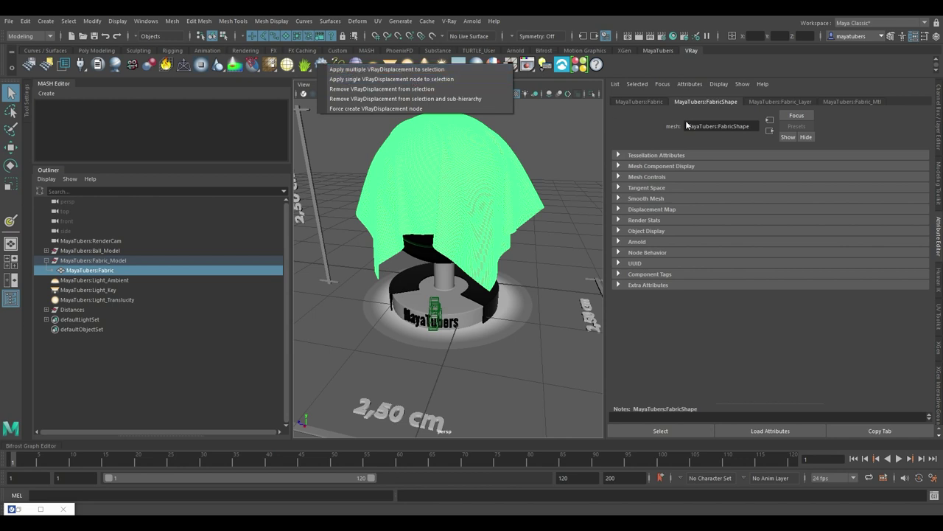
click(445, 80)
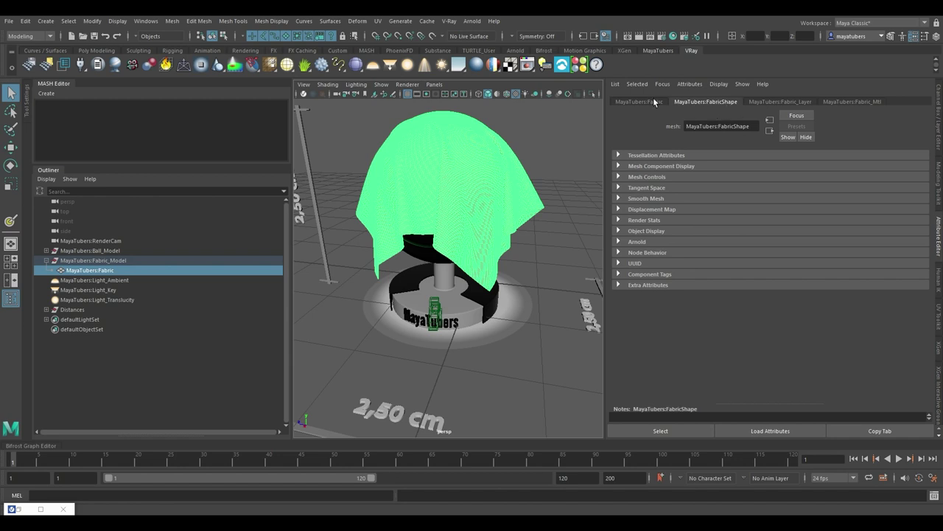
click(653, 101)
click(729, 101)
click(704, 87)
mouse_move(705, 123)
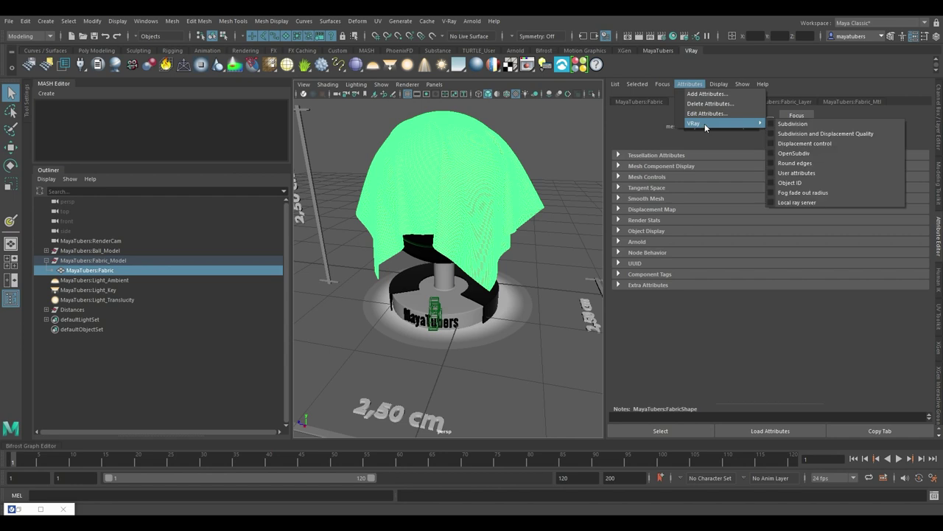
click(808, 134)
click(690, 84)
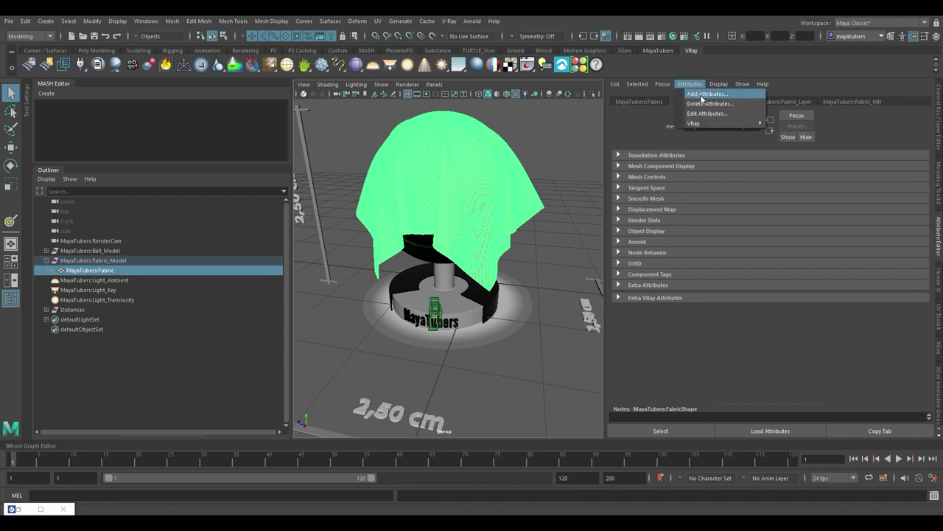
mouse_move(708, 123)
click(803, 143)
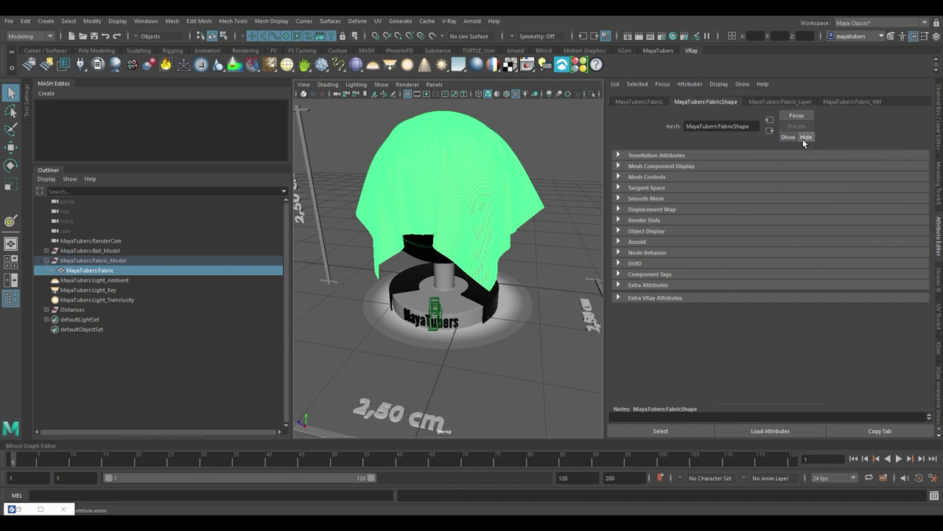
Set Edge length to 1 and Max subdivs to 28 in Extra VRay Attributes
click(619, 297)
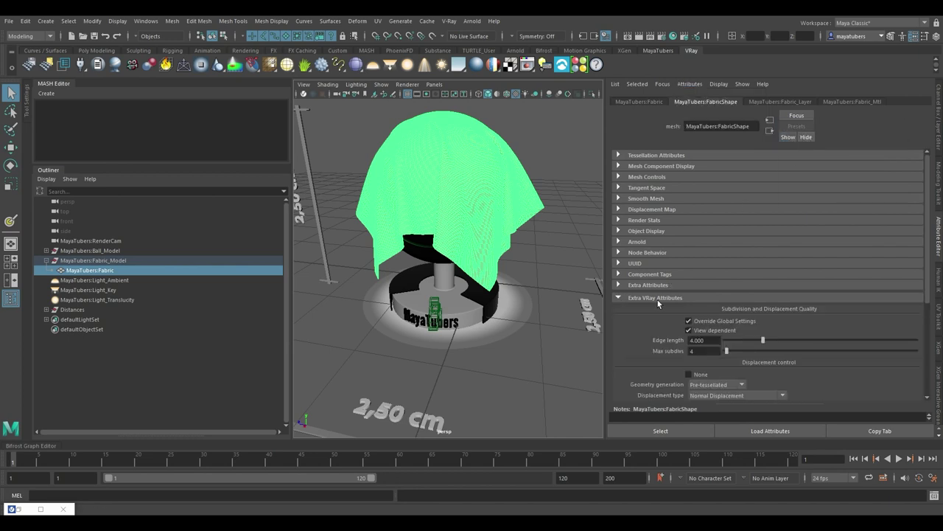
scroll(659, 303, down, 2)
click(693, 281)
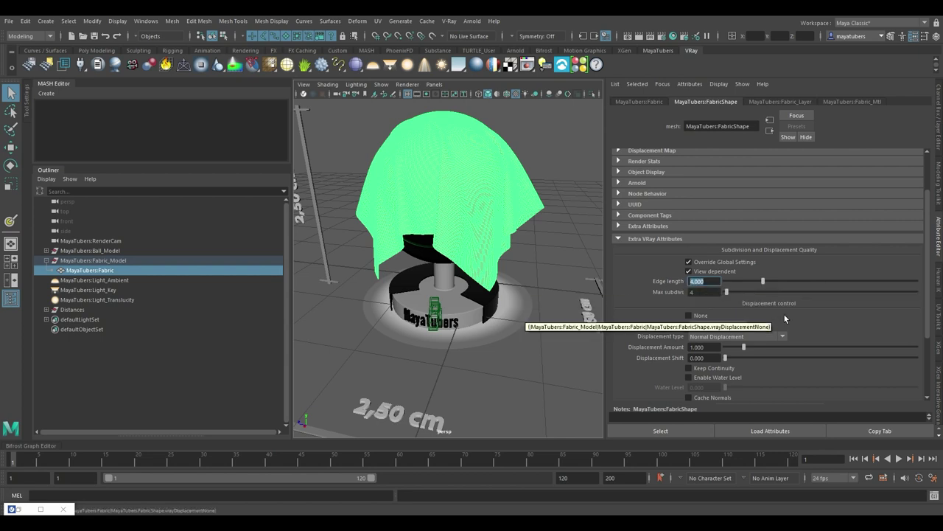
text(1)
key(Tab)
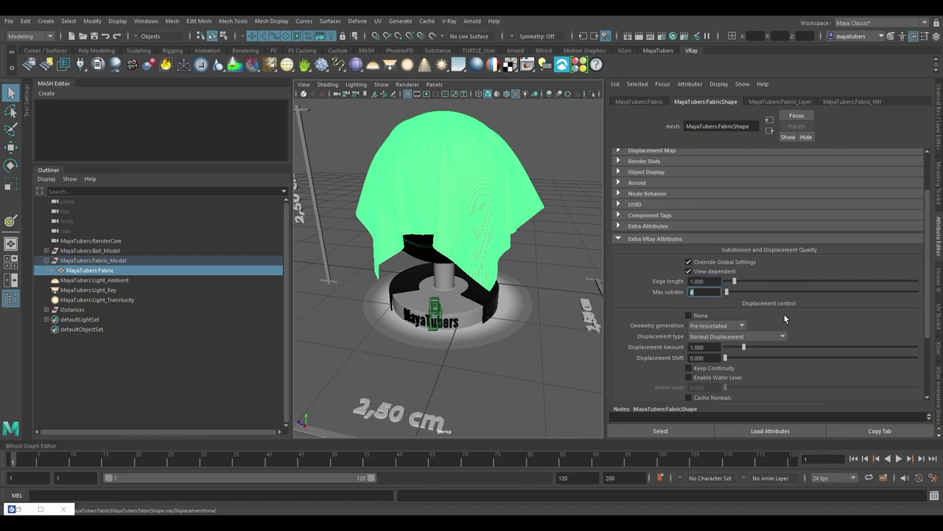
text(28)
key(Tab)
Turn on Keep Continuity and turn off Filter texture for the displacement
scroll(784, 313, down, 1)
double_click(697, 317)
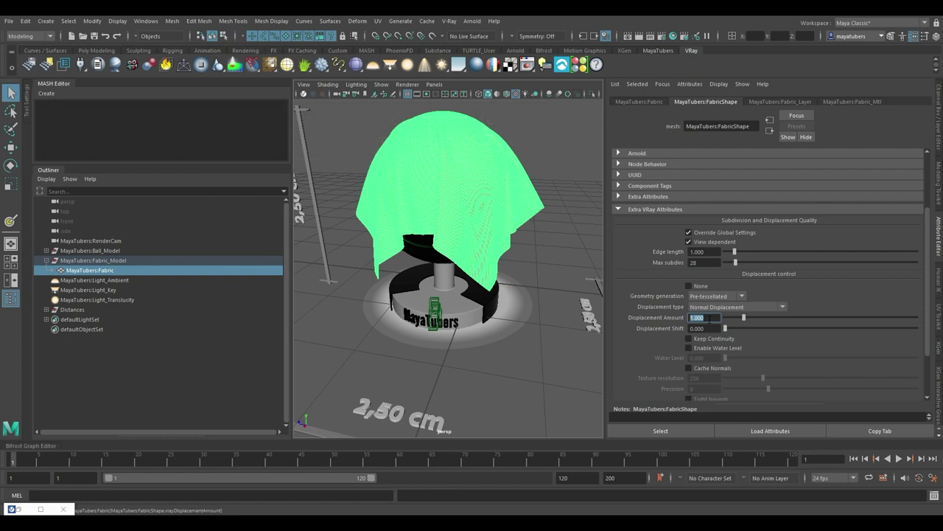
click(690, 338)
scroll(797, 338, down, 3)
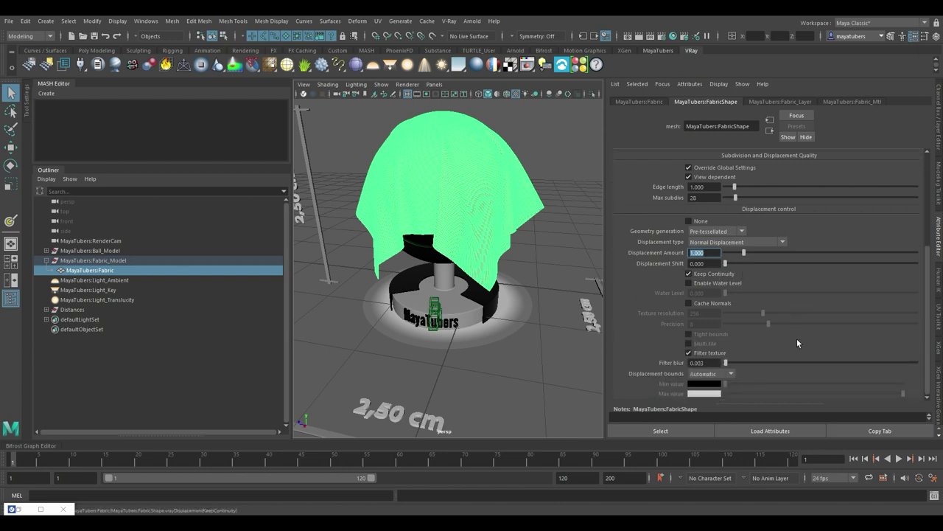
click(714, 353)
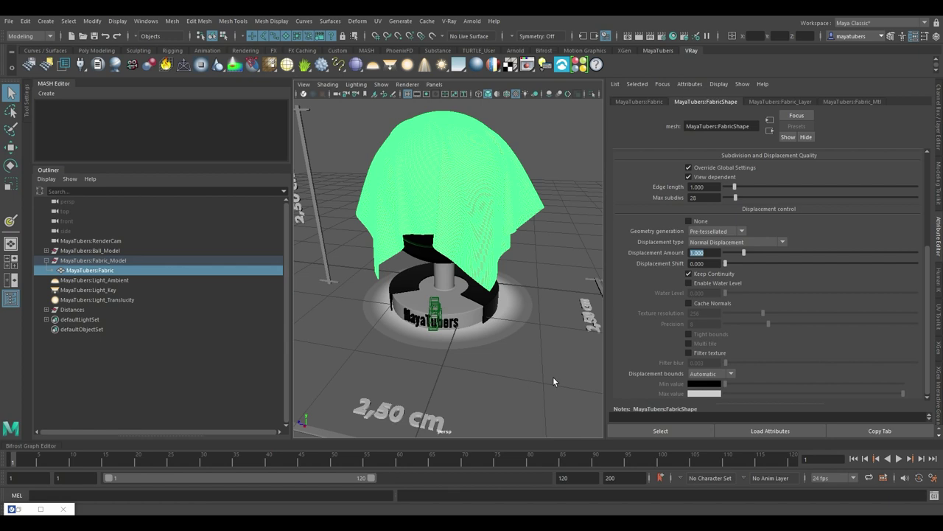
Create a VRayMtl material node in the Hypershade
click(673, 36)
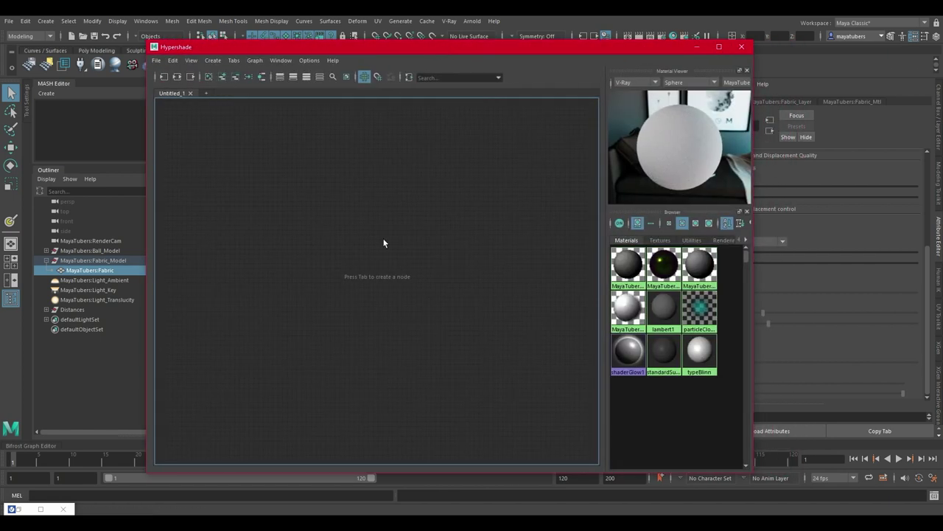
click(383, 237)
key(Tab)
text(vraym)
key(Down)
key(Down)
key(Return)
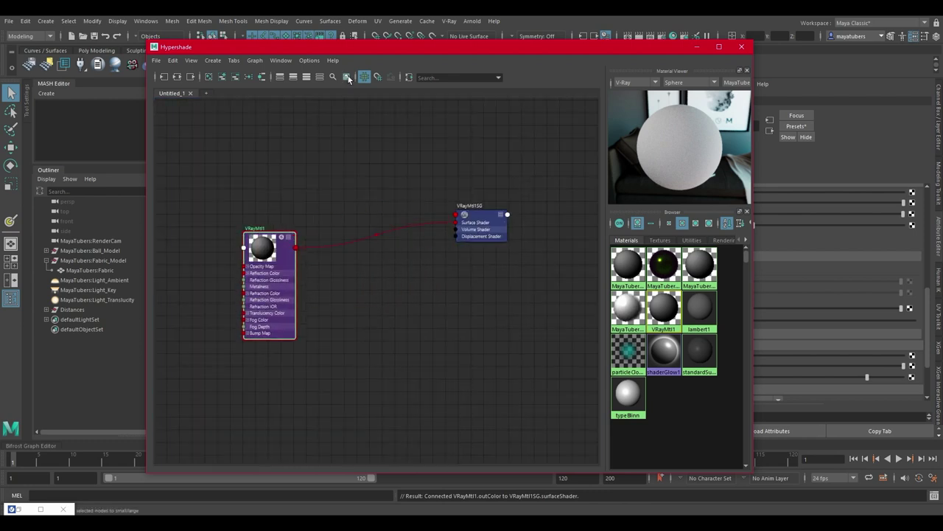
Assign VRayMtl1 to the fabric mesh
drag(345, 48, 510, 201)
click(452, 155)
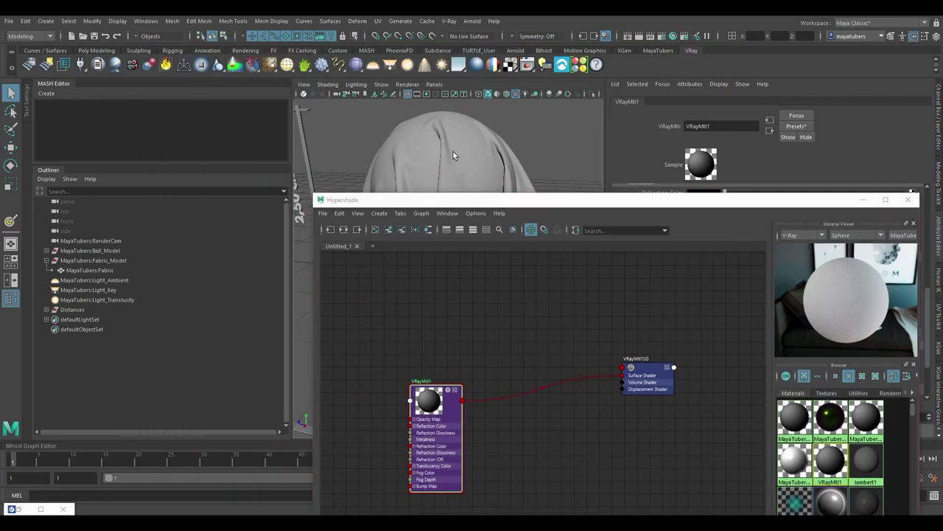
right_drag(426, 404, 427, 331)
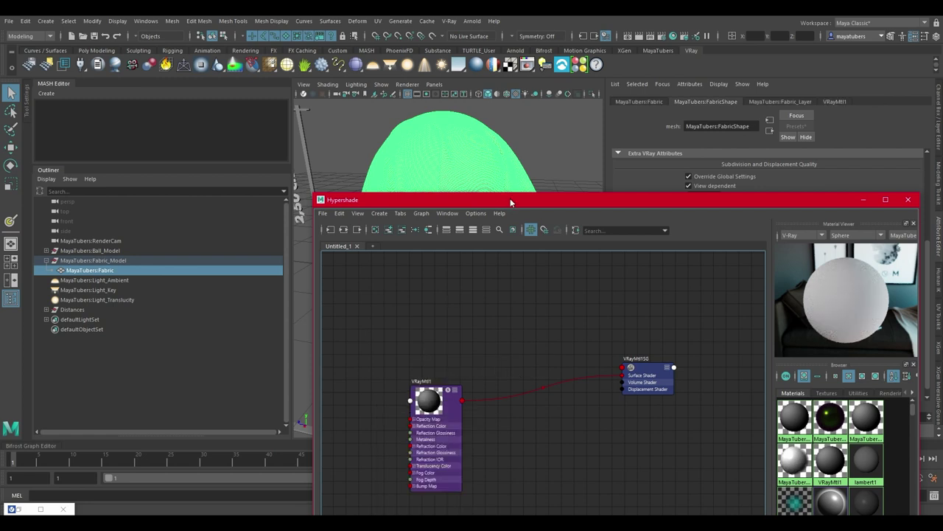
drag(510, 200, 320, 64)
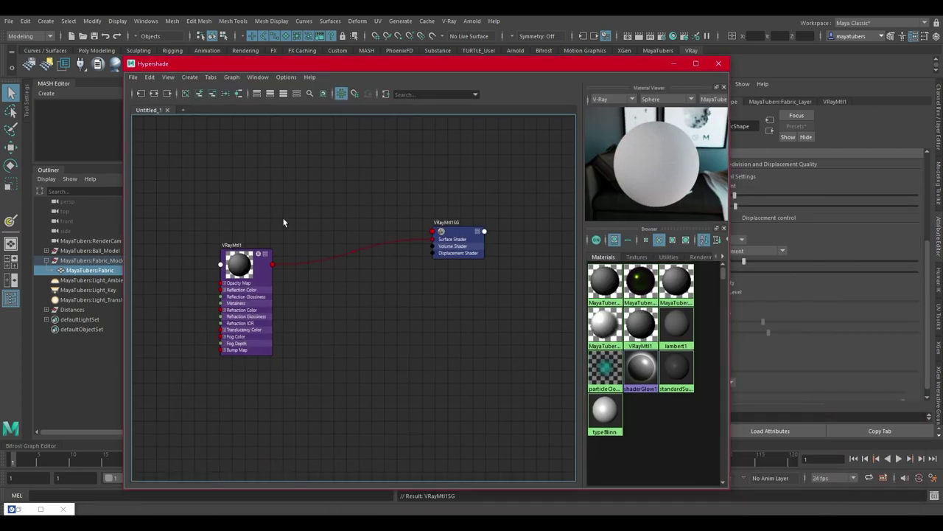
drag(247, 269, 224, 246)
Create a displacementShader1 node and arrange it beside VRayMtl1SG
key(Tab)
text(displacement)
key(Down)
key(Return)
drag(426, 325, 457, 292)
drag(448, 238, 443, 225)
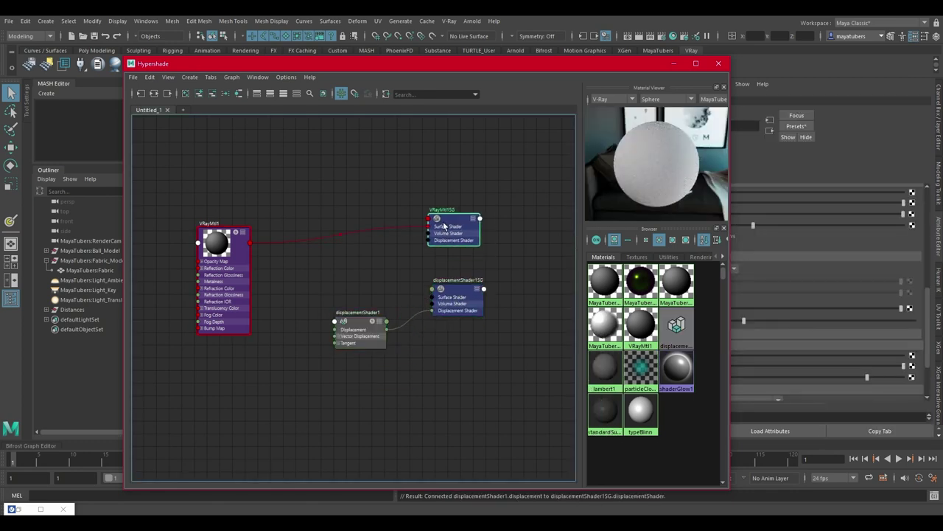
drag(462, 301, 452, 306)
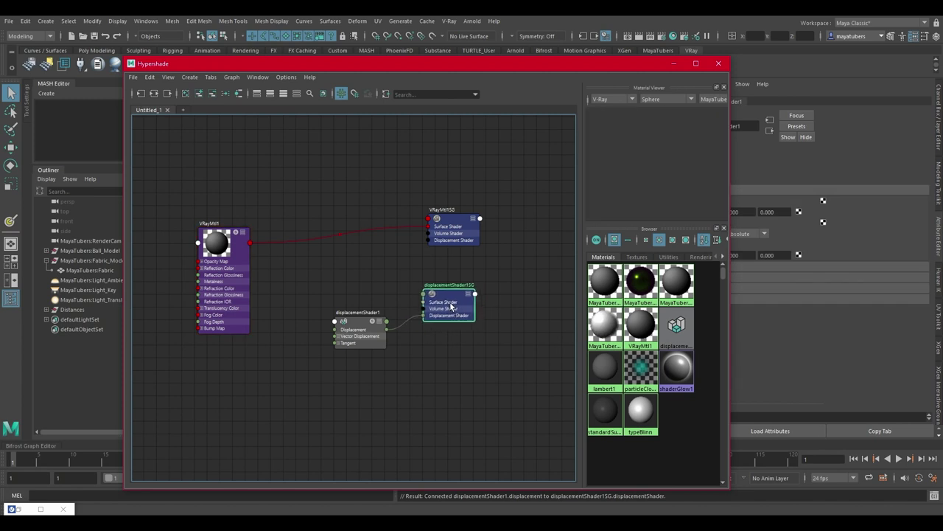
Delete displacementShader1SG and connect Displacement into VRayMtl1SG's Displacement Shader input
key(Delete)
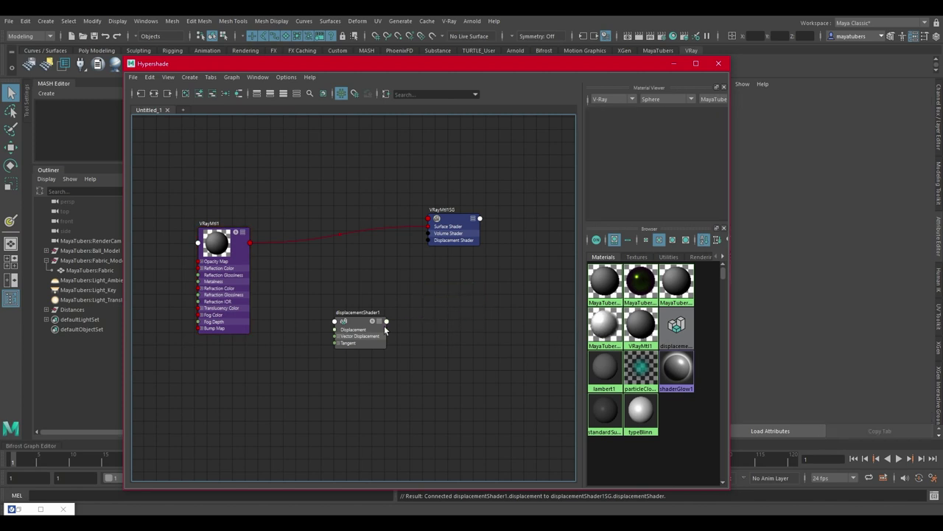
scroll(382, 325, up, 4)
click(381, 323)
click(372, 315)
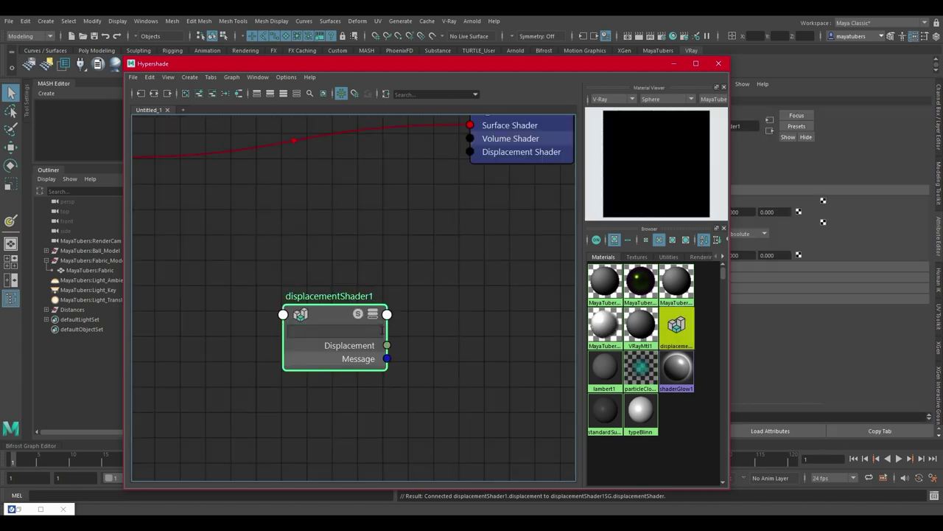
click(372, 315)
drag(403, 351, 470, 152)
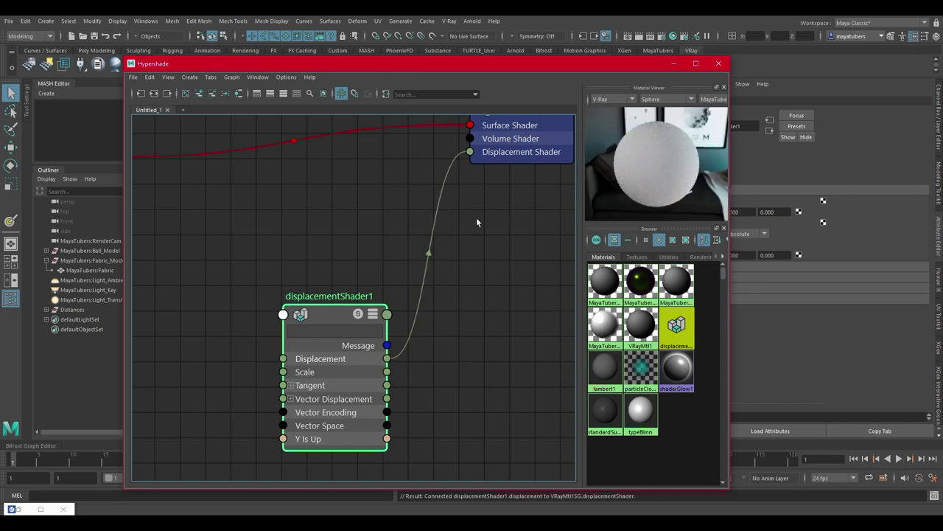
scroll(476, 217, down, 5)
drag(286, 213, 251, 199)
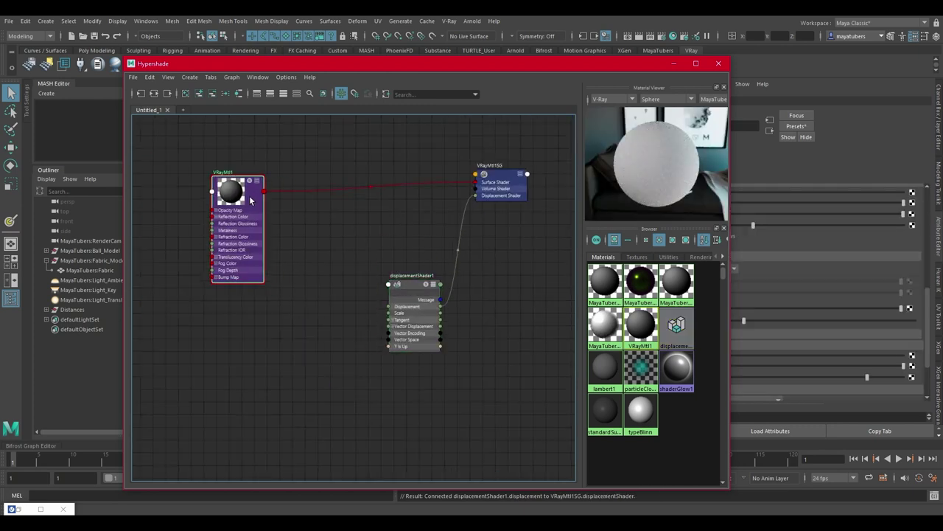
Create a cloth texture node with its place2dTexture2 and move them left
click(279, 340)
key(Tab)
text(clo)
key(Down)
key(Down)
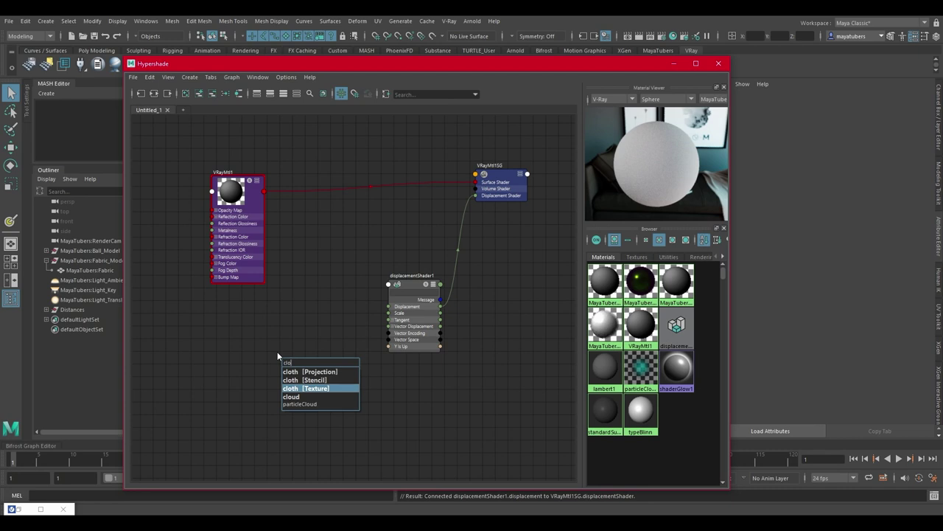
key(Return)
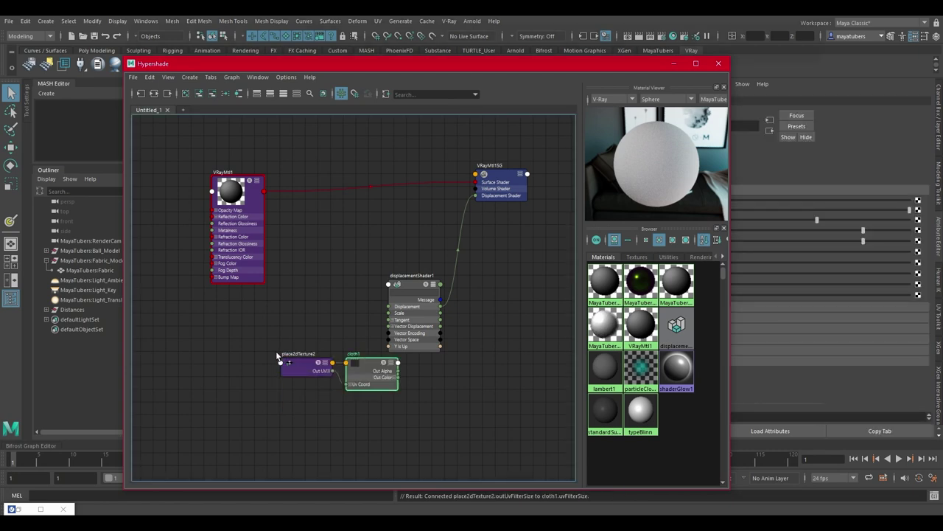
drag(310, 363, 246, 363)
drag(362, 374, 306, 365)
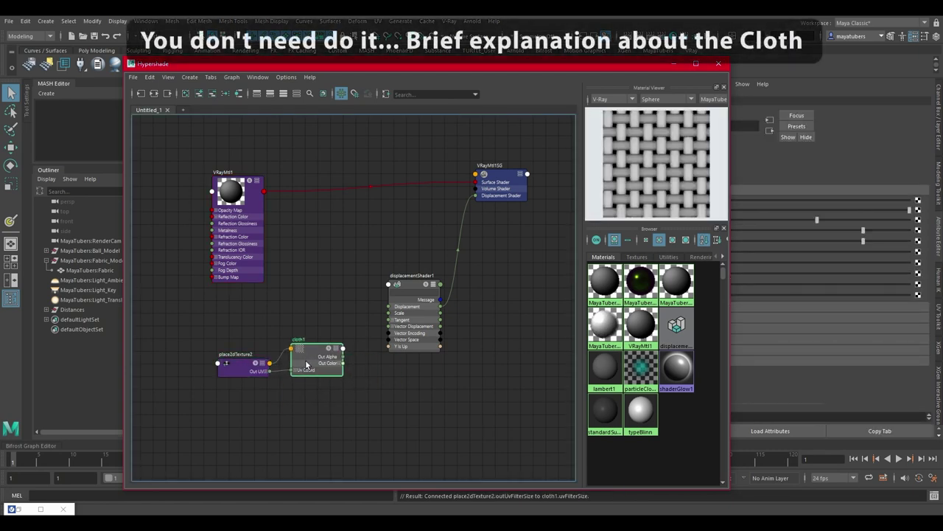
Set place2dTexture2's Repeat UV to 1 × 1
click(243, 367)
drag(588, 70, 485, 75)
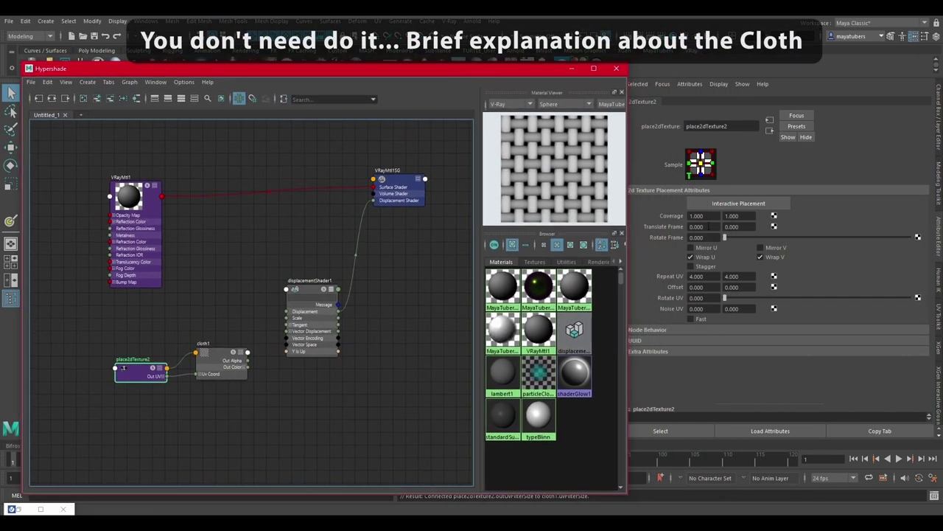
click(697, 275)
text(1)
key(Tab)
text(1)
key(Tab)
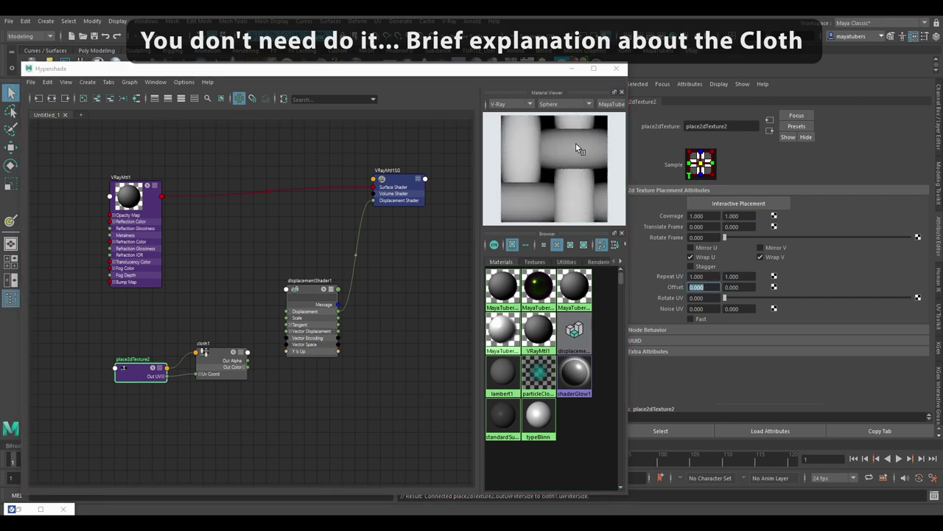
Try cloth1's Gap Color, U Color, wave and randomness sliders, undoing the gap colour change
click(210, 362)
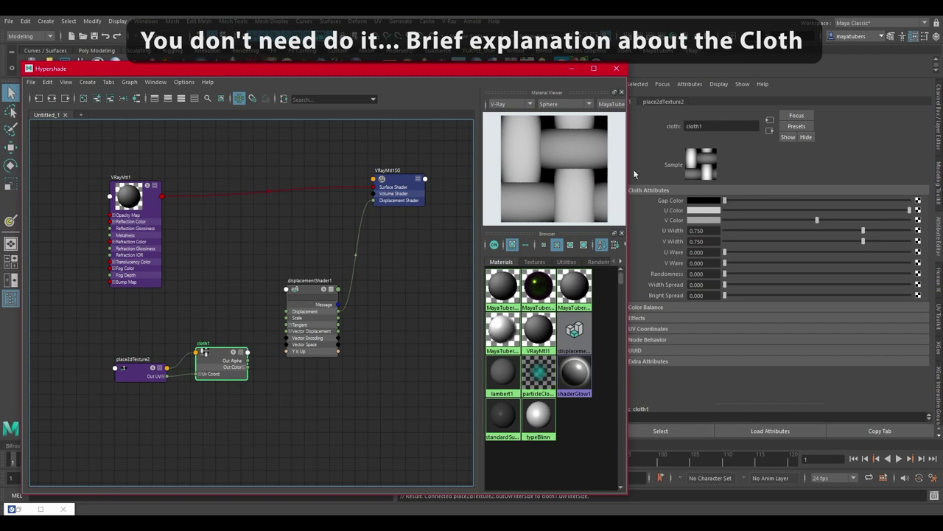
click(728, 201)
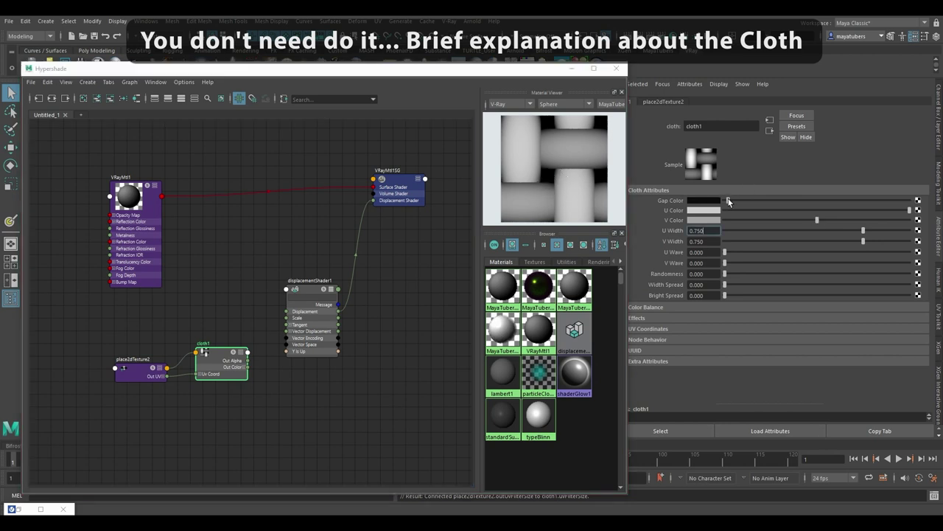
drag(728, 201, 843, 202)
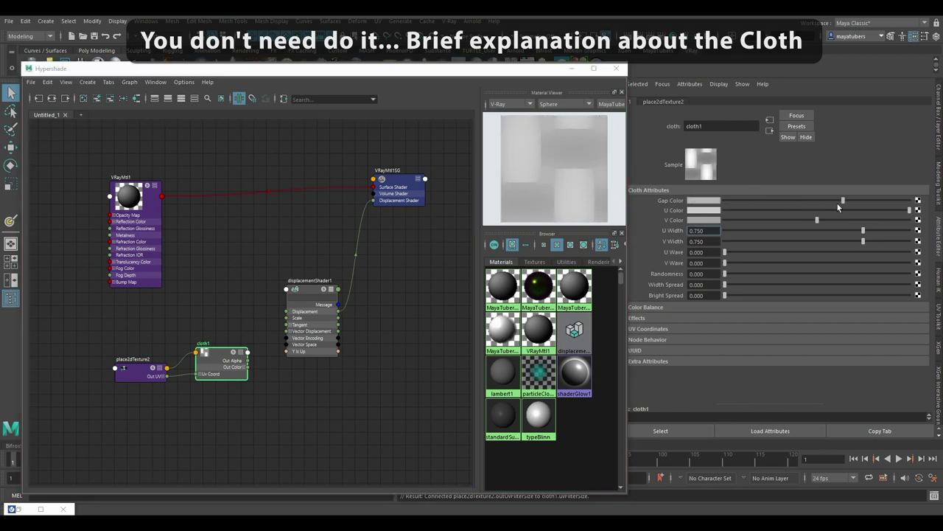
key(ctrl+z)
click(810, 211)
drag(809, 210, 806, 256)
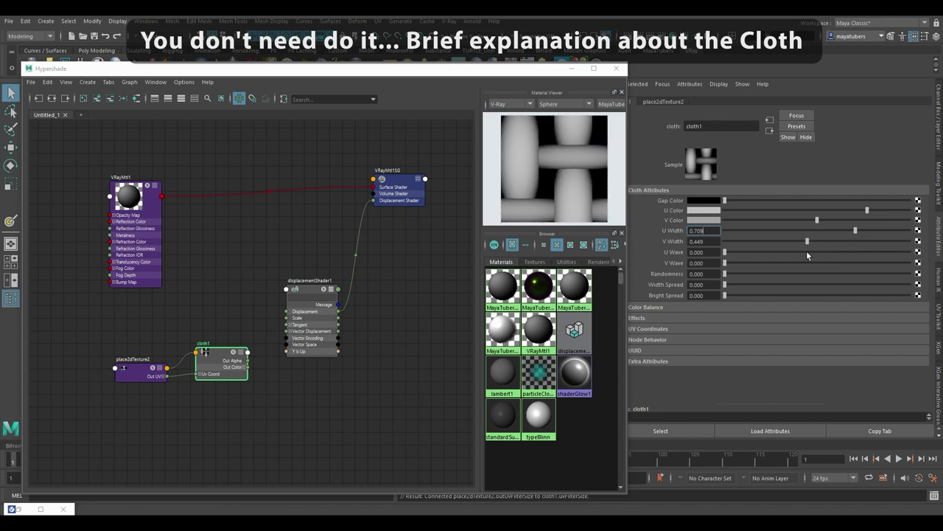
mouse_move(725, 254)
mouse_down()
mouse_move(743, 251)
mouse_move(717, 257)
mouse_move(758, 270)
mouse_up()
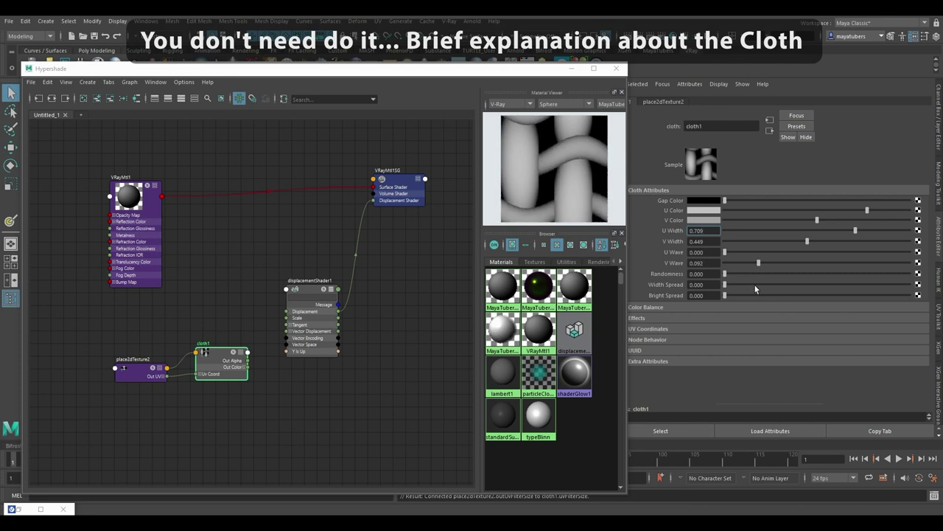
drag(726, 274, 725, 296)
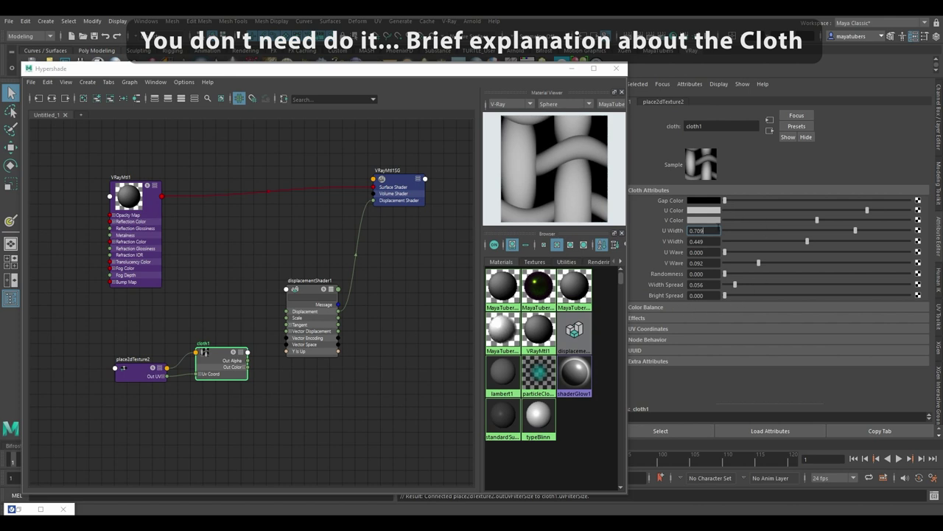
click(259, 422)
Delete cloth1 and place2dTexture2 and create a fresh cloth texture node
key(Delete)
key(Tab)
text(cloth)
key(Up)
key(Up)
key(Return)
drag(126, 358, 90, 357)
drag(185, 377, 186, 346)
scroll(210, 360, up, 3)
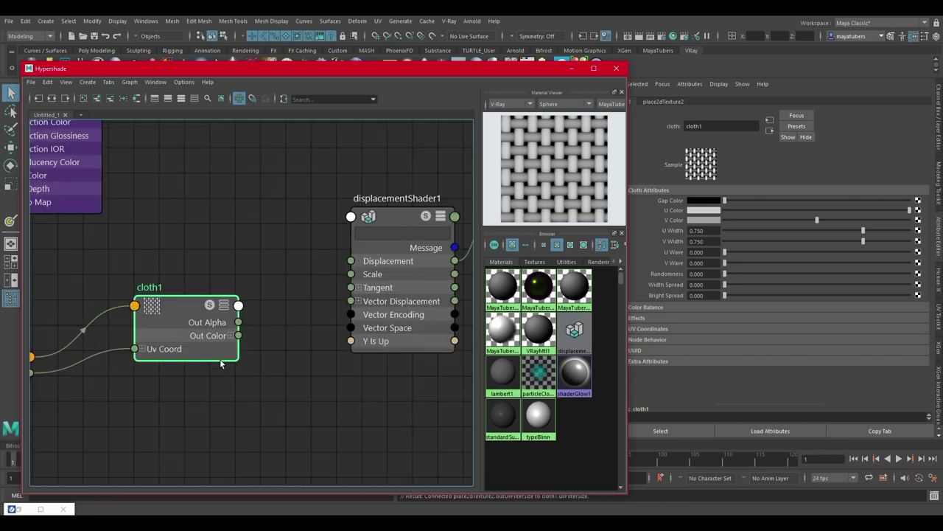
drag(231, 319, 330, 304)
Connect cloth1's Out Color R to Displacement, replacing the Out Alpha link
drag(281, 322, 351, 261)
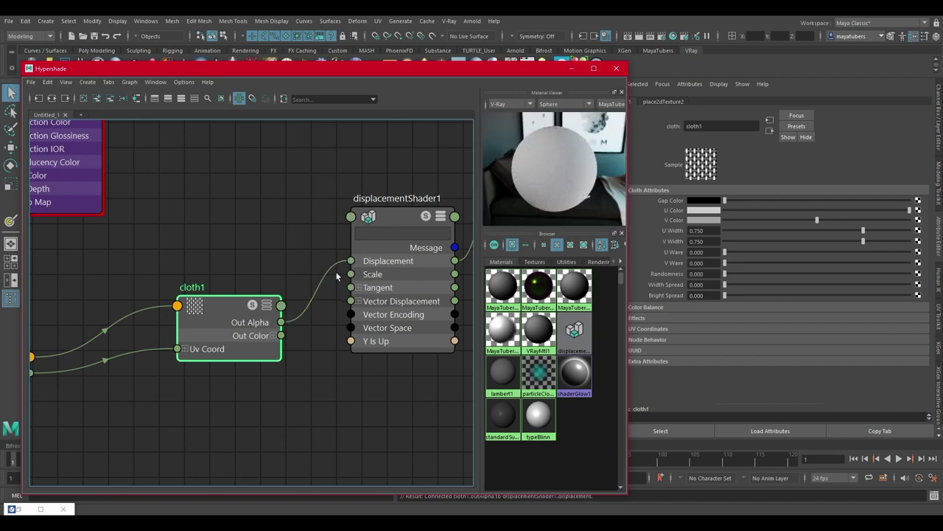
click(327, 279)
key(Delete)
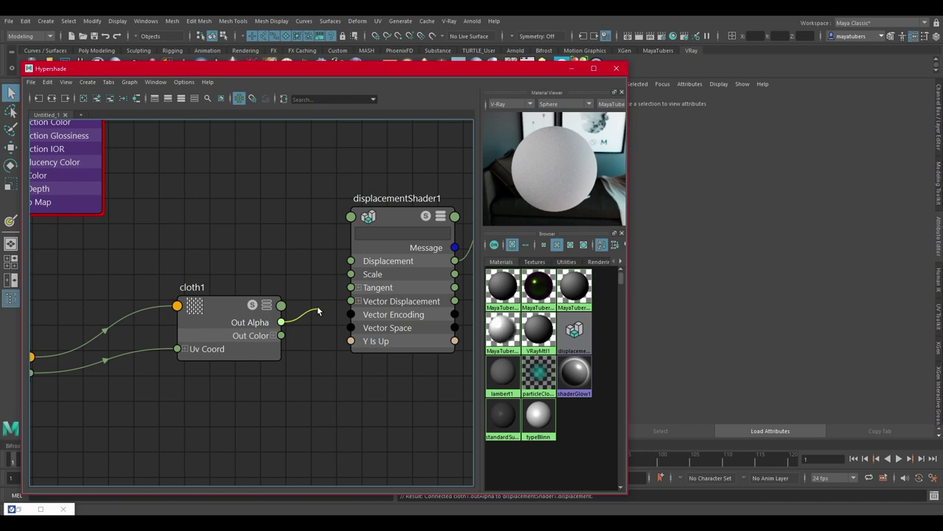
click(273, 335)
drag(281, 348, 351, 261)
drag(235, 310, 250, 267)
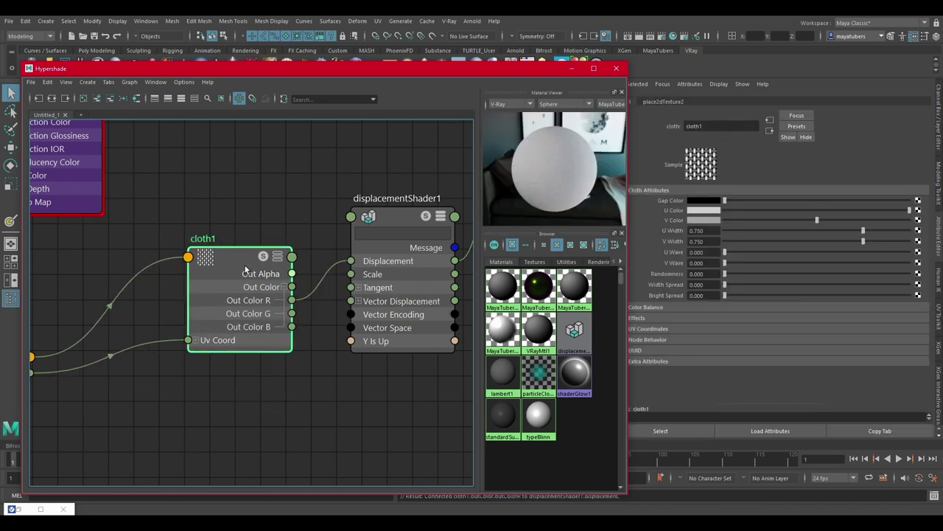
scroll(240, 355, down, 3)
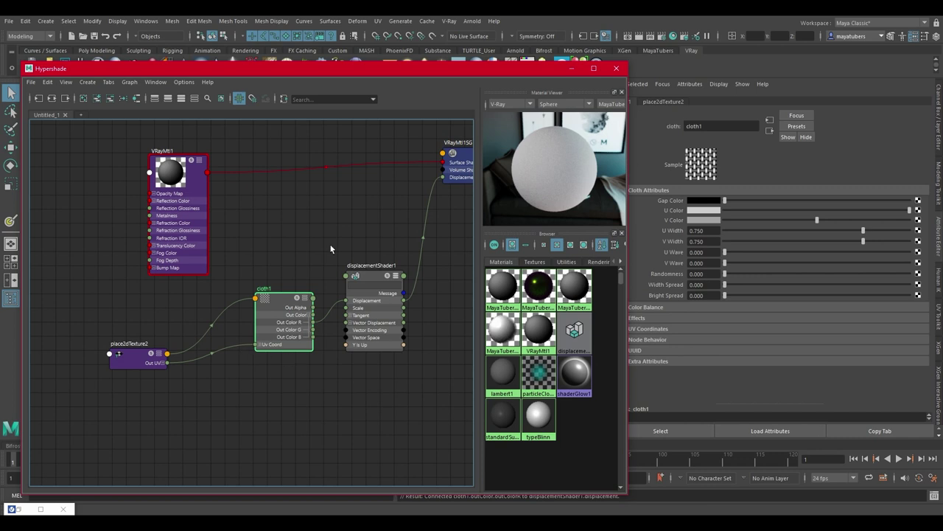
drag(343, 69, 603, 87)
Open the V-Ray Frame Buffer and arrange it beside the shading editor
click(529, 65)
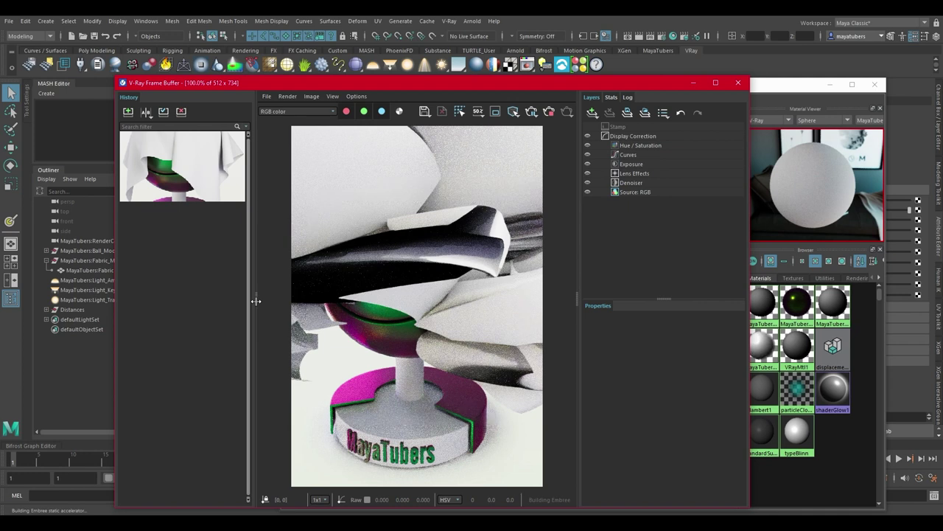
click(256, 301)
drag(388, 80, 168, 77)
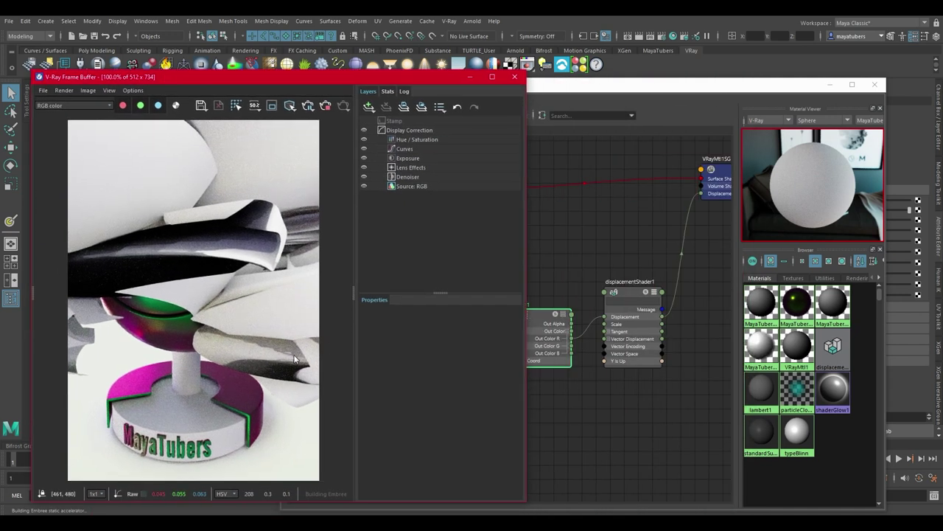
drag(567, 85, 337, 93)
Set place2dTexture2's Repeat UV to 25 × 25
click(697, 277)
text(25)
key(Tab)
text(25)
key(Return)
Minimize the Hypershade and select the fabric mesh to view the render
drag(455, 95, 728, 75)
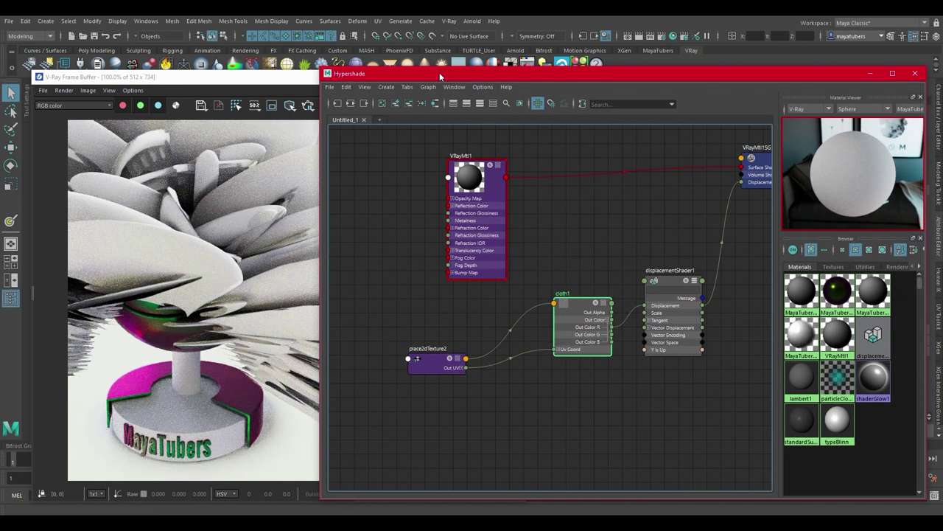
drag(440, 76, 237, 93)
click(665, 95)
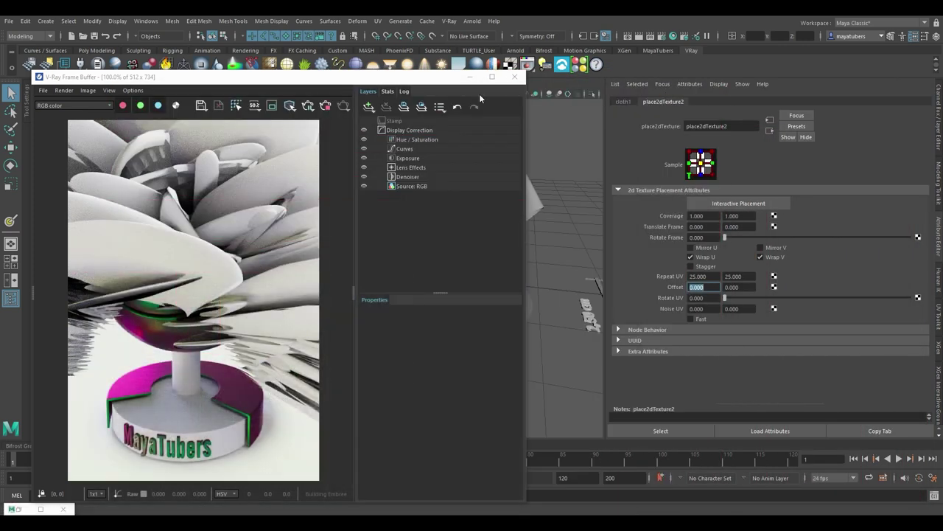
drag(437, 79, 426, 77)
drag(339, 289, 509, 289)
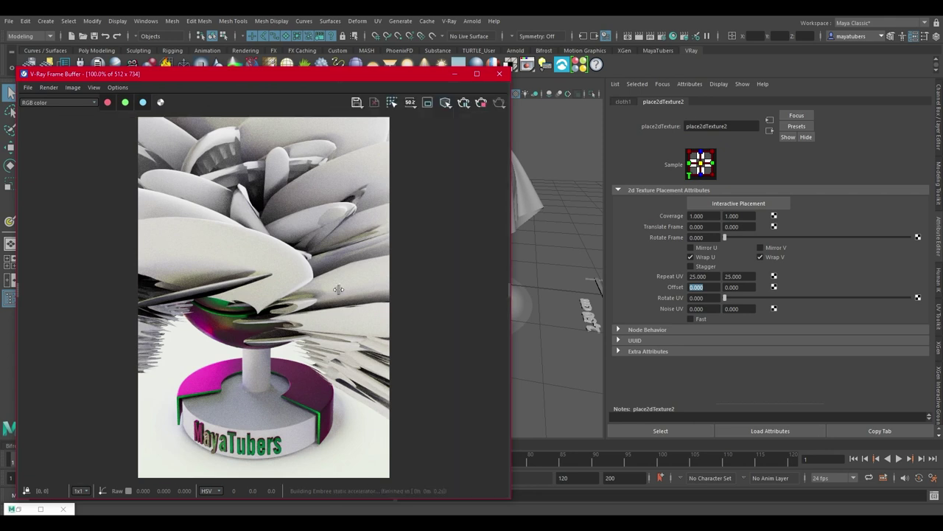
click(575, 160)
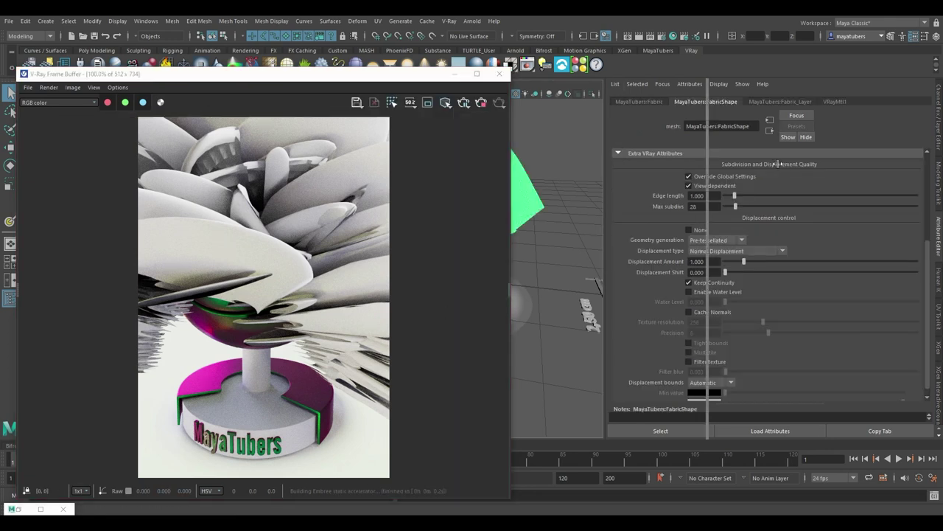
Set MayaTubers:FabricShape's Displacement Amount to 0.013
drag(602, 159, 706, 169)
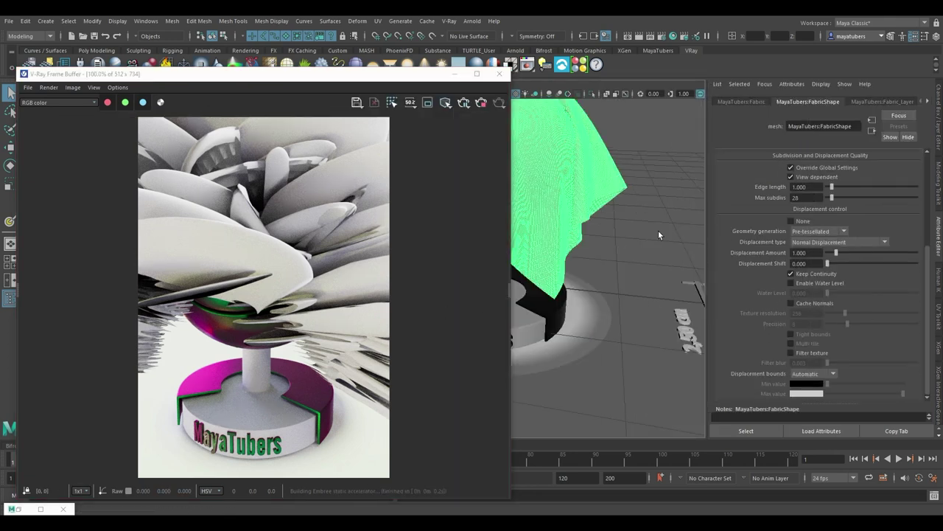
click(818, 252)
text(0.0)
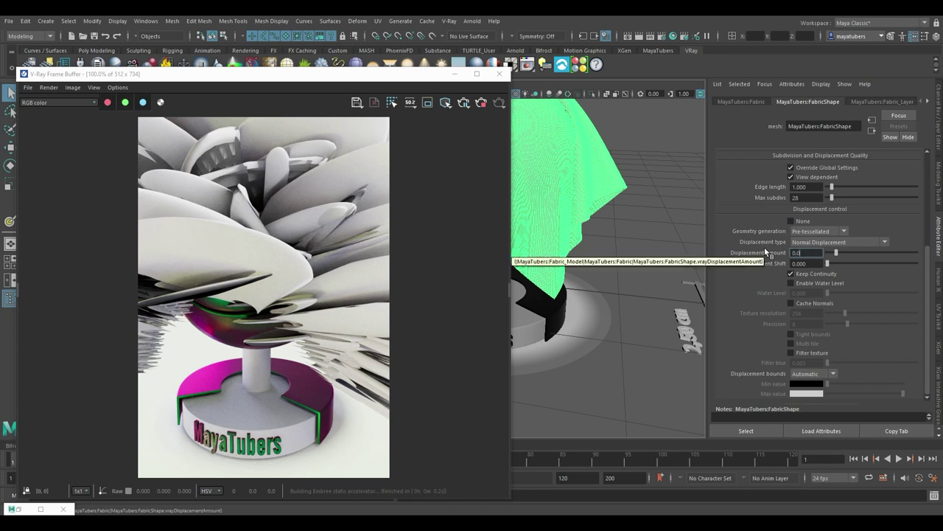
text(13)
key(Return)
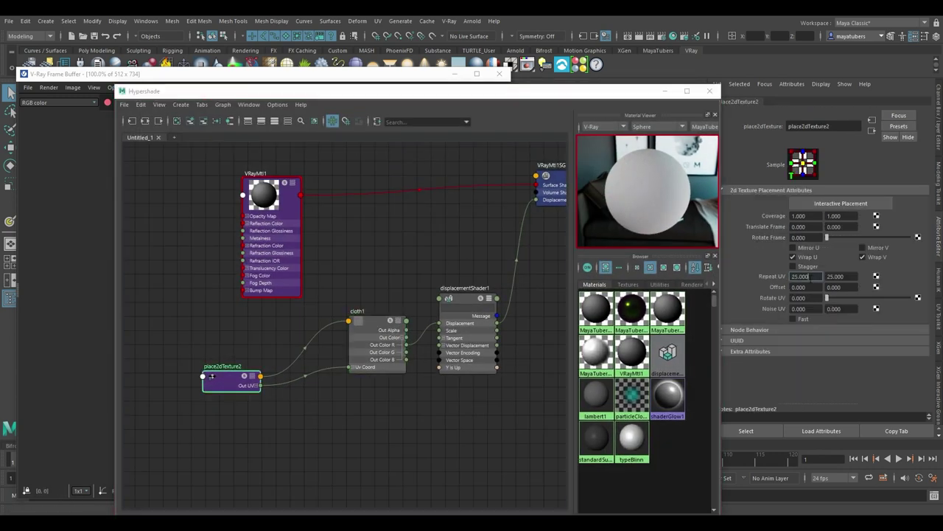
Set place2dTexture2's Repeat UV to 175 by 150
double_click(811, 276)
text(175)
key(Tab)
text(150)
key(Tab)
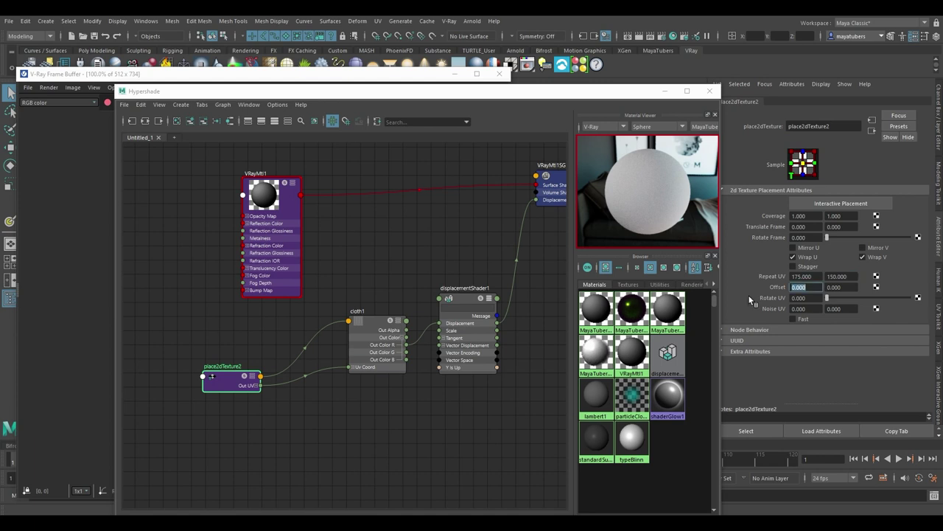
Check the render, then move cloth1 and place2dTexture2 further left in the shading graph
click(360, 328)
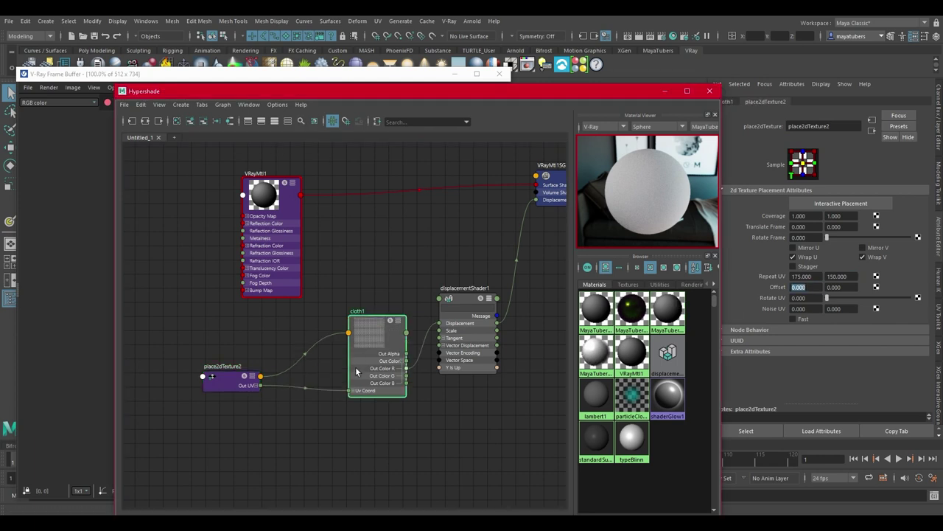
scroll(357, 371, up, 6)
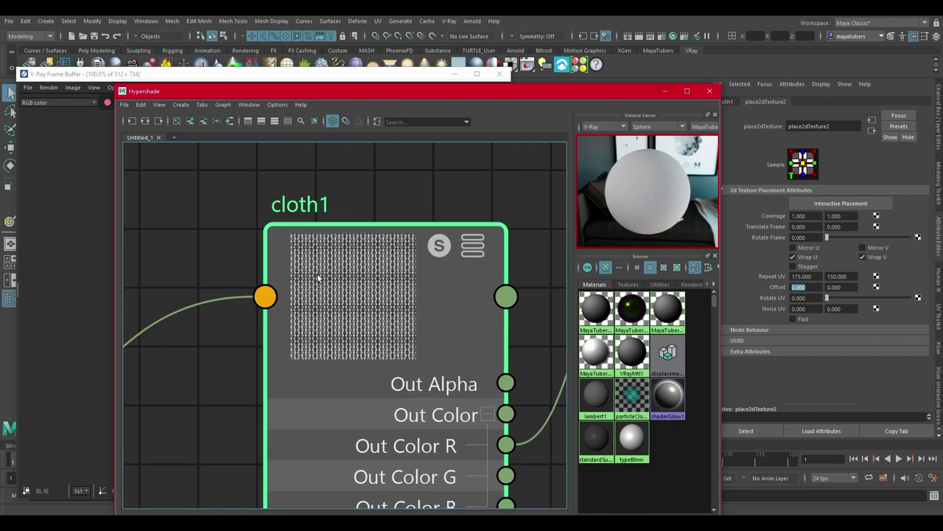
scroll(367, 311, down, 6)
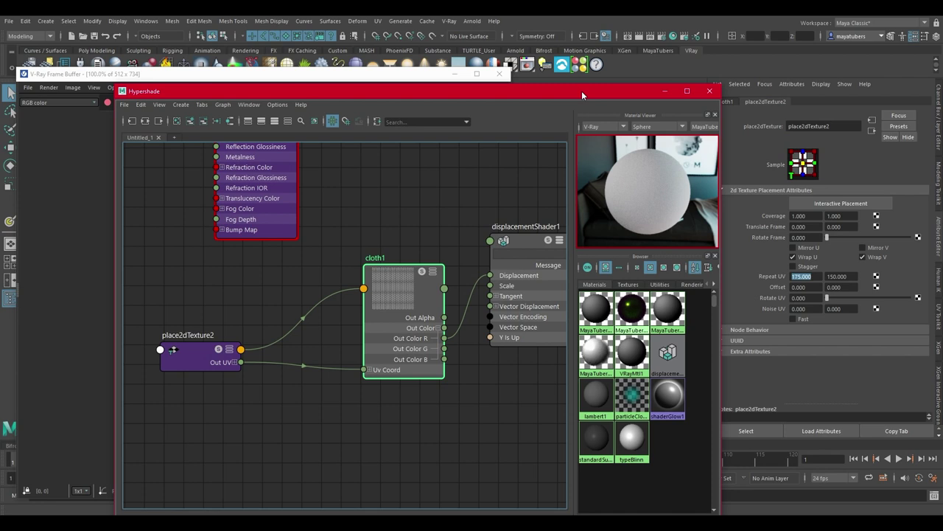
click(665, 93)
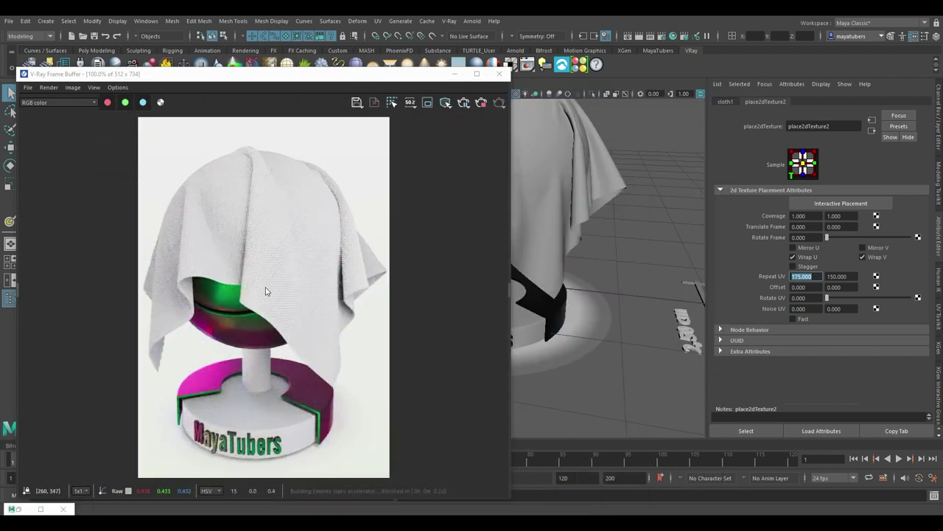
scroll(275, 280, up, 3)
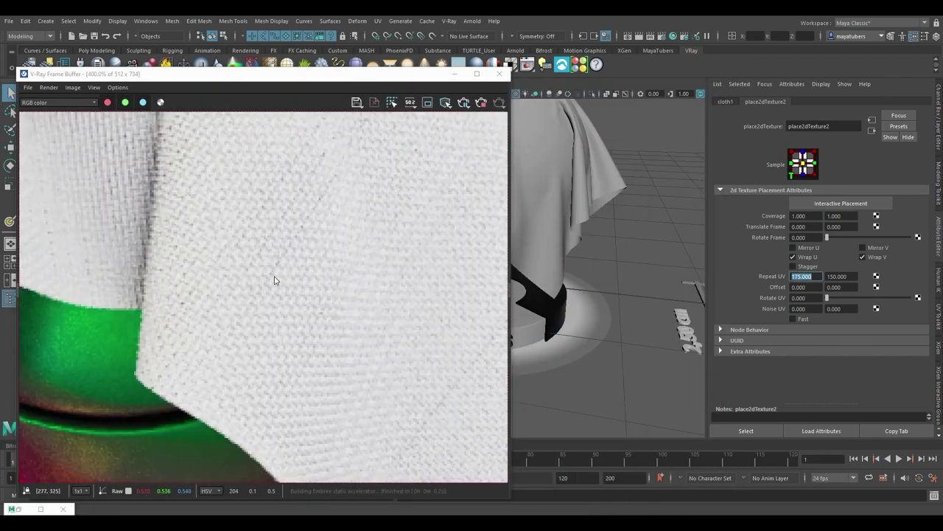
scroll(274, 280, down, 1)
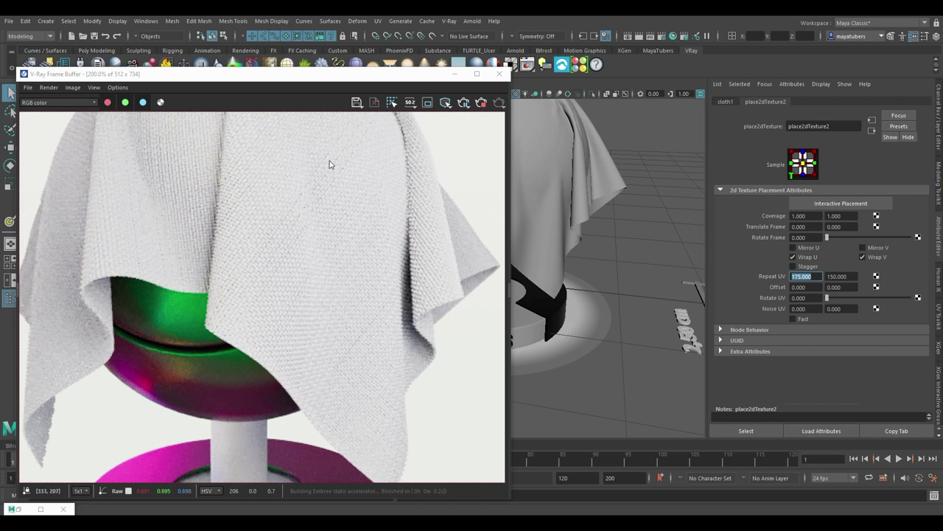
scroll(243, 249, up, 1)
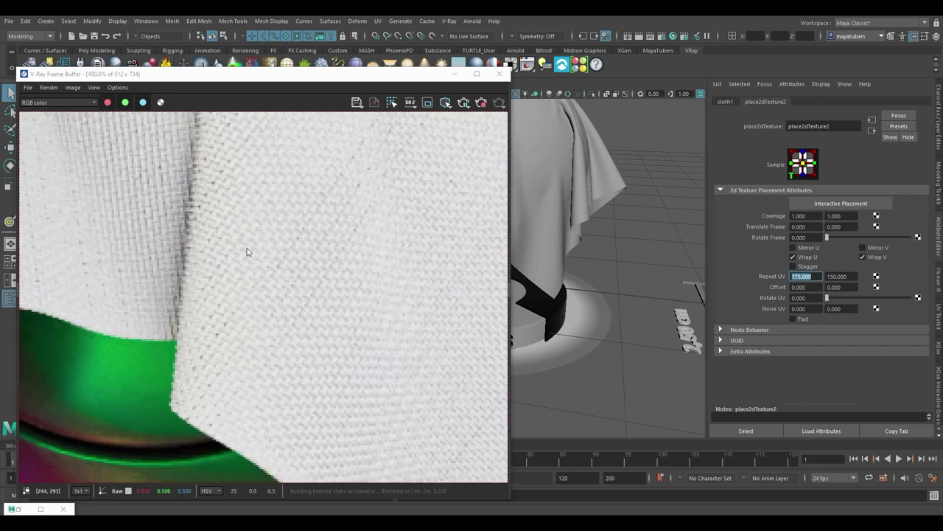
scroll(278, 242, down, 1)
click(547, 69)
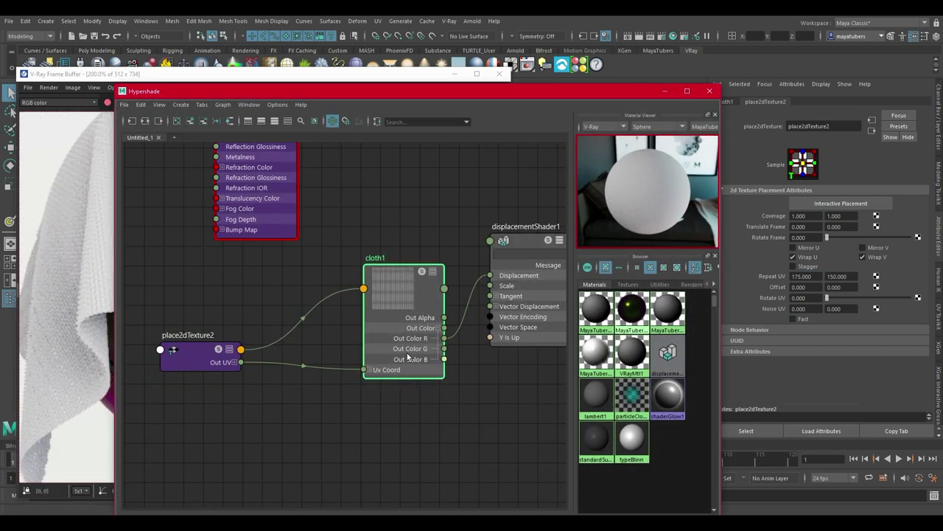
drag(394, 292, 327, 293)
drag(225, 360, 176, 345)
Create a VRayLayeredTex texture node and place it beside cloth1
click(285, 434)
key(Tab)
text(vray)
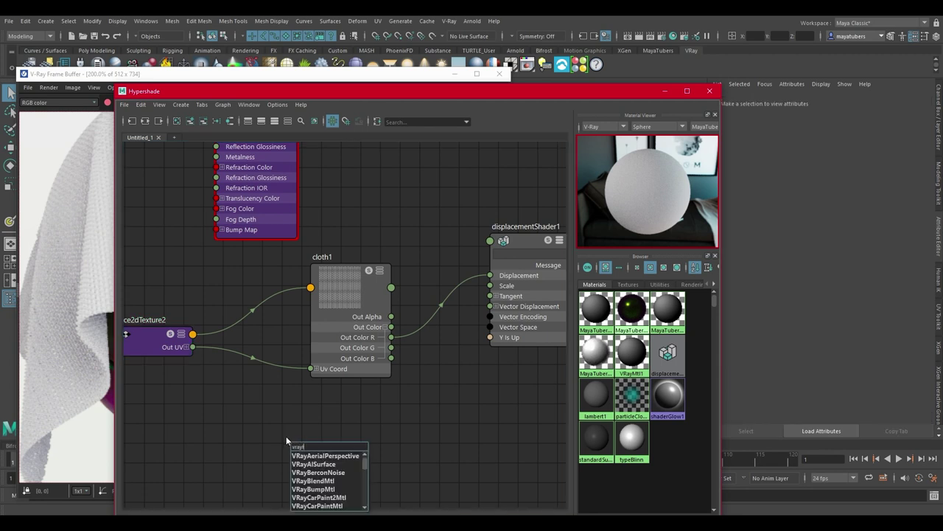
text(lay)
key(Down)
key(Down)
key(Down)
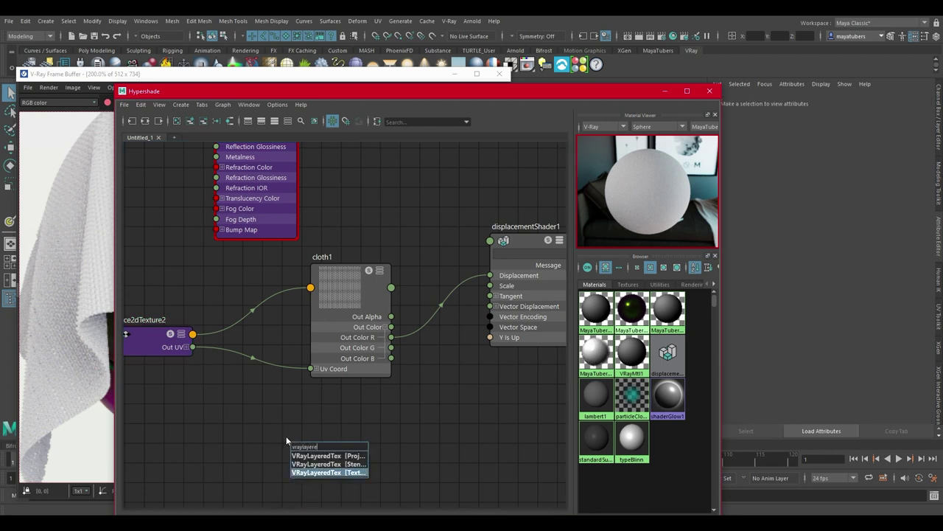
key(Return)
drag(438, 463, 406, 261)
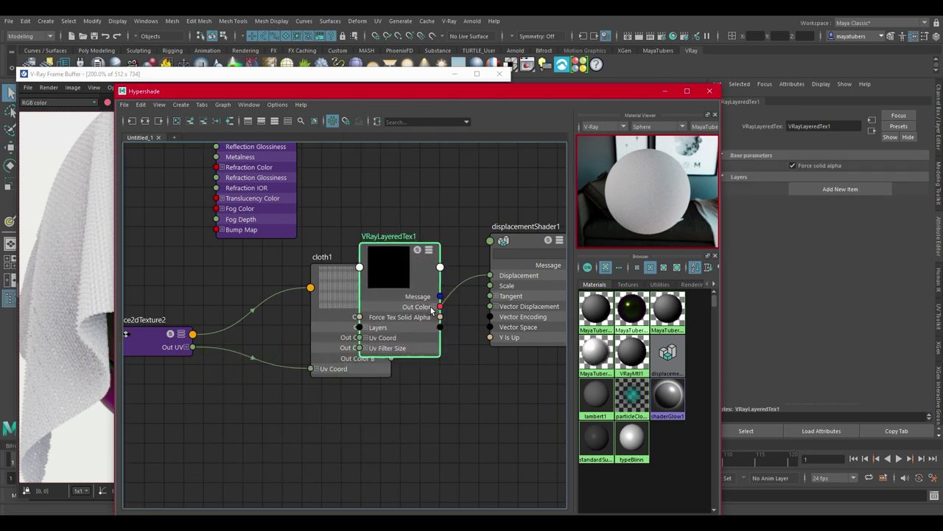
Connect VRayLayeredTex1's Out Color R to Displacement and cloth1's Out Color to Layers[0] Tex
drag(443, 321, 490, 275)
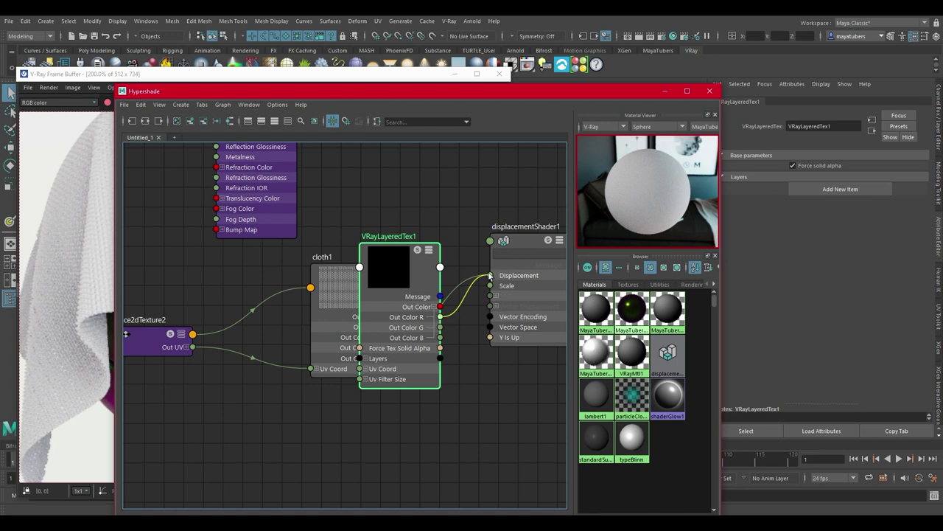
drag(335, 284, 258, 284)
drag(314, 325, 359, 389)
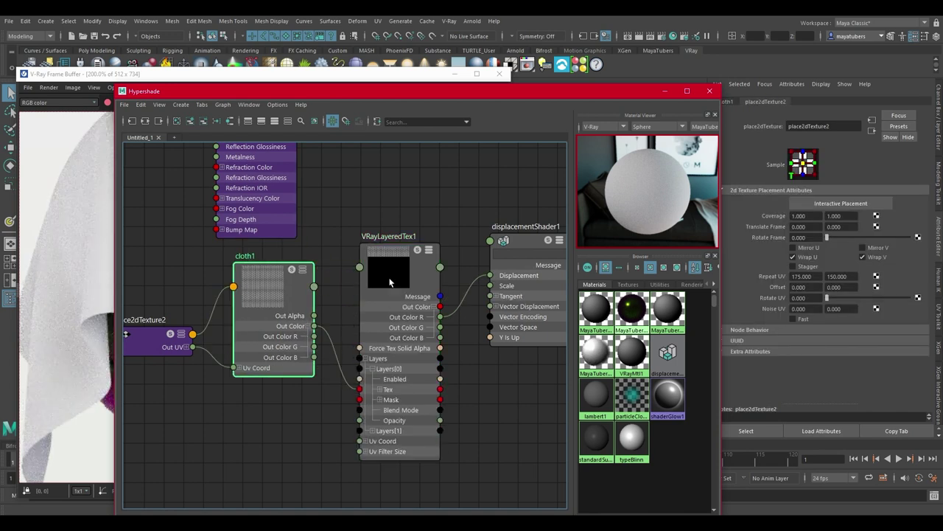
click(226, 74)
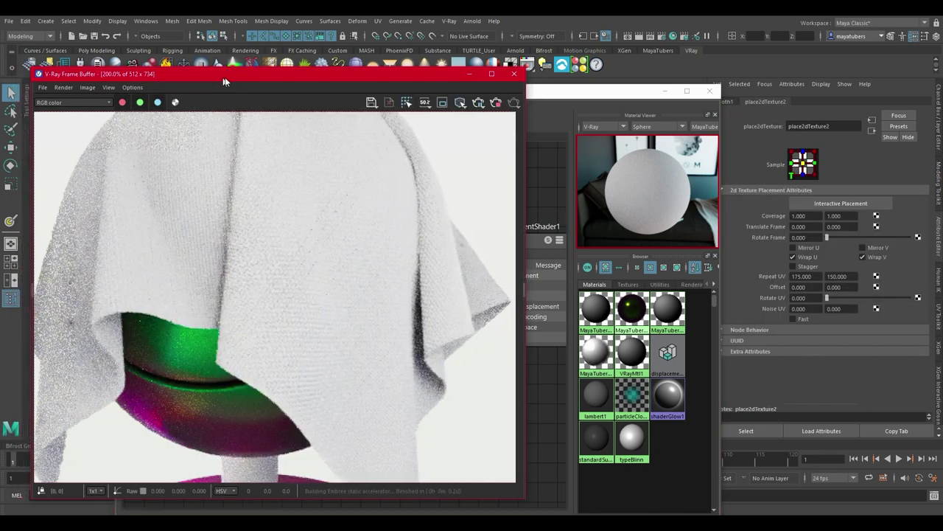
drag(226, 74, 201, 68)
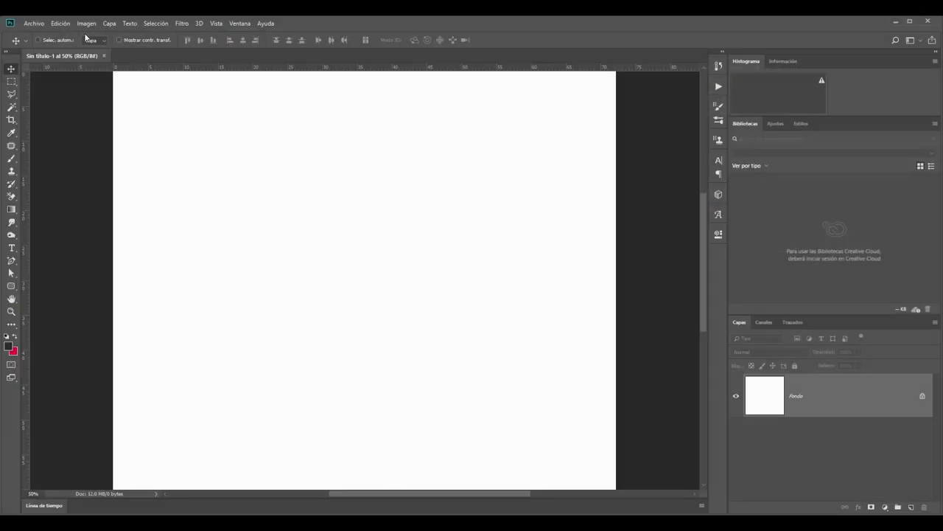
Confirm the canvas image size at 2048 × 2048 px
click(87, 22)
click(107, 95)
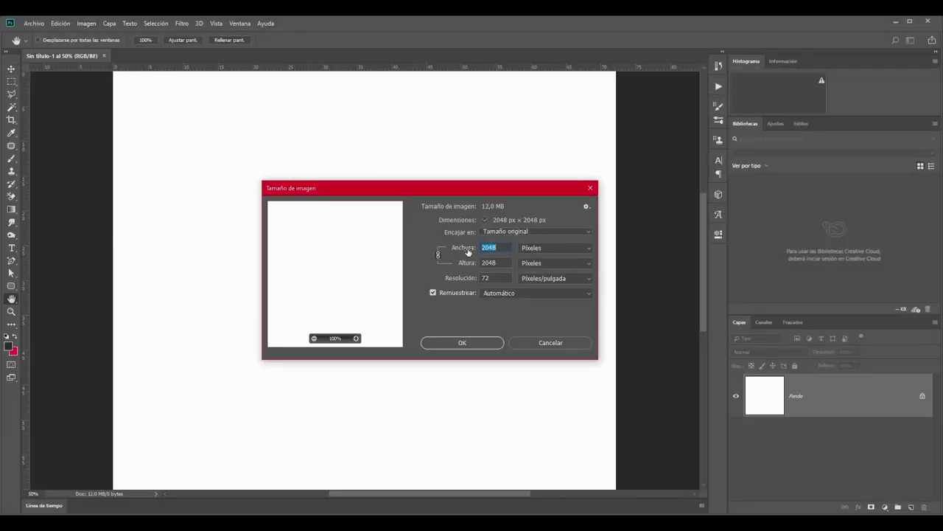
key(Tab)
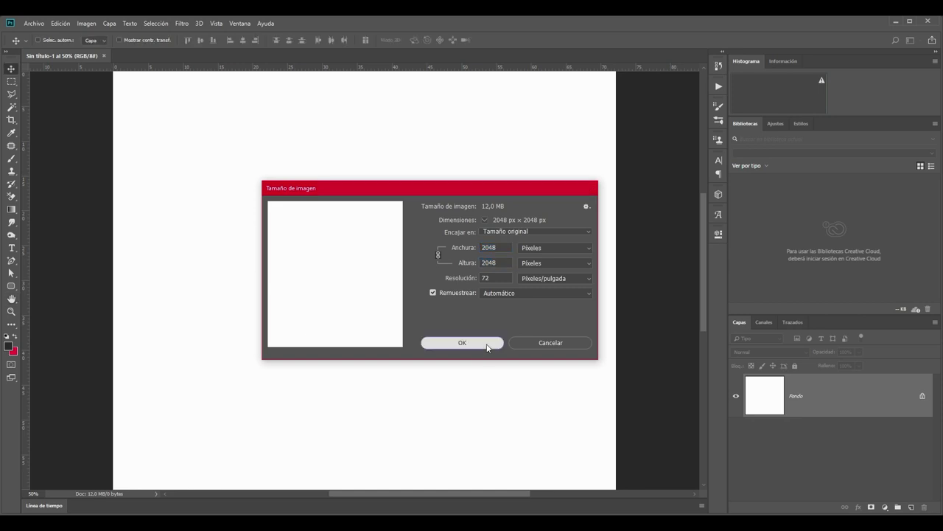
click(487, 344)
Apply monochromatic Gaussian Add Noise to the canvas and view it at 100%
click(181, 23)
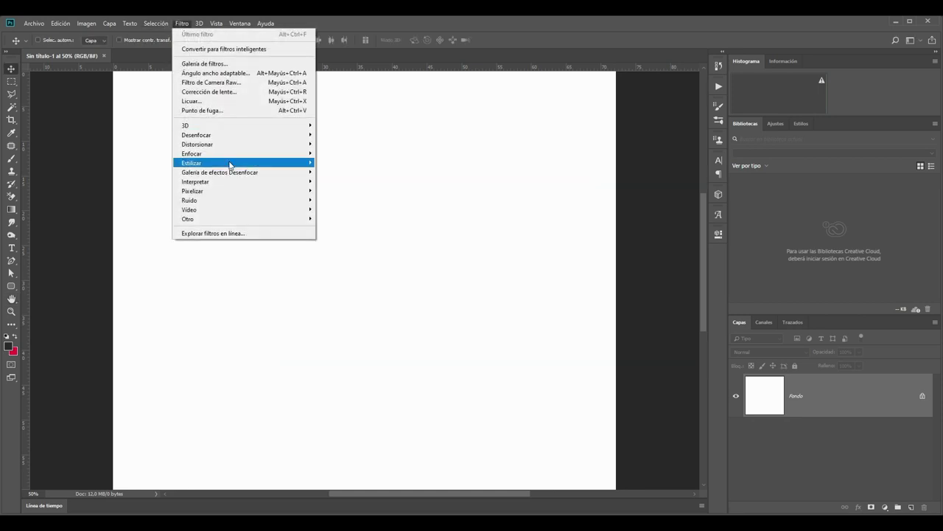
mouse_move(236, 199)
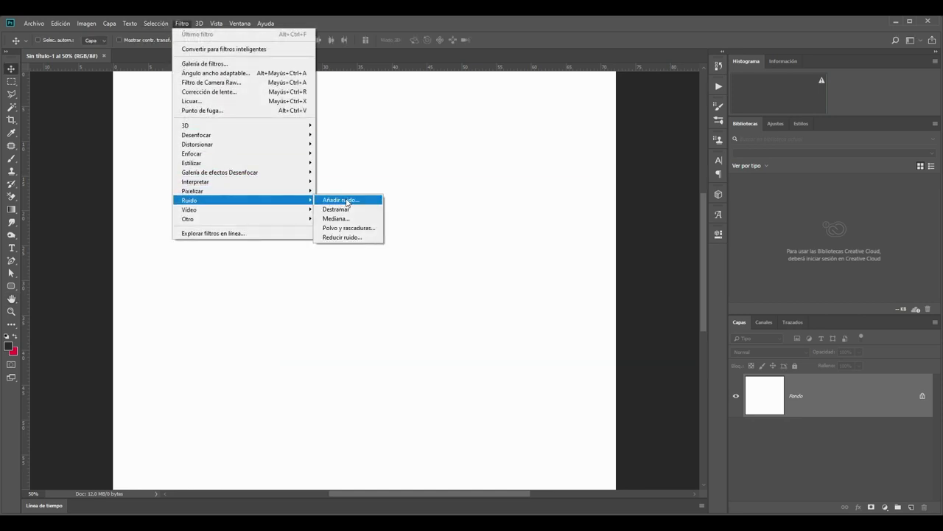
click(341, 199)
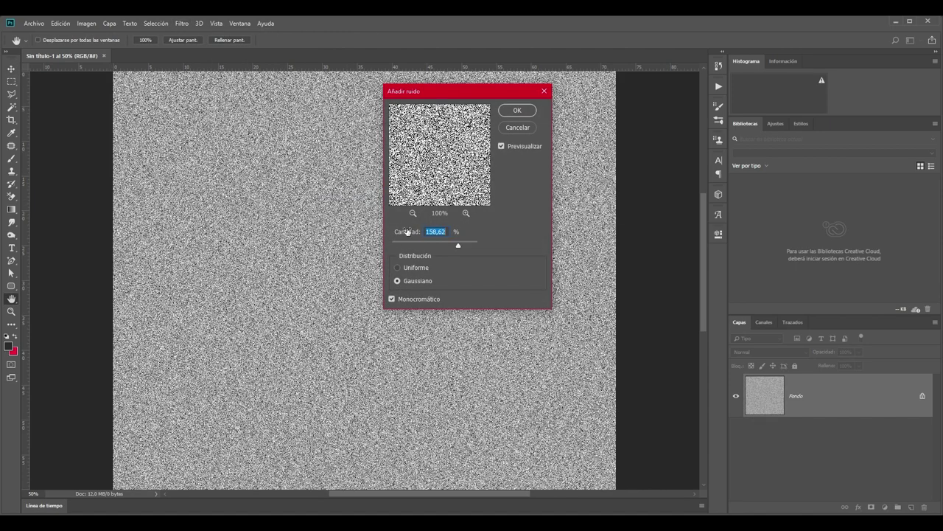
click(517, 110)
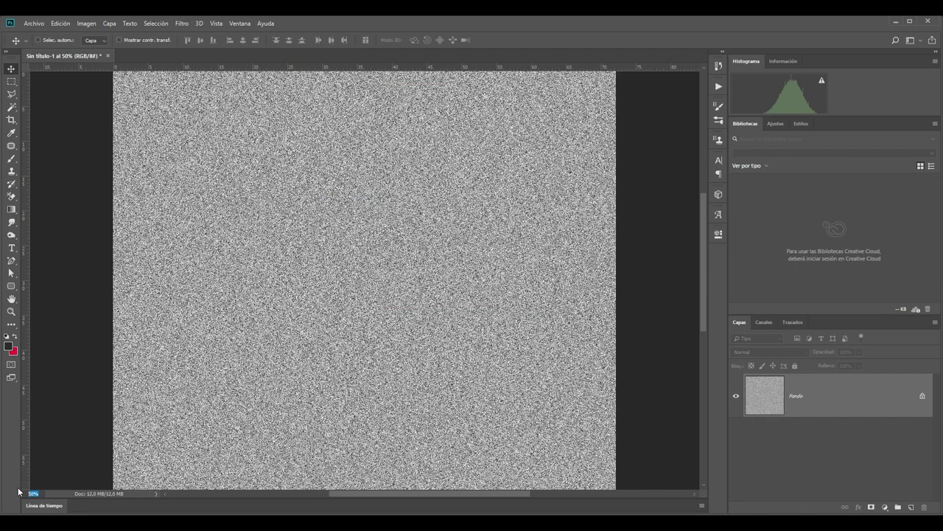
key(ctrl+1)
key(v)
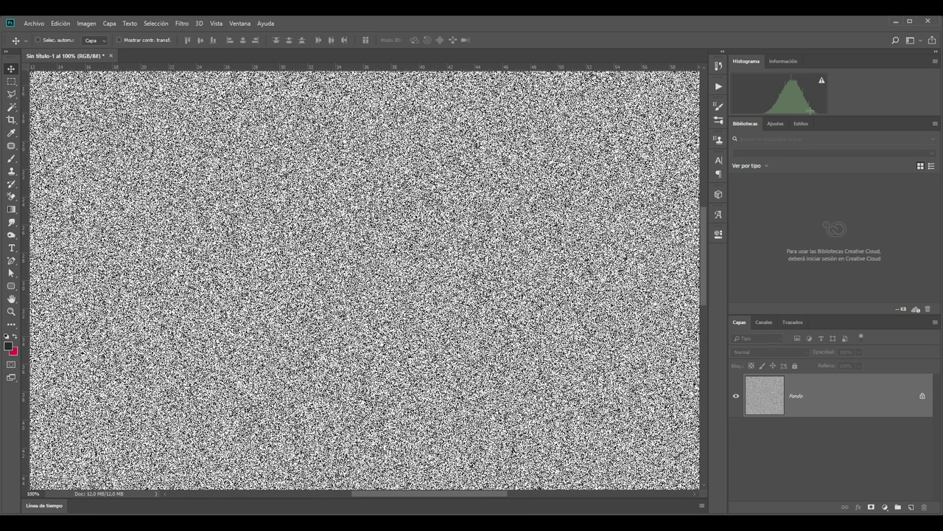
Create a file texture node, delete its place2dTexture4, and place file1 beside the cloth network
click(895, 26)
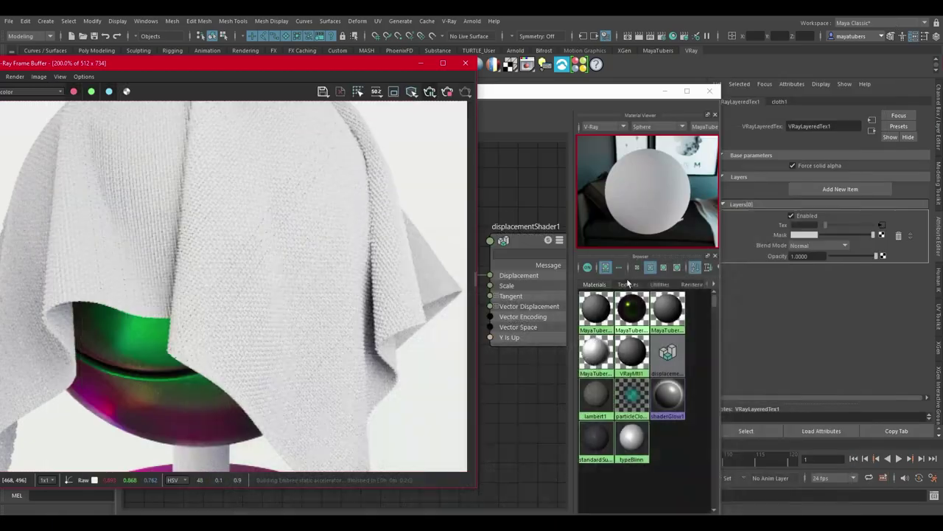
click(537, 86)
drag(538, 86, 554, 45)
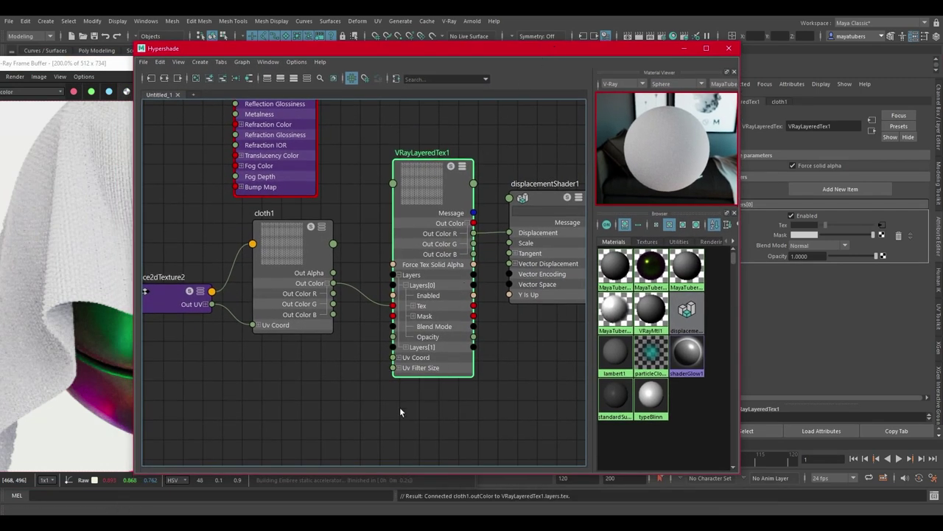
click(305, 410)
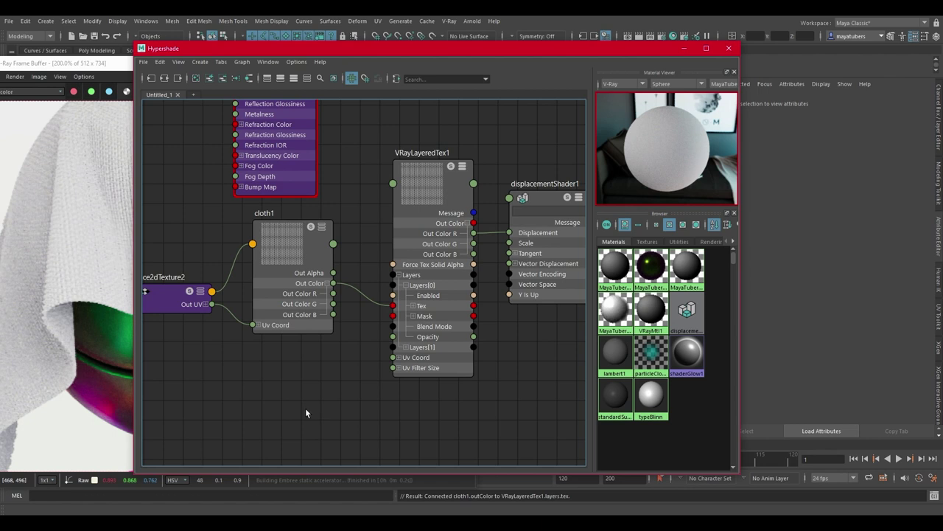
key(Tab)
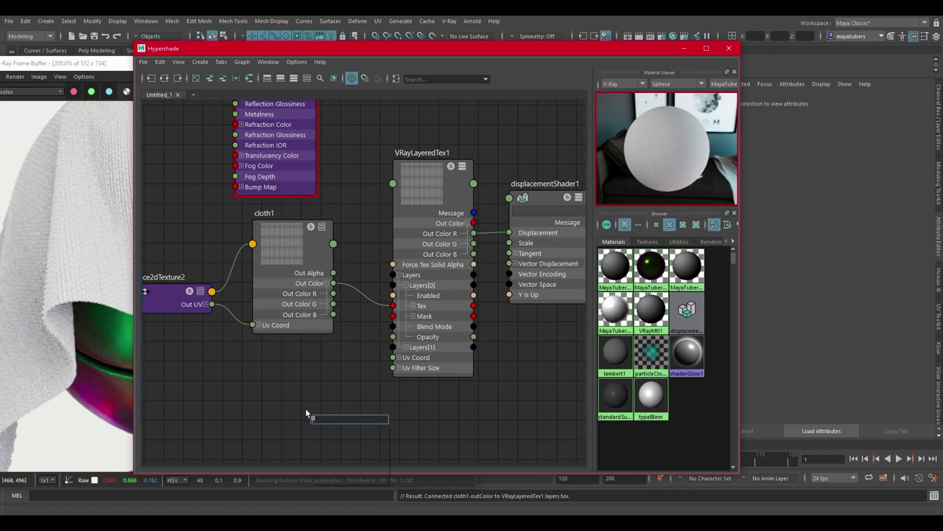
text(file)
key(Up)
key(Up)
key(Up)
key(Up)
key(Up)
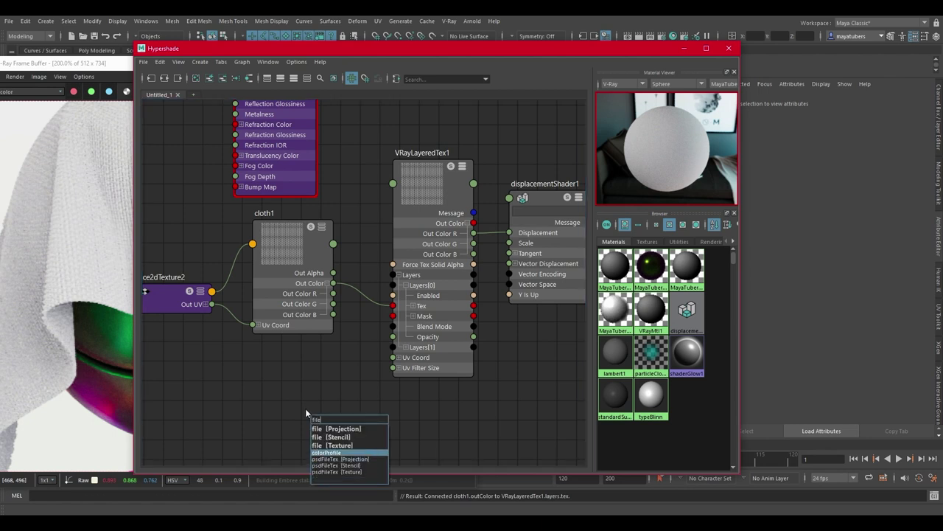
key(Return)
click(345, 424)
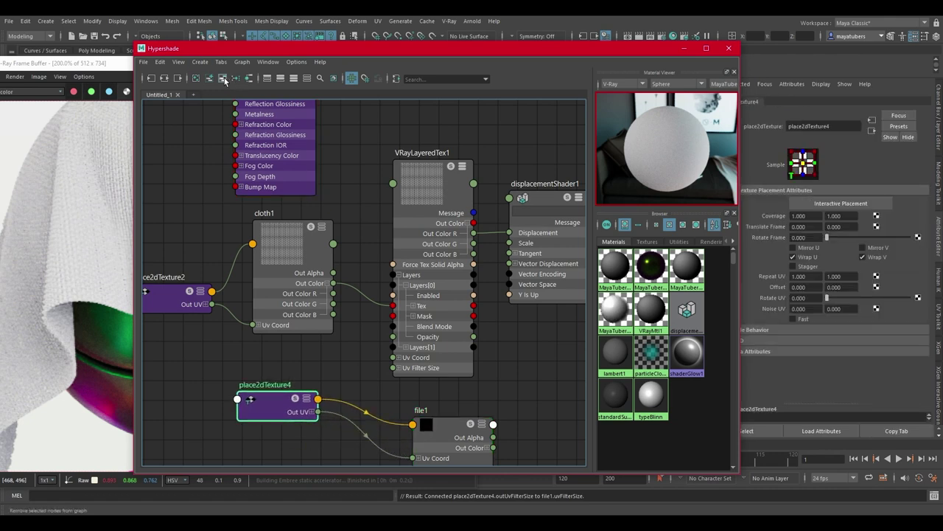
key(Delete)
drag(422, 431, 285, 366)
Load Noise-Photoshop-2k.png from sourceimages/VRay5-Fabric-Material into file1 and preview it
click(914, 236)
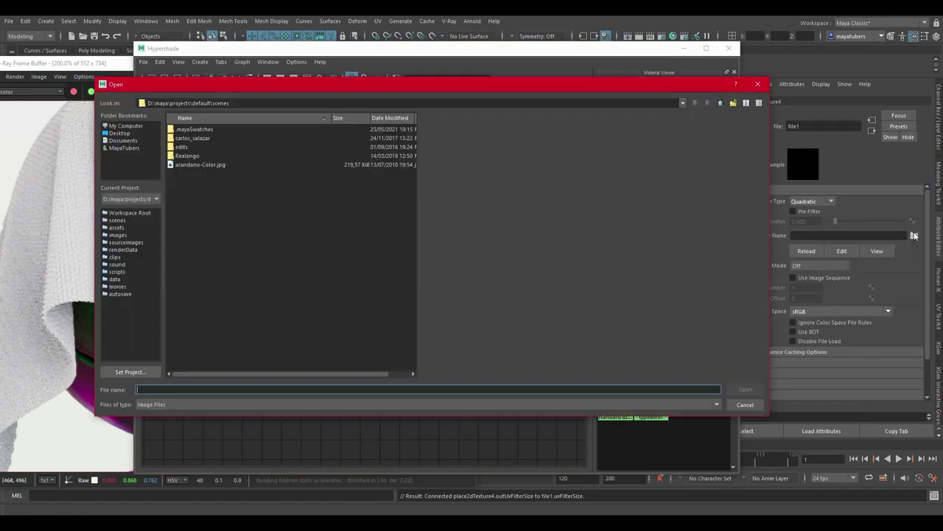
click(131, 243)
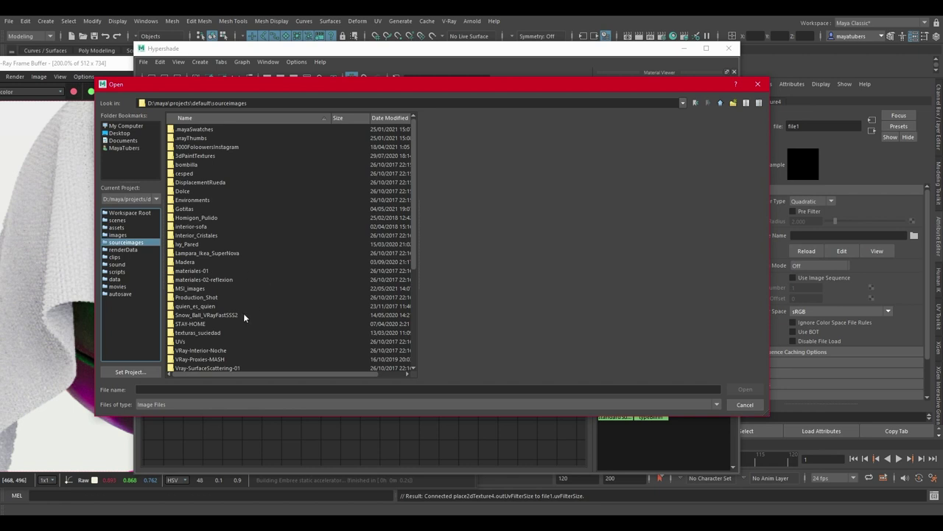
scroll(236, 320, down, 4)
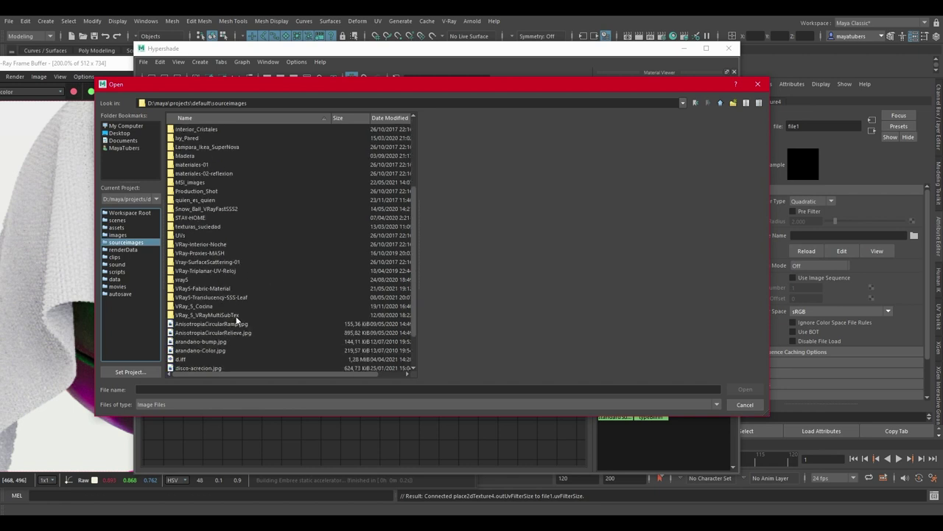
double_click(227, 288)
double_click(224, 174)
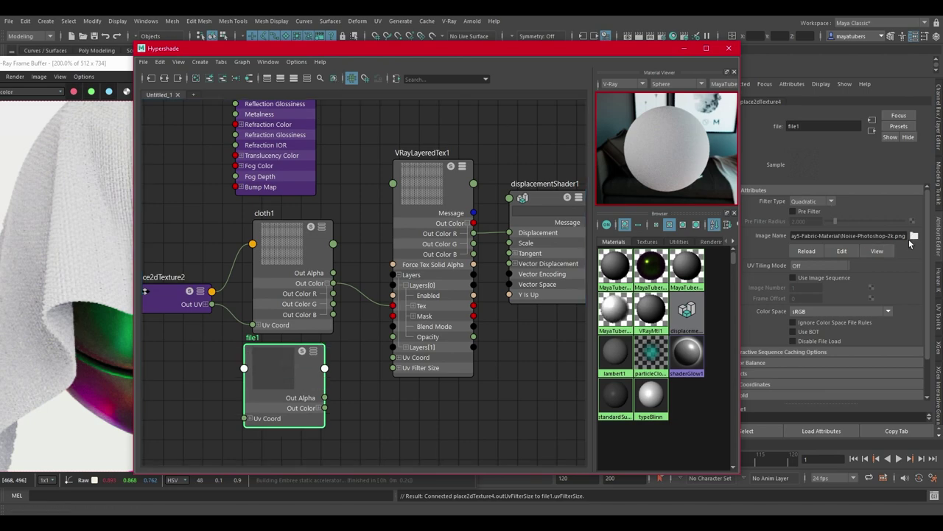
click(879, 251)
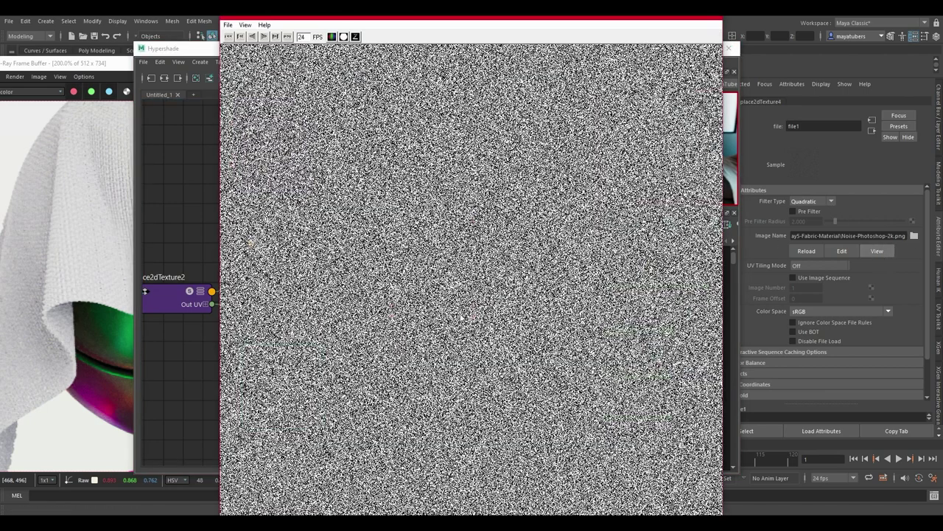
click(711, 19)
Add a second layer to VRayLayeredTex1 and plug file1 into its texture
drag(301, 368, 298, 368)
click(423, 198)
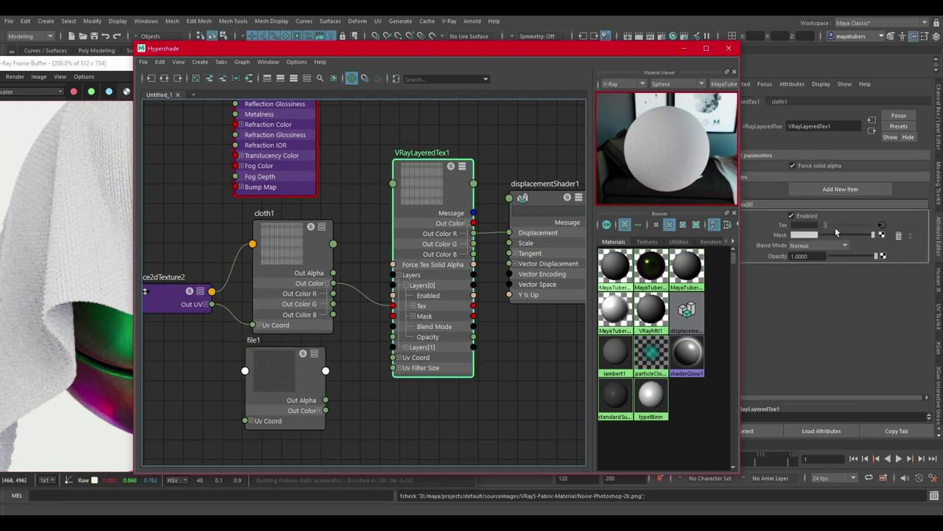
click(846, 190)
middle_drag(297, 379, 787, 295)
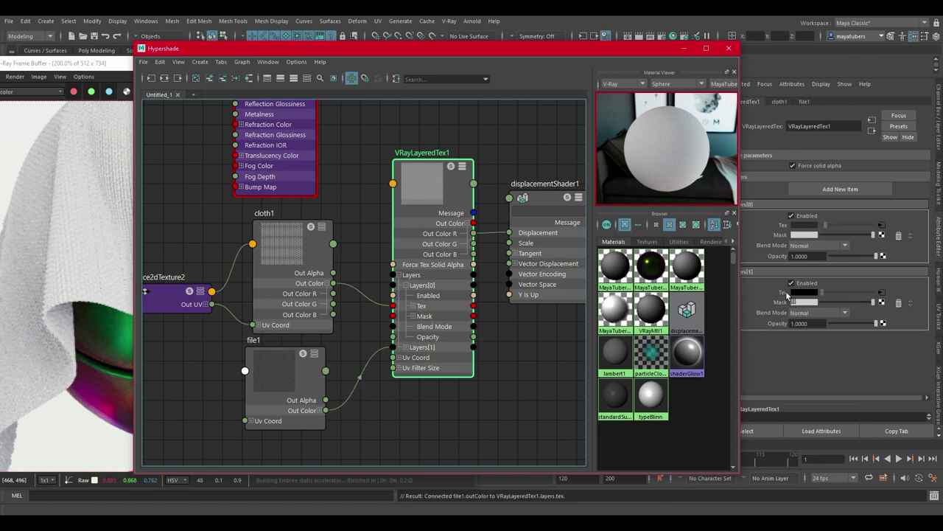
Re-render, then enable layers[1] with Average blend mode and 0.5 opacity
click(115, 67)
click(414, 91)
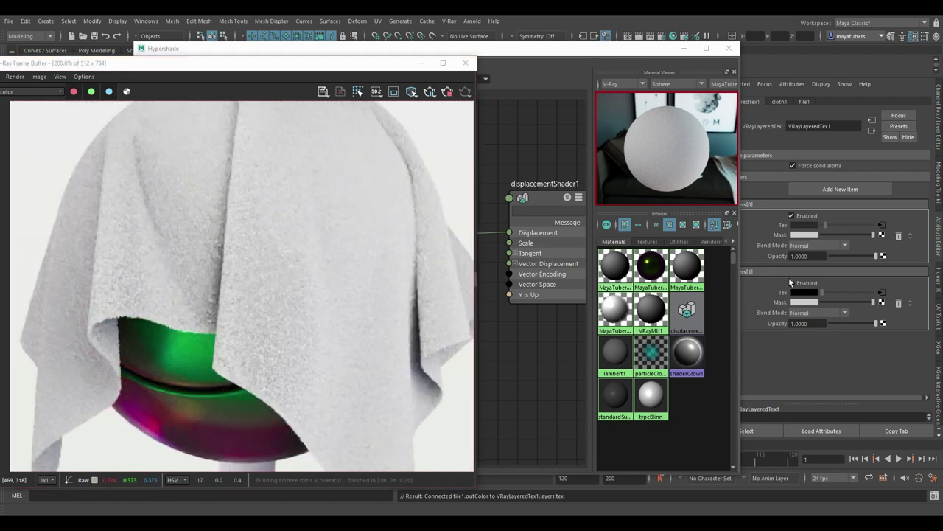
click(791, 284)
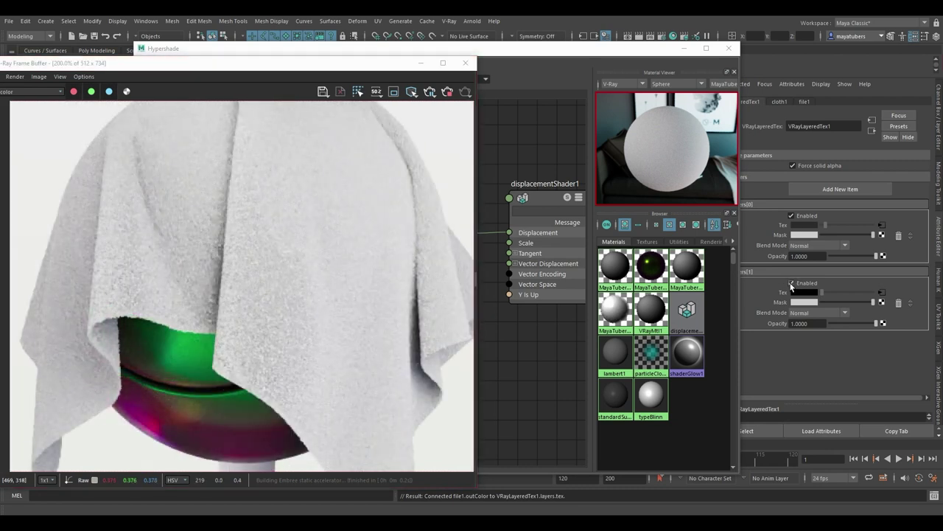
click(813, 312)
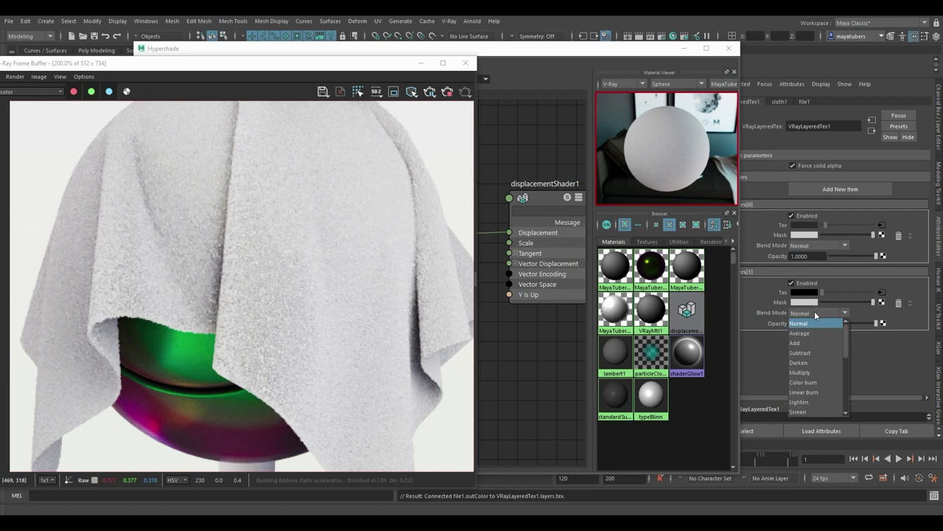
click(821, 330)
click(821, 327)
text(0.5)
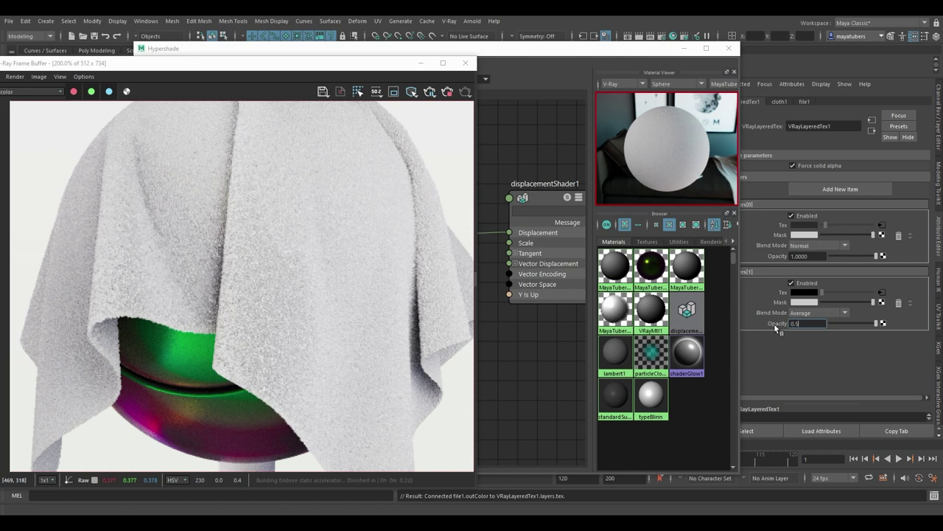
key(Return)
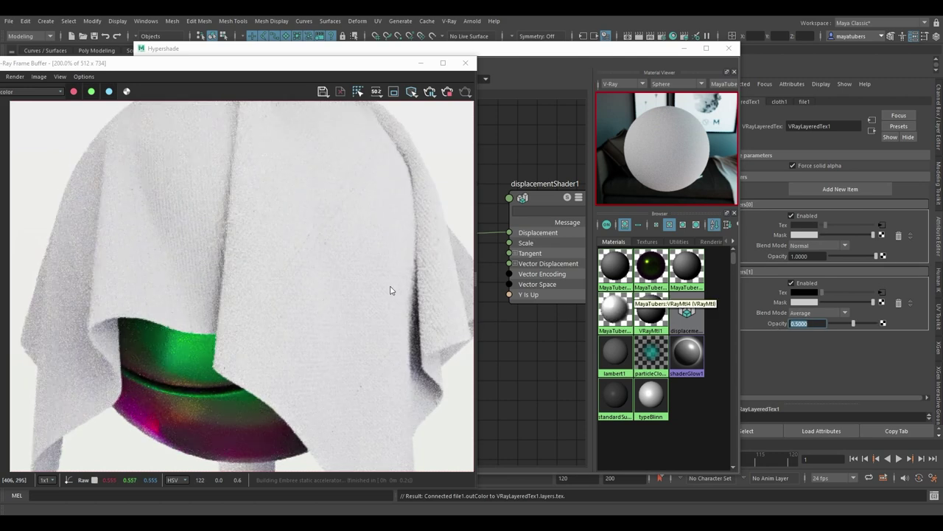
Zoom the V-Ray Frame Buffer to inspect the re-rendered draped cloth
scroll(244, 261, up, 2)
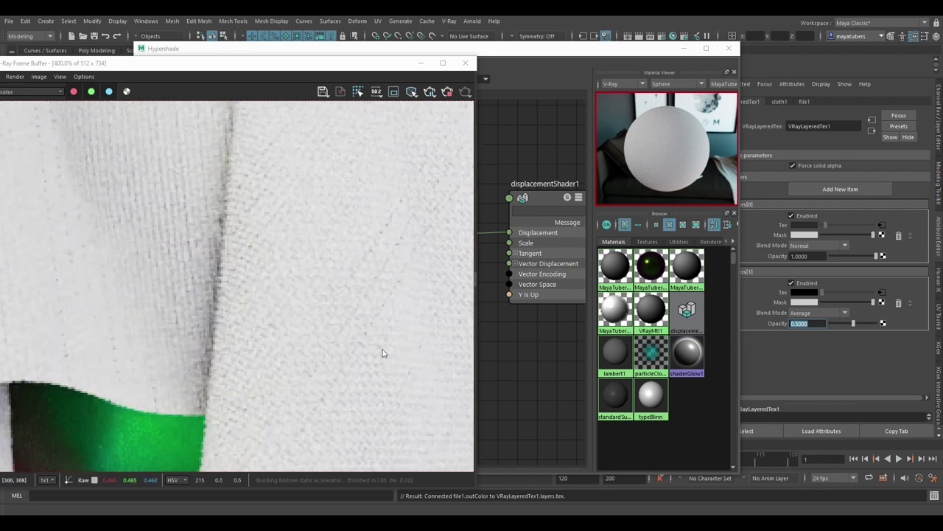
scroll(381, 352, down, 2)
scroll(386, 354, up, 2)
scroll(280, 273, down, 1)
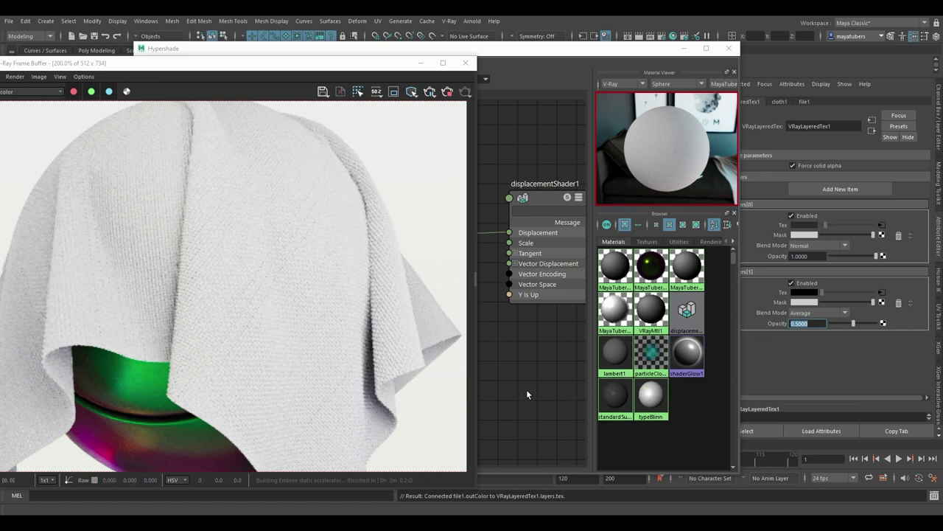
scroll(348, 164, down, 2)
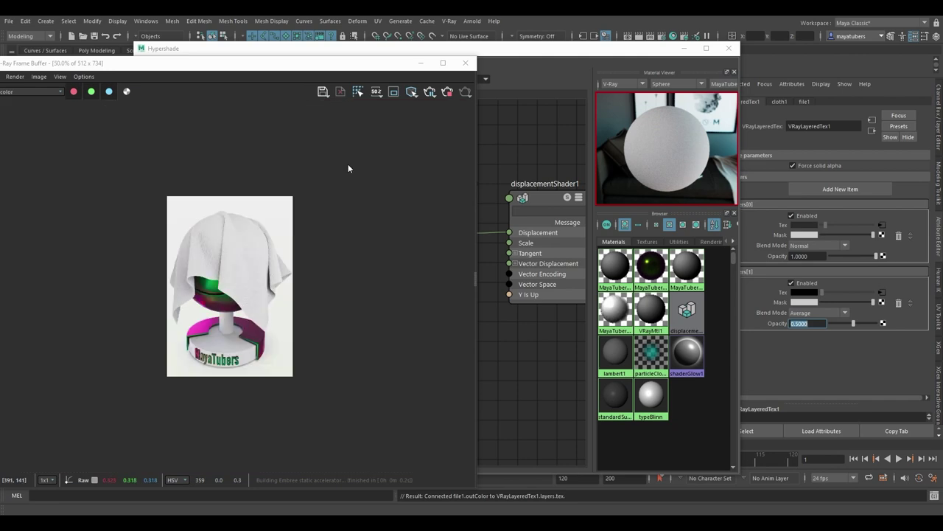
scroll(274, 250, up, 1)
click(392, 274)
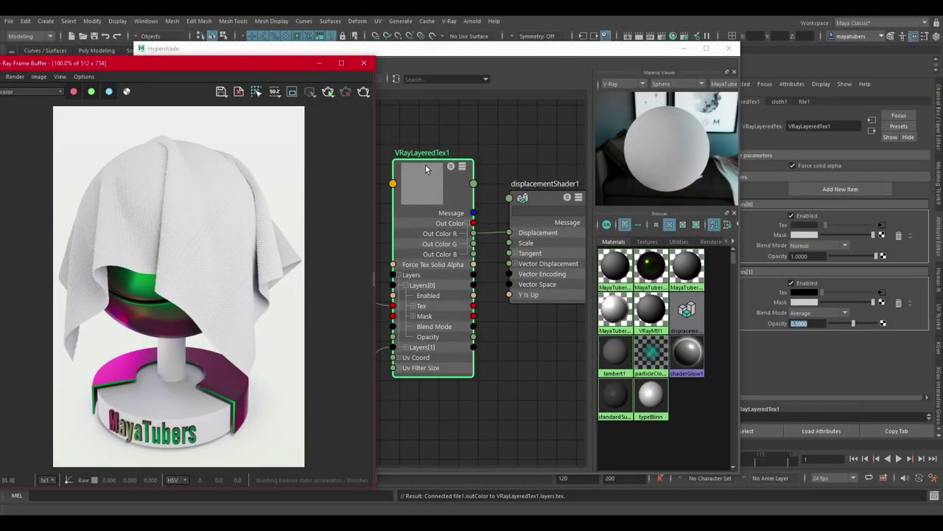
Rename VRayLayeredTex1 to Displacement_Mask and shift the graph to reveal VRayMtl1 and its shading group
click(425, 168)
double_click(429, 152)
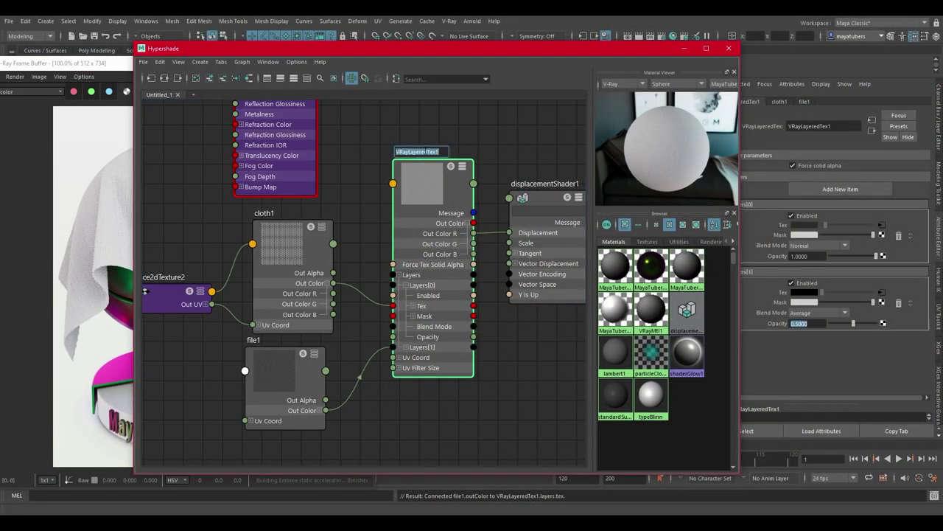
text(Displacement_Mask)
key(Return)
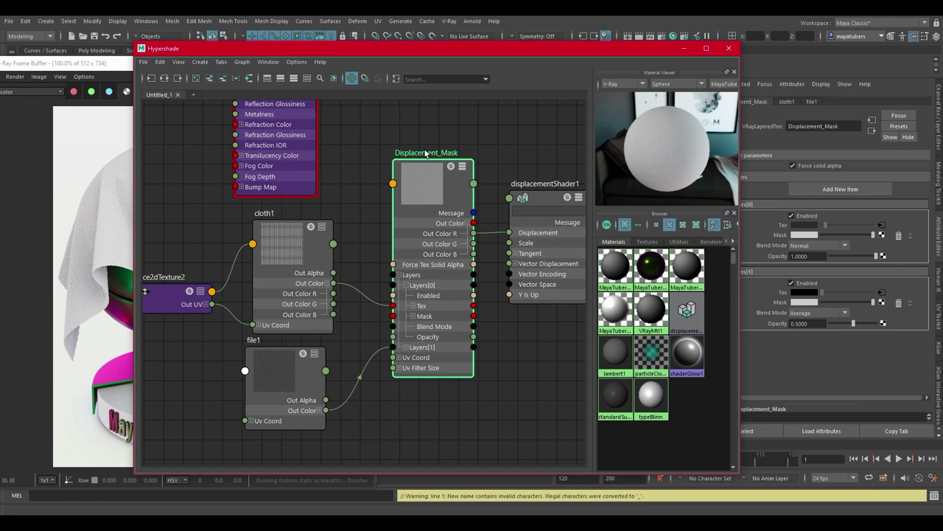
drag(429, 177, 432, 225)
scroll(407, 161, down, 1)
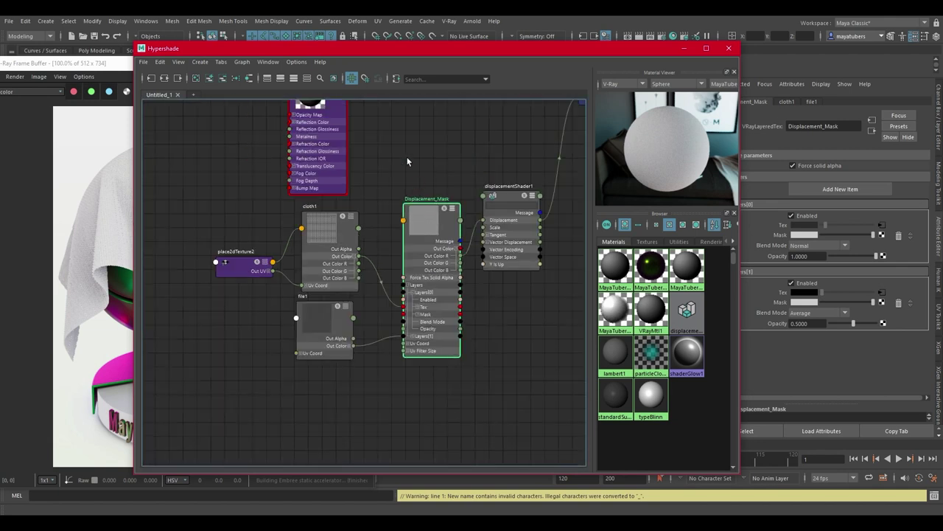
alt+middle_drag(415, 157, 349, 243)
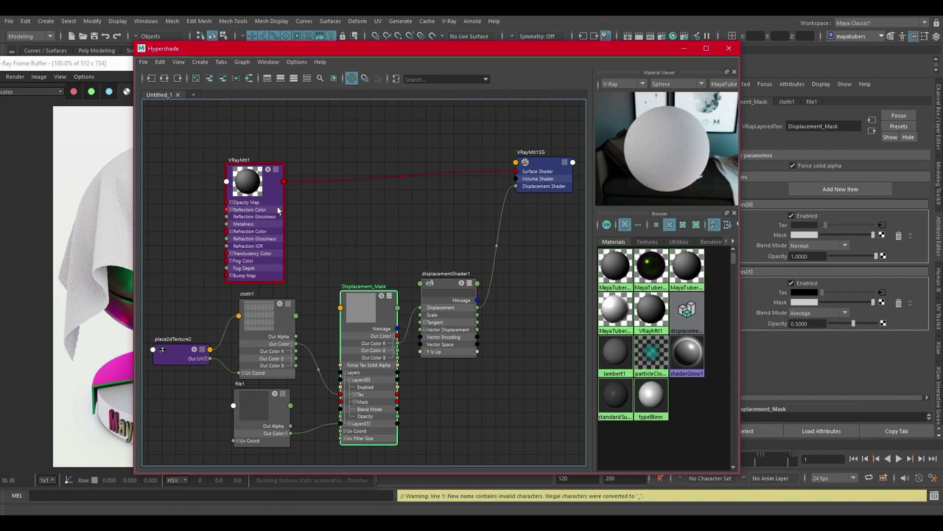
Move VRayMtl1 up and right to make room above the network
click(279, 164)
drag(279, 164, 393, 144)
alt+middle_drag(281, 193, 383, 207)
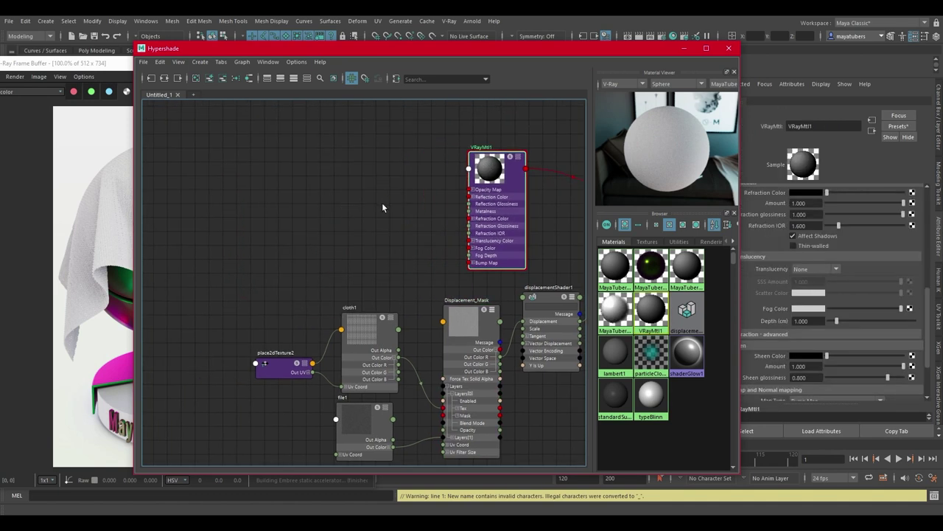
scroll(368, 205, up, 1)
scroll(332, 203, down, 1)
click(310, 199)
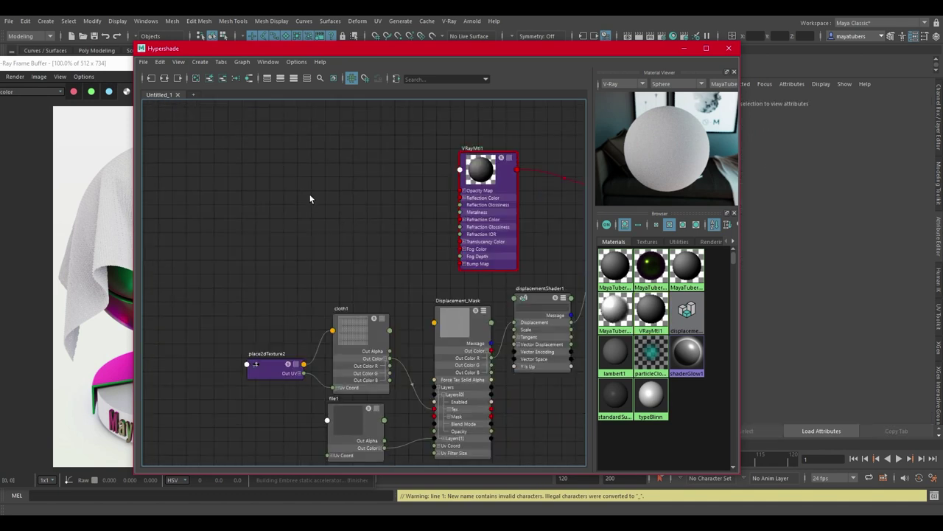
Create a new VRayLayeredTex, remove its place2dTexture5, and connect it to VRayMtl1's Opacity Map
key(Tab)
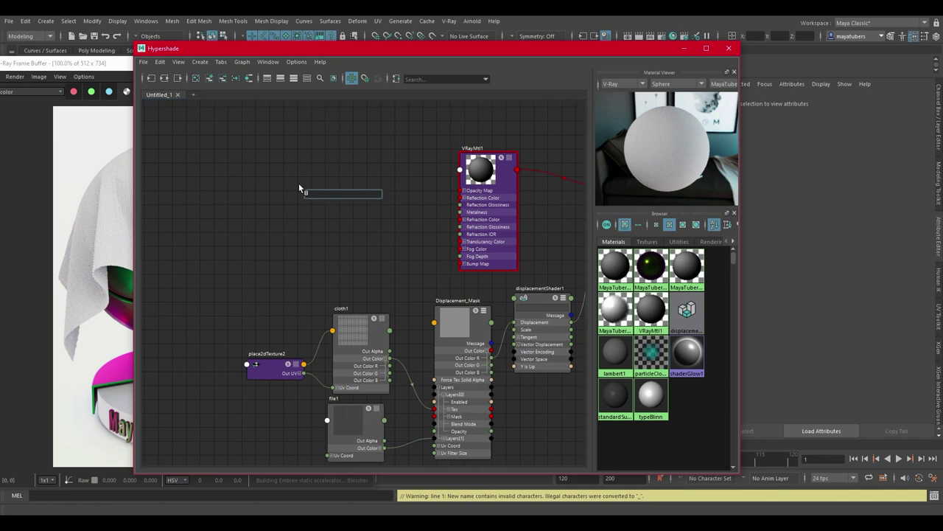
text(vrayla)
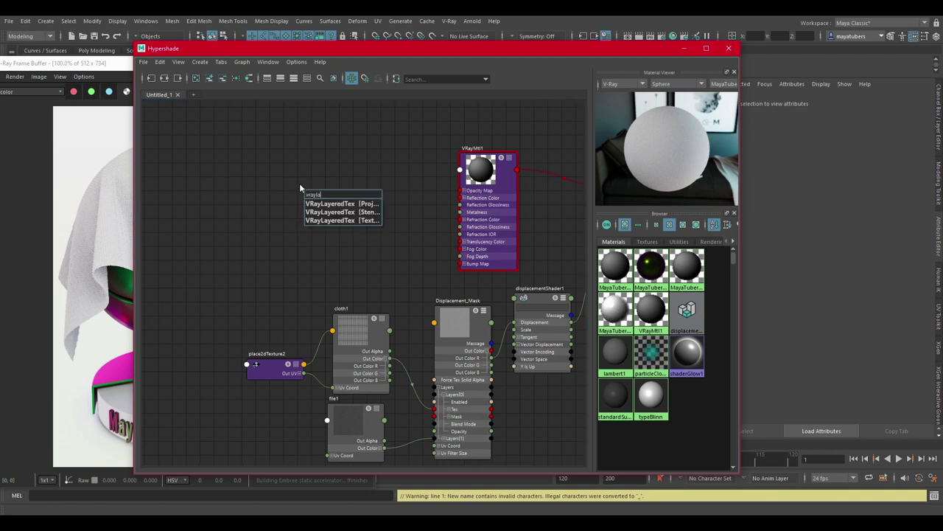
key(Down)
key(Down)
key(Down)
key(Return)
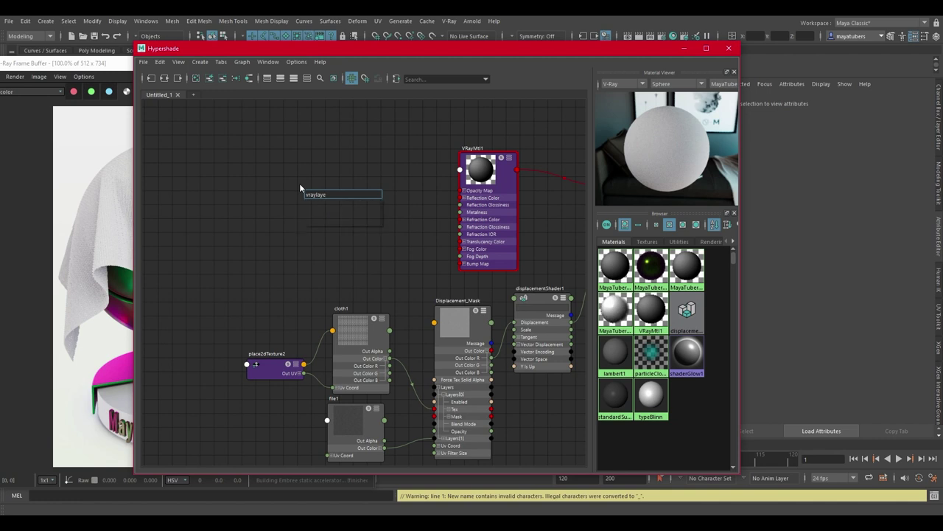
click(235, 78)
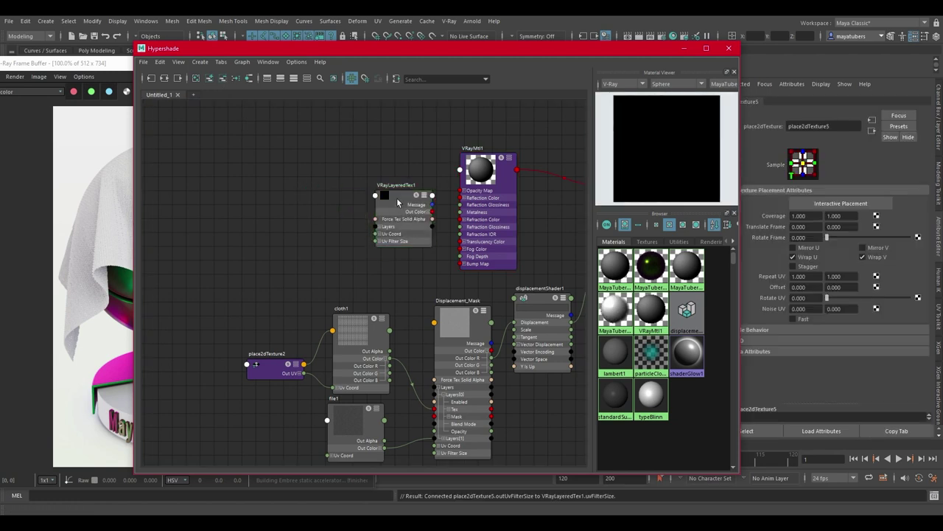
click(335, 79)
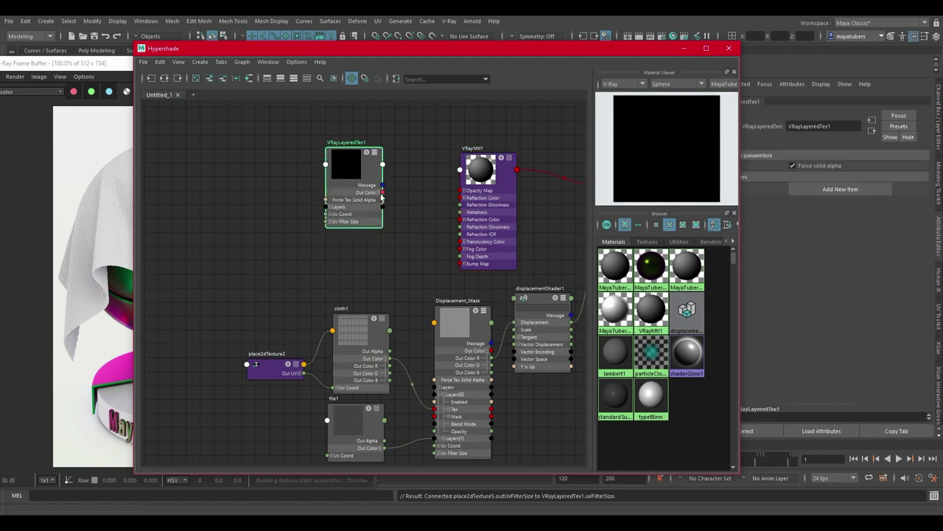
drag(387, 193, 461, 191)
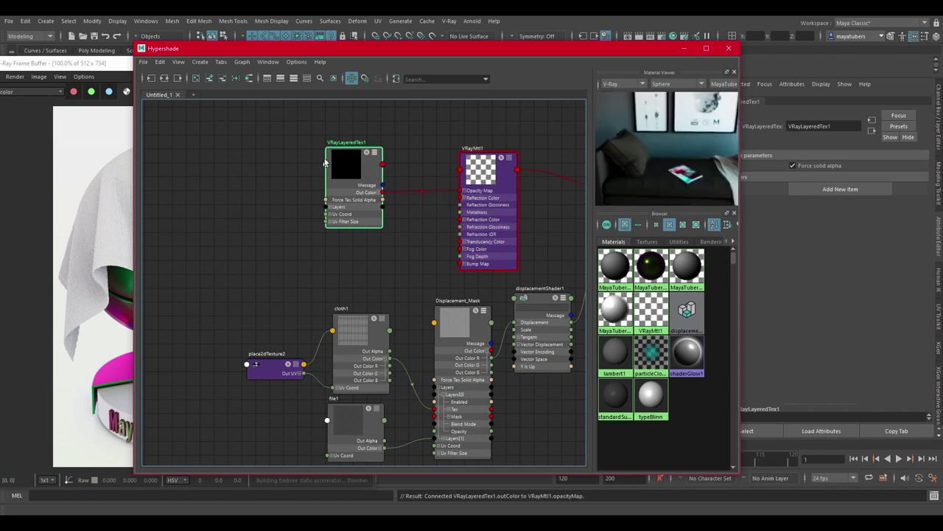
Add a pure white layer to the new layered texture, then duplicate cloth1
click(815, 188)
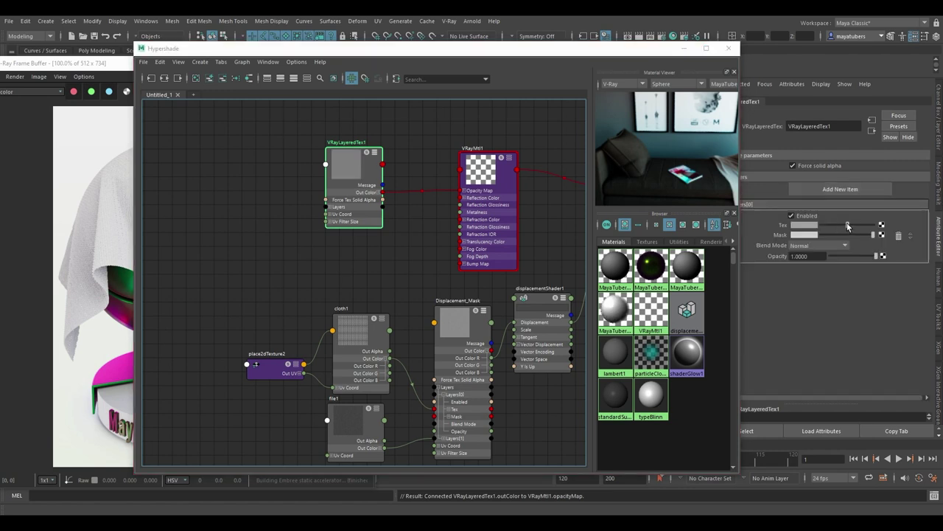
drag(847, 226, 873, 226)
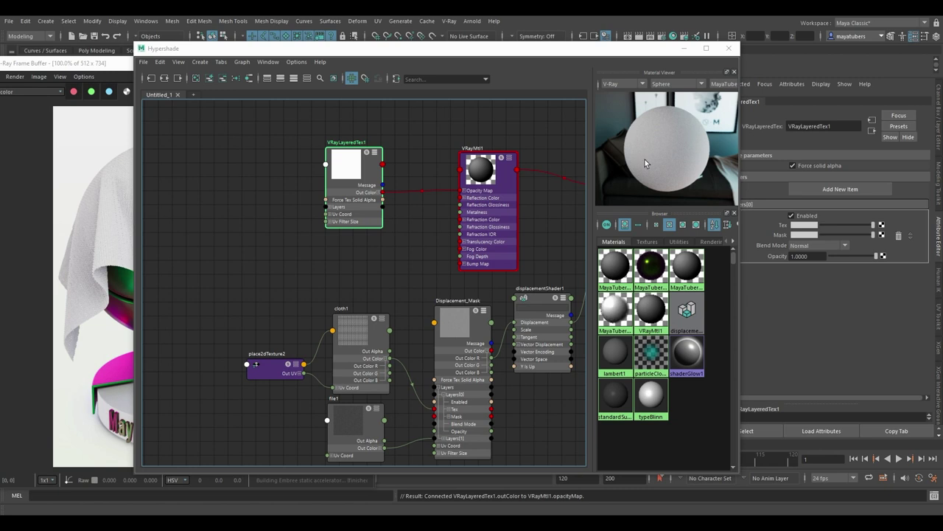
drag(354, 166, 376, 164)
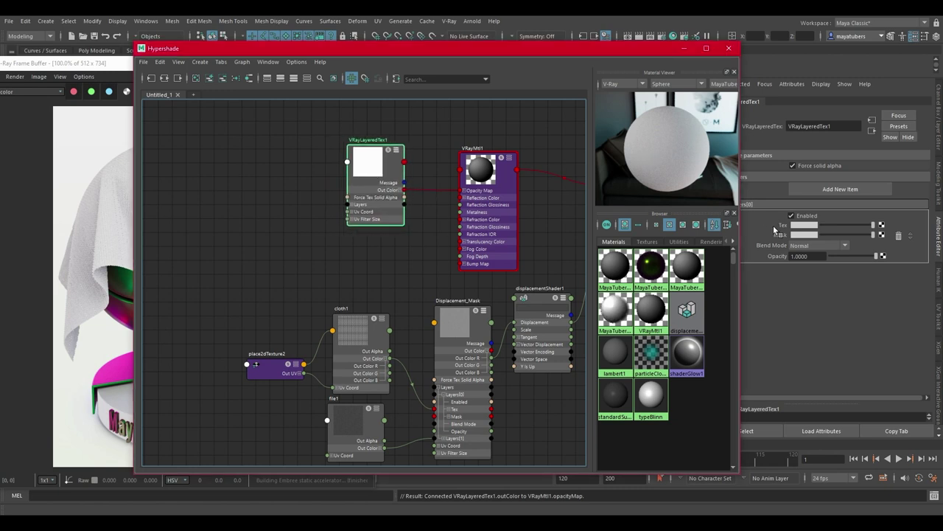
drag(368, 339, 352, 311)
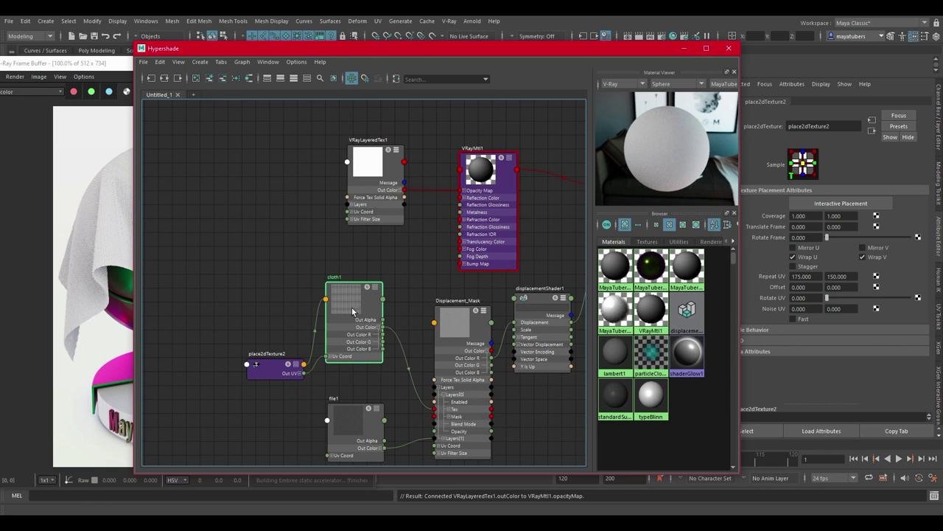
key(ctrl+d)
Place cloth2, raise its V Color to full brightness, and set U and V Width to 0.855
drag(226, 216, 264, 193)
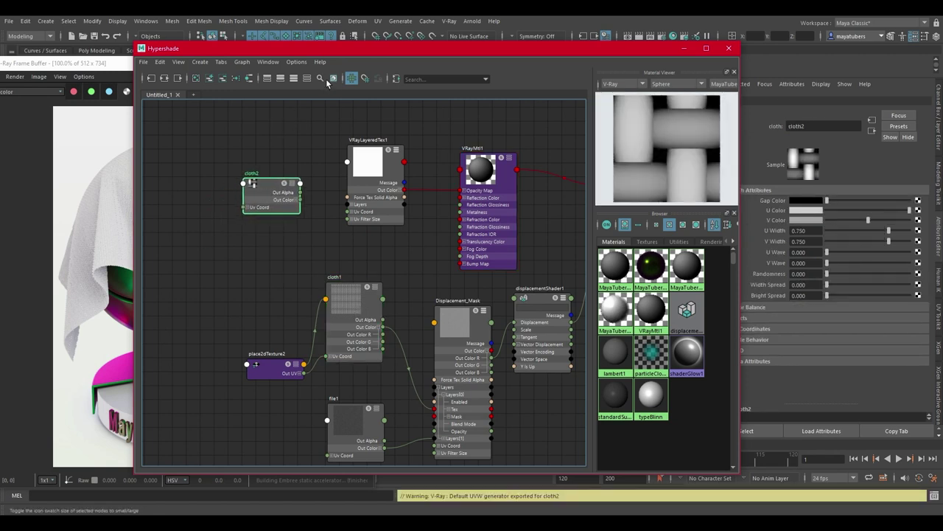
scroll(217, 205, up, 4)
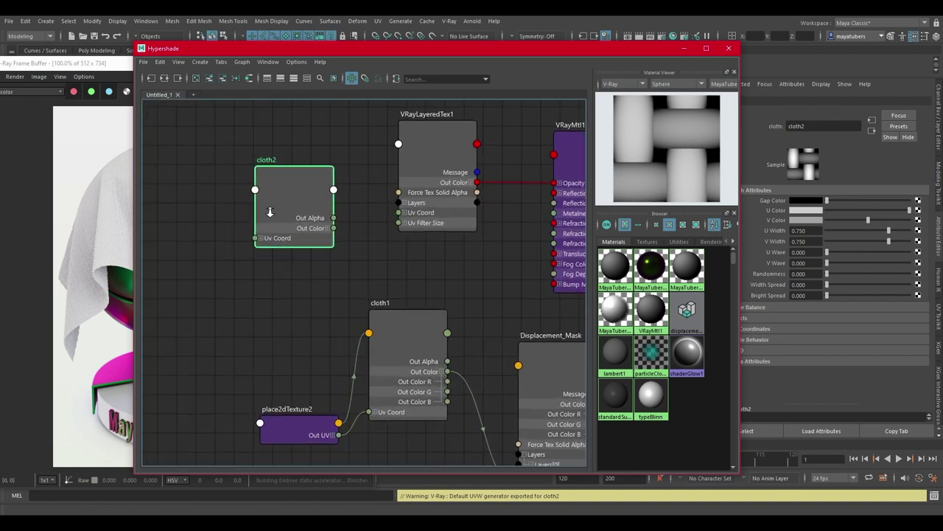
scroll(312, 192, up, 1)
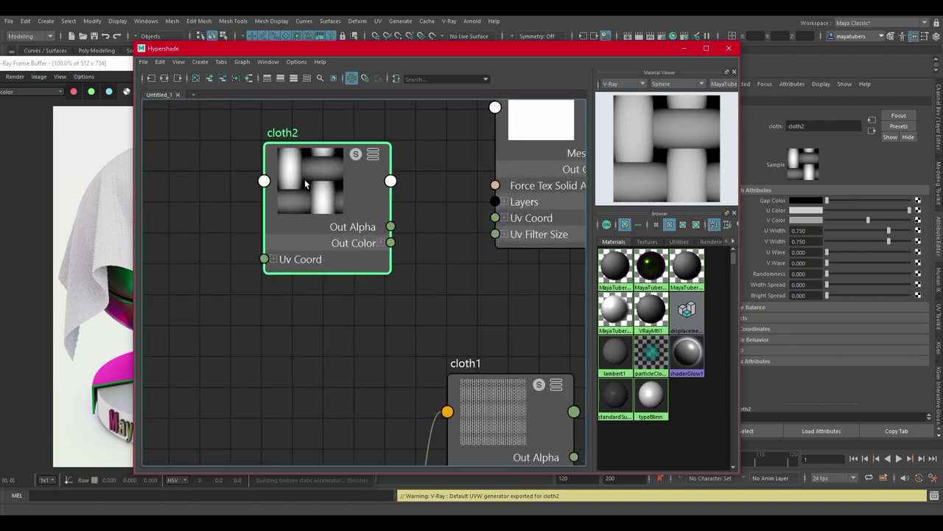
drag(308, 171, 289, 180)
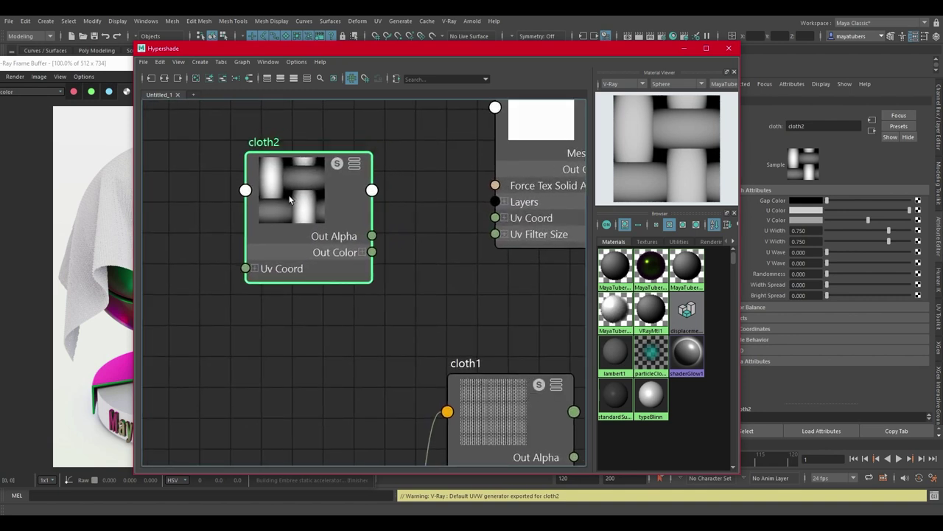
drag(868, 220, 912, 220)
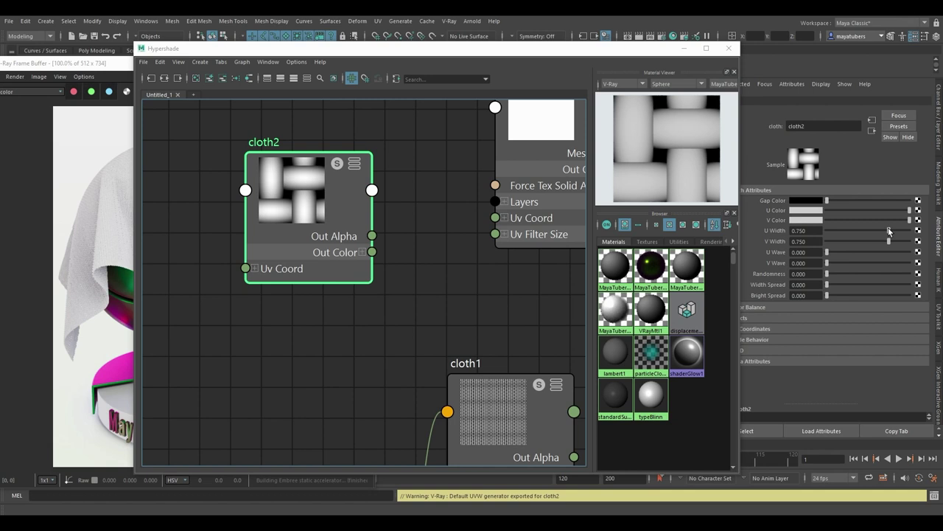
drag(889, 230, 897, 230)
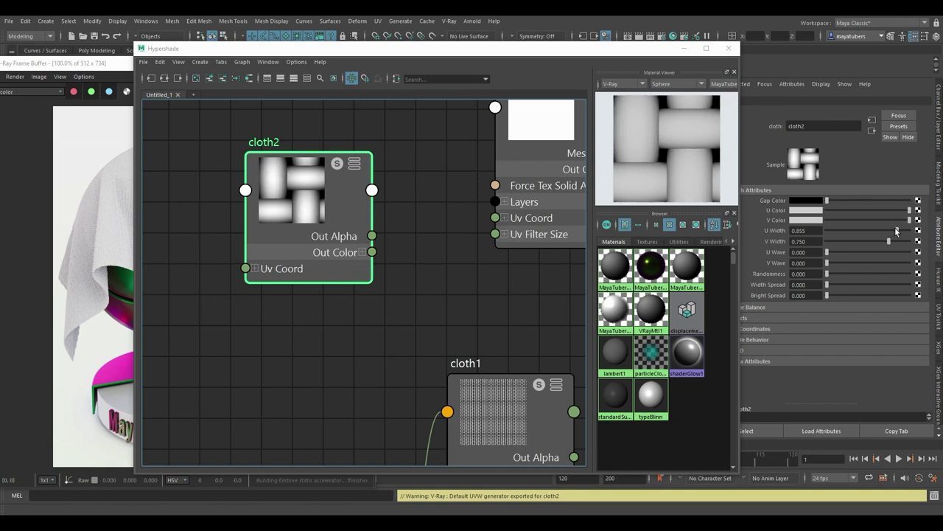
click(894, 241)
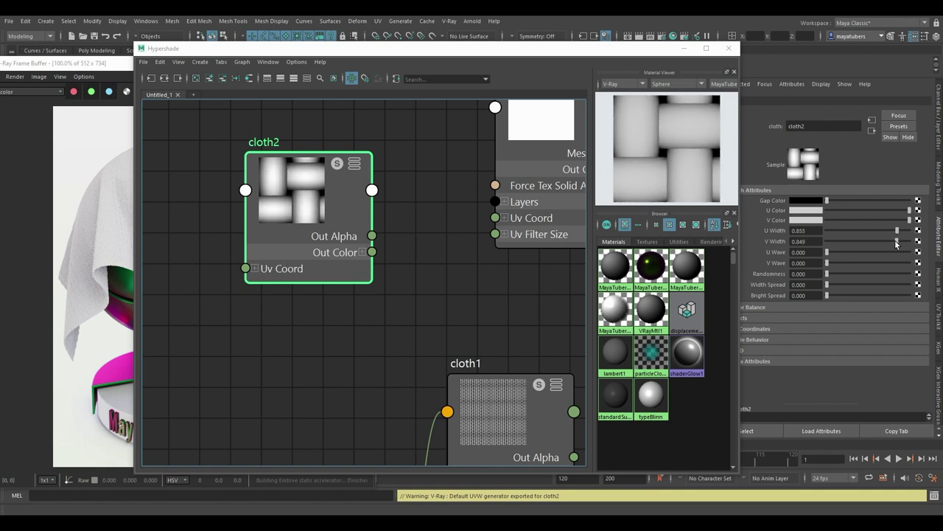
click(294, 205)
scroll(294, 205, down, 5)
drag(334, 218, 301, 197)
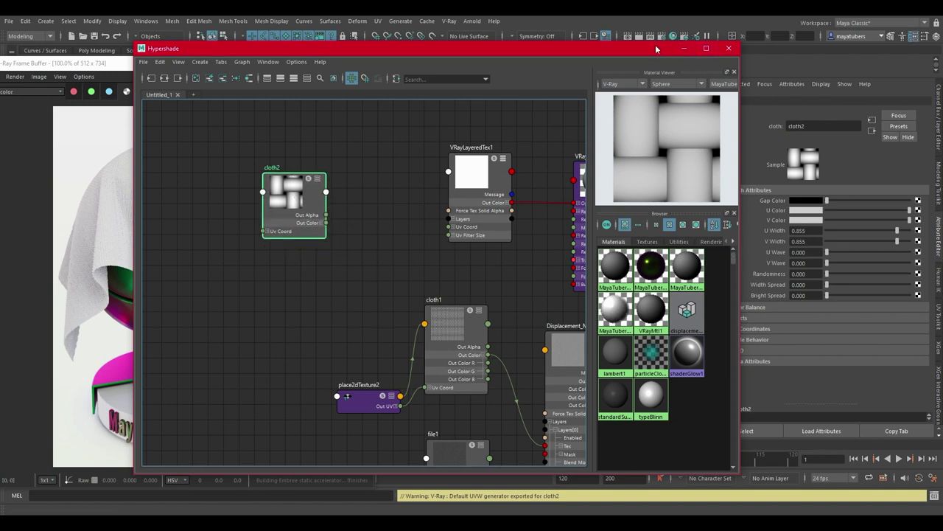
drag(657, 49, 616, 51)
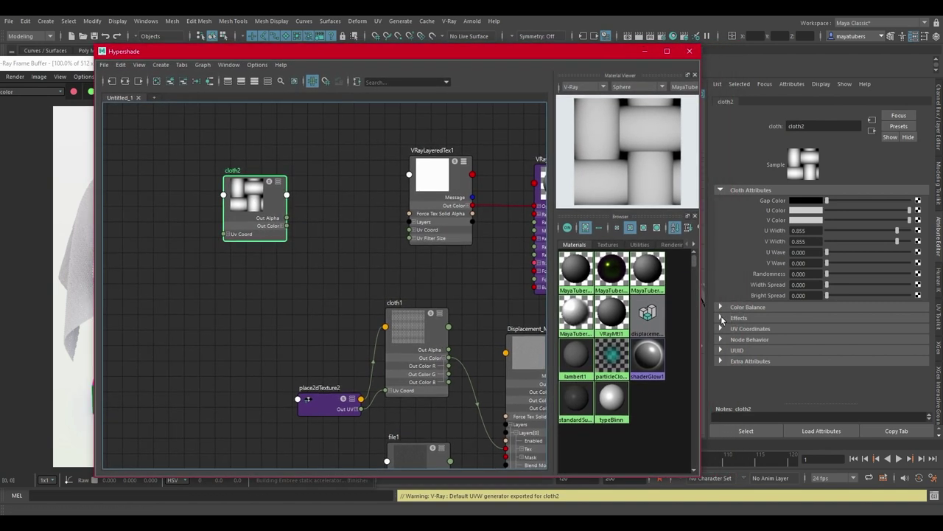
Insert a Color Remap ramp on cloth2 and enlarge RemapRamp1's swatch
click(722, 318)
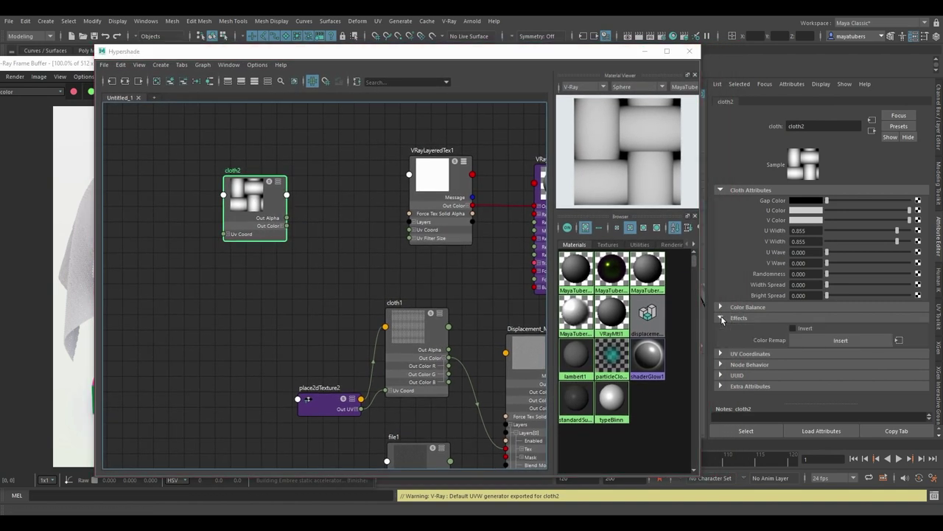
click(827, 341)
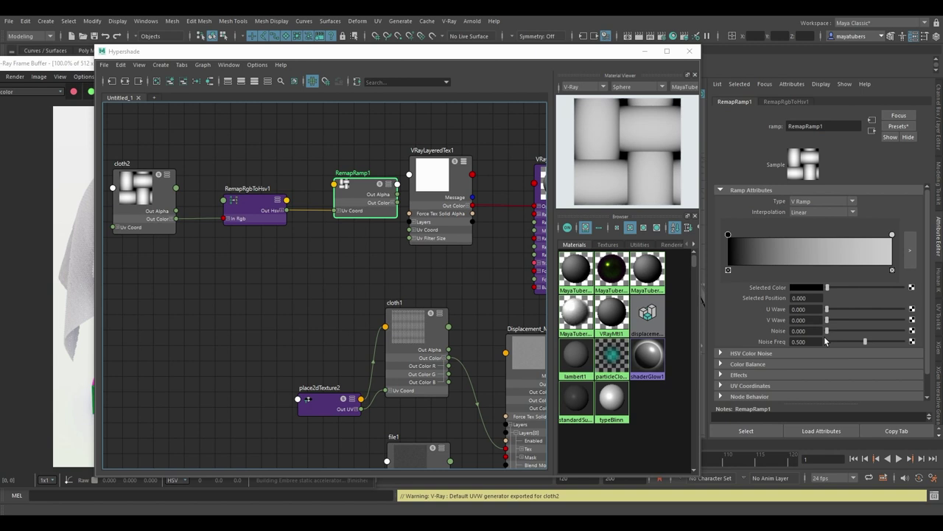
drag(365, 195, 338, 204)
click(294, 82)
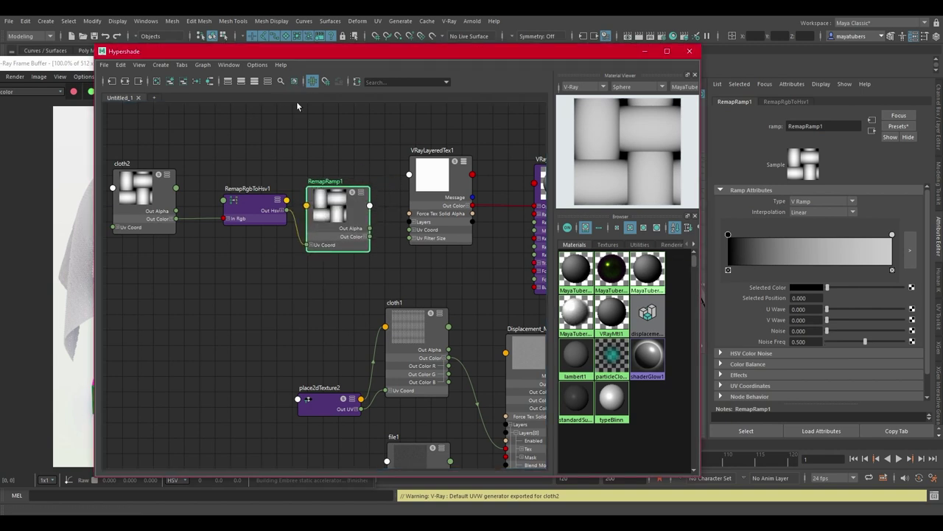
scroll(316, 212, up, 3)
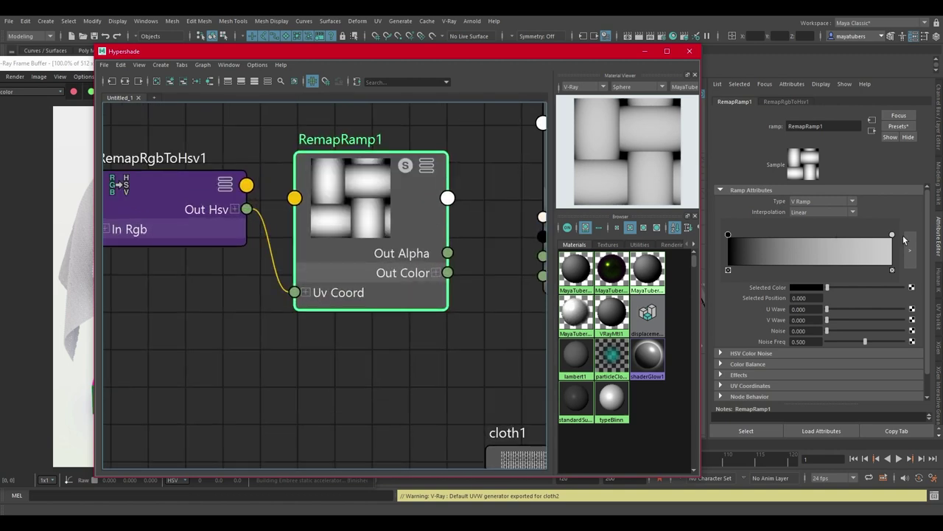
Move RemapRamp1's stops, black to 0.572 and white to the start, for a nearly white ramp
drag(892, 237, 737, 236)
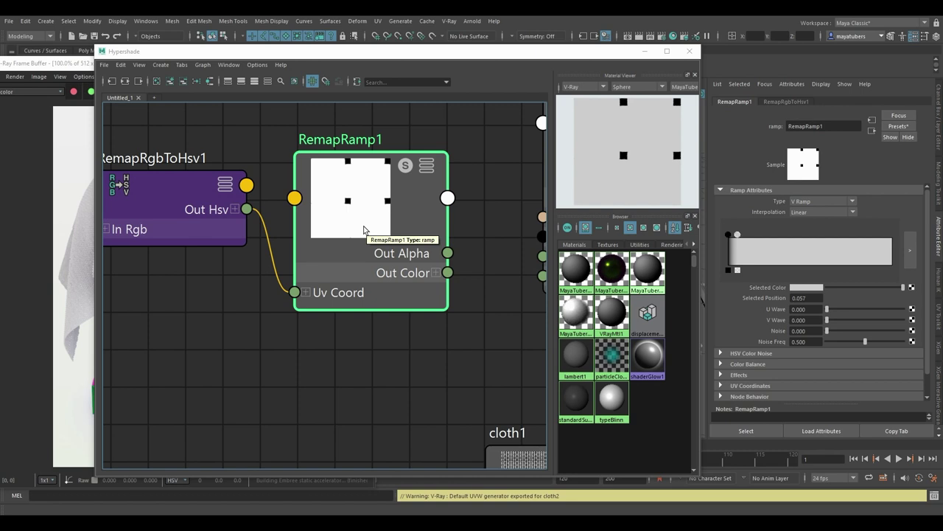
drag(739, 236, 838, 236)
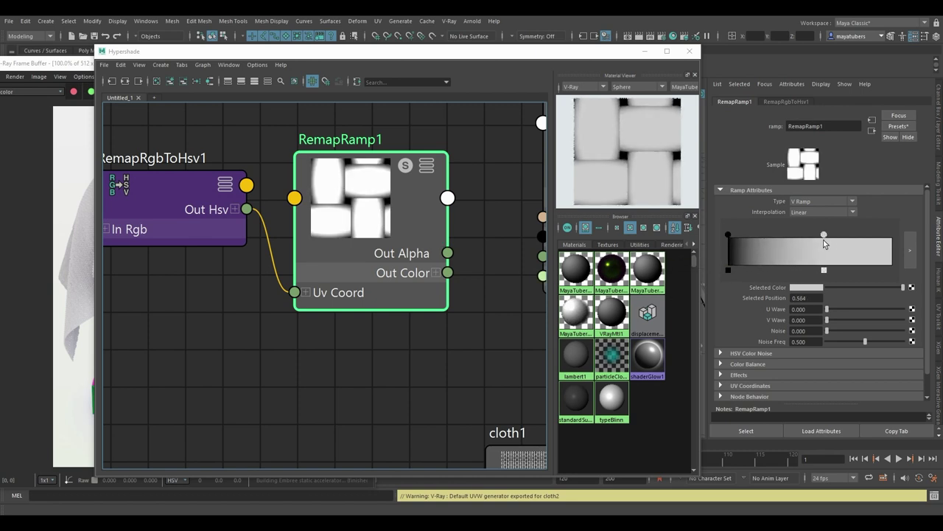
click(729, 234)
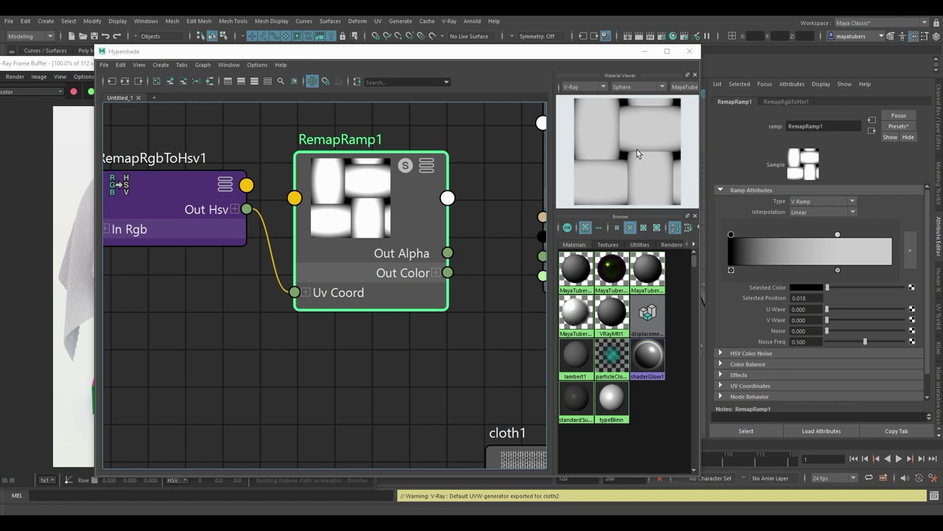
mouse_move(731, 235)
mouse_down()
mouse_move(823, 236)
mouse_move(729, 235)
mouse_up()
drag(839, 234, 735, 240)
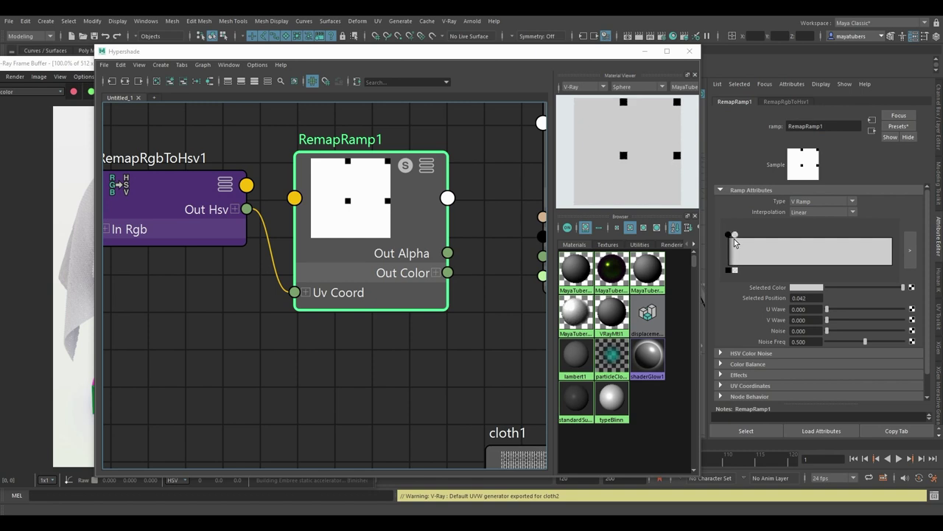
scroll(458, 339, down, 3)
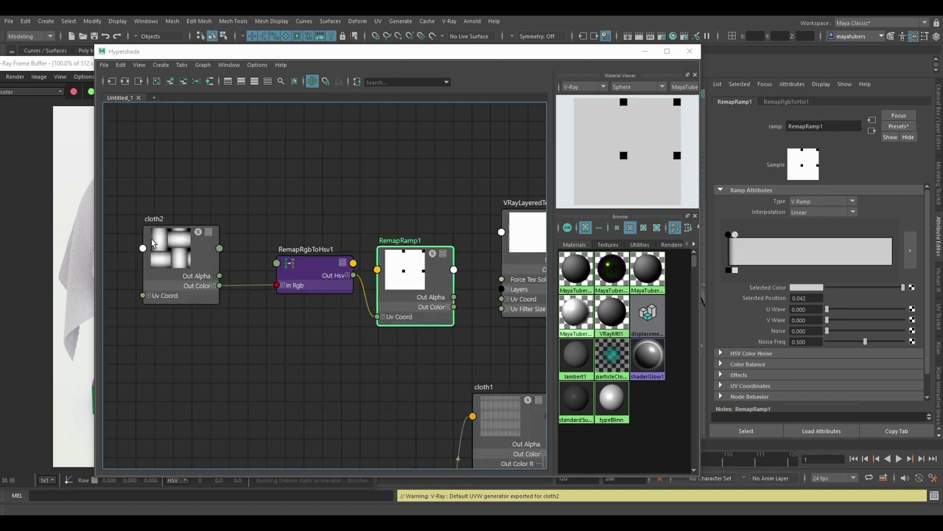
Connect place2dTexture2's Out UV to cloth2's UV Coord, then select VRayLayeredTex1
alt+middle_drag(374, 361, 419, 275)
scroll(420, 276, down, 2)
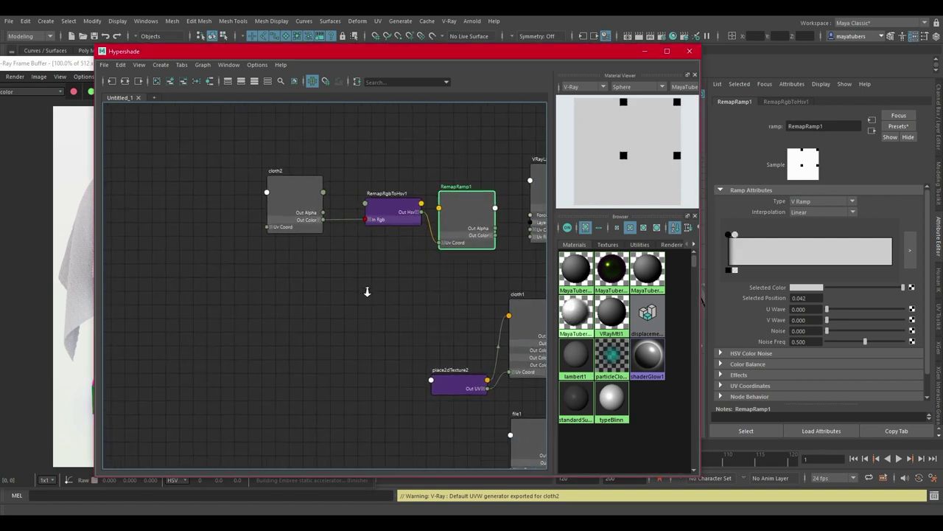
drag(446, 377, 266, 227)
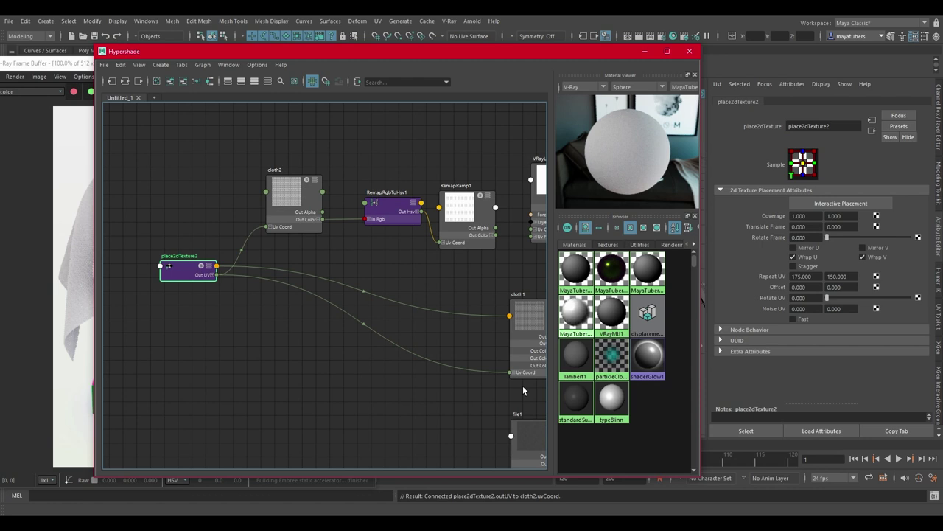
drag(291, 204, 290, 199)
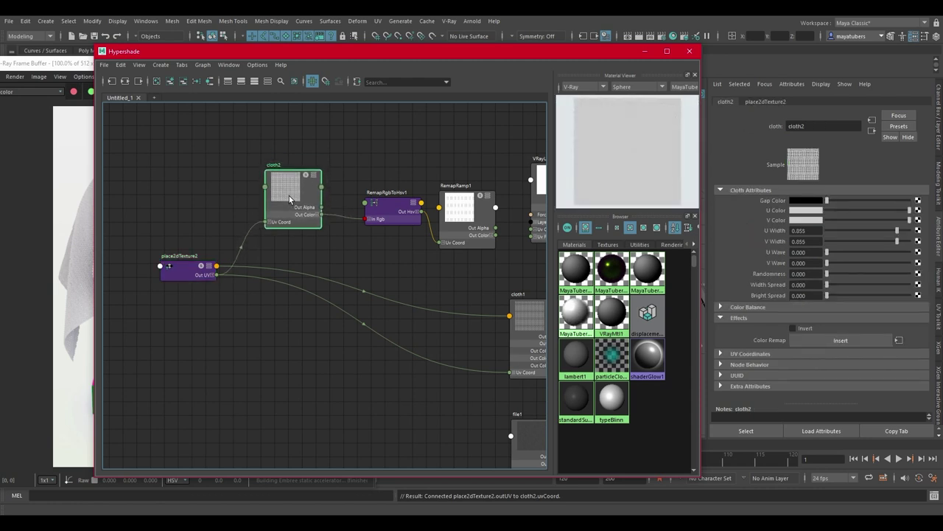
drag(188, 269, 178, 266)
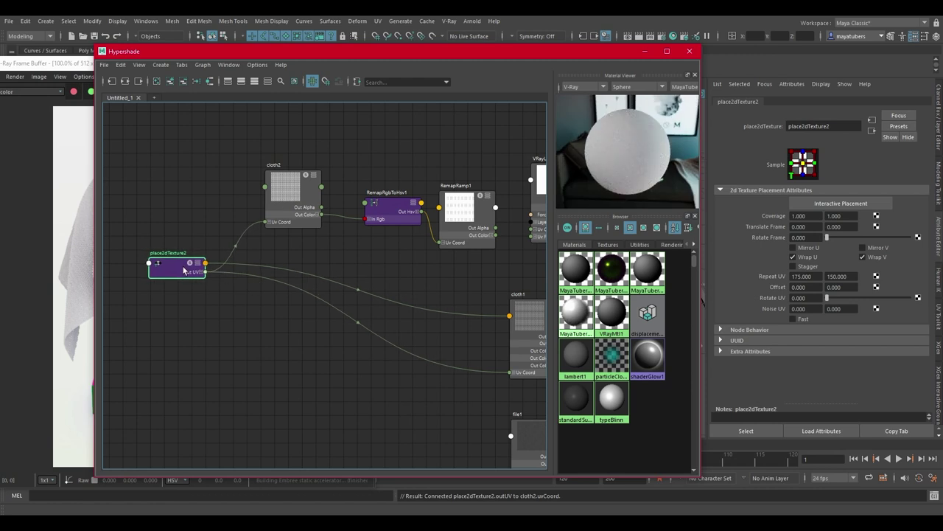
scroll(274, 273, up, 4)
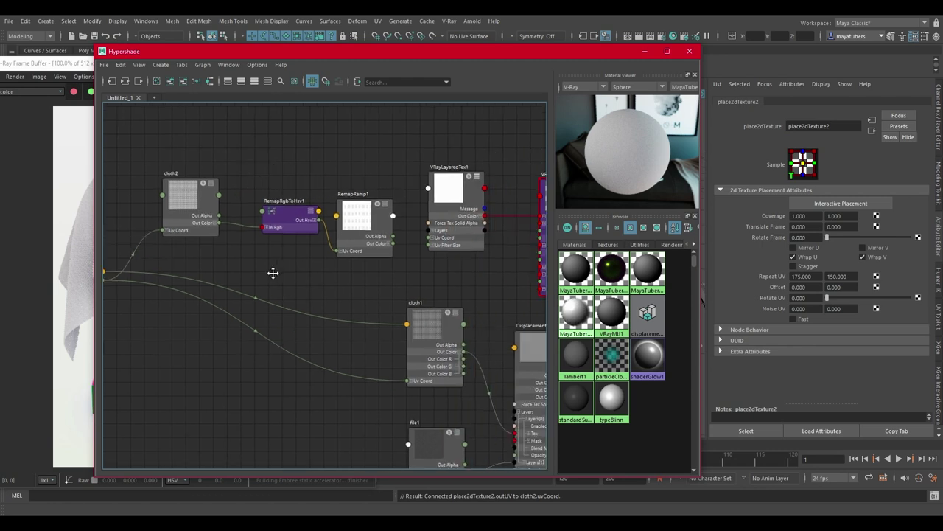
click(463, 197)
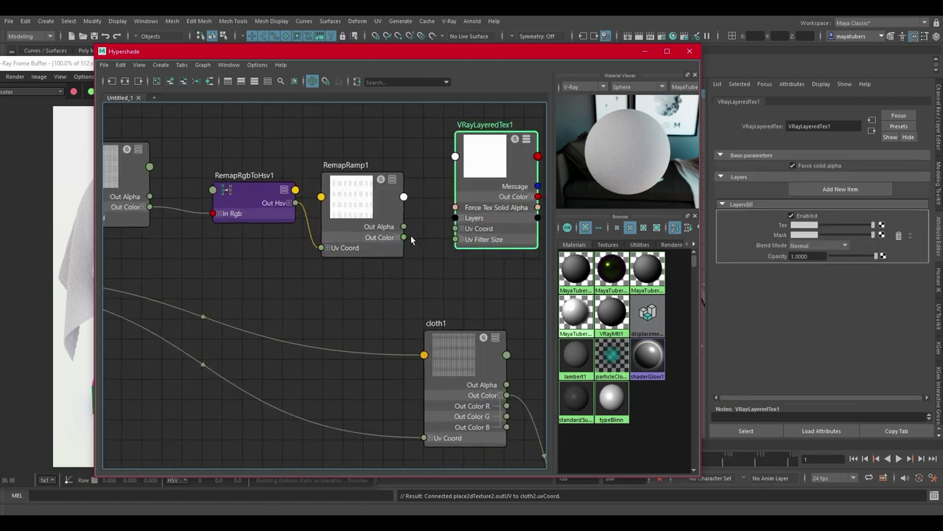
Connect RemapRamp1's Out Color to VRayLayeredTex1 Layers[0] Tex and nudge RemapRamp1 into place
drag(404, 237, 453, 252)
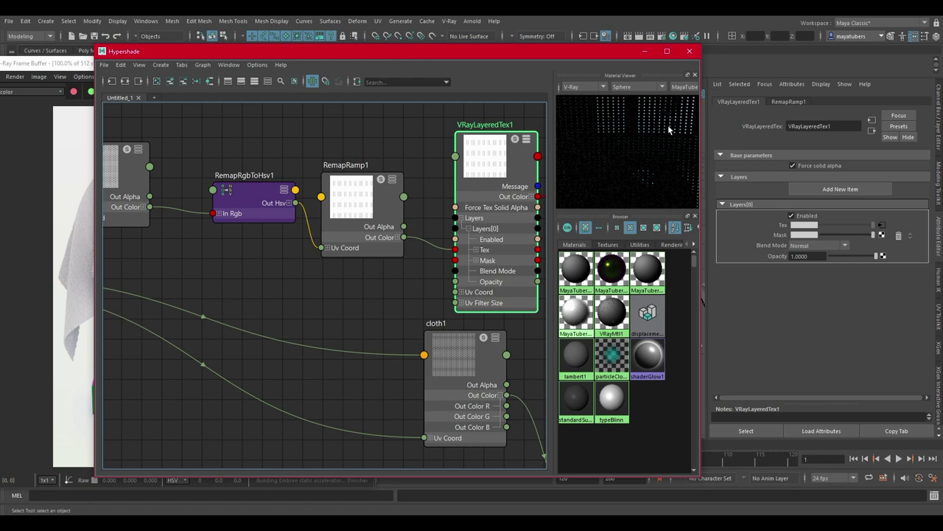
drag(353, 191, 362, 187)
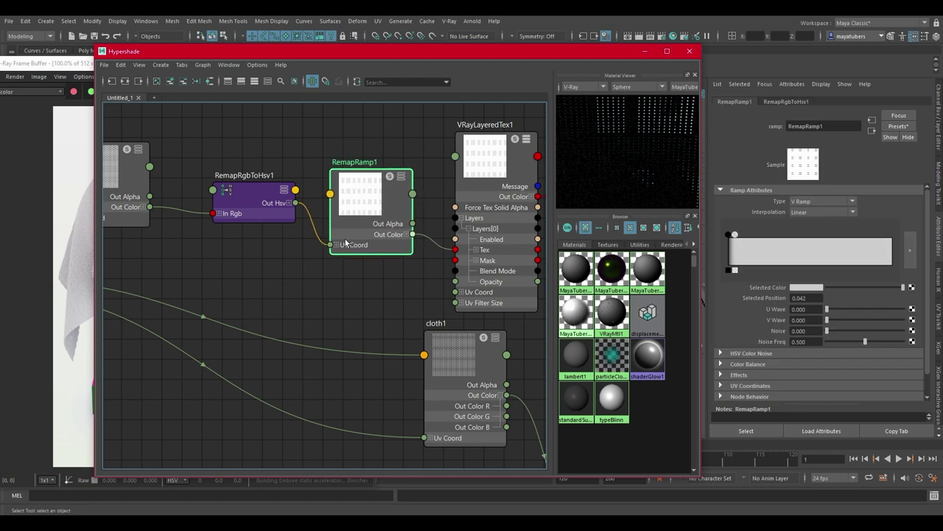
click(338, 275)
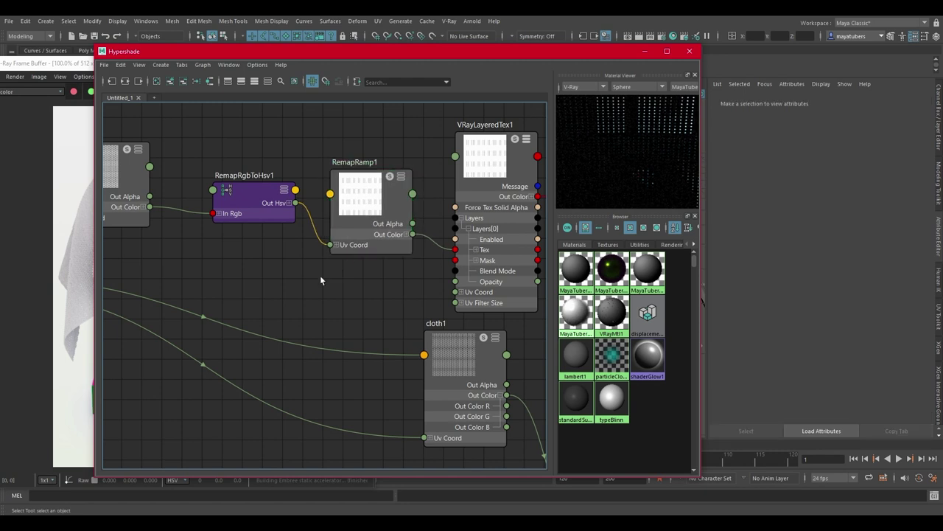
drag(369, 205, 374, 177)
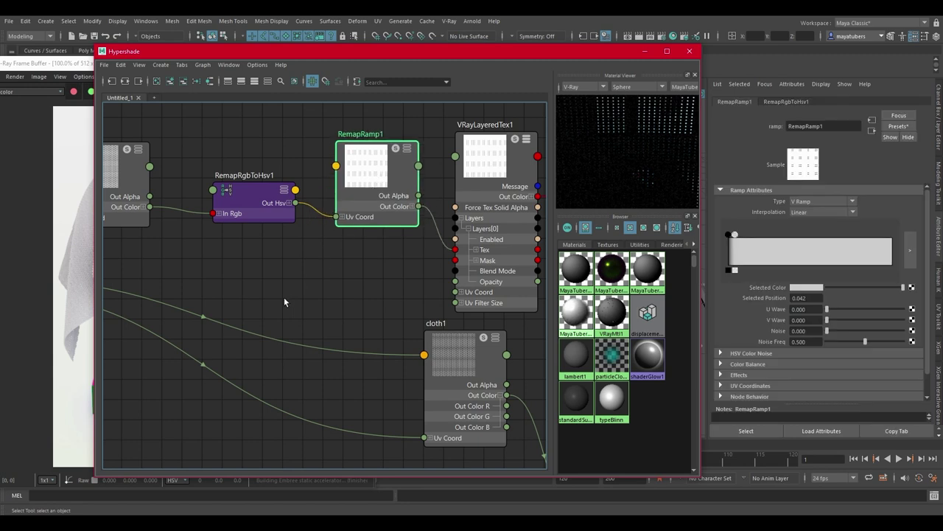
click(249, 278)
Create a simplexNoise texture node from the Tab node-creation field
key(Tab)
text(simple)
key(Down)
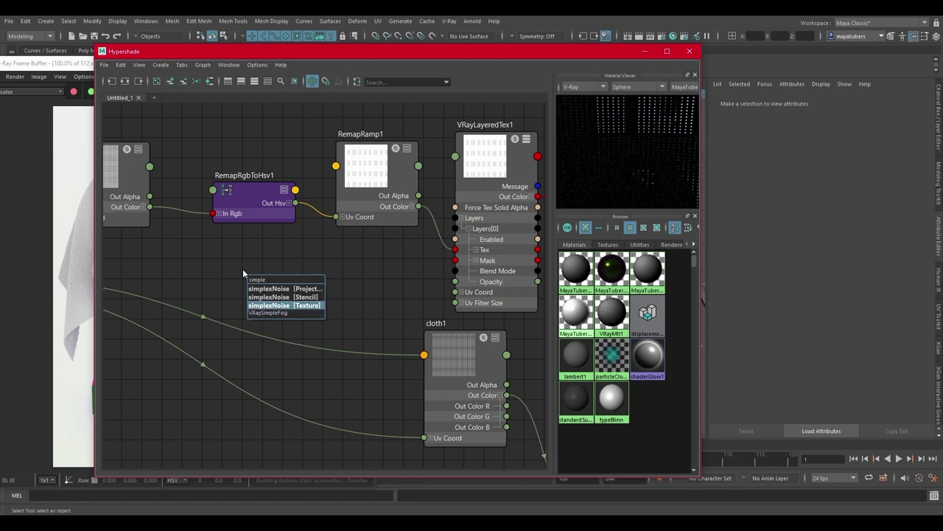
key(Return)
Set simplexNoise1 to Cellular with Scale 10, Threshold 0.59, Gamma 1.627 and Frequency 8.072
click(811, 326)
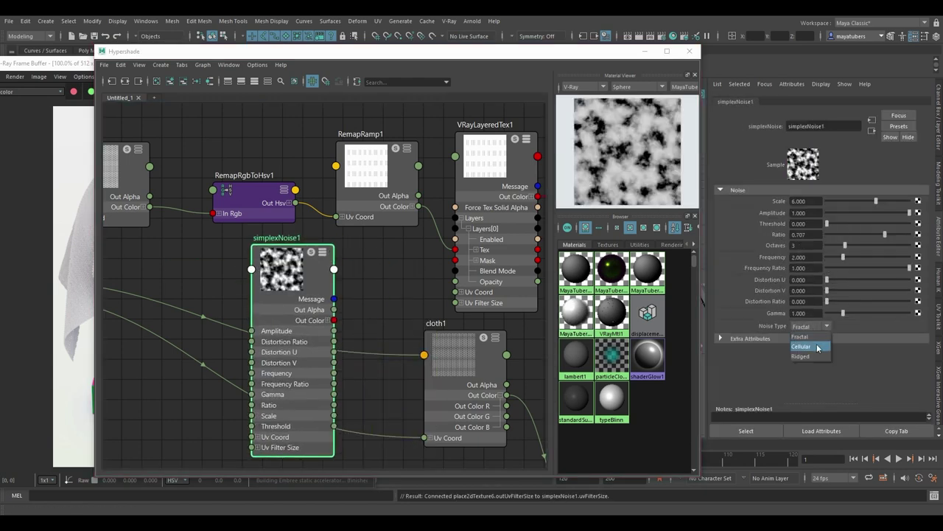
click(817, 346)
drag(876, 201, 931, 204)
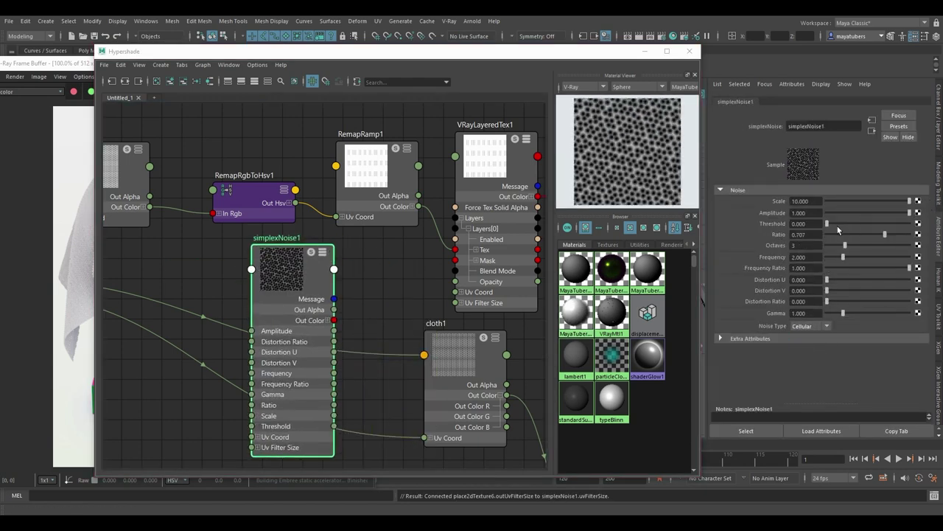
drag(833, 225, 877, 225)
scroll(243, 295, up, 5)
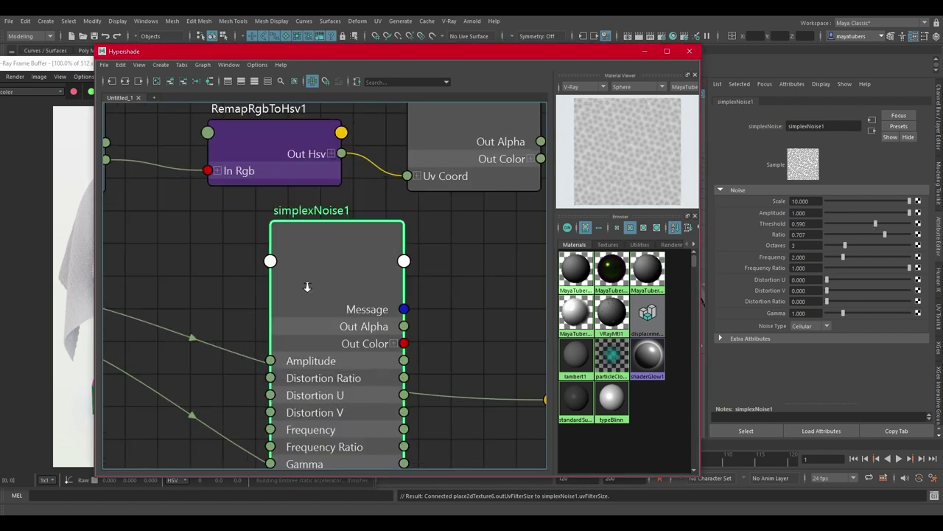
drag(844, 314, 853, 313)
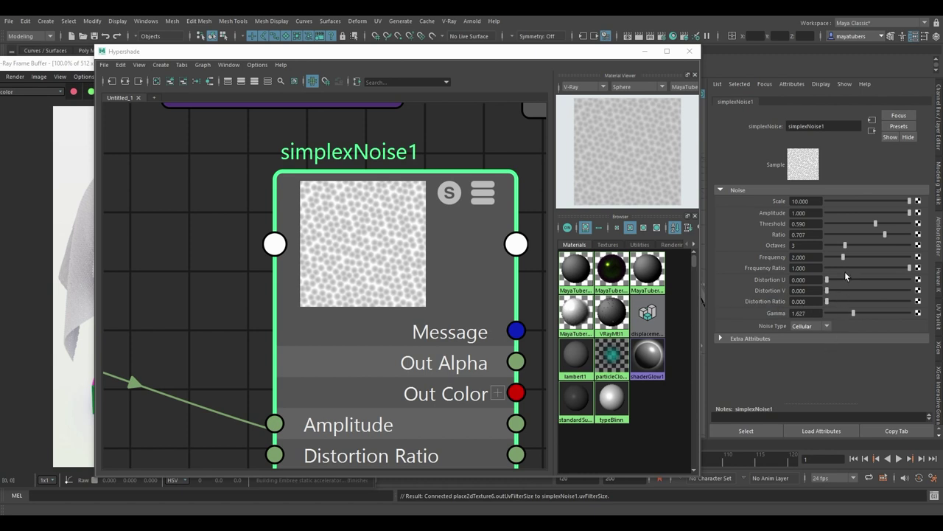
drag(841, 256, 892, 257)
scroll(248, 216, down, 5)
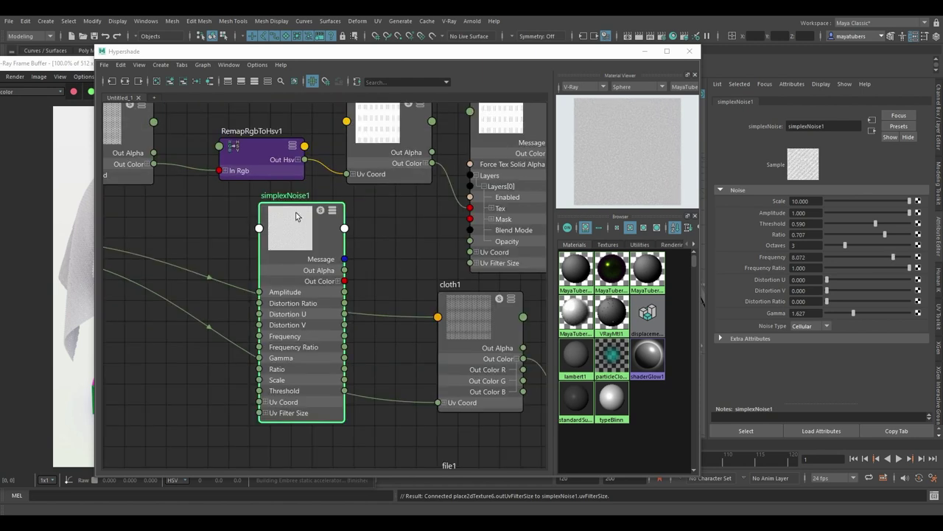
Select VRayLayeredTex1 and move the shading network window aside
alt+middle_drag(395, 270, 352, 344)
click(445, 200)
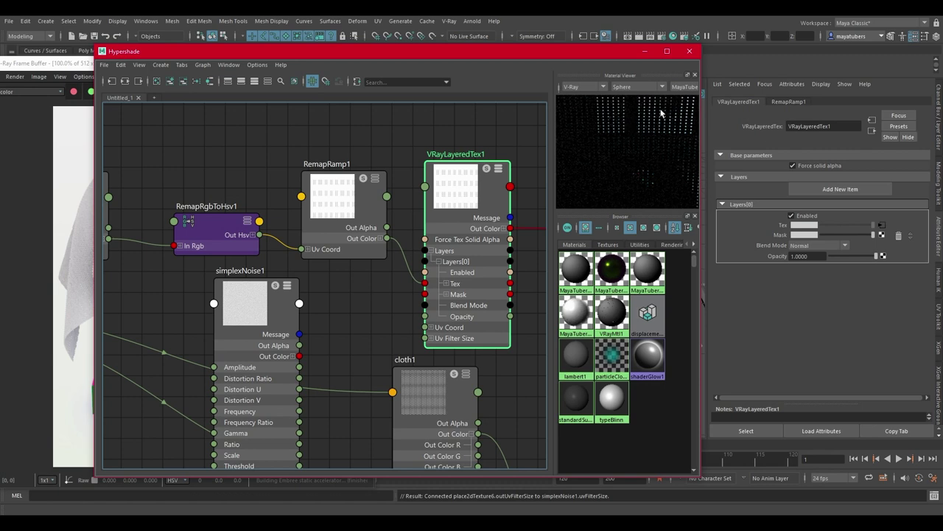
drag(325, 51, 462, 43)
Re-render the scene in the V-Ray Frame Buffer and zoom to 400% on the cloth weave
click(160, 265)
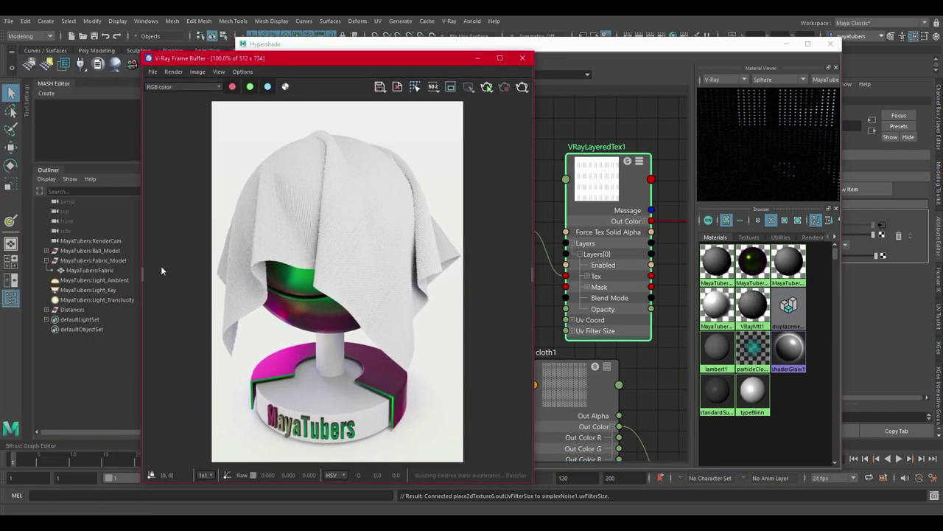
click(96, 300)
drag(398, 44, 351, 53)
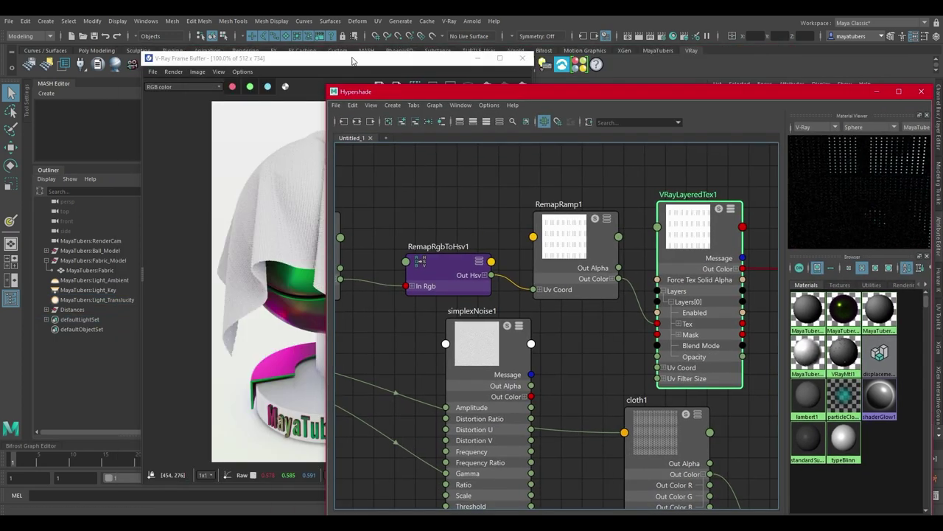
click(295, 86)
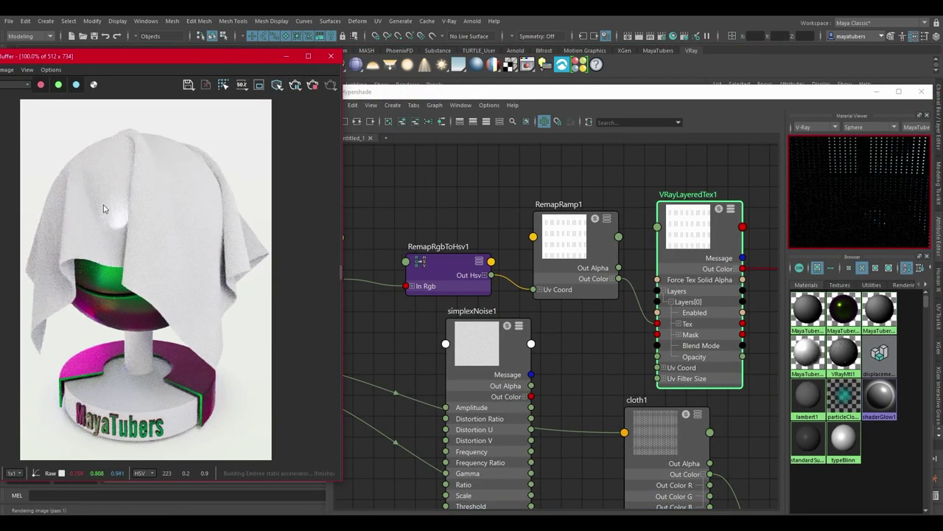
scroll(104, 209, up, 1)
scroll(104, 208, up, 1)
scroll(168, 228, down, 1)
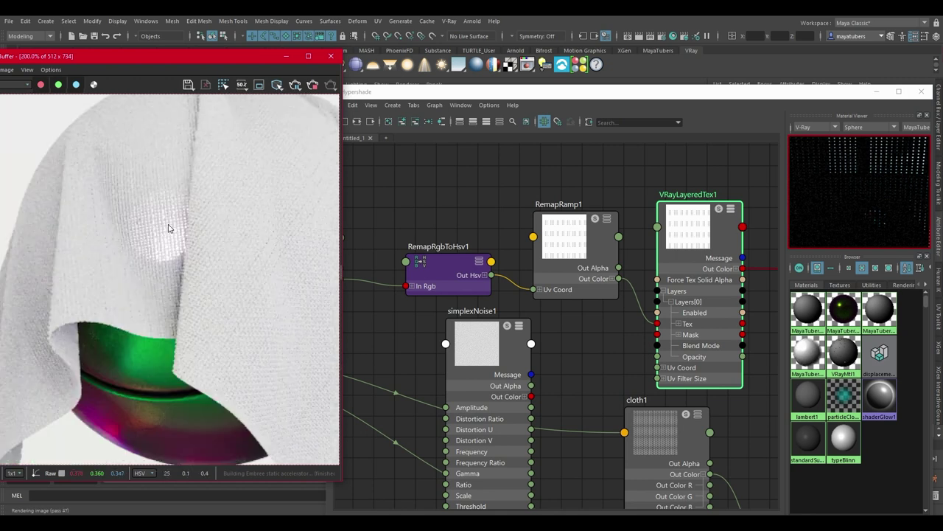
scroll(168, 227, up, 1)
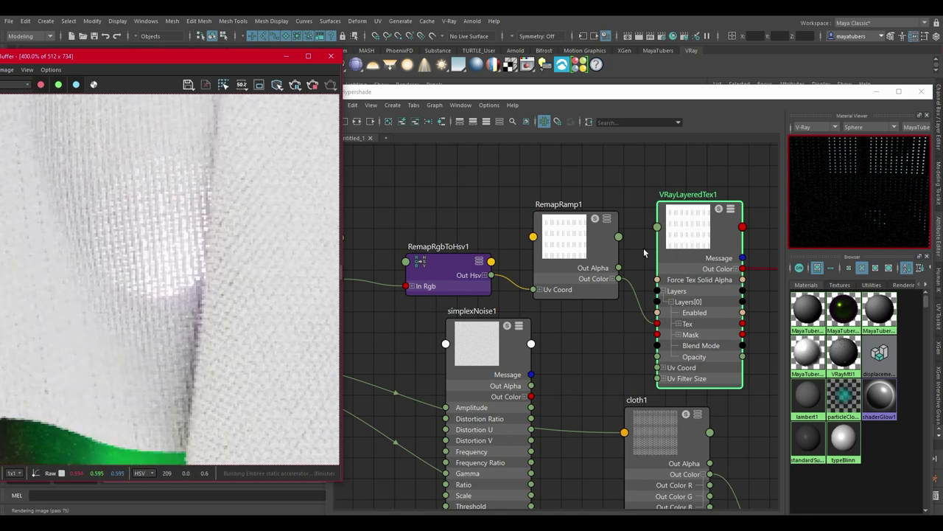
drag(486, 337, 478, 331)
Add a second layer to VRayLayeredTex1 and connect simplexNoise1's Out Color to Layers[1] Tex
click(682, 233)
drag(649, 96, 449, 76)
click(821, 189)
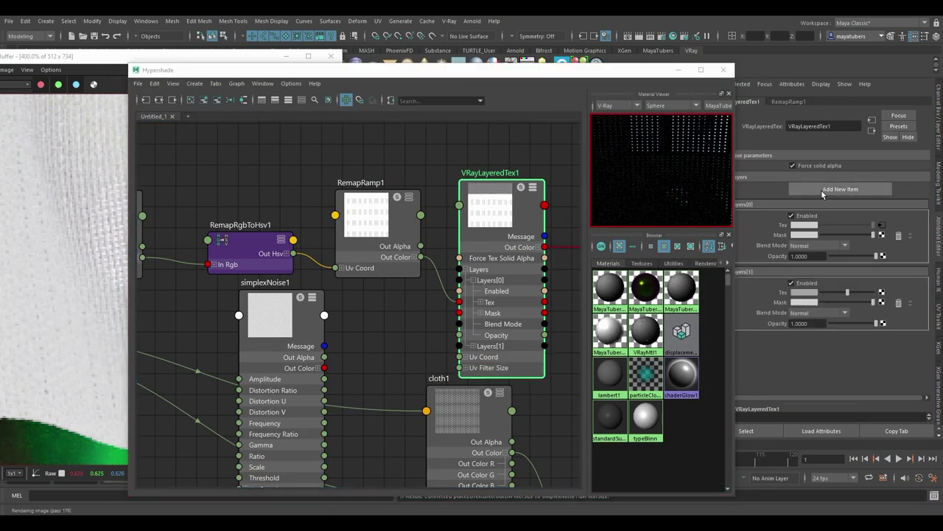
drag(289, 321, 296, 320)
click(475, 346)
drag(332, 367, 459, 367)
drag(483, 201, 468, 183)
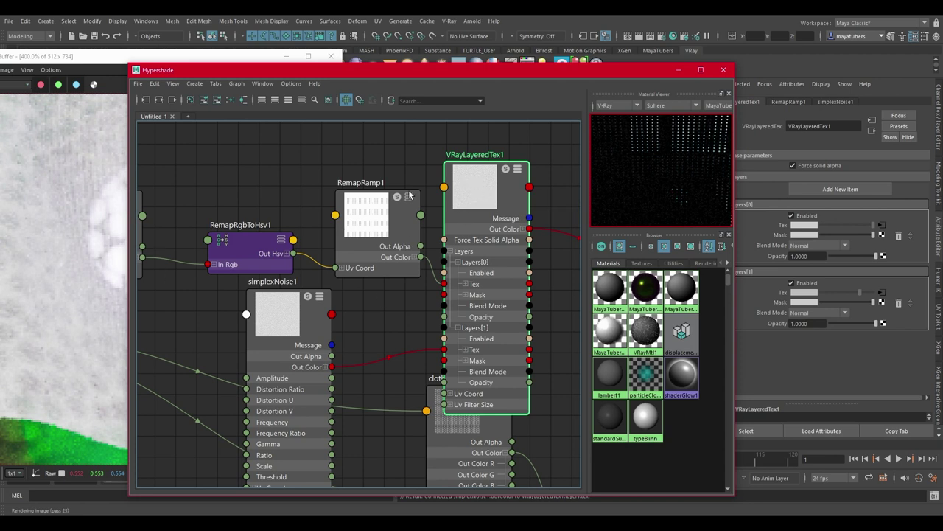
Set the Layers[1] Blend Mode to Add
drag(198, 74, 280, 71)
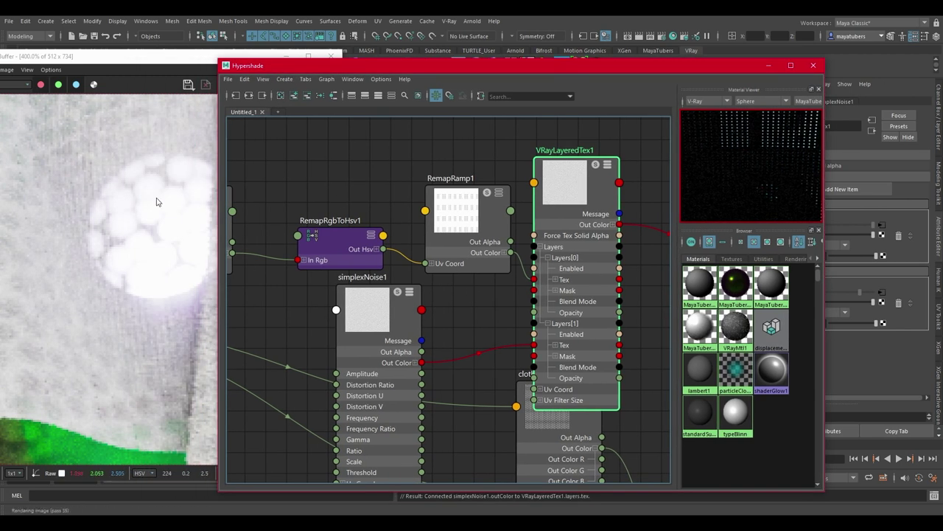
drag(362, 67, 262, 64)
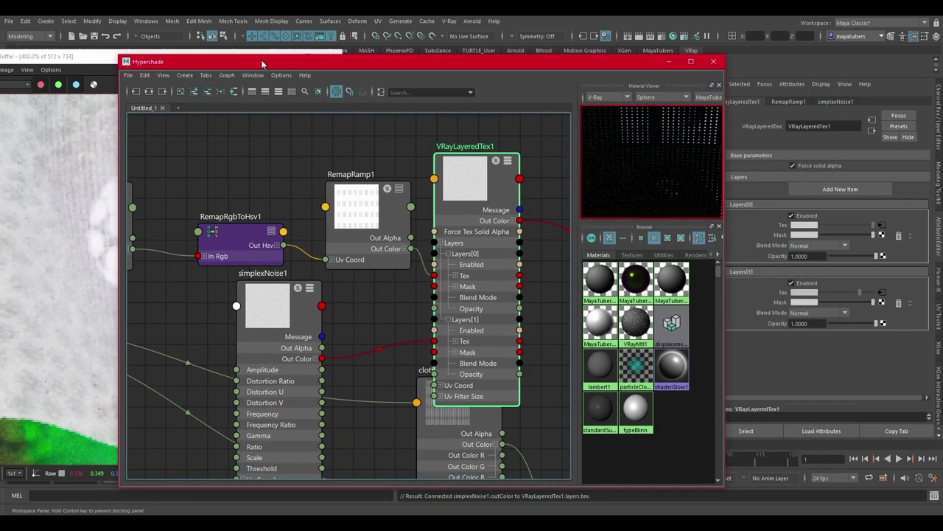
click(820, 312)
click(810, 343)
drag(411, 67, 545, 69)
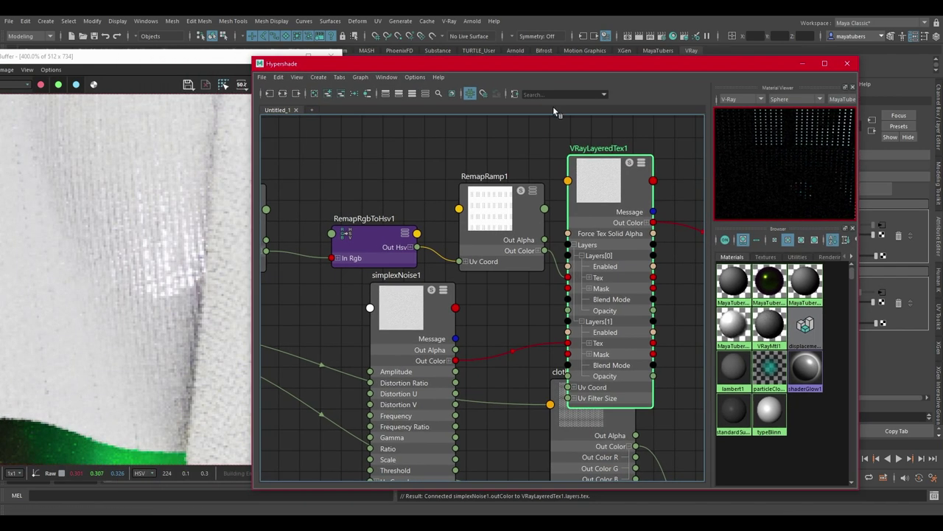
drag(462, 65, 541, 61)
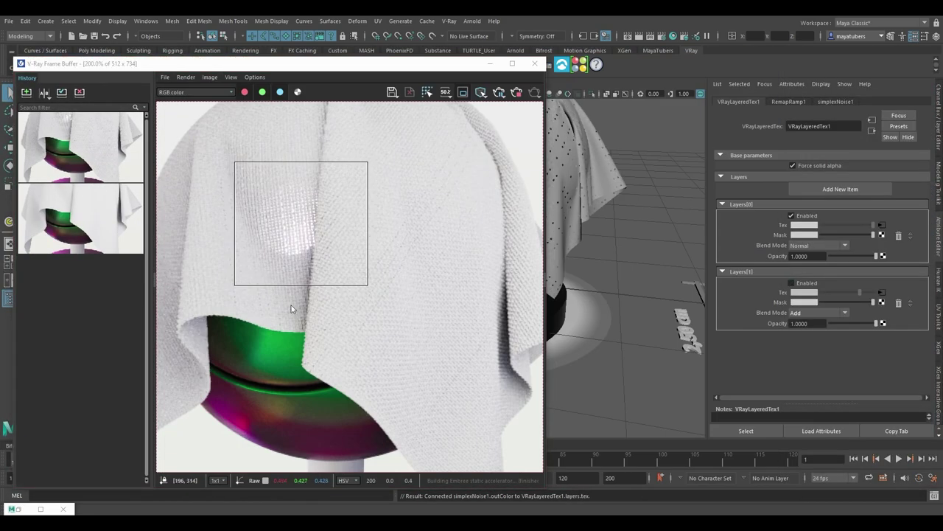
Set the earlier render as A and sweep the A/B split across the cloth weave
click(44, 95)
scroll(260, 209, up, 1)
drag(262, 210, 460, 243)
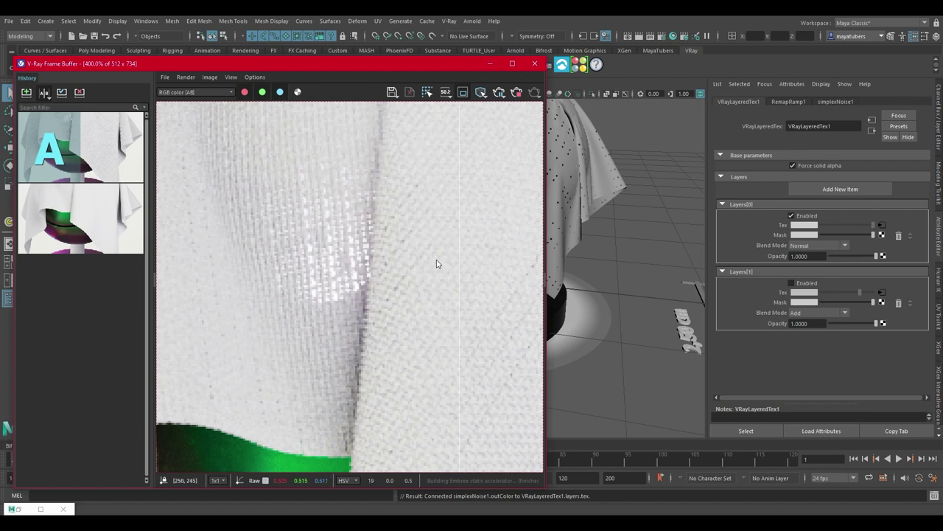
mouse_move(457, 257)
mouse_down()
mouse_move(226, 258)
mouse_move(227, 247)
mouse_move(425, 255)
mouse_move(409, 246)
mouse_up()
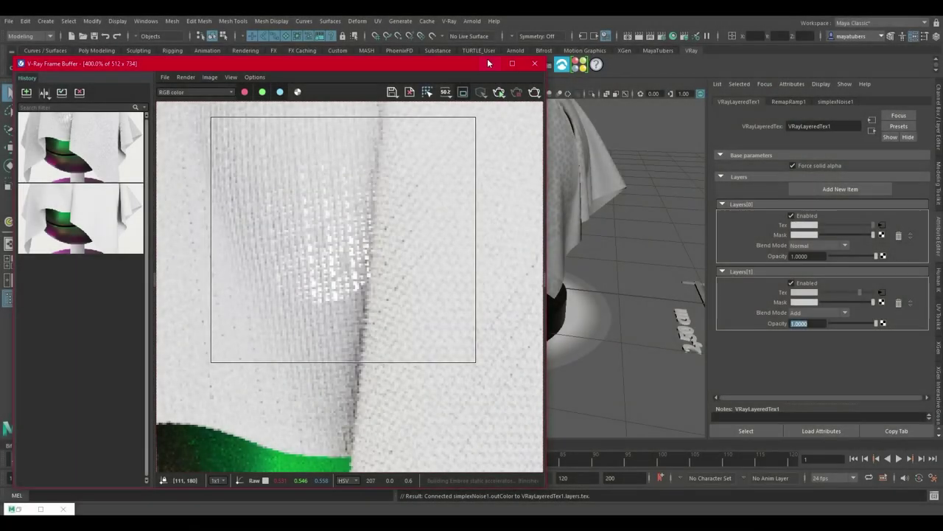
click(493, 63)
Rename VRayLayeredTex1 to Opacity_Mask and tidy it and RemapRamp1 in the graph
click(493, 63)
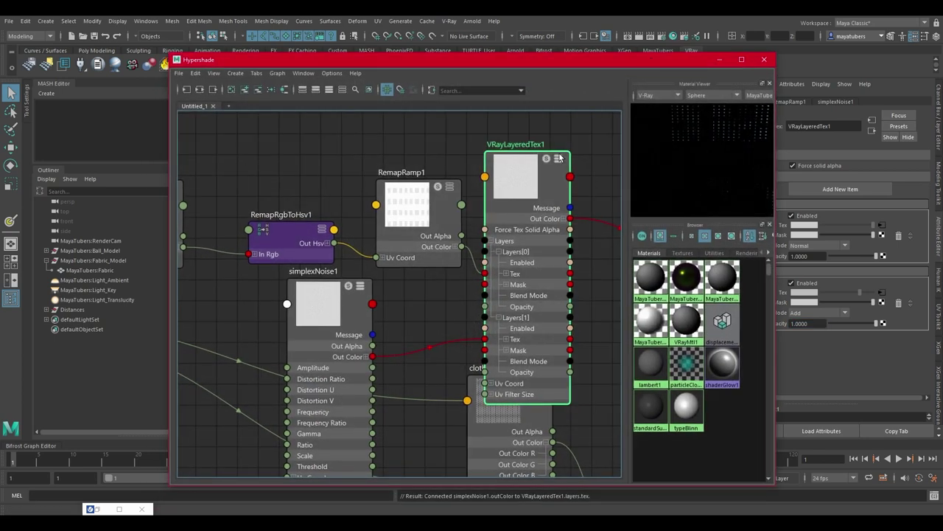
double_click(522, 144)
text(o)
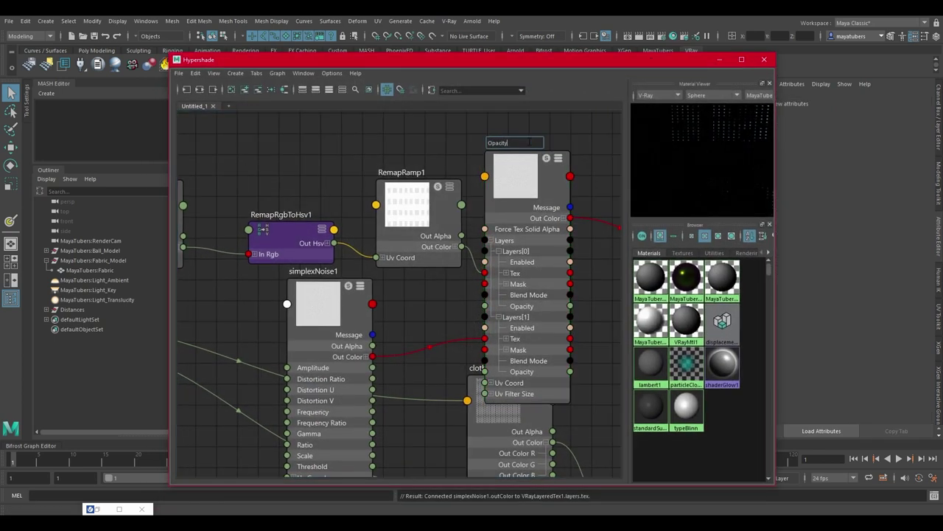
key(Return)
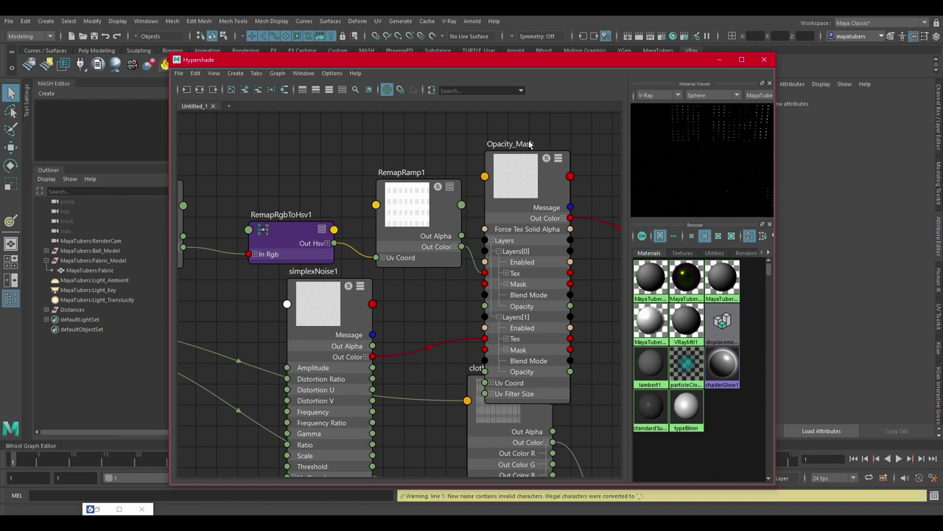
drag(516, 181, 507, 168)
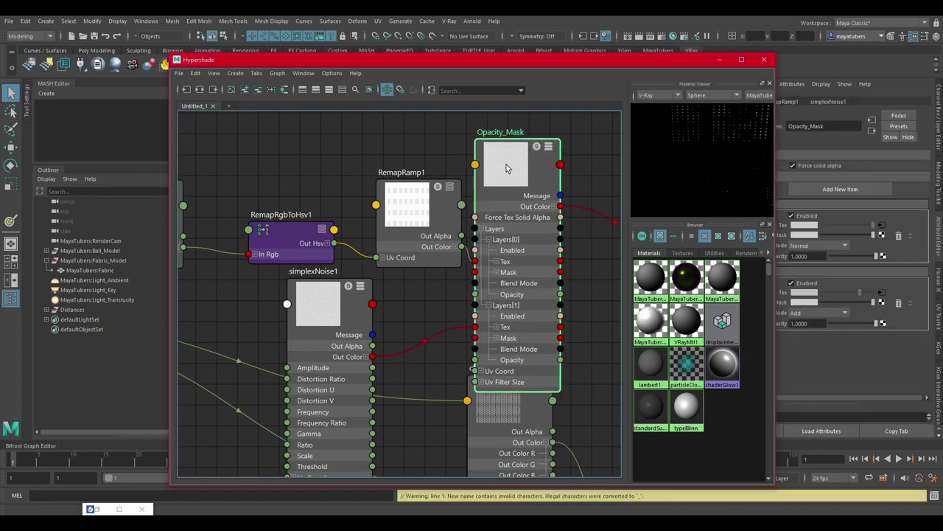
scroll(414, 214, down, 2)
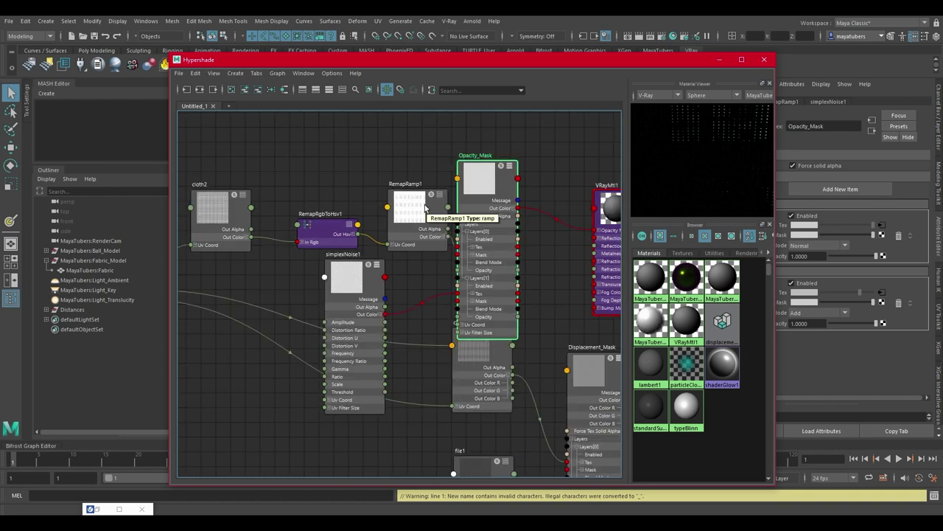
drag(426, 209, 402, 208)
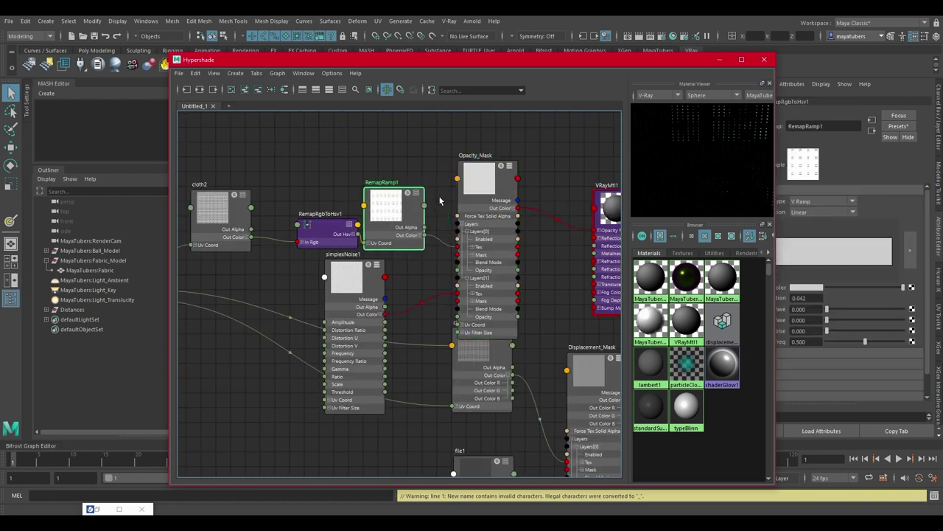
mouse_move(471, 192)
mouse_down()
mouse_move(458, 196)
mouse_move(474, 196)
mouse_up()
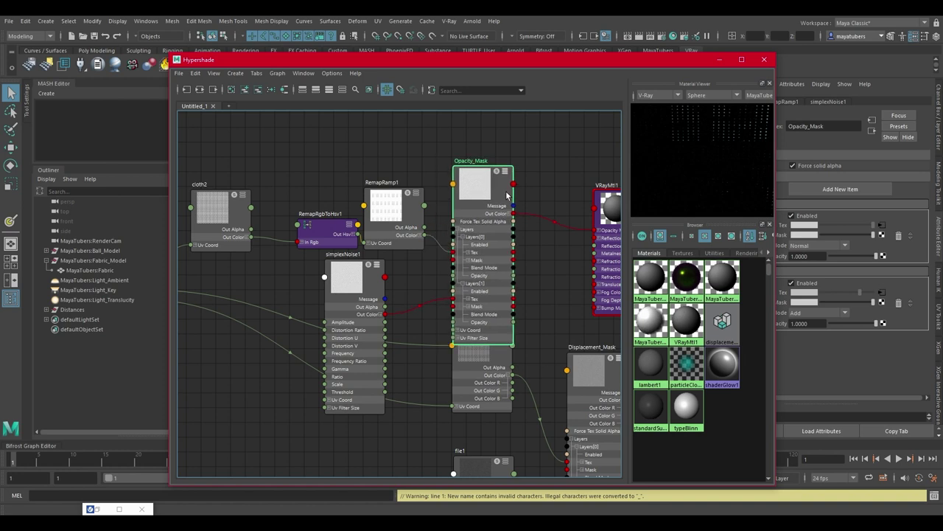
alt+middle_drag(507, 177, 384, 200)
Create a VRayLayeredTex named Color_and_AO and connect it to VRayMtl1's diffuse colour
click(386, 186)
key(Tab)
text(vraylay)
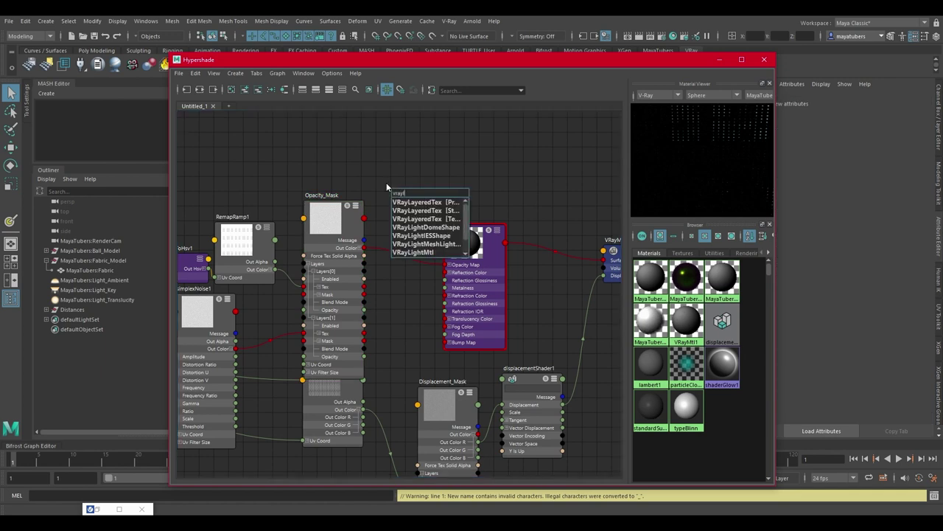
key(Return)
drag(379, 177, 294, 135)
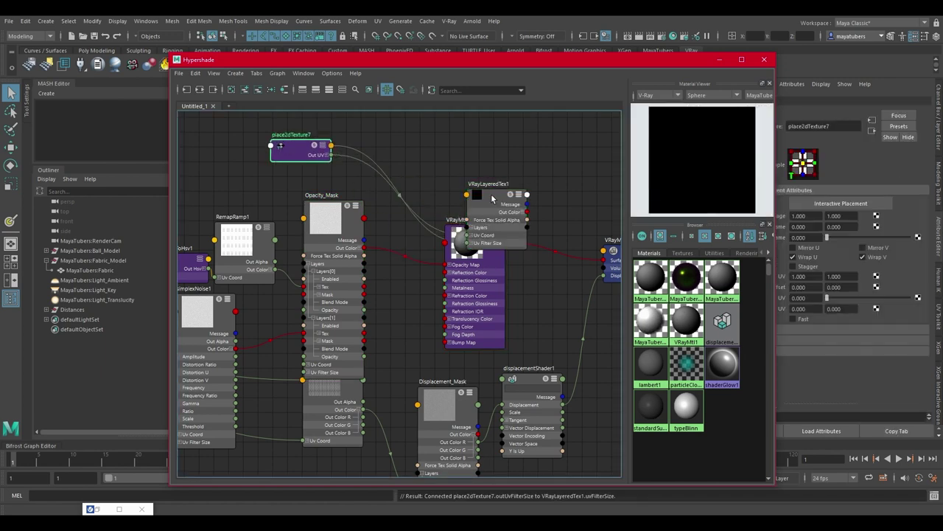
drag(496, 191, 408, 157)
double_click(408, 143)
text(C)
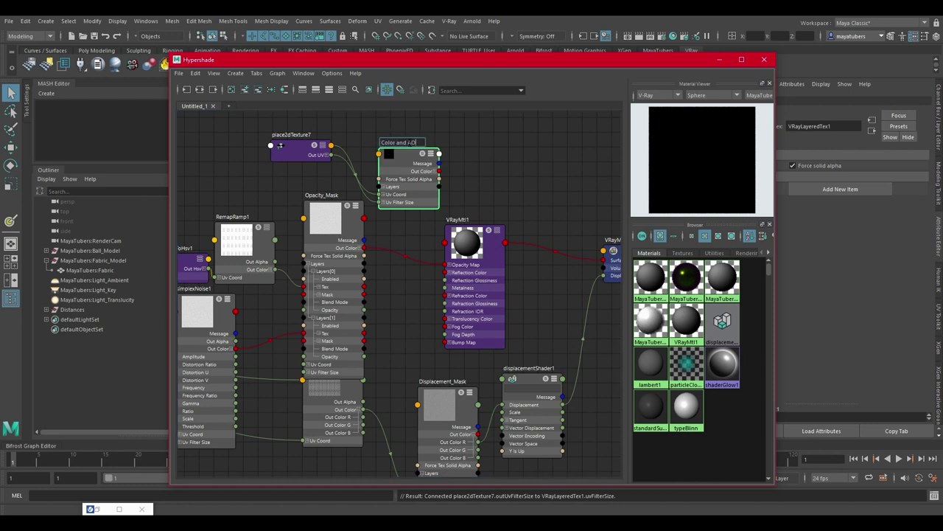
text(olor and AO)
key(Return)
drag(398, 147, 372, 138)
drag(411, 182, 447, 244)
click(488, 279)
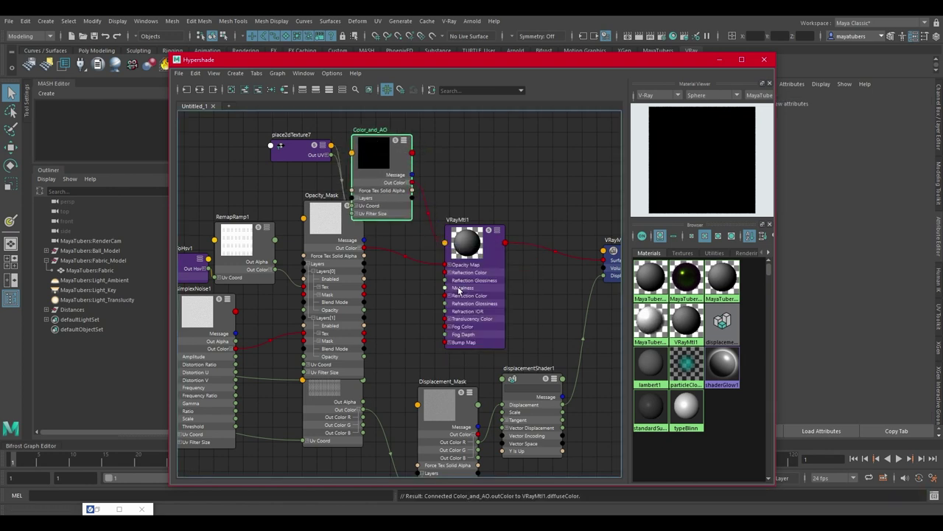
Give Color_and_AO a pink first layer, then show VRayMtl1's attributes
drag(400, 60, 339, 48)
click(317, 148)
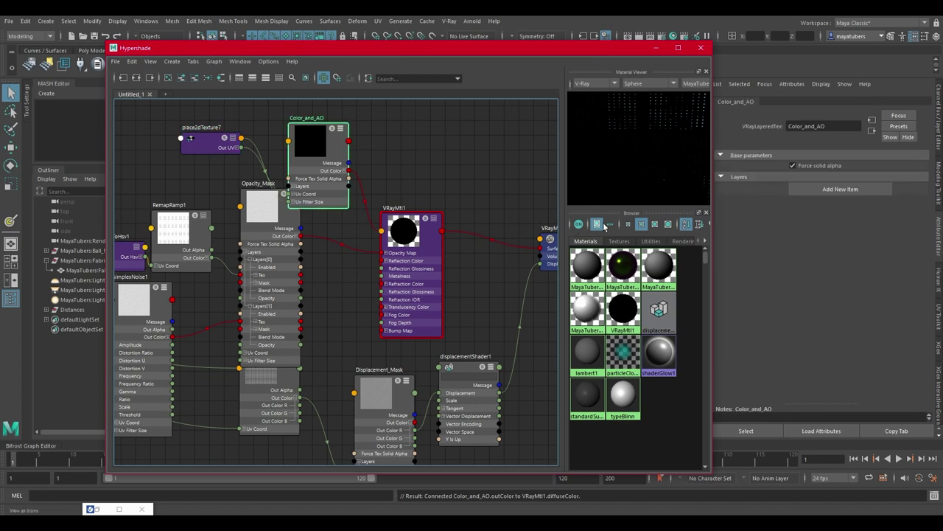
click(840, 188)
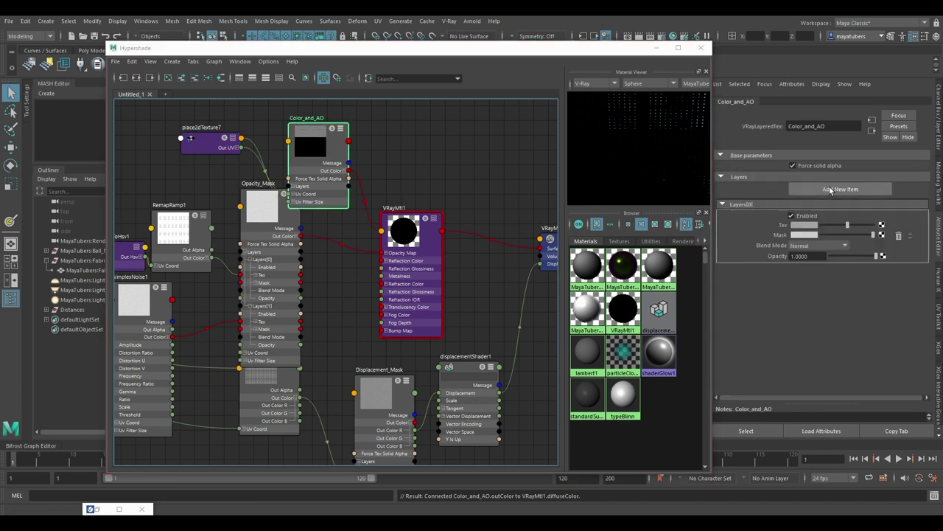
click(816, 226)
click(757, 220)
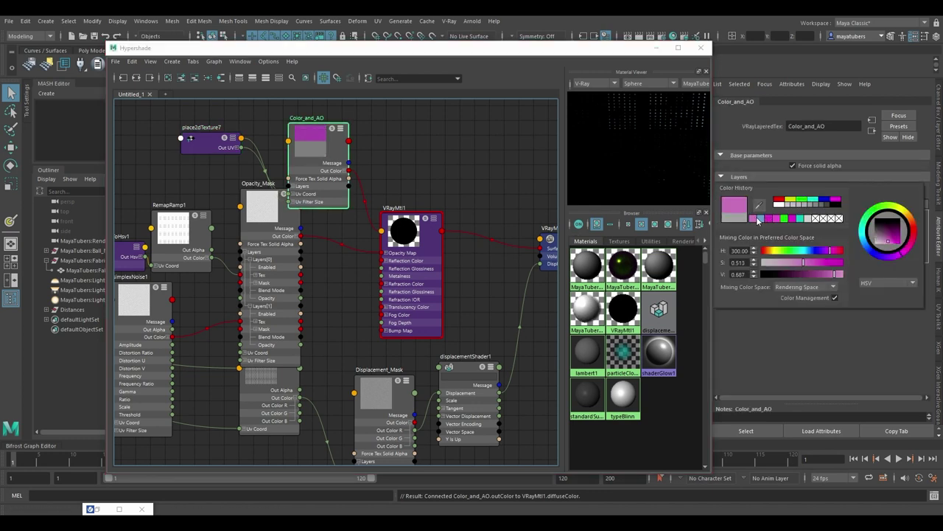
click(404, 234)
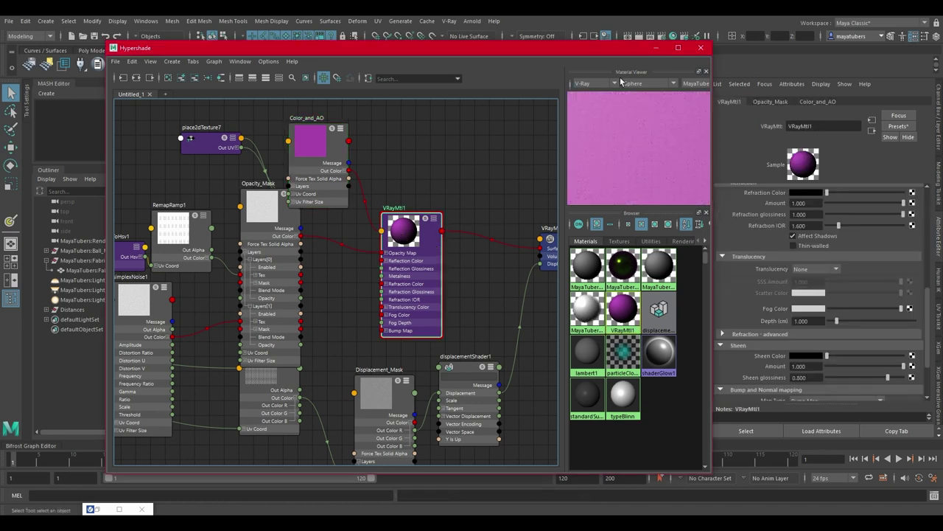
click(654, 50)
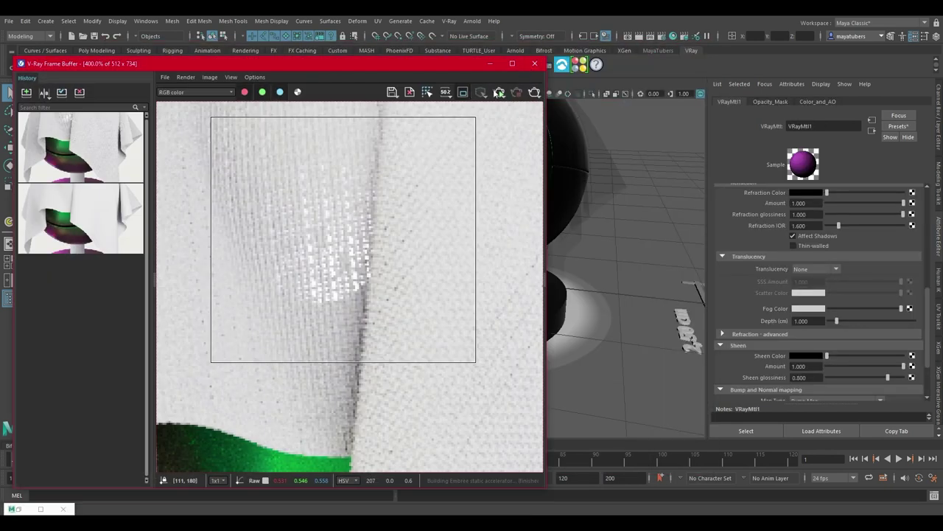
Raise the saturation of Color_and_AO Layers[0]'s pink colour
double_click(391, 200)
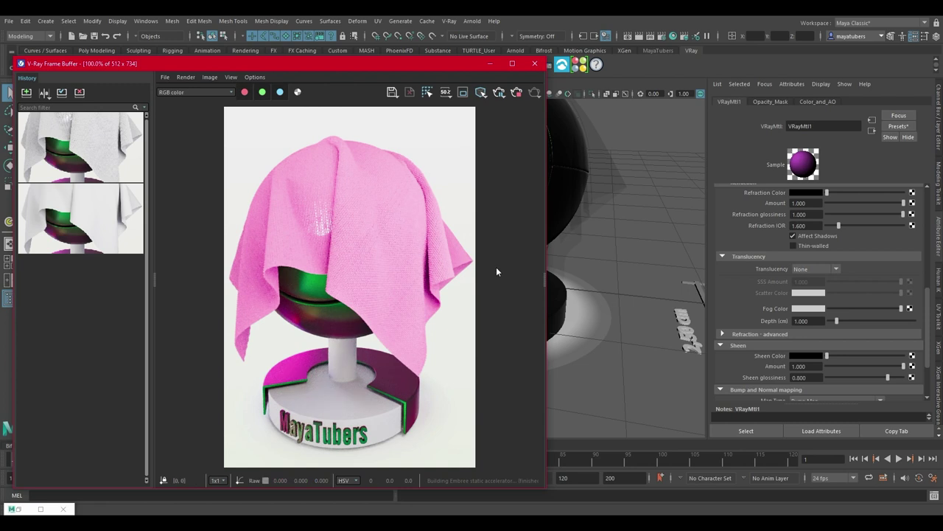
scroll(848, 295, up, 5)
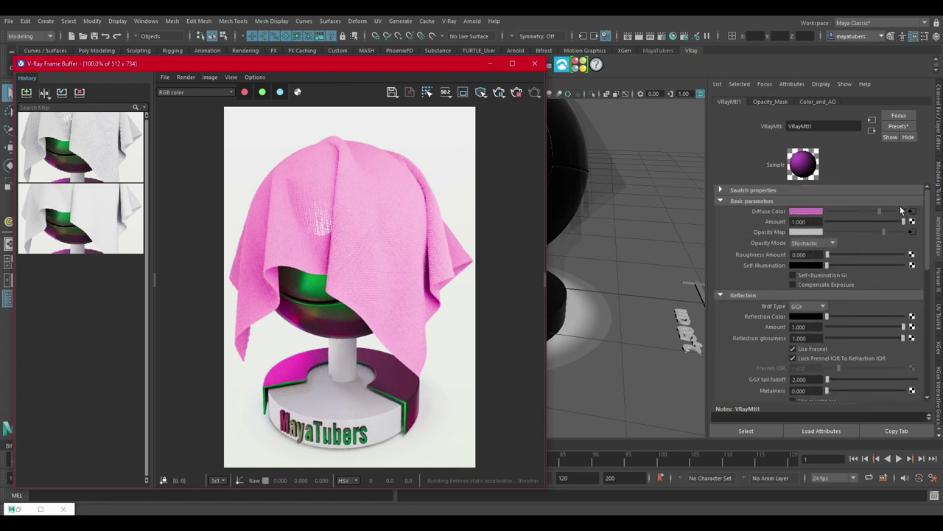
click(912, 212)
click(812, 225)
drag(823, 262, 816, 264)
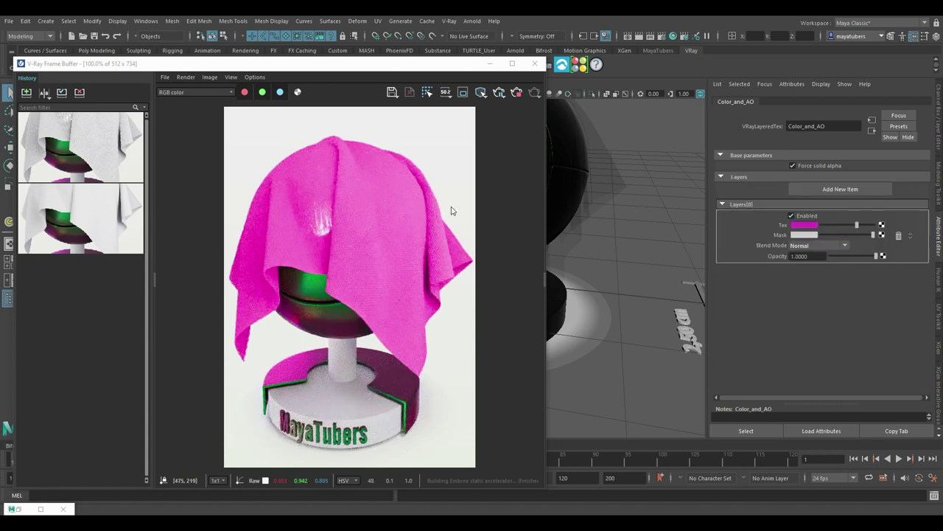
Draw a render region over a patch of the cloth in the Frame Buffer
scroll(349, 294, up, 3)
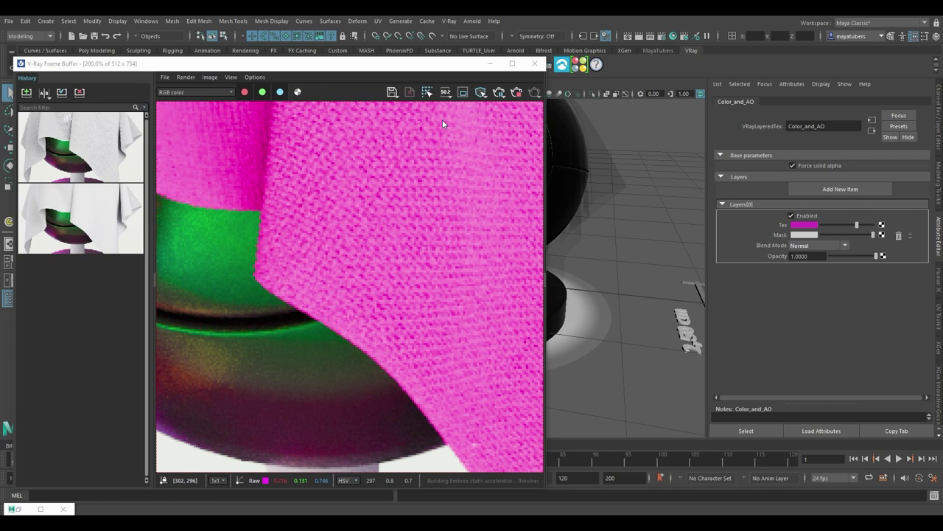
scroll(442, 120, down, 1)
drag(342, 127, 449, 209)
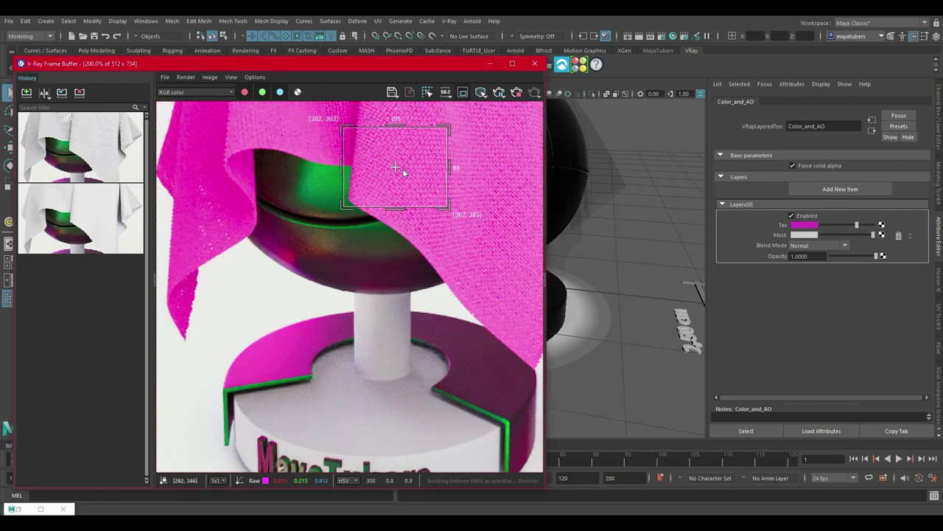
scroll(403, 168, up, 1)
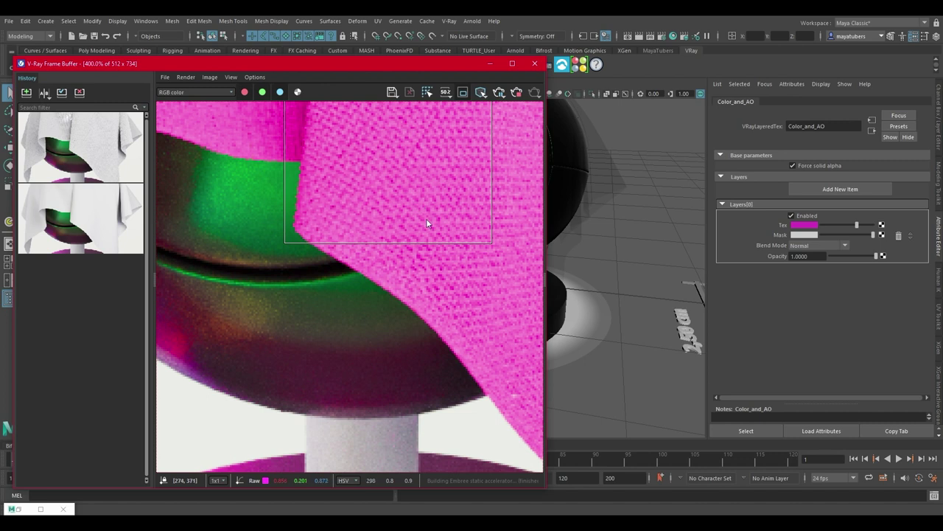
scroll(426, 218, down, 1)
scroll(428, 188, up, 1)
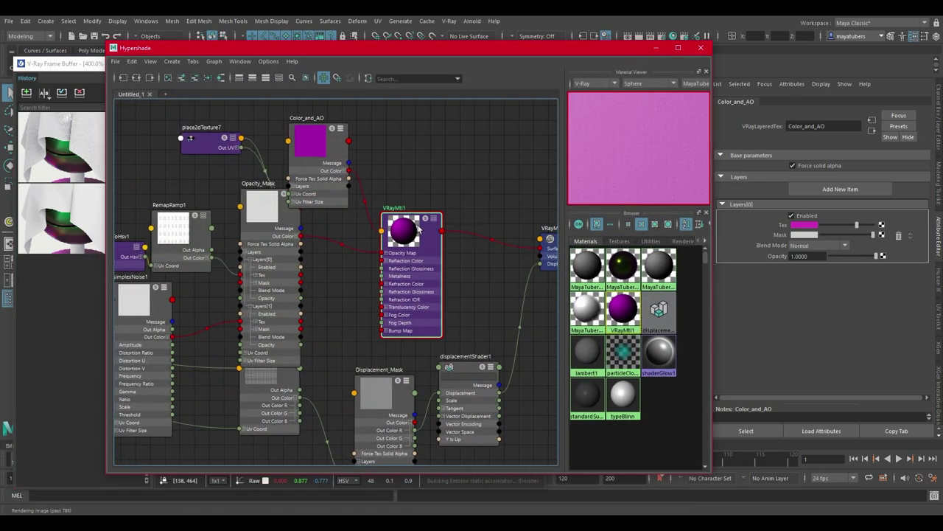
Rearrange VRayMtl1 and Color_and_AO and add a second layer to Color_and_AO
drag(418, 230, 491, 181)
drag(317, 140, 348, 128)
click(839, 189)
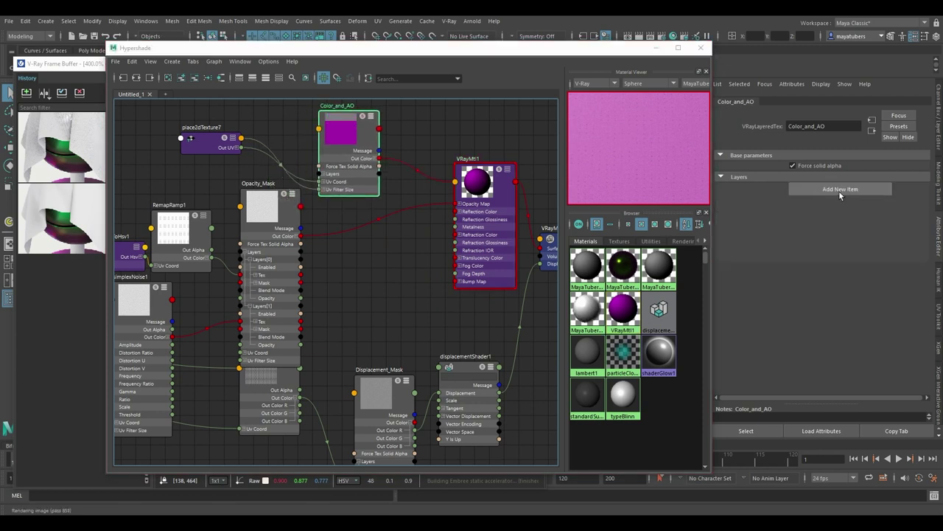
Connect cloth2's Out Color to Color_and_AO Layers[1] Tex
scroll(378, 276, down, 3)
middle_drag(378, 276, 477, 261)
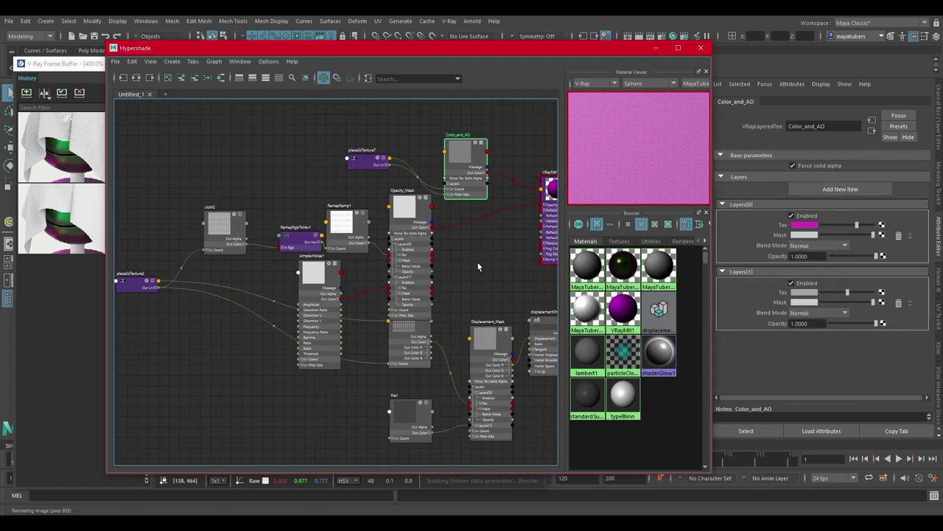
scroll(248, 224, up, 5)
scroll(248, 223, down, 3)
click(259, 209)
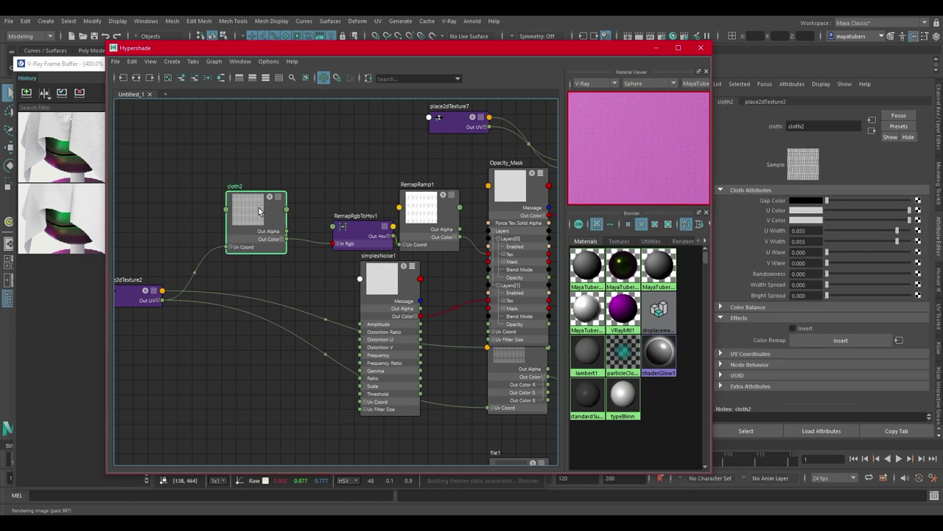
scroll(243, 295, up, 2)
middle_drag(232, 316, 207, 326)
click(479, 212)
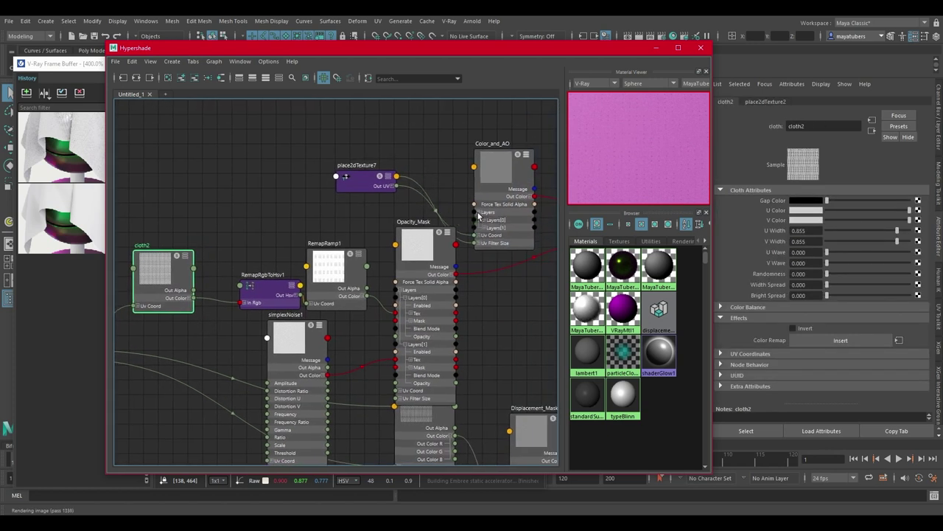
click(483, 229)
drag(195, 300, 476, 243)
drag(454, 48, 697, 49)
drag(251, 64, 77, 64)
drag(485, 48, 398, 41)
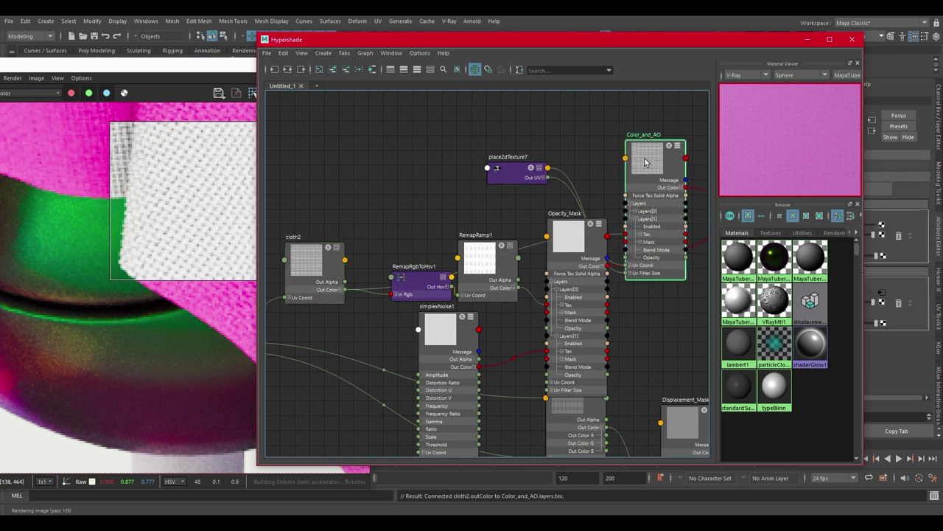
Set the cloth2 layer's Blend Mode to Multiply with Opacity about 0.76
drag(660, 40, 487, 359)
click(813, 315)
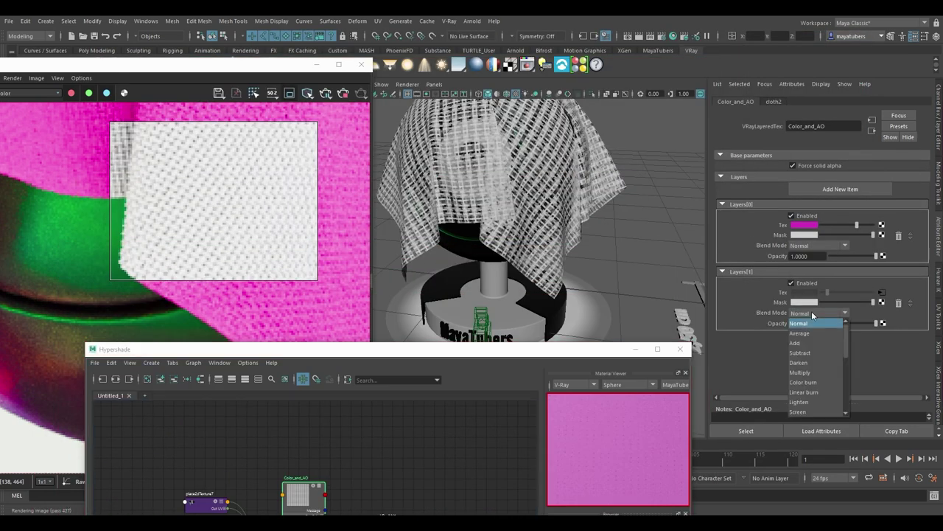
click(827, 371)
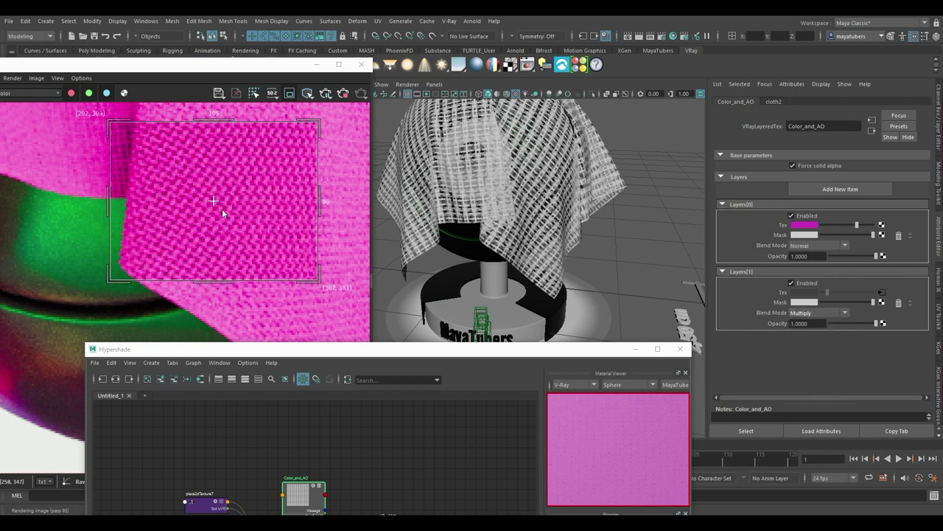
drag(876, 322, 864, 325)
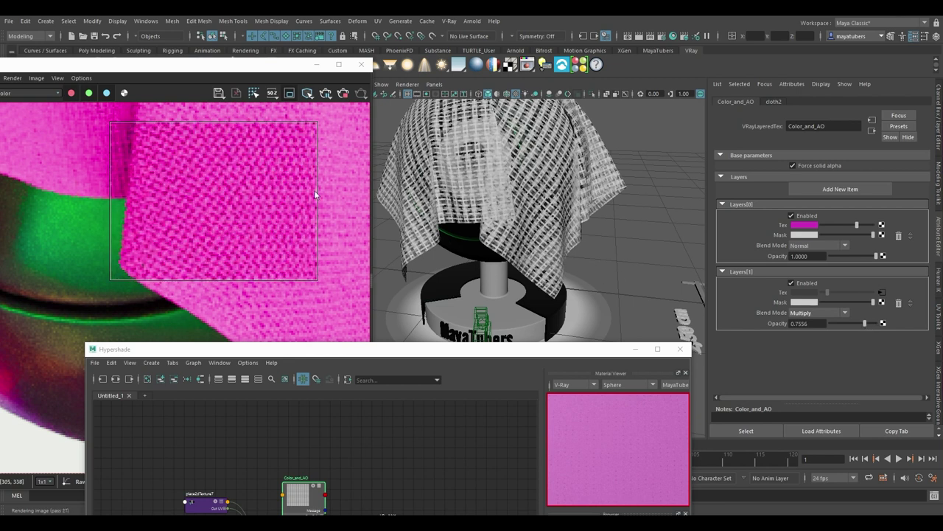
alt+middle_drag(317, 154, 304, 186)
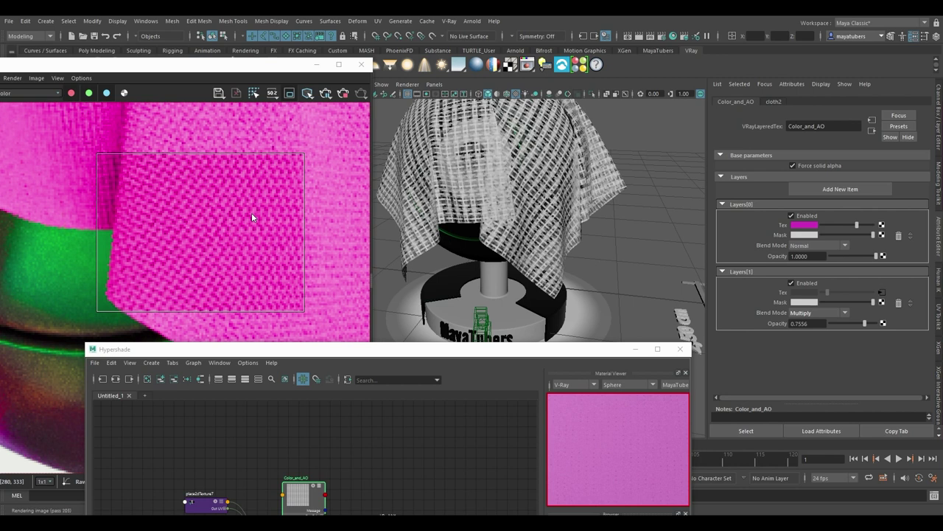
scroll(251, 212, down, 2)
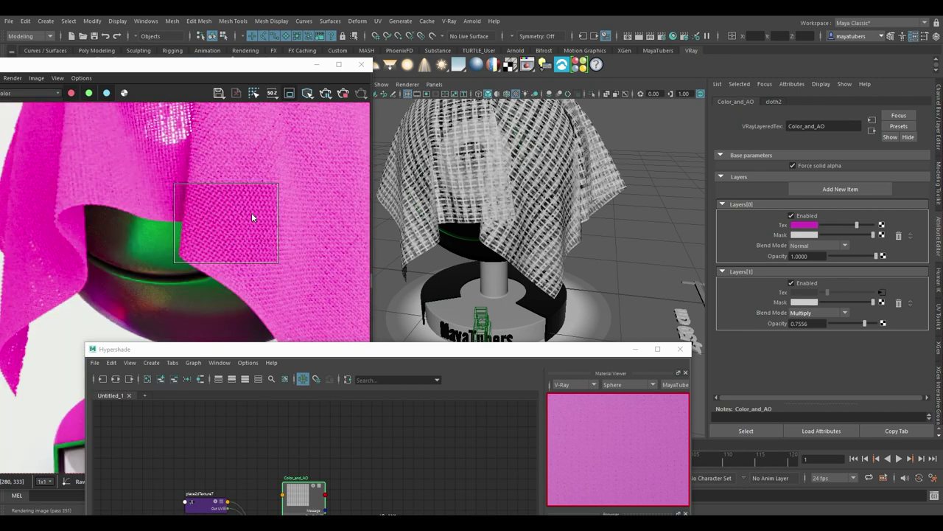
drag(338, 348, 413, 308)
scroll(257, 220, up, 2)
scroll(257, 219, down, 2)
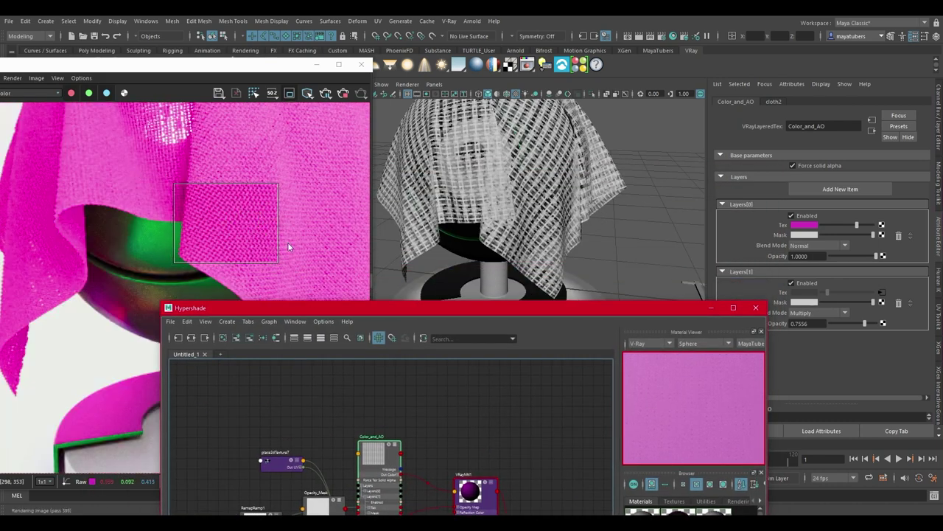
drag(453, 308, 533, 68)
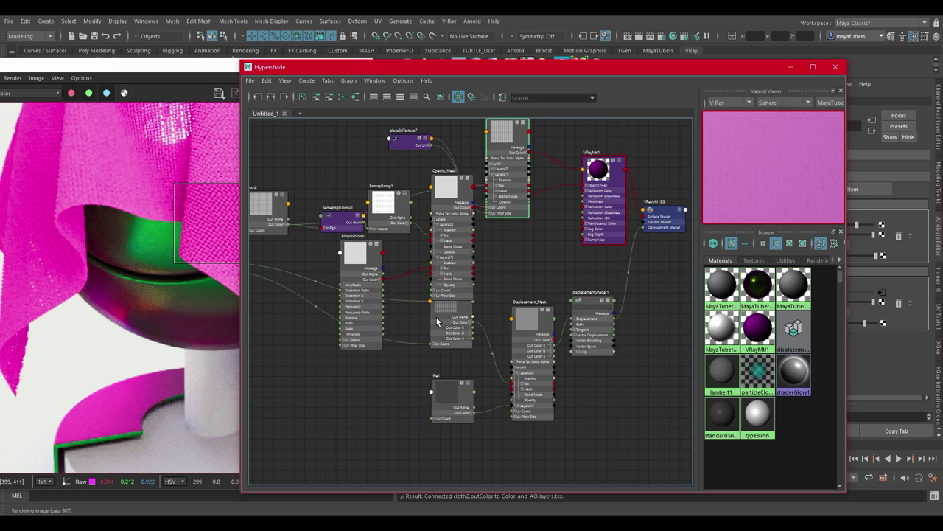
Connect file1's Out Color to VRayMtl1's Bump Map in the Hypershade graph
drag(459, 410, 586, 239)
scroll(634, 253, up, 3)
scroll(634, 253, down, 2)
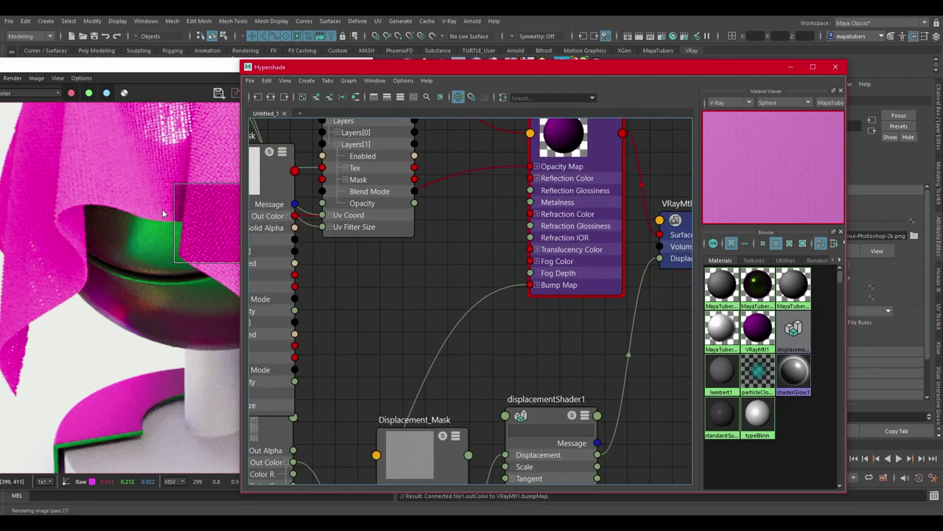
scroll(475, 220, down, 2)
drag(528, 186, 510, 186)
drag(582, 71, 458, 77)
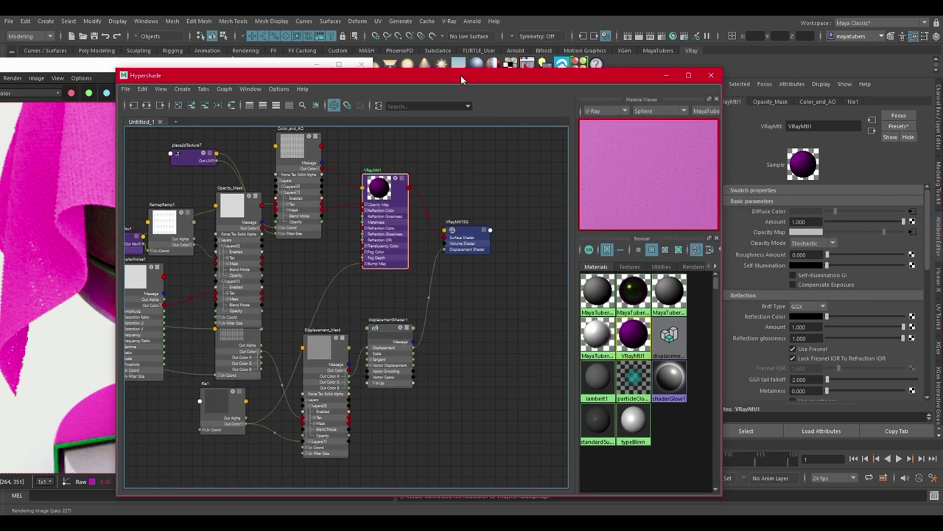
scroll(827, 336, down, 5)
scroll(827, 336, down, 5)
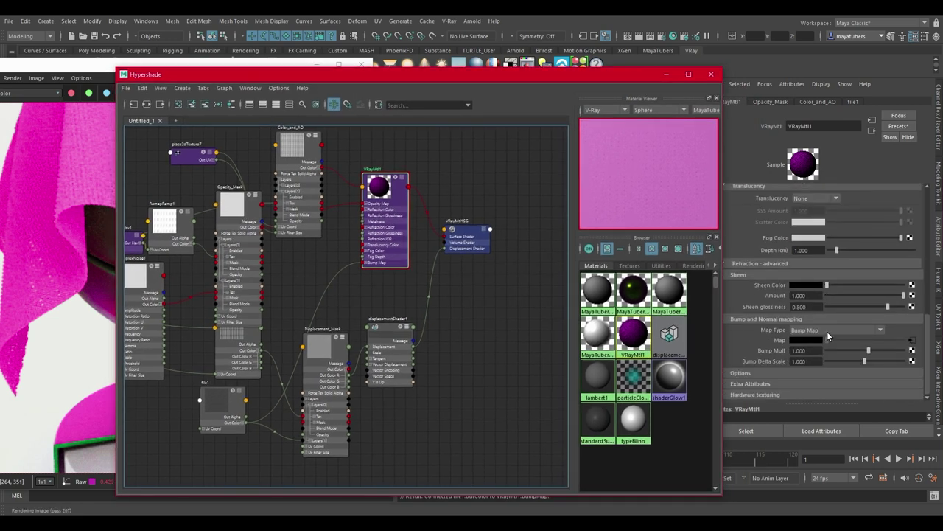
Set VRayMtl1's Bump Mult to 0.05 under Bump and Normal mapping
click(806, 350)
text(0)
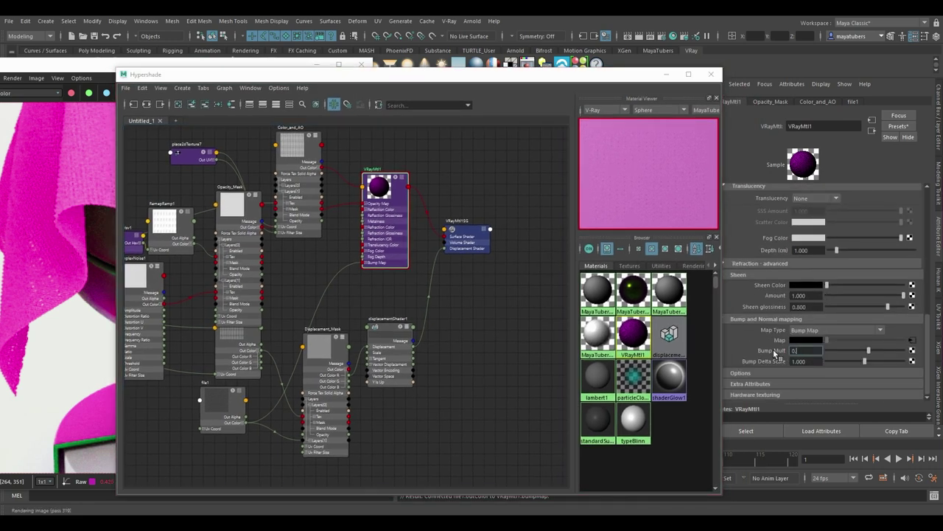
text(.05)
key(Return)
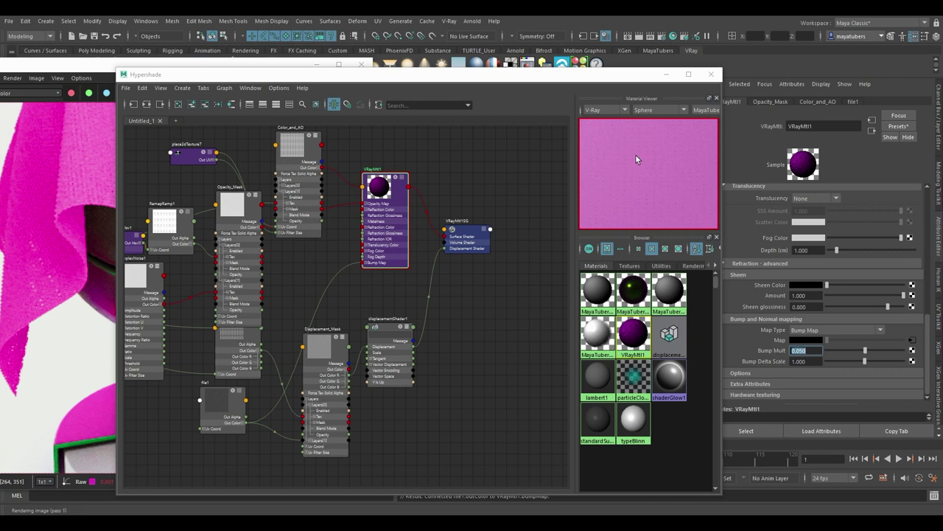
click(638, 168)
drag(474, 74, 746, 75)
scroll(205, 229, up, 4)
scroll(205, 231, down, 4)
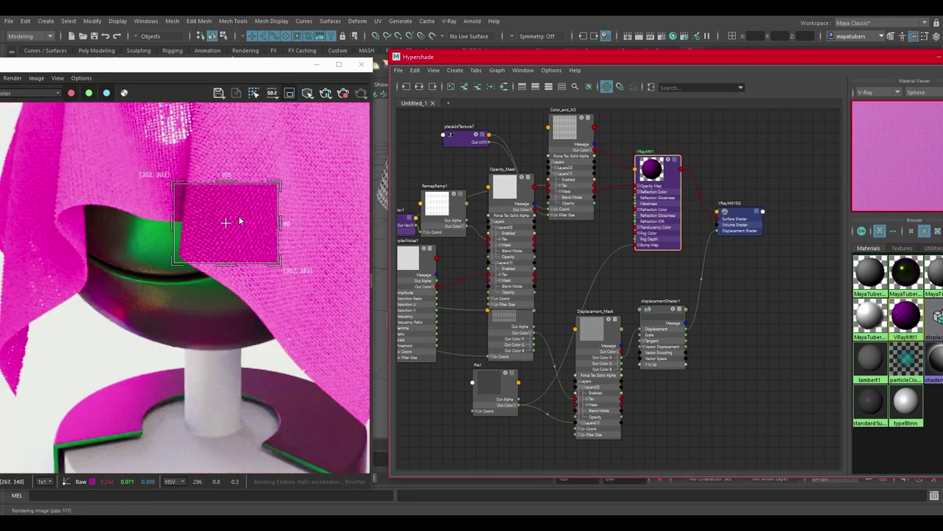
Raise VRayMtl1's Sheen Color from black to near-white, with Sheen glossiness 0.954
click(292, 139)
scroll(292, 139, down, 4)
drag(644, 65, 348, 376)
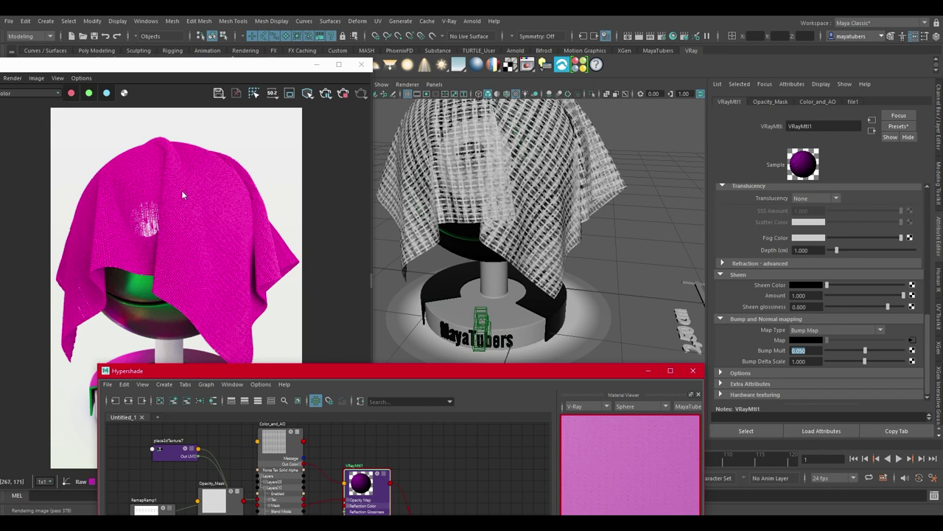
scroll(188, 195, up, 4)
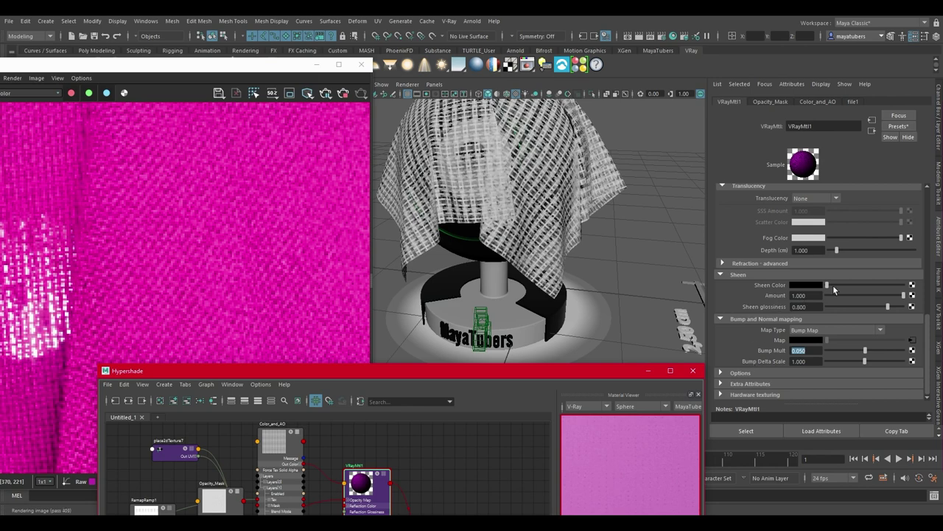
drag(827, 285, 897, 312)
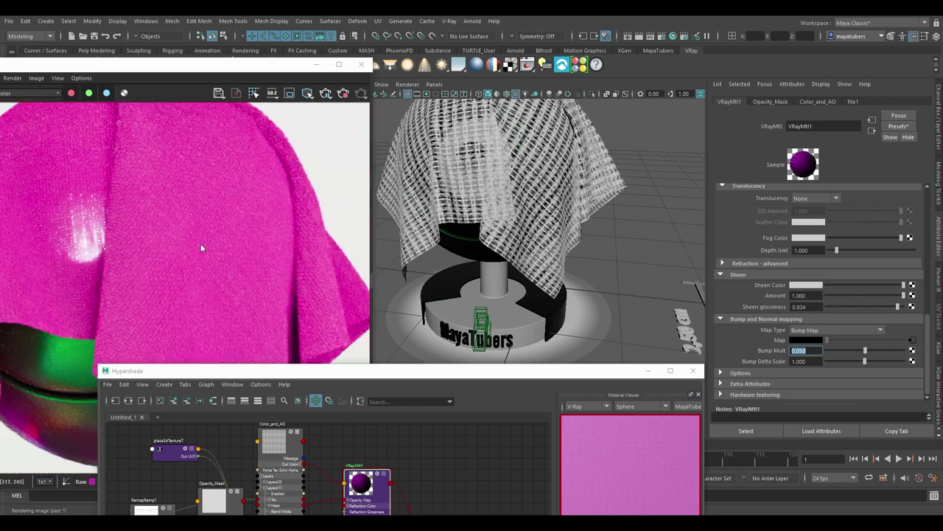
scroll(200, 247, up, 2)
Arrange the windows so the cloth render and VRayMtl1's Refraction section (IOR 1.600) are both visible
click(369, 143)
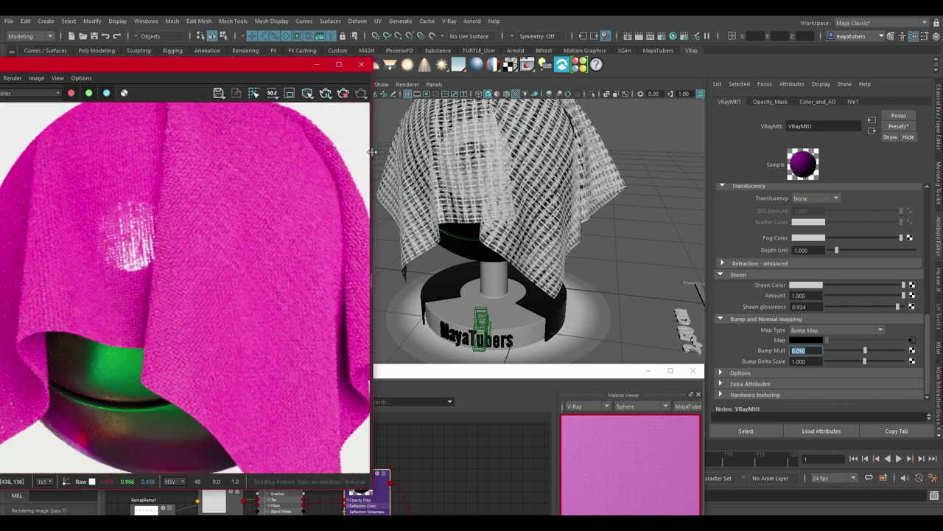
scroll(199, 274, up, 3)
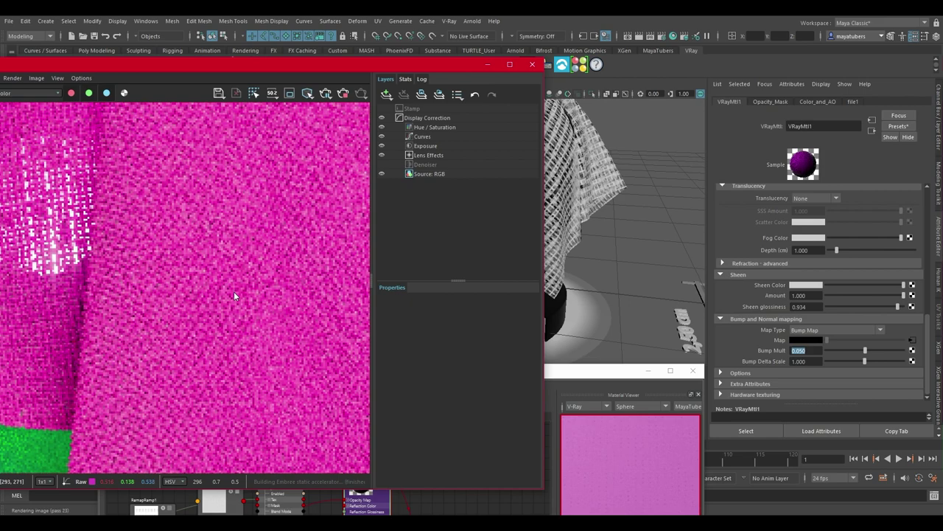
scroll(243, 303, down, 3)
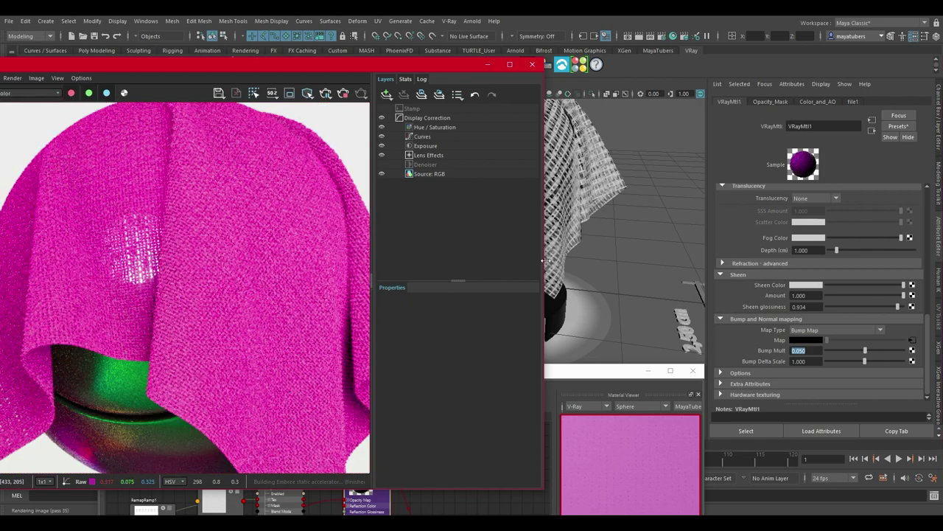
drag(400, 67, 451, 67)
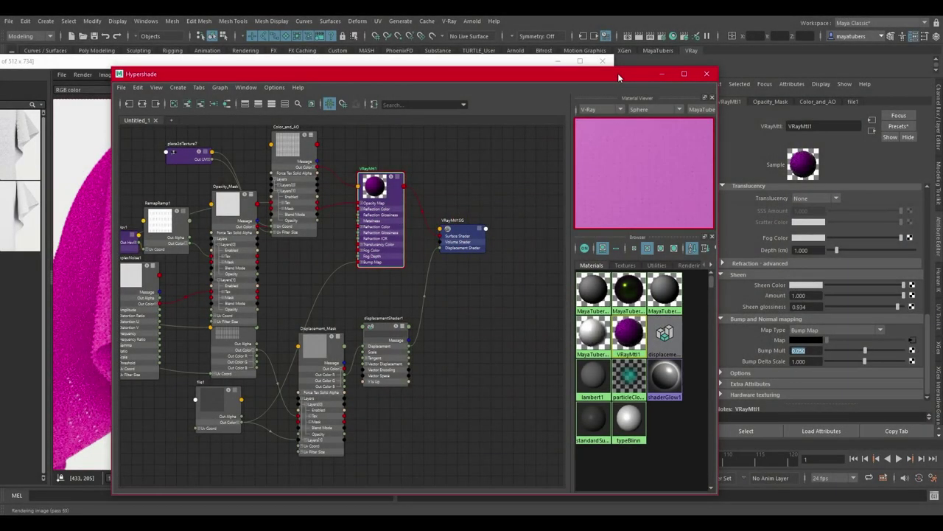
drag(379, 192, 388, 196)
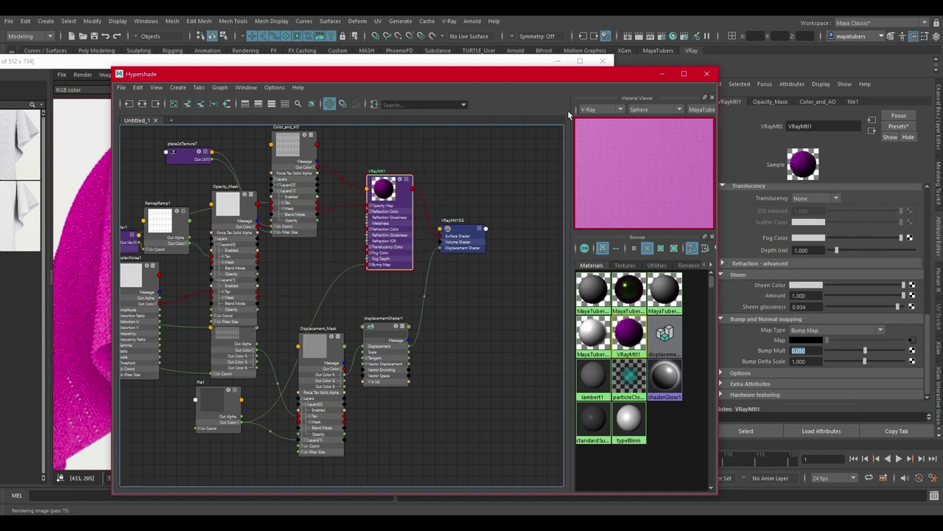
drag(583, 73, 327, 421)
scroll(753, 311, up, 2)
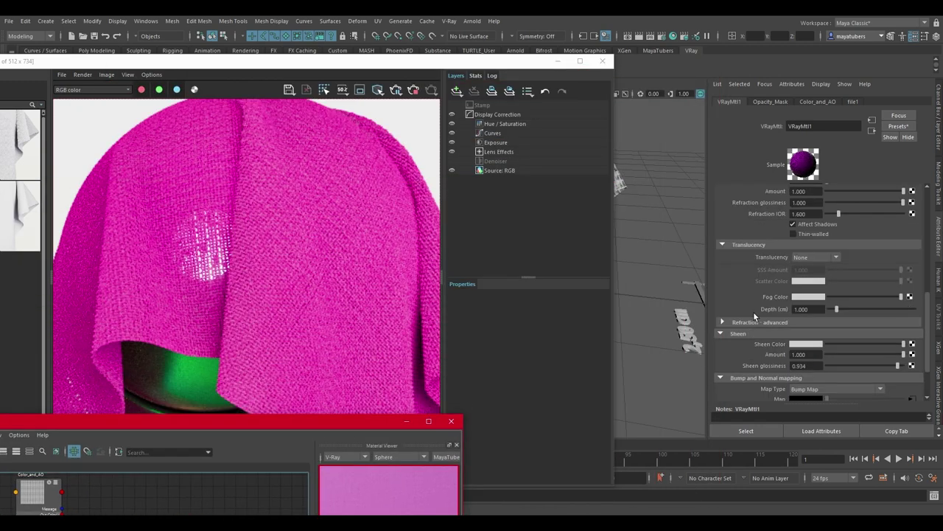
scroll(763, 302, up, 1)
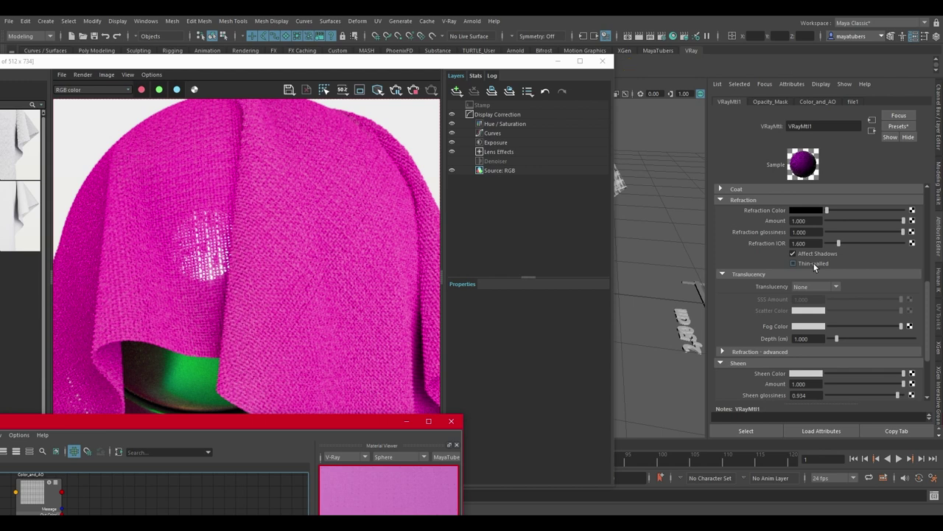
Enable Thin-walled refraction on VRayMtl1 and set its Translucency mode to SSS
click(794, 263)
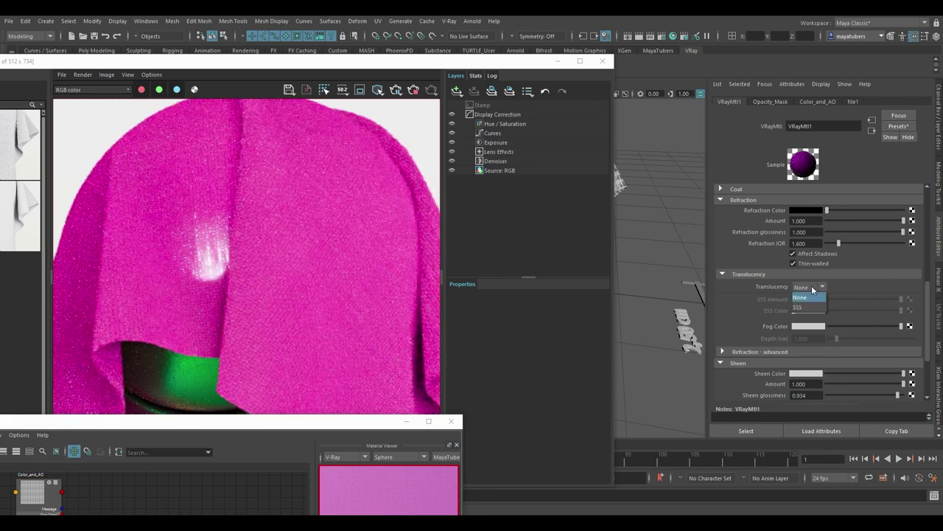
click(814, 308)
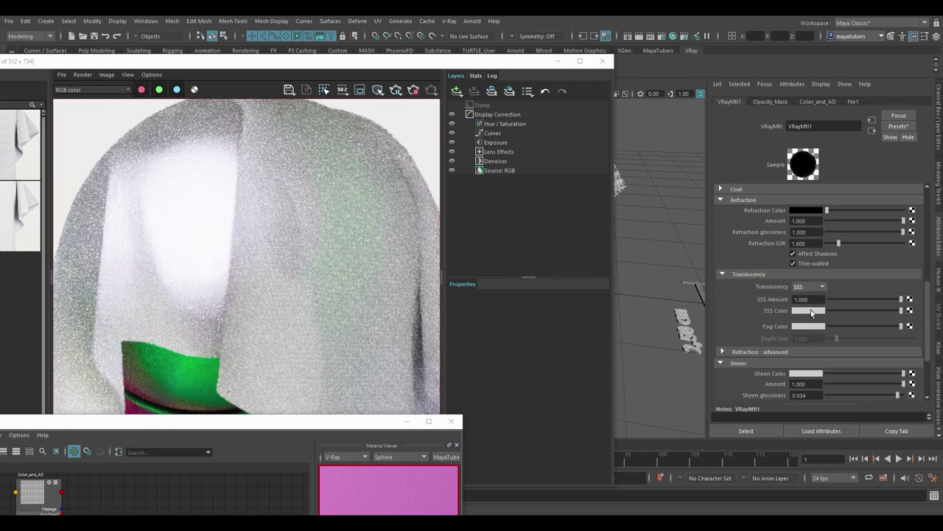
drag(334, 421, 546, 126)
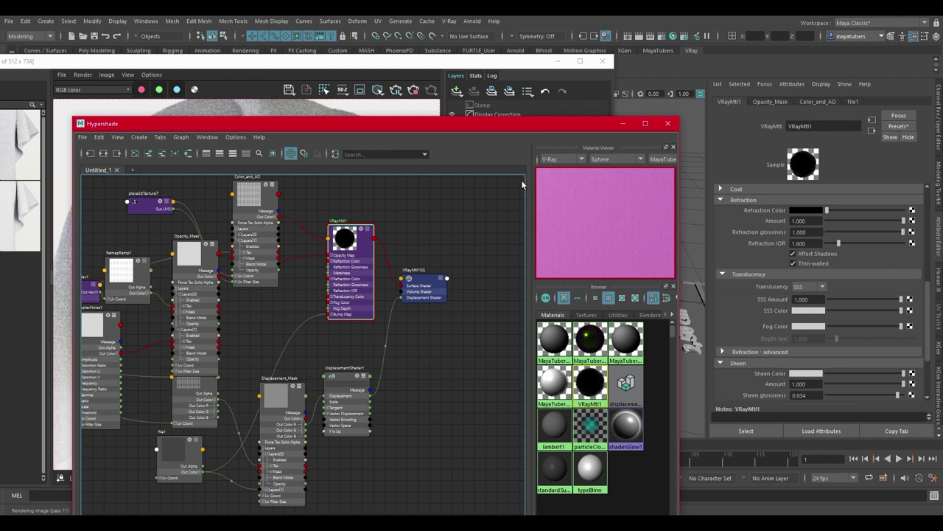
Create a colorCorrect node and wire its Out Color into VRayMtl1's Translucency Color
alt+middle_drag(423, 239, 482, 302)
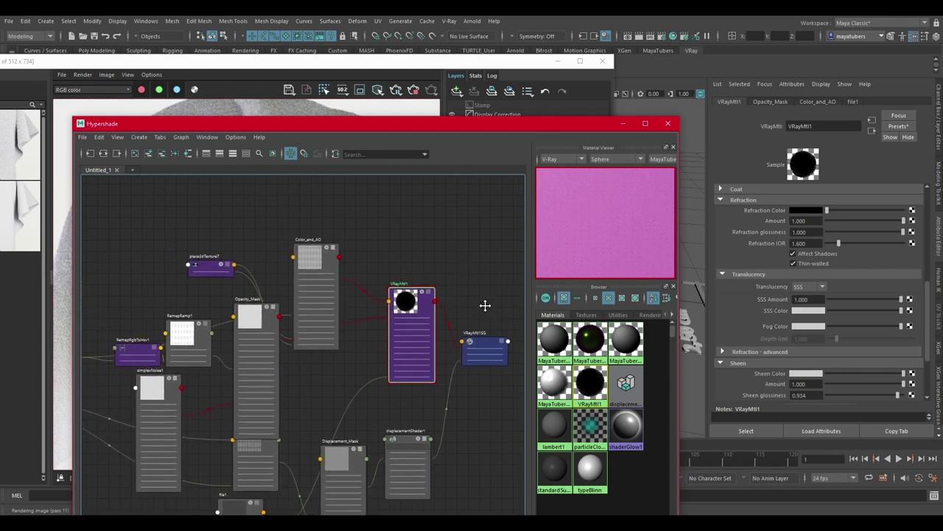
click(376, 257)
key(Tab)
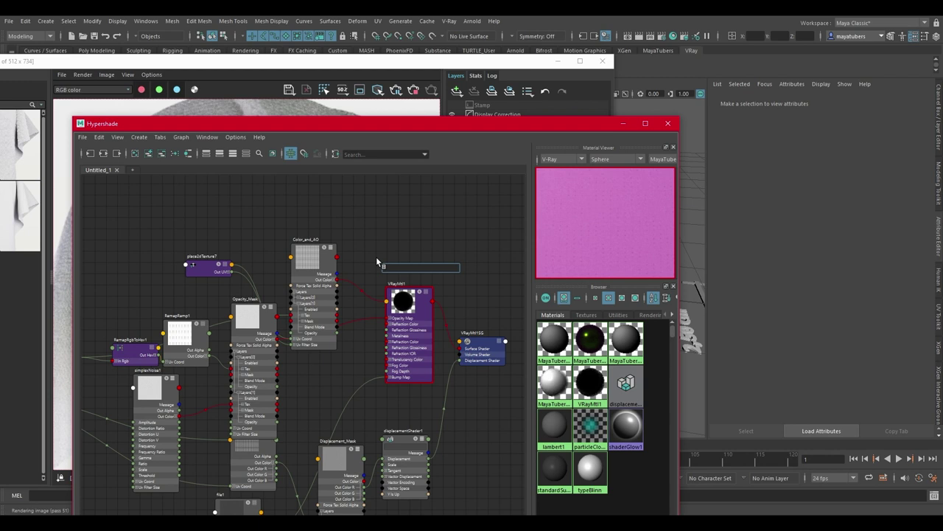
text(colo)
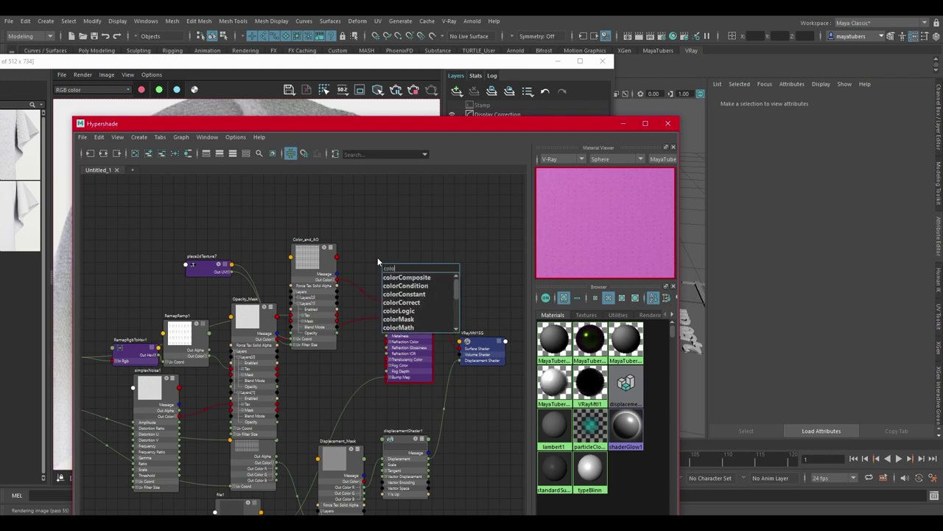
text(r)
click(402, 302)
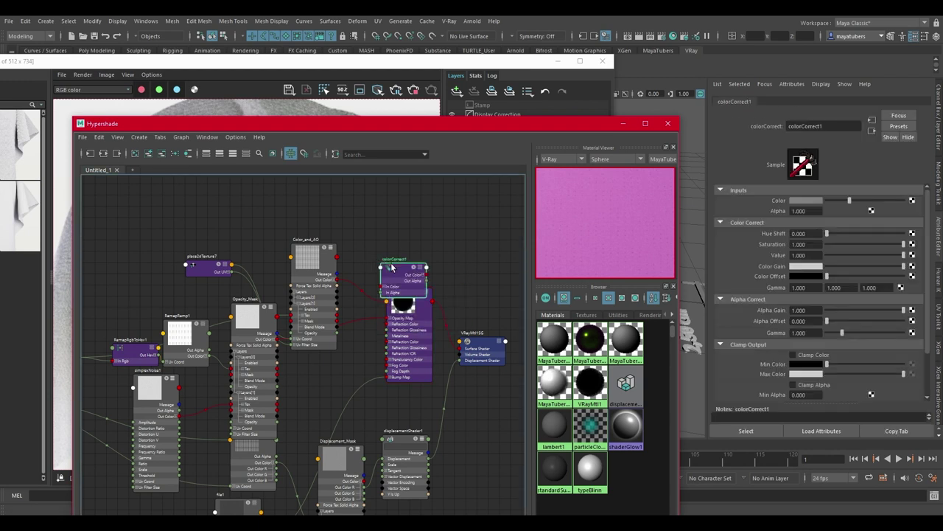
drag(403, 285, 448, 225)
scroll(420, 259, up, 2)
drag(386, 210, 437, 325)
drag(339, 209, 356, 206)
Feed Color_and_AO's Out Color into colorCorrect1's In Color
click(268, 236)
drag(269, 236, 250, 214)
drag(282, 263, 341, 223)
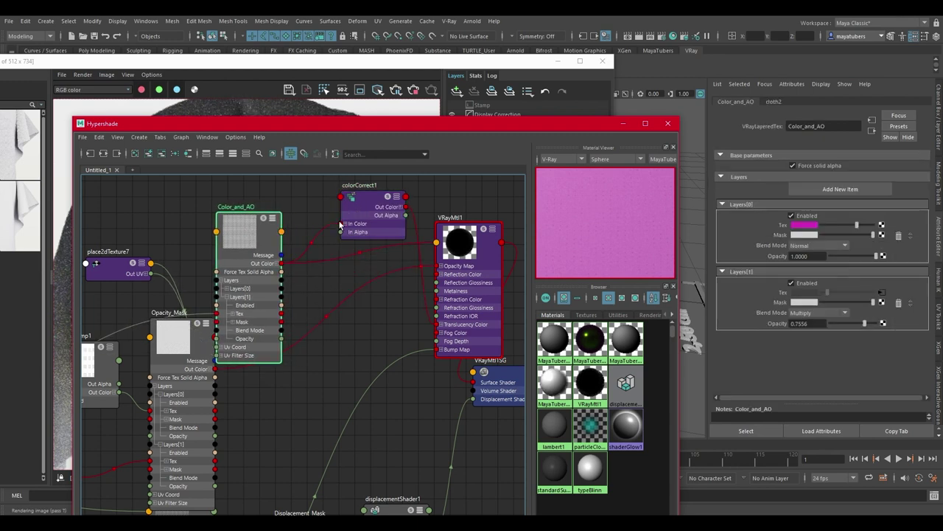
mouse_move(355, 127)
mouse_down()
mouse_move(551, 120)
mouse_move(345, 117)
mouse_up()
click(364, 196)
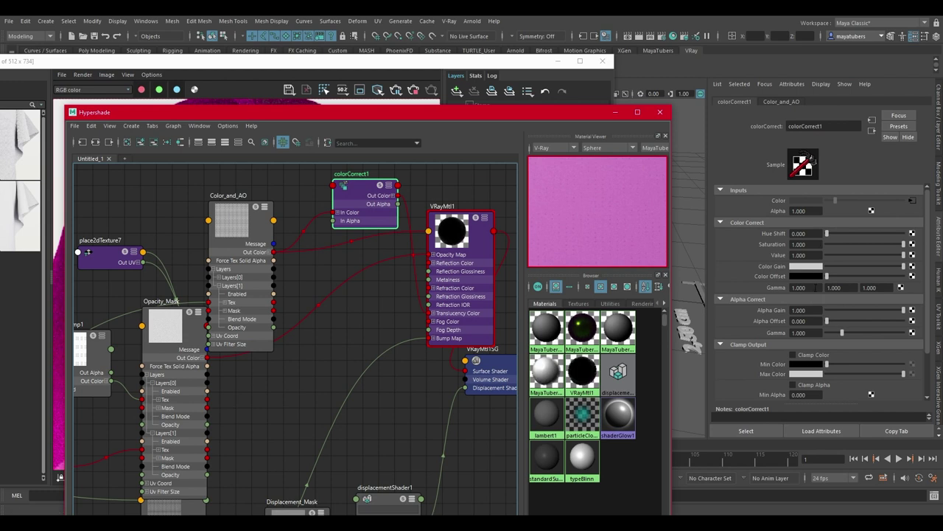
Set colorCorrect1's Gamma to 1.2 on all three channels and check the render
click(799, 287)
text(1)
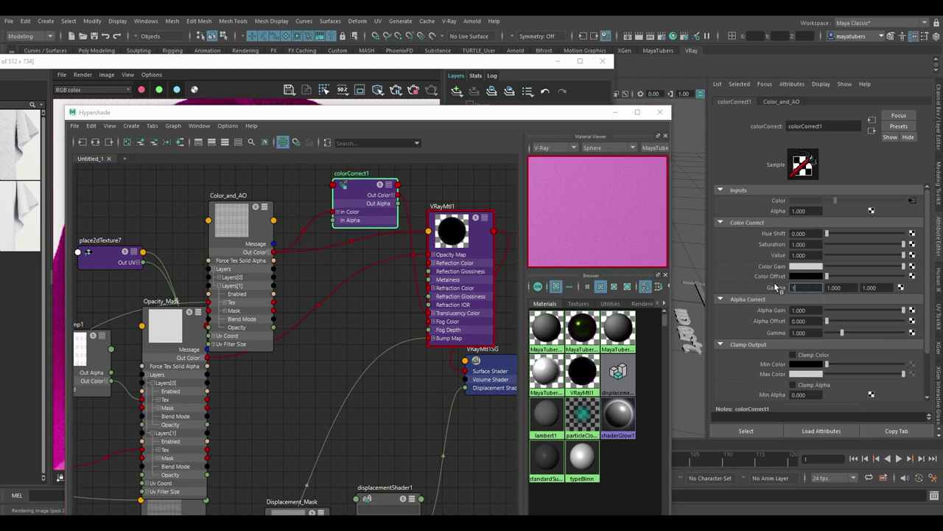
text(.2)
key(Tab)
text(1.2)
key(Tab)
text(1.2)
key(Tab)
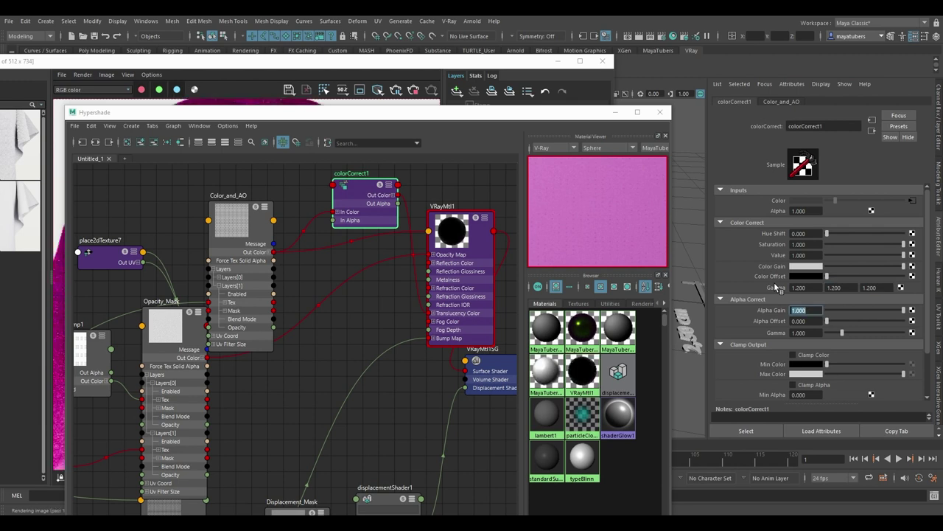
drag(587, 122, 829, 100)
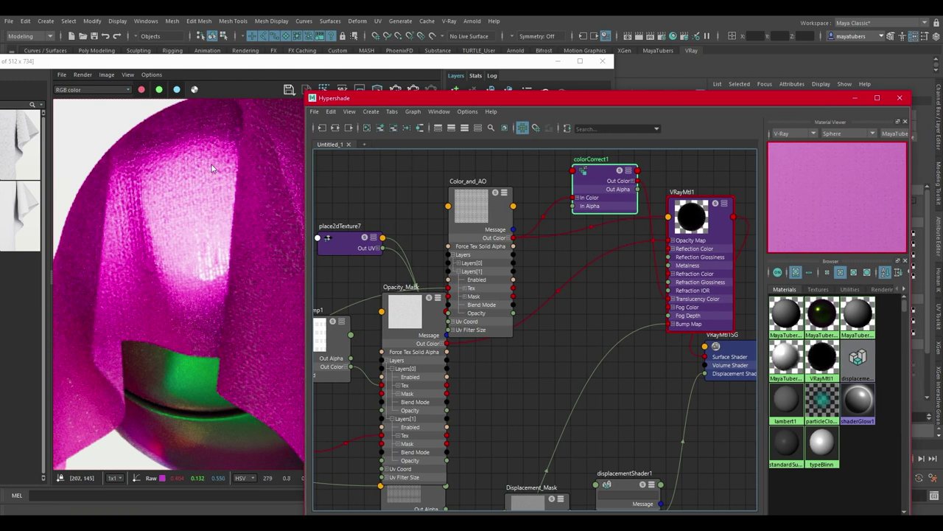
drag(463, 104, 452, 108)
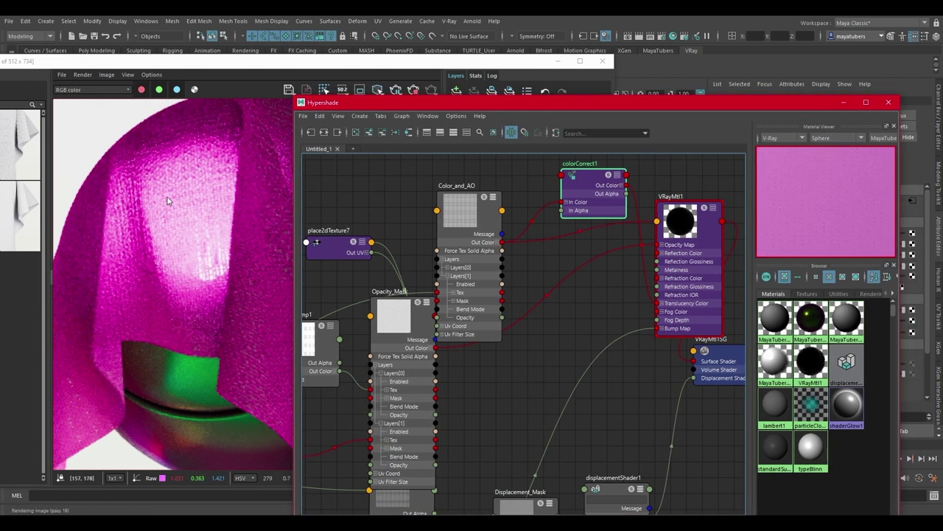
drag(530, 106, 535, 140)
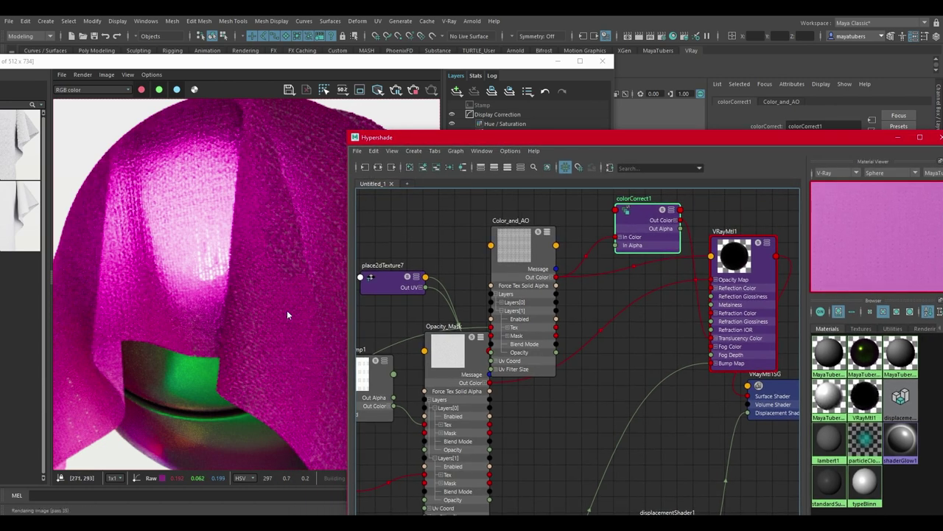
Lower VRayMtl1's SSS Amount to 0.222
drag(484, 137, 79, 254)
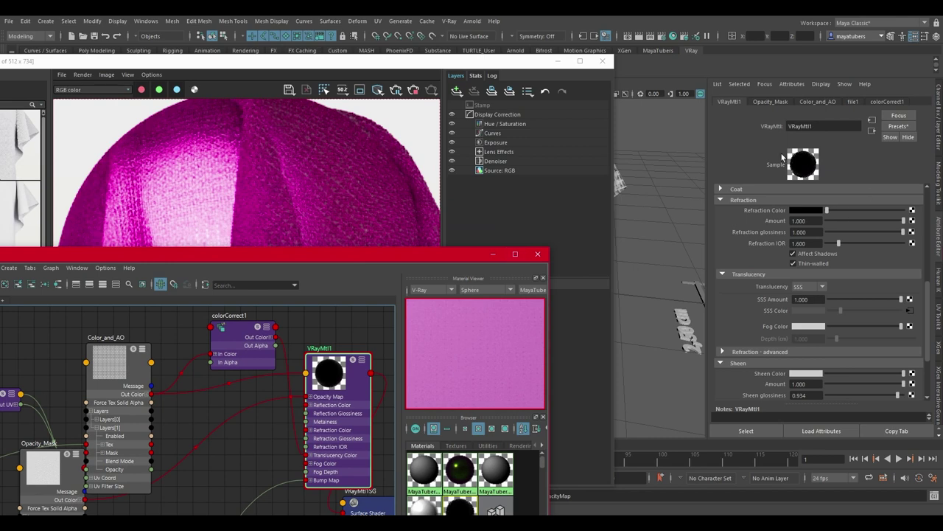
click(900, 301)
drag(900, 301, 845, 300)
Hide the Lens Effects and Denoiser layers in the V-Ray frame buffer
drag(328, 254, 376, 339)
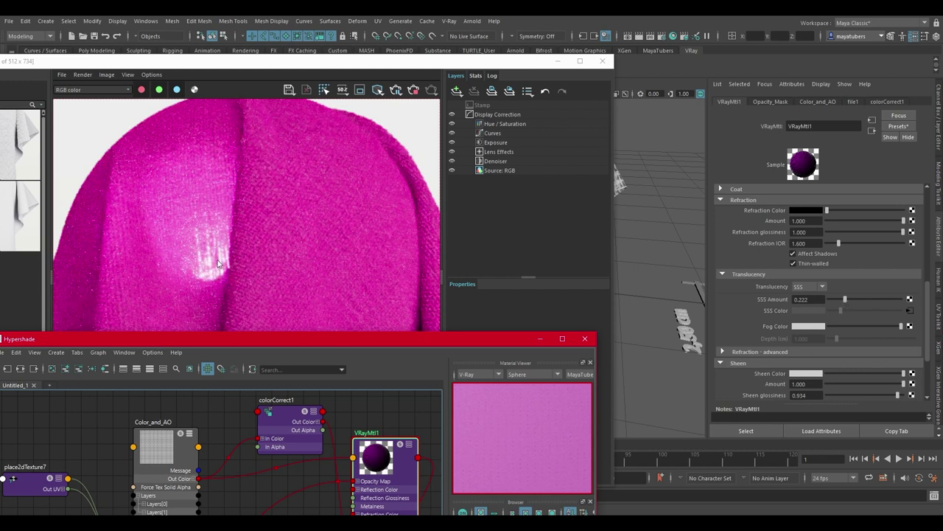
click(456, 153)
click(452, 151)
click(452, 161)
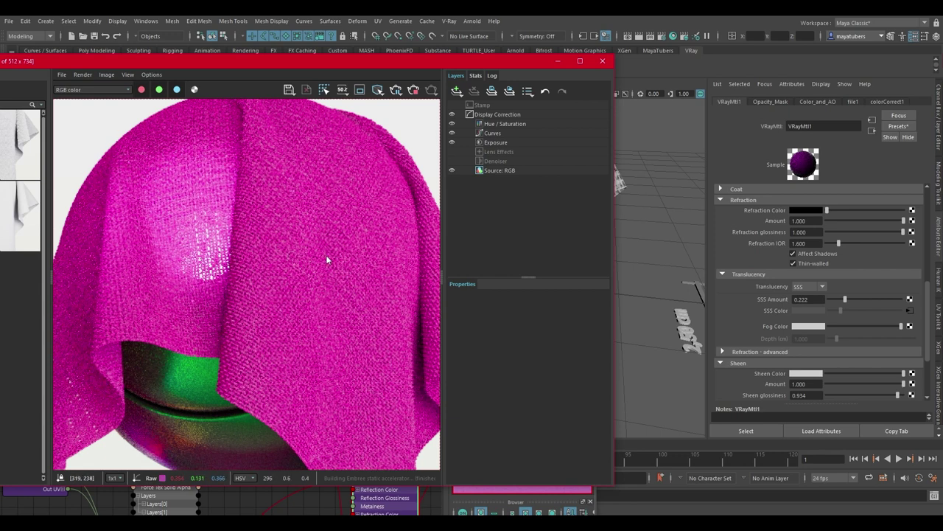
scroll(326, 255, down, 5)
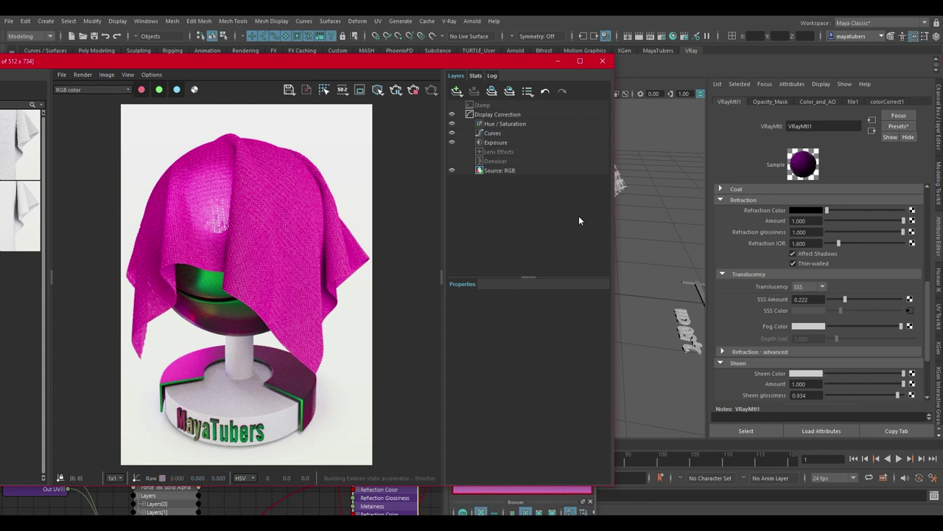
Add a third layer to Color_and_AO and move the Multiply layer down to Layers[2]
click(672, 35)
drag(334, 335, 514, 112)
click(354, 221)
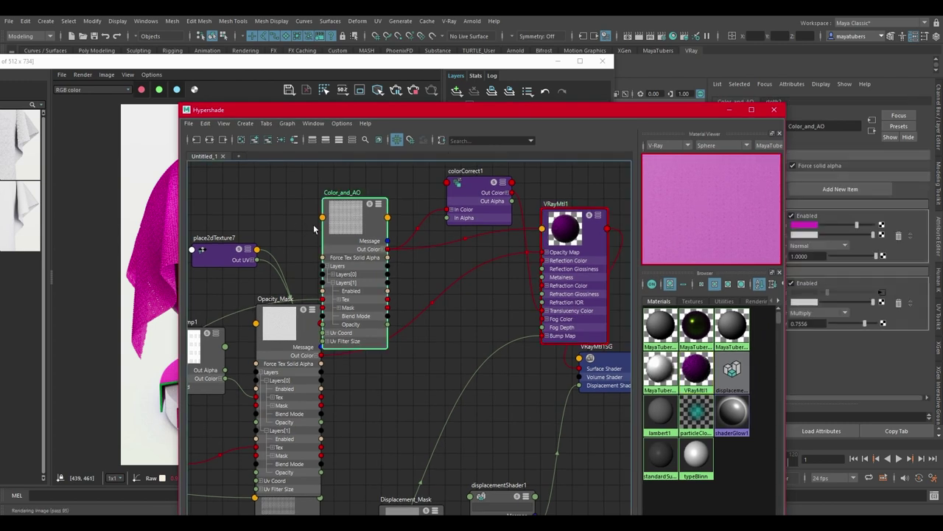
drag(349, 224, 352, 206)
drag(500, 112, 372, 232)
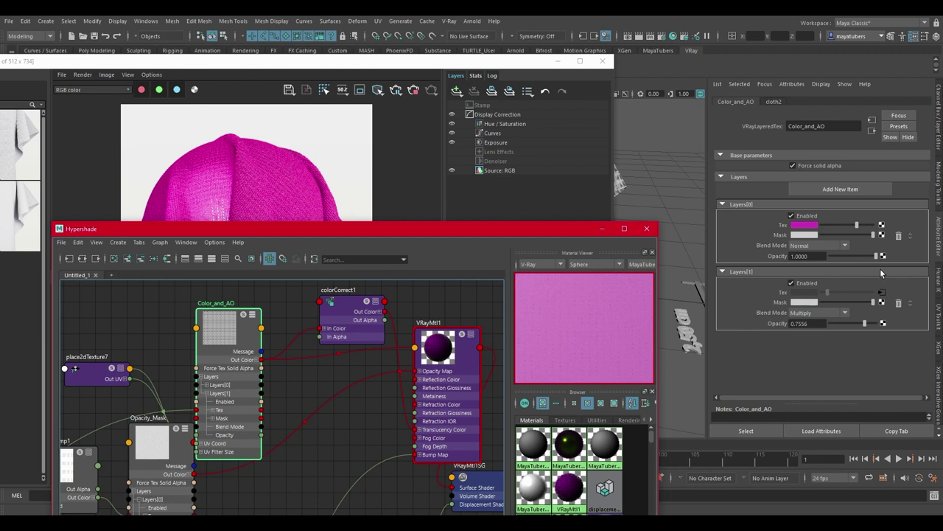
click(832, 190)
click(911, 367)
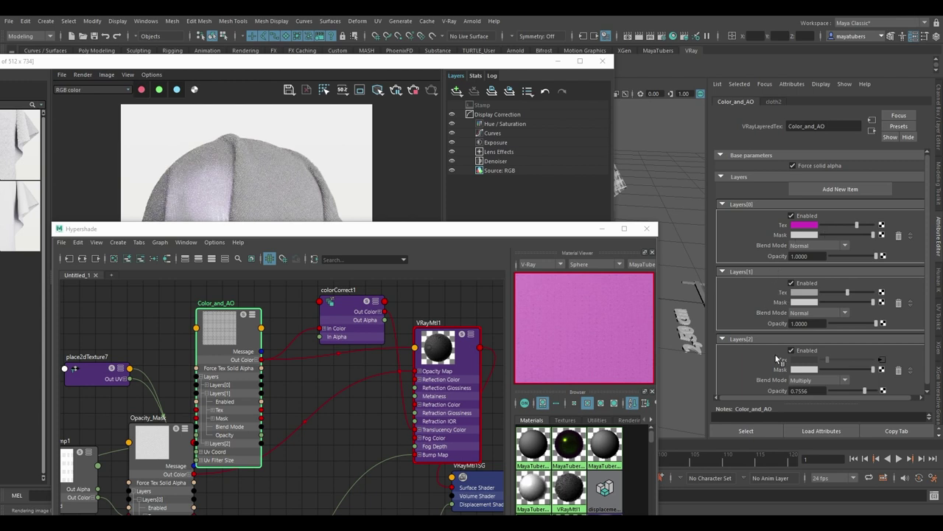
Give Layers[1] a light blue colour, turning the cloth purple, and begin assigning its mask
click(806, 291)
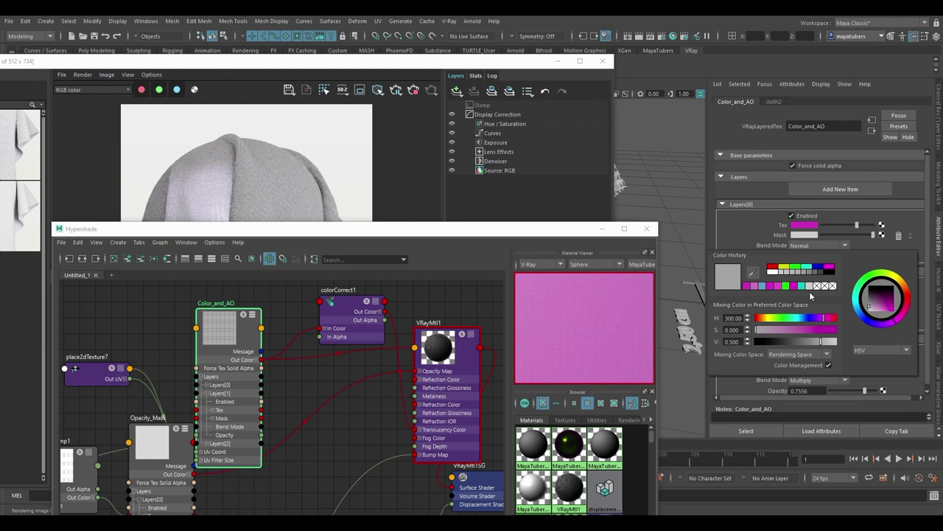
click(763, 286)
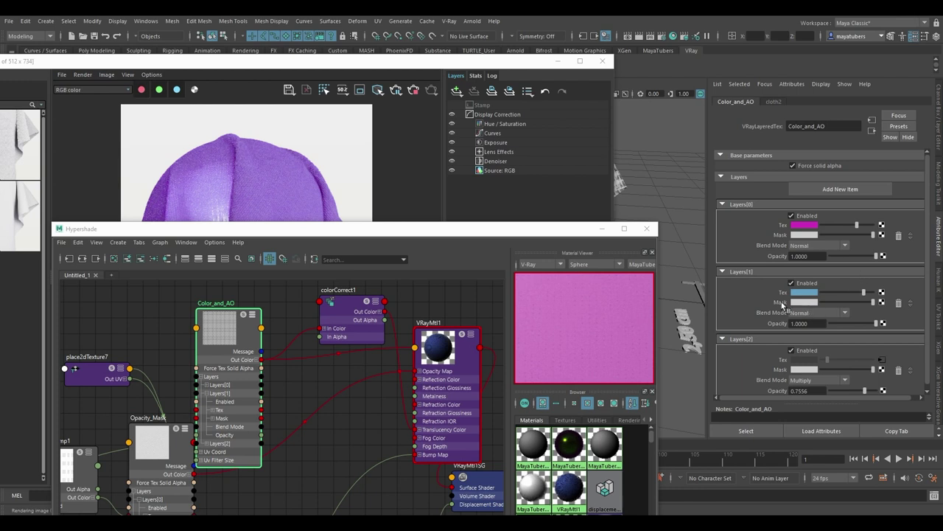
click(883, 302)
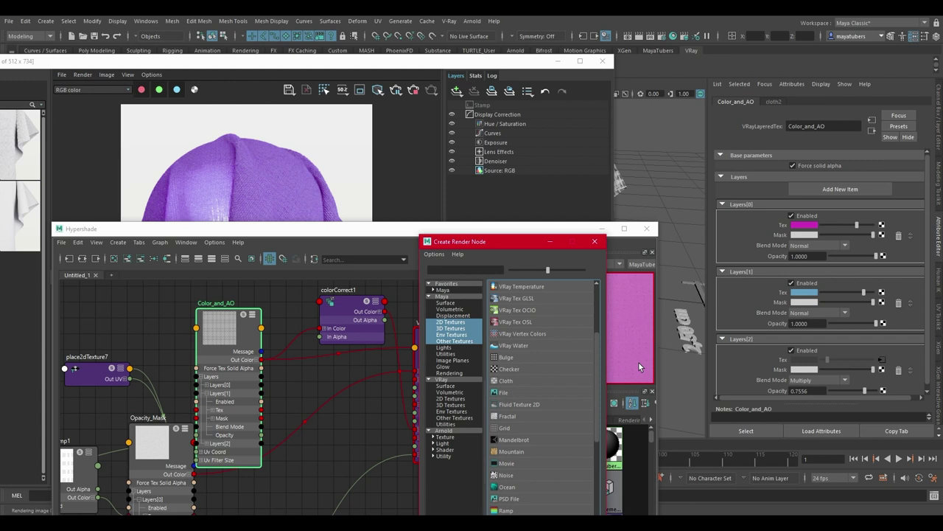
Mask the blue layer with a file texture loading Patron2.jpg from the Desktop
click(516, 395)
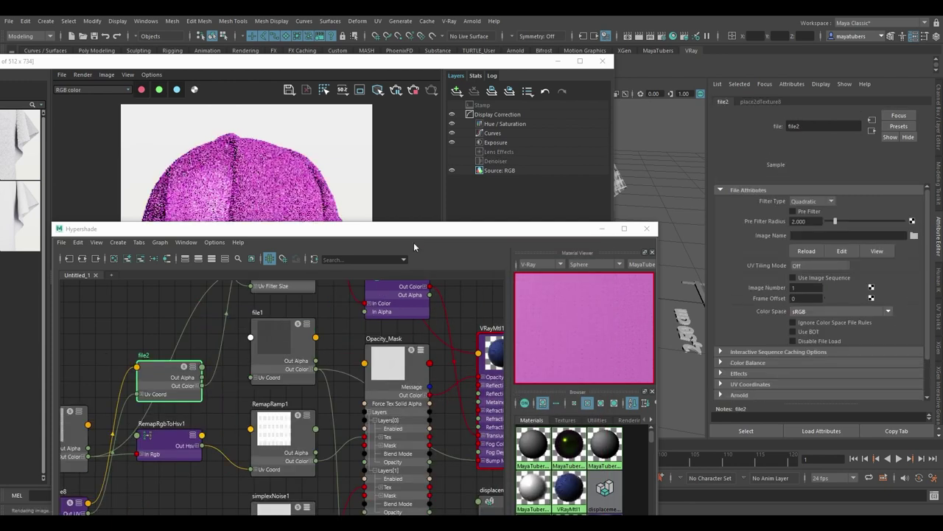
click(914, 236)
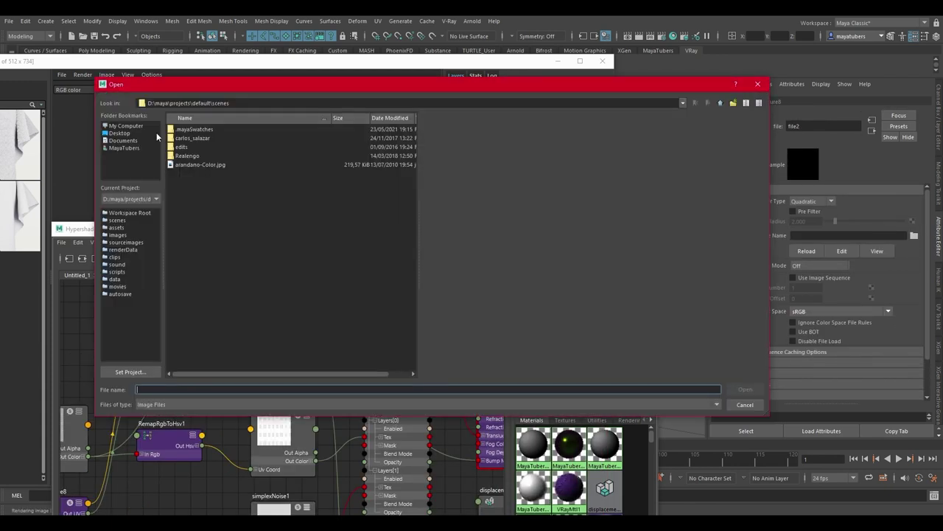
click(121, 133)
scroll(274, 253, down, 2)
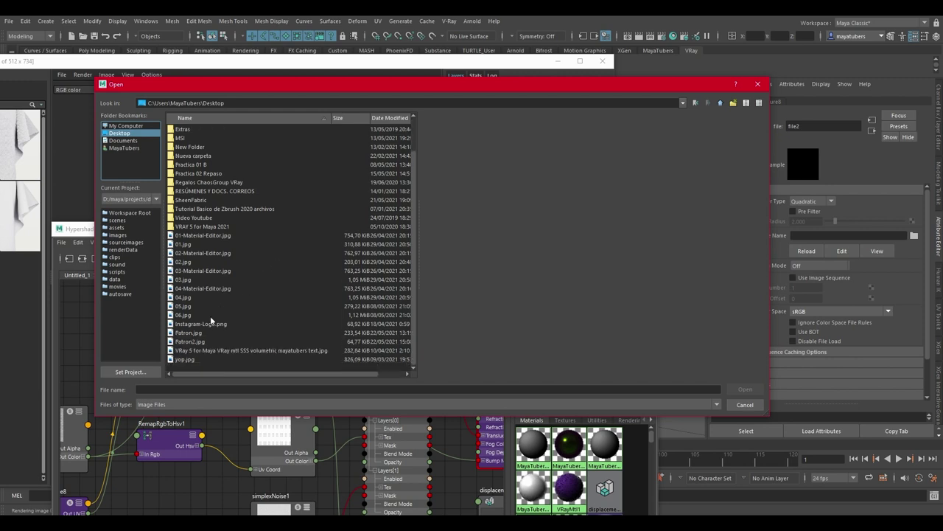
click(202, 341)
click(761, 395)
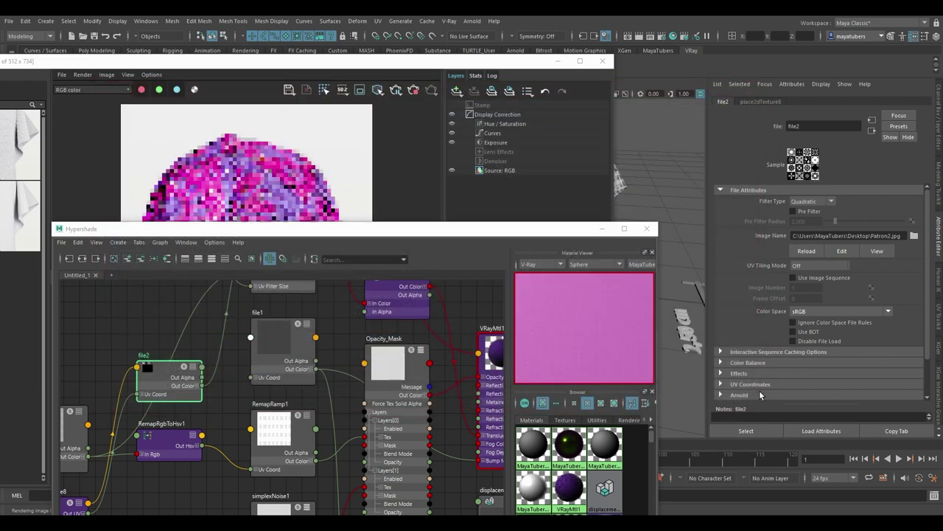
drag(377, 229, 388, 306)
click(451, 151)
Turn off the render's denoiser and invert the Patron2 mask under the file texture's Effects
click(356, 262)
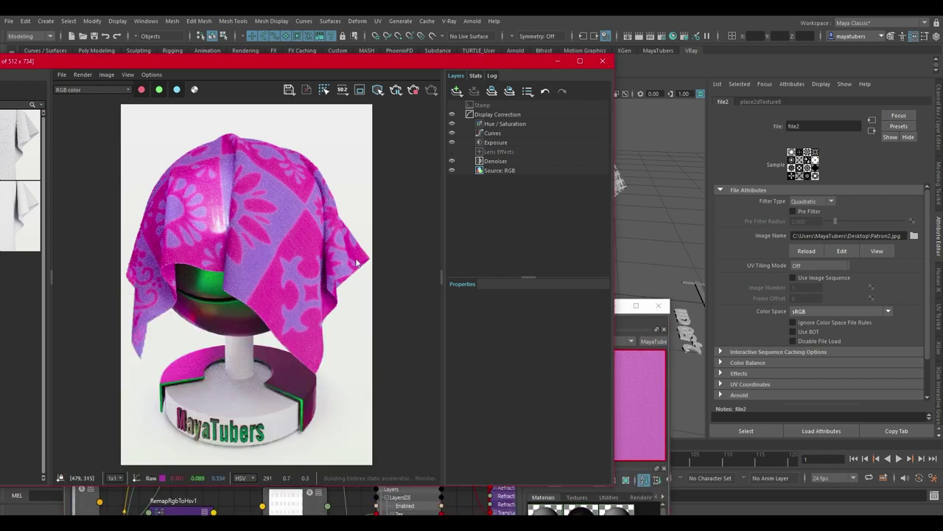
scroll(216, 222, up, 4)
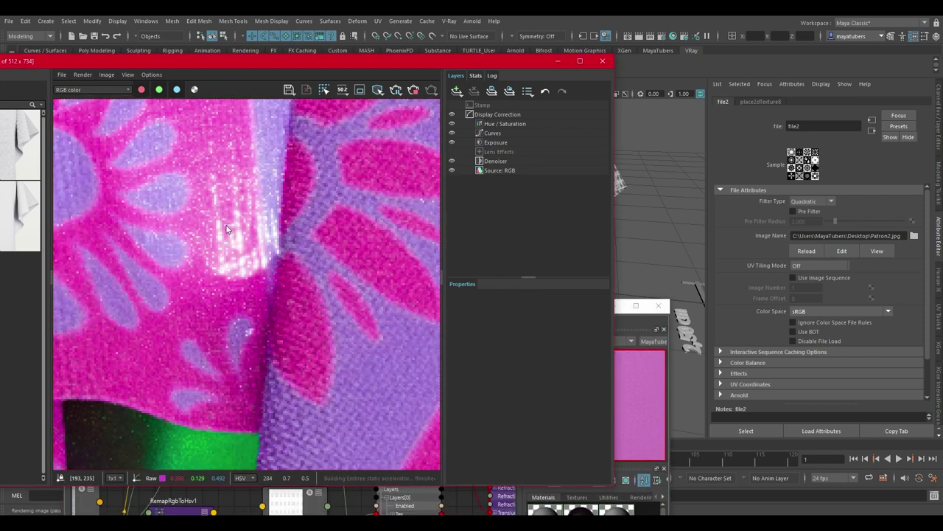
click(452, 161)
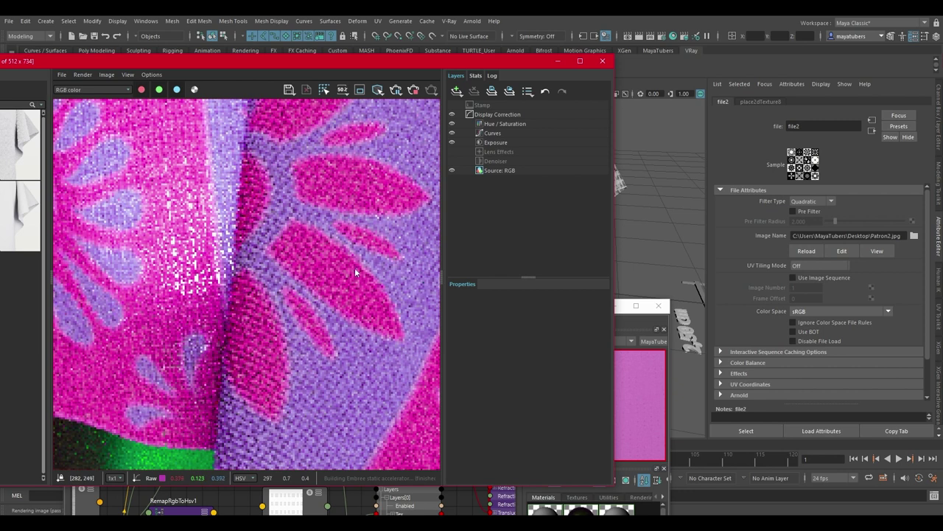
scroll(352, 269, down, 4)
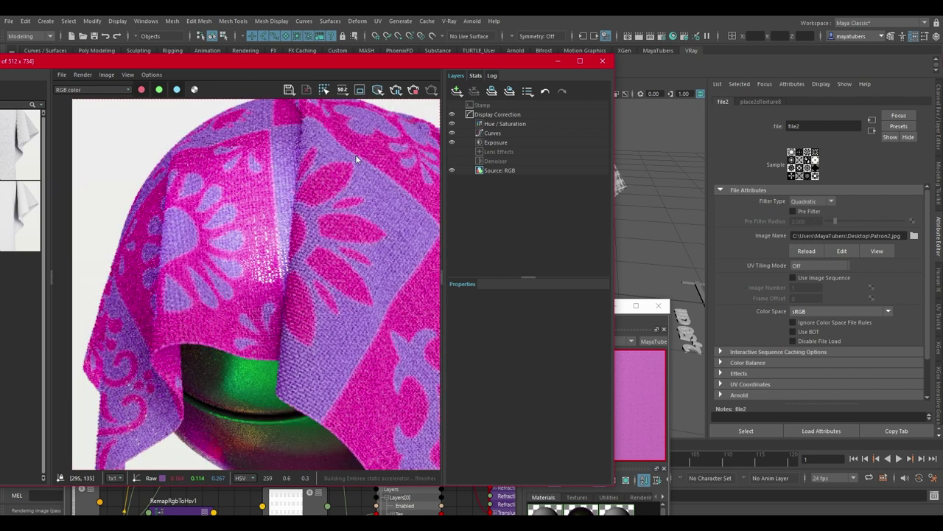
click(741, 373)
scroll(800, 348, down, 2)
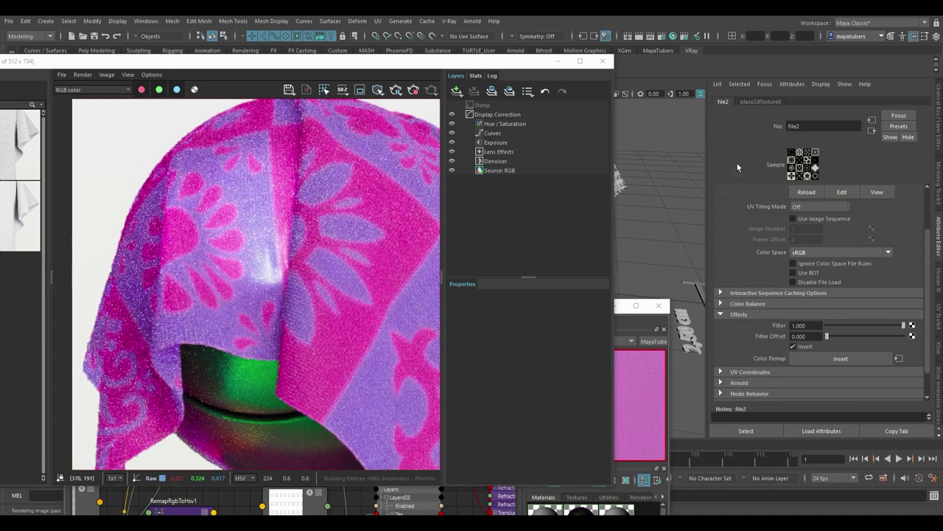
click(793, 346)
Set the mask placement's Repeat UV to 4 by 4 and view the render without lens effects or denoiser
click(760, 101)
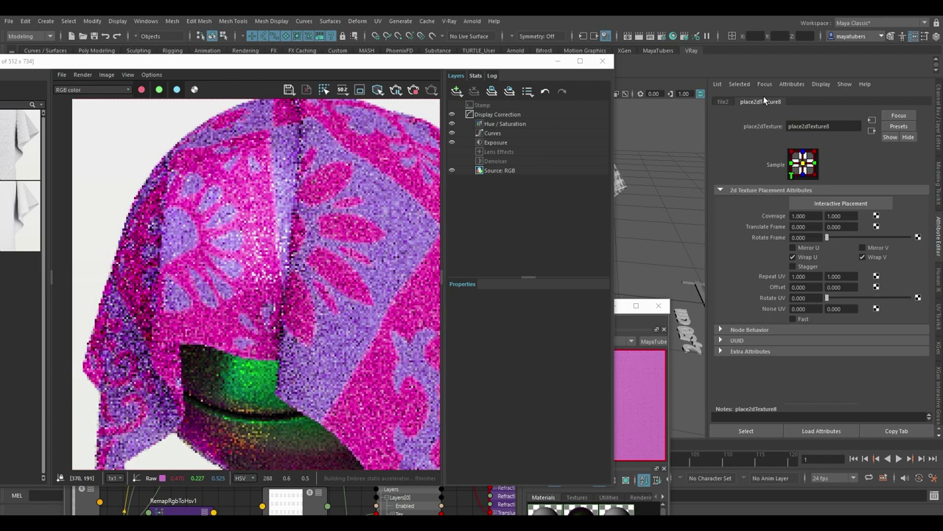
text(4)
key(Tab)
text(4)
key(Tab)
click(452, 161)
click(452, 151)
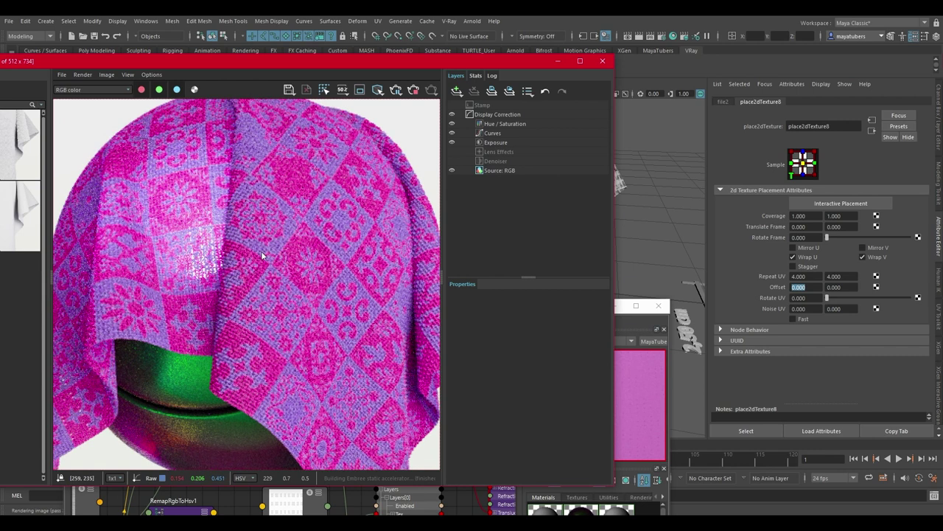
scroll(261, 255, up, 2)
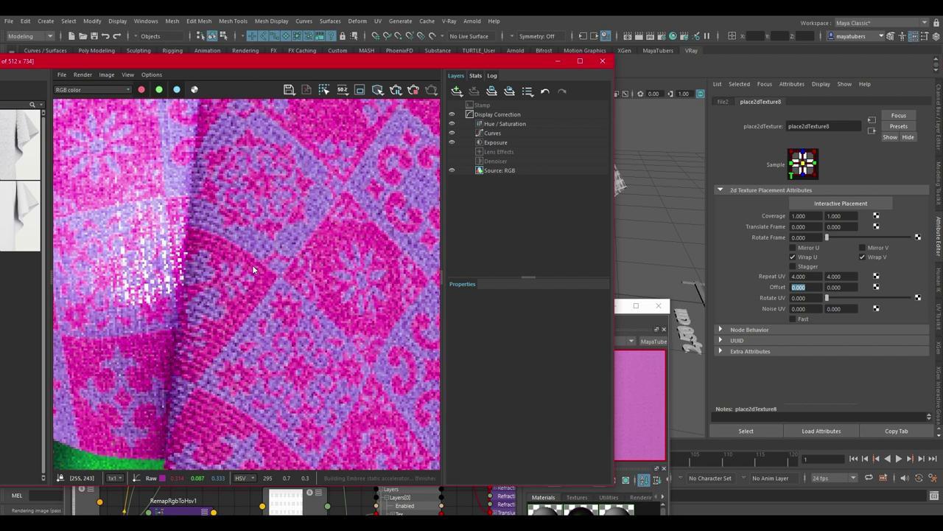
scroll(252, 264, down, 2)
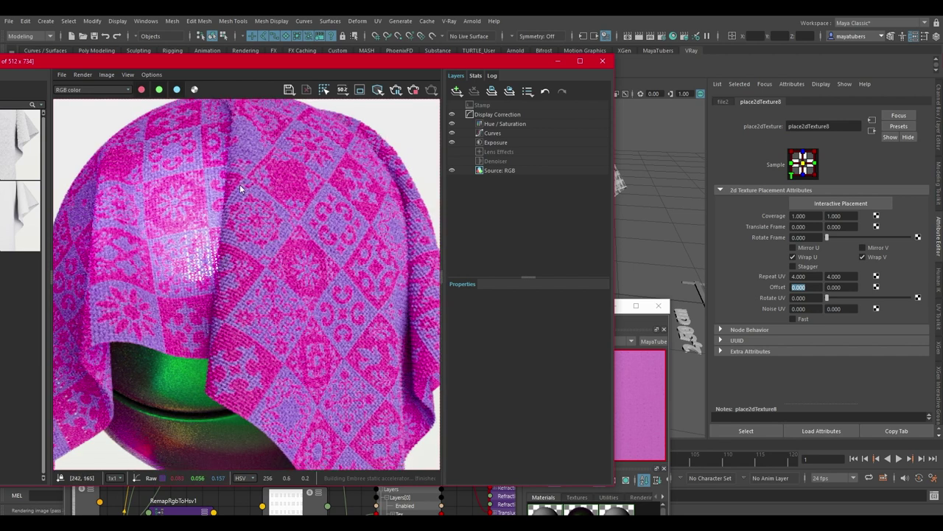
scroll(239, 189, down, 2)
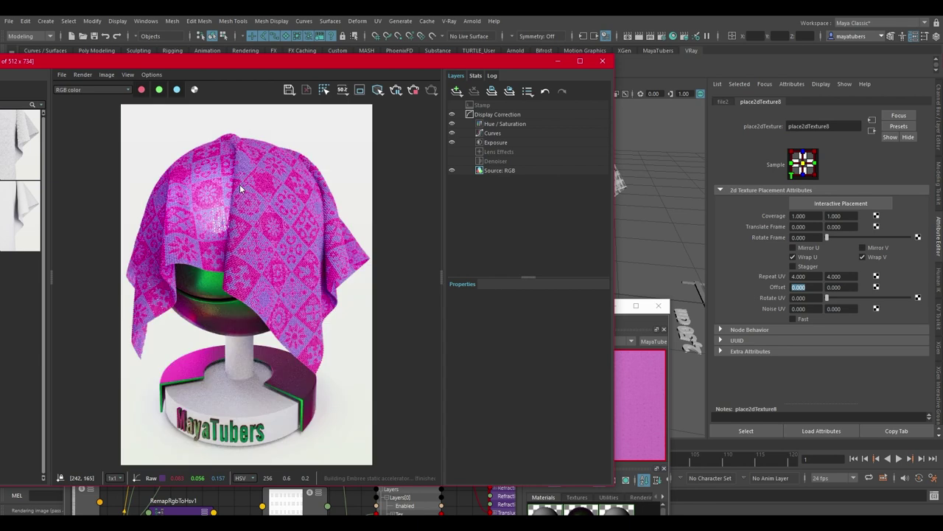
Reselect Color_and_AO and raise the Layers[1] mask value toward grey
click(637, 326)
drag(572, 309, 594, 118)
alt+middle_drag(423, 238, 384, 428)
click(315, 213)
drag(780, 305, 873, 304)
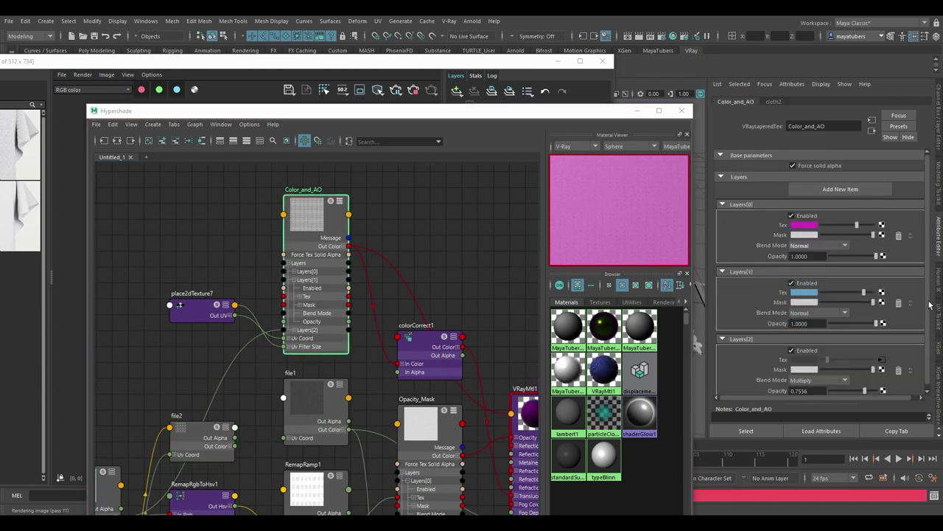
Replace the Layers[1] colour with a ramp using the ArcoIris rainbow preset
click(882, 293)
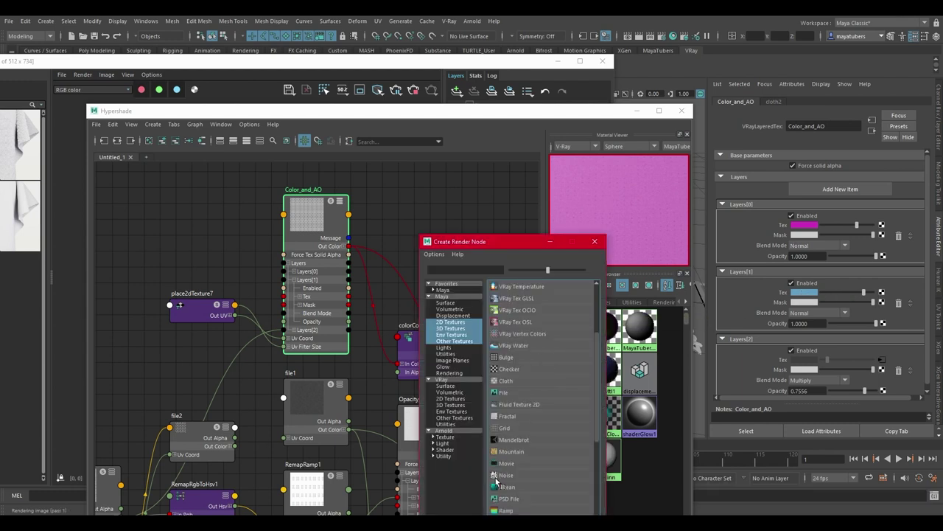
click(509, 508)
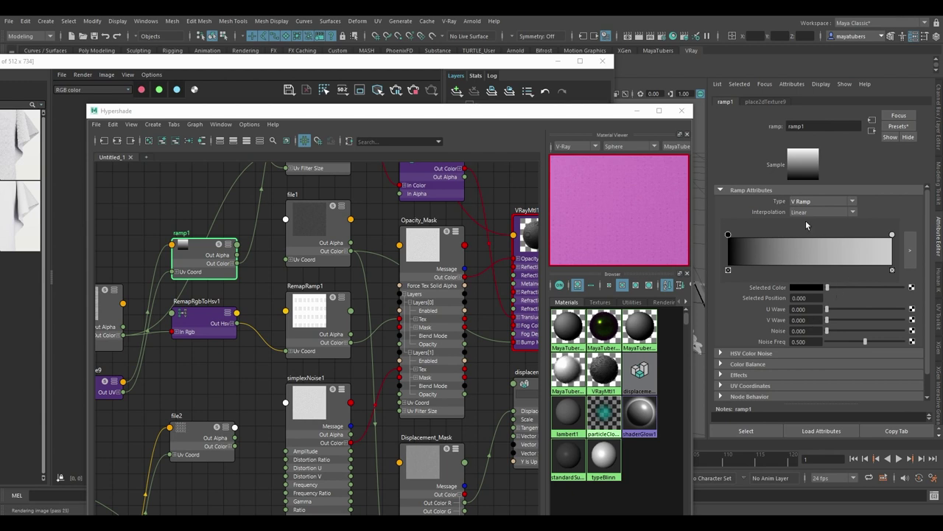
mouse_move(432, 120)
mouse_down()
mouse_move(483, 298)
mouse_move(483, 346)
mouse_move(485, 236)
mouse_move(451, 125)
mouse_move(436, 126)
mouse_up()
click(899, 126)
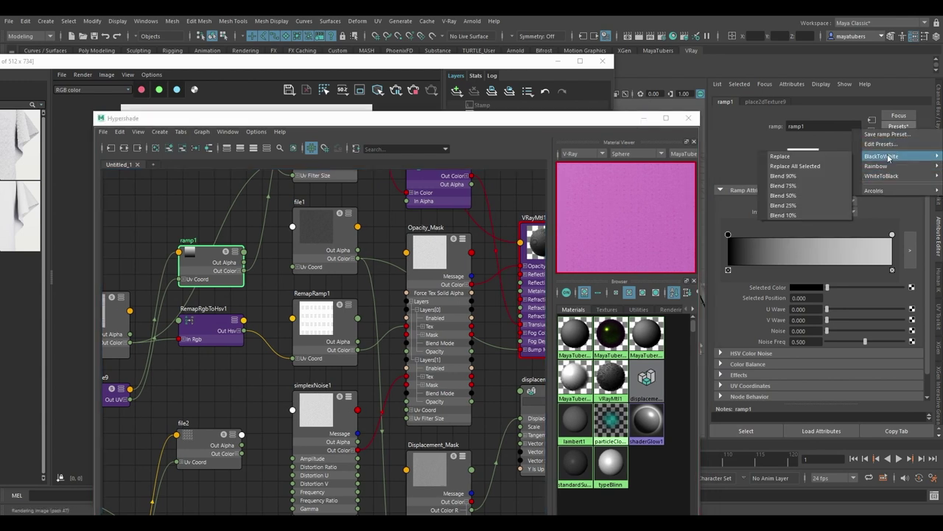
mouse_move(886, 193)
click(804, 191)
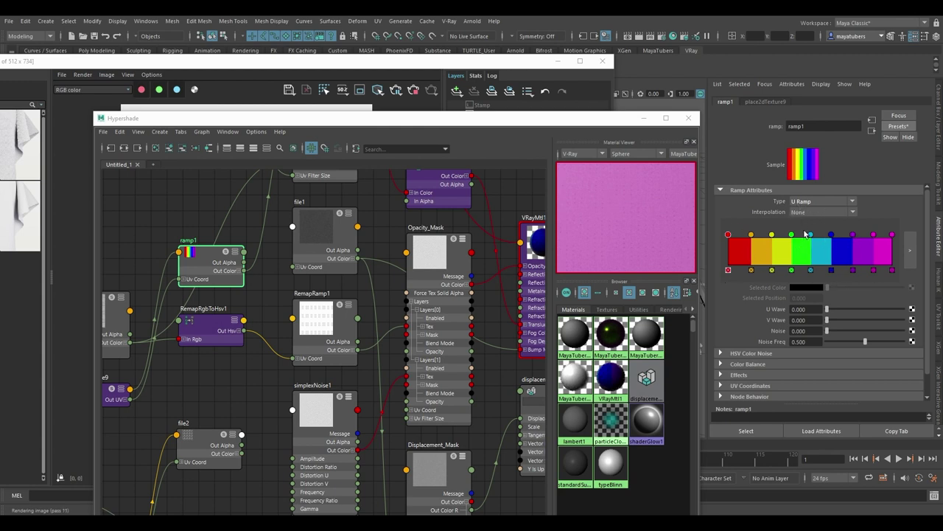
Set the rainbow ramp's placement Repeat UV to 8 by 8
drag(332, 115, 255, 106)
click(765, 102)
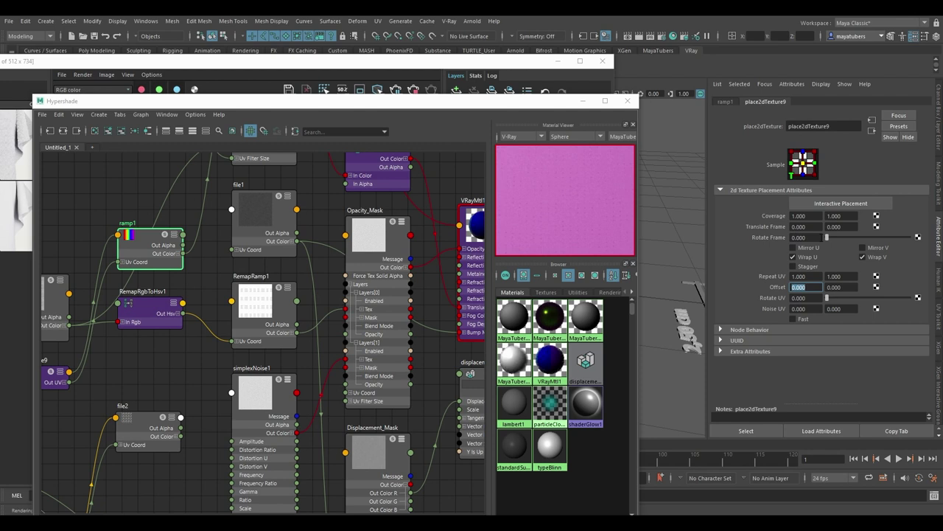
click(811, 275)
text(8)
key(Tab)
text(8)
key(Tab)
drag(580, 109, 925, 104)
Minimize the Hypershade and view the rainbow-striped render without hue/saturation, lens effects or denoiser
click(339, 61)
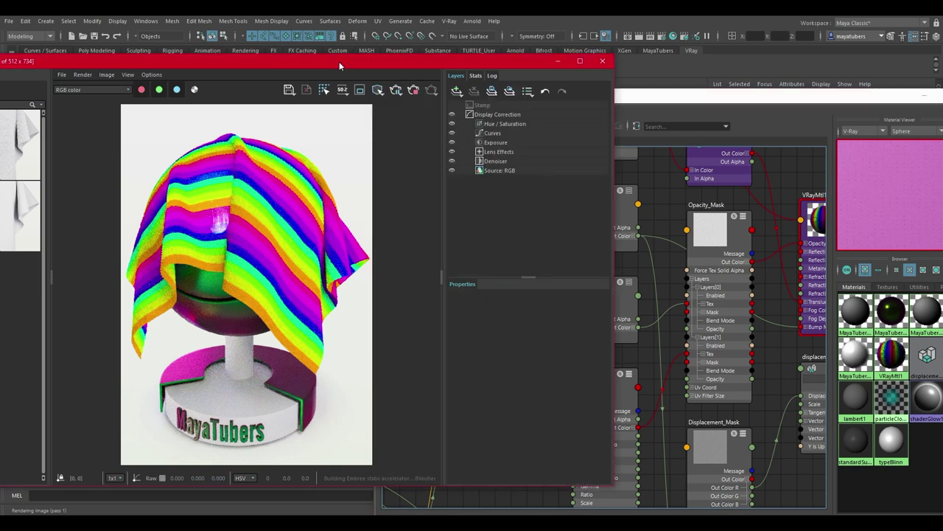
click(452, 124)
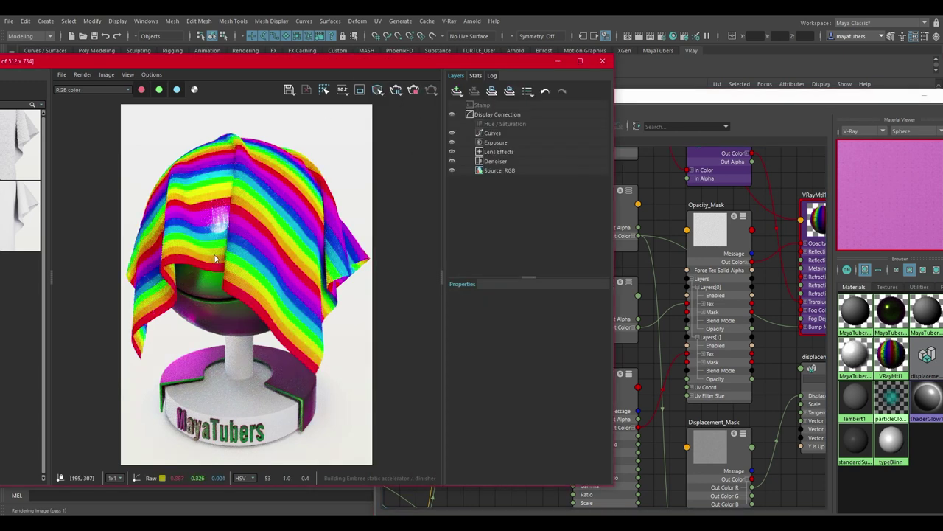
scroll(202, 254, up, 2)
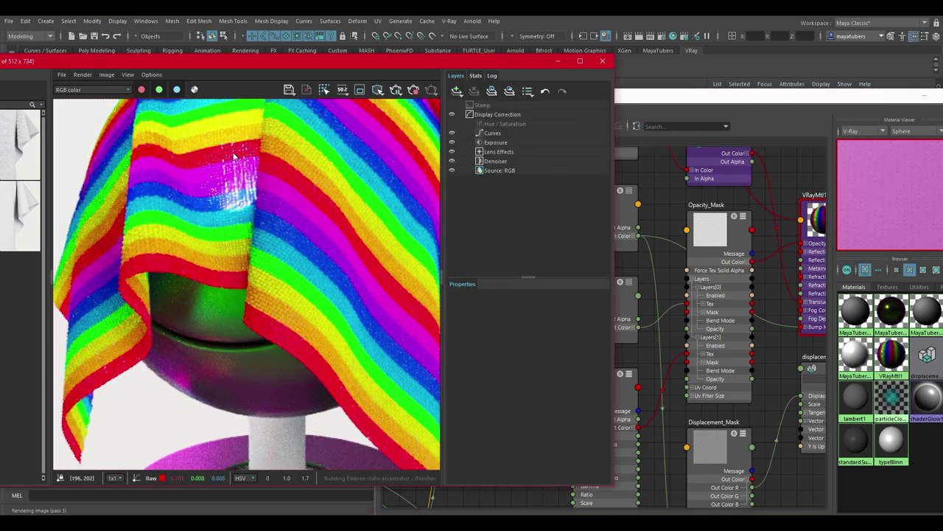
scroll(253, 214, down, 2)
drag(920, 95, 660, 74)
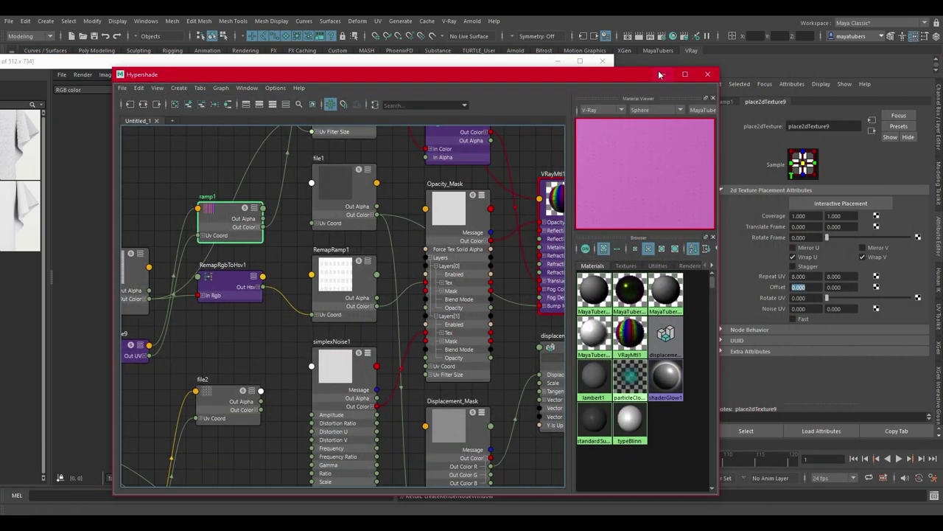
click(661, 74)
scroll(264, 221, up, 2)
scroll(264, 221, down, 2)
click(452, 151)
click(452, 160)
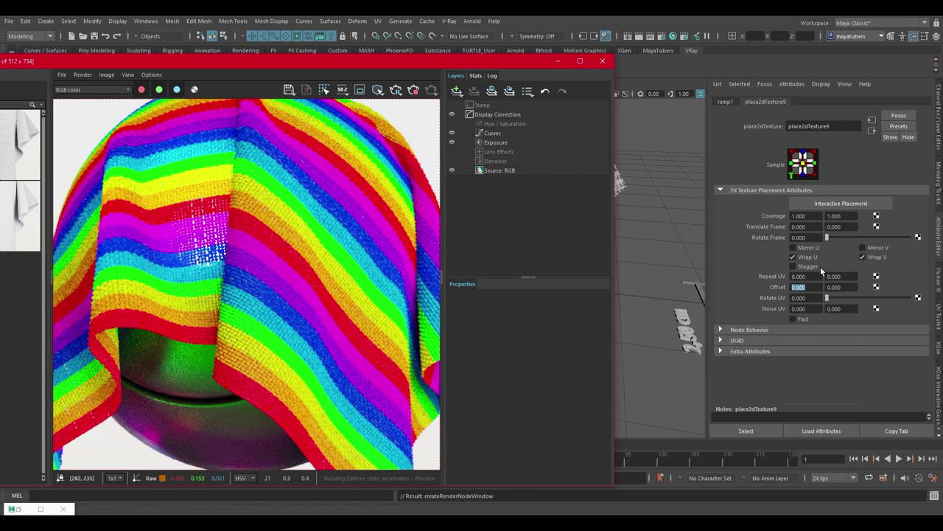
click(731, 102)
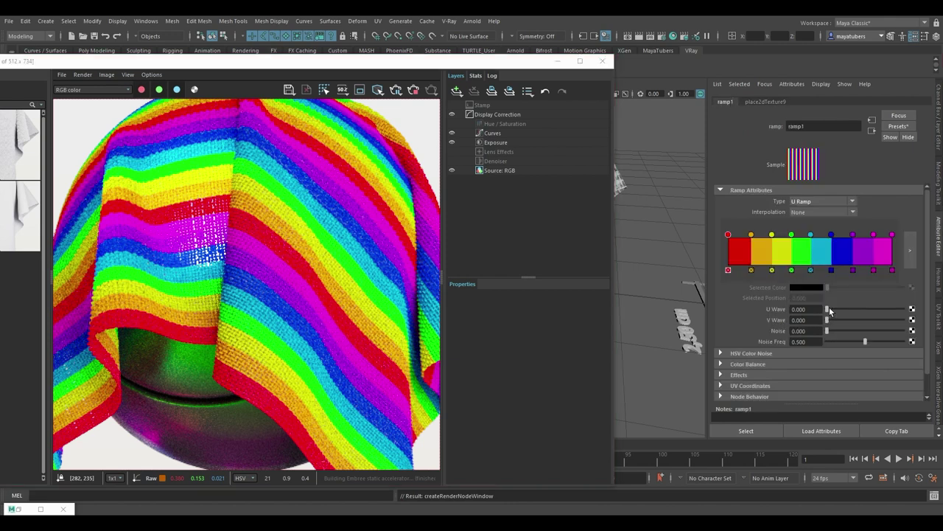
Try the Diagonal, Radial, Circular, Box, UV, Tartan and Four Corner ramp types on the cloth
click(828, 200)
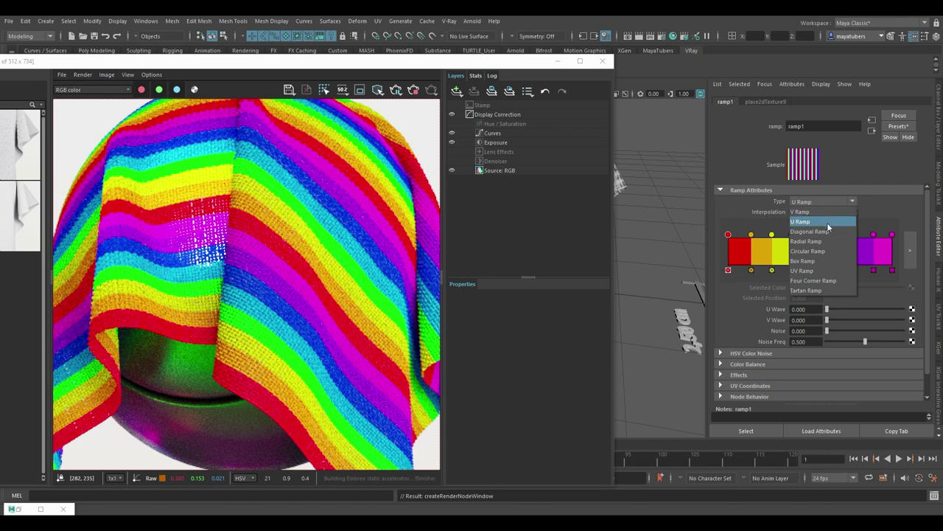
click(818, 232)
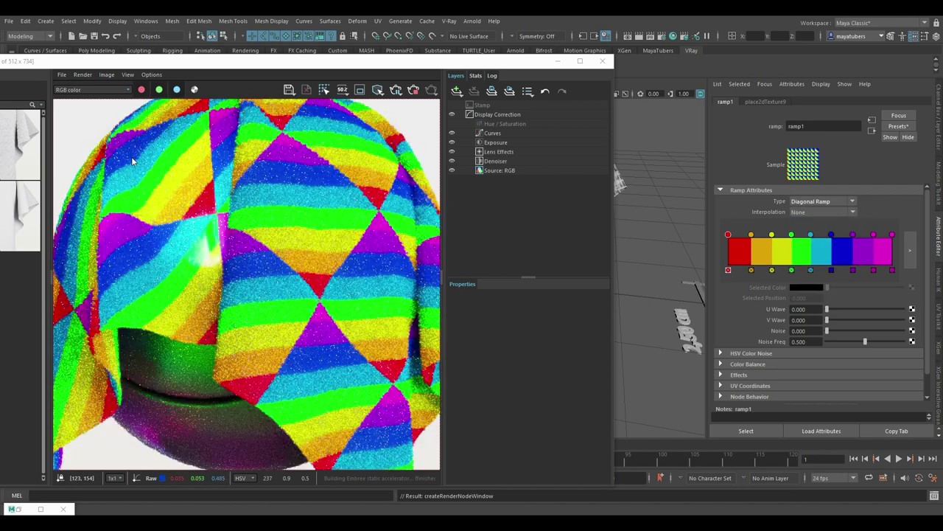
click(841, 202)
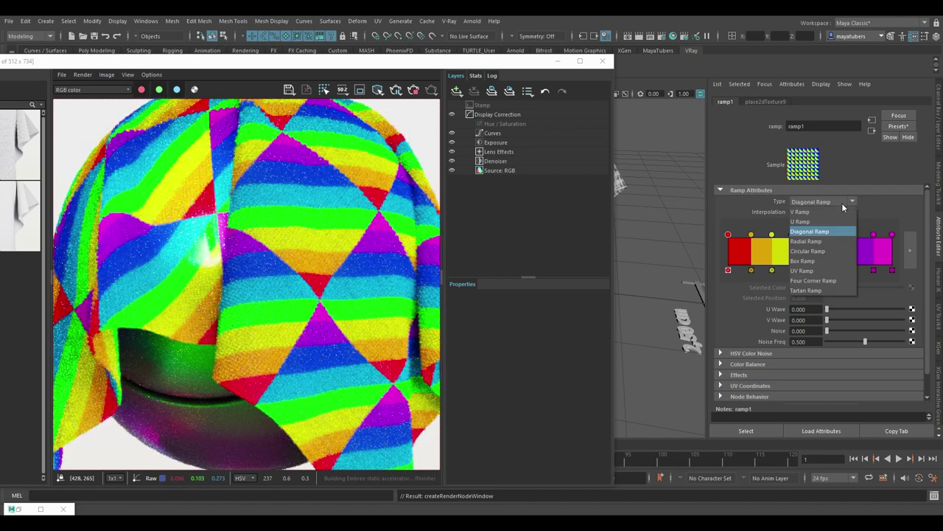
click(839, 242)
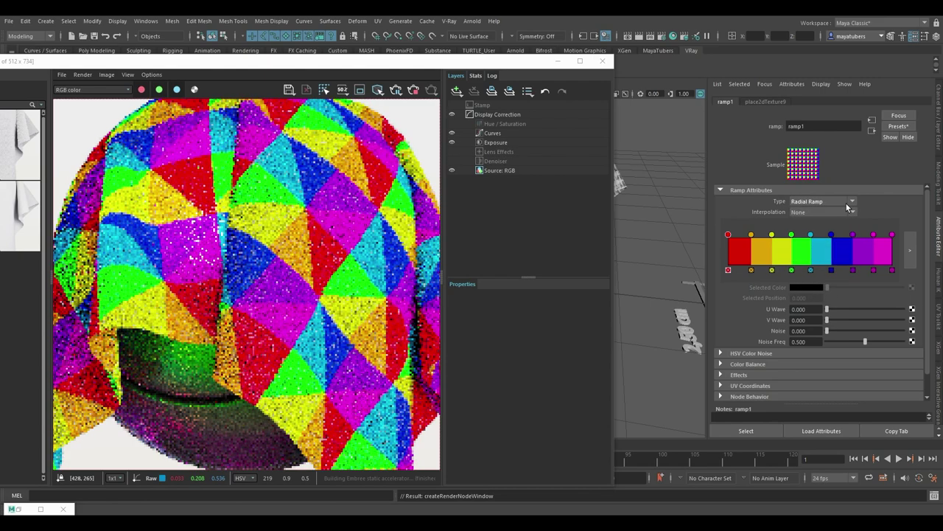
click(847, 202)
click(840, 244)
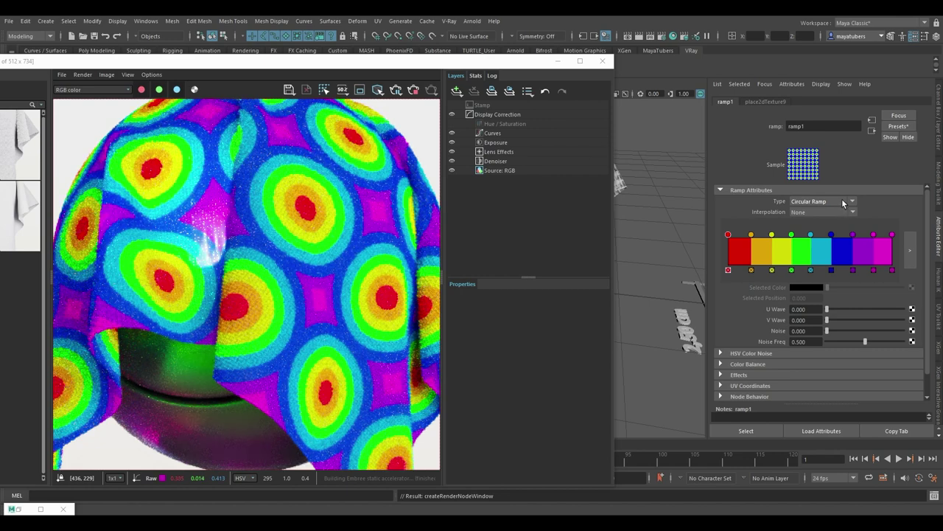
click(844, 200)
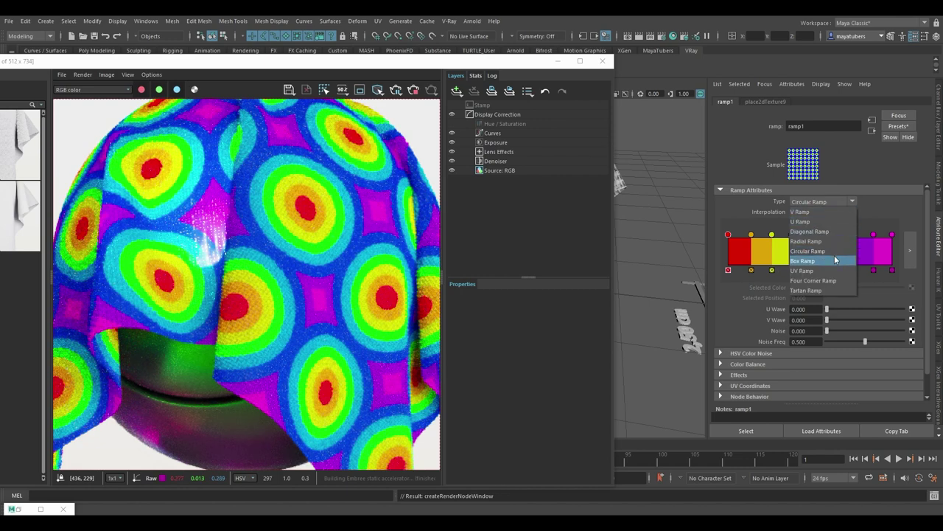
click(834, 256)
click(835, 201)
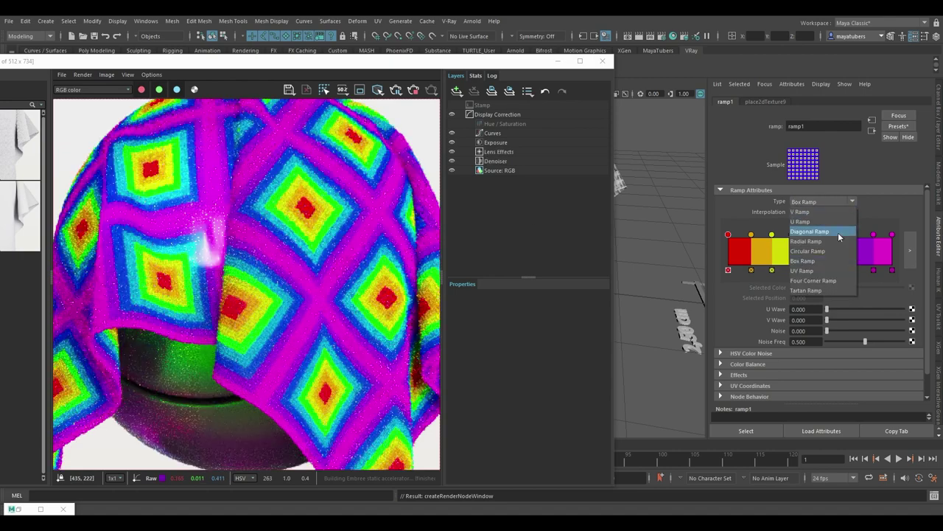
click(833, 270)
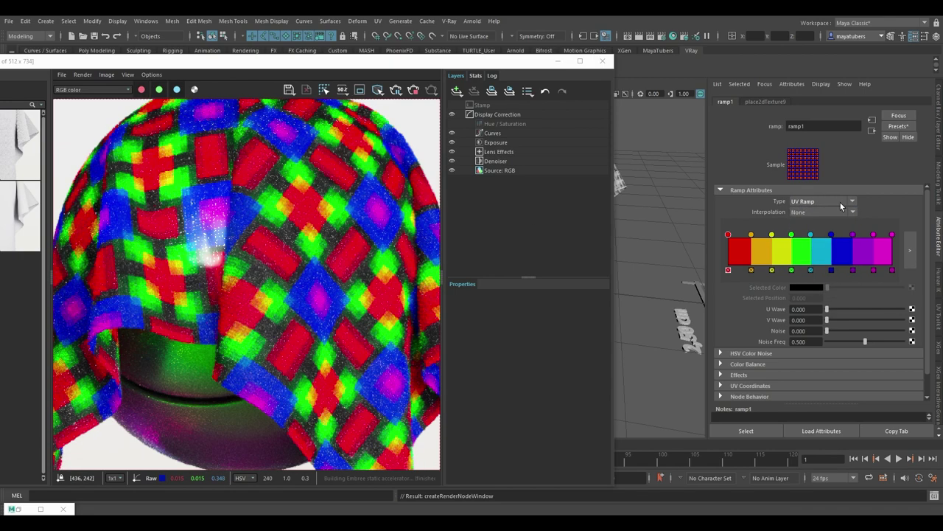
click(840, 201)
click(829, 289)
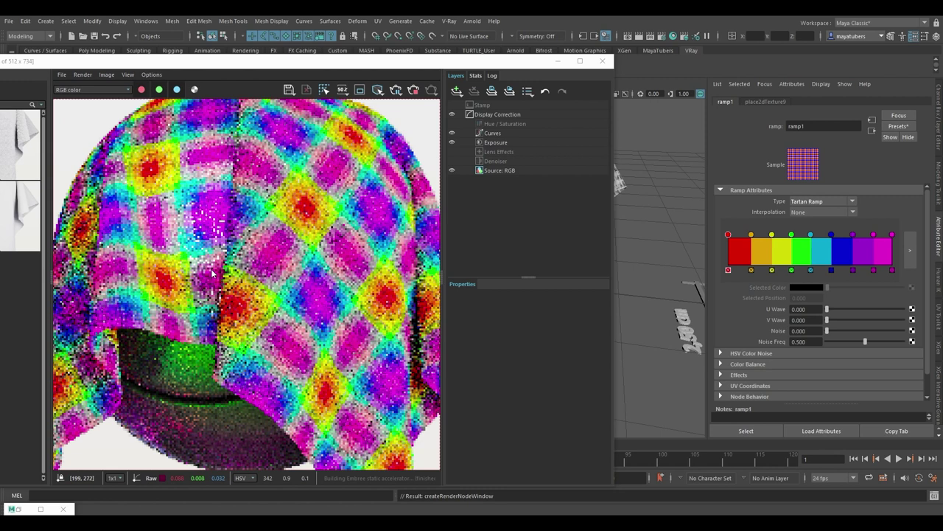
click(452, 161)
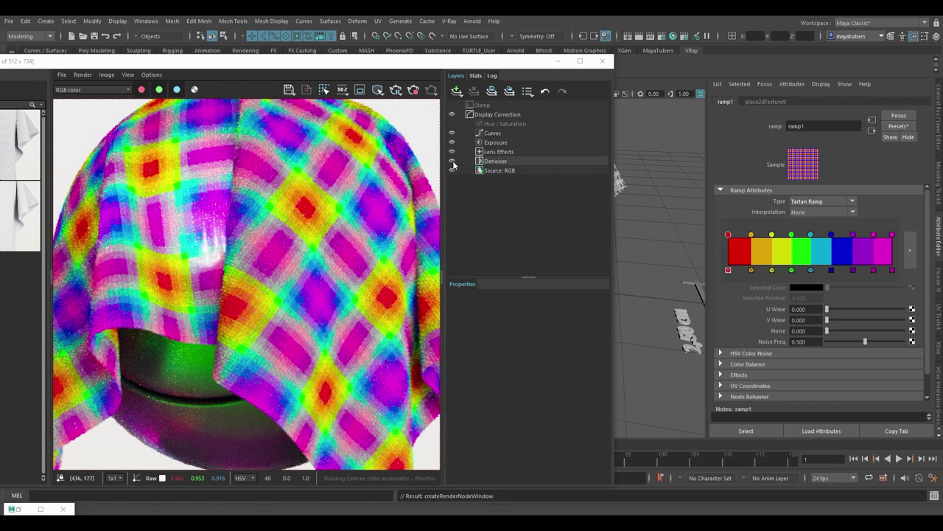
click(452, 151)
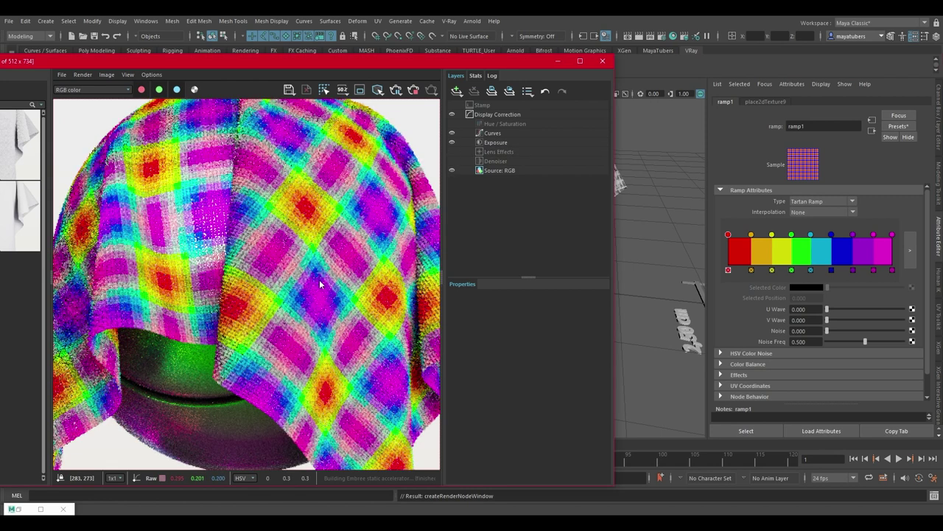
click(835, 200)
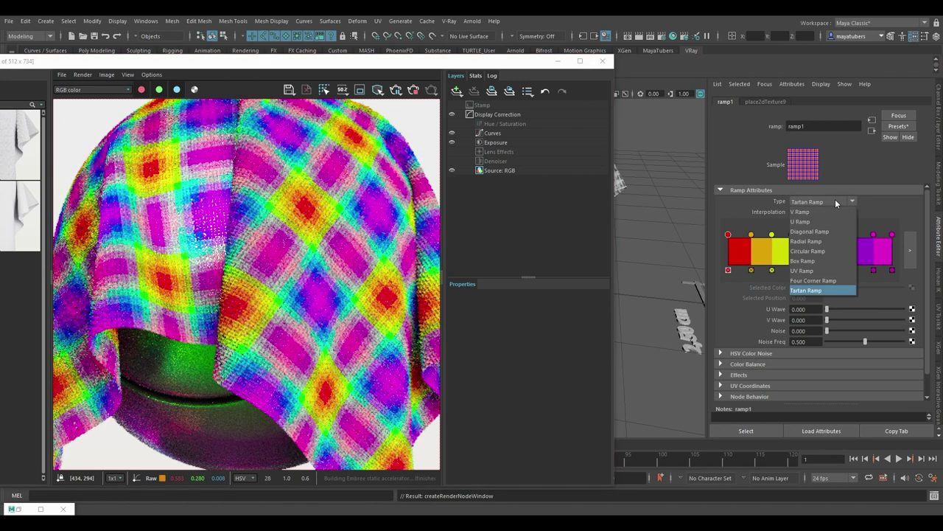
click(830, 278)
Set the ramp's horizontal repeat to 1 and its U Wave to 0.05
click(766, 101)
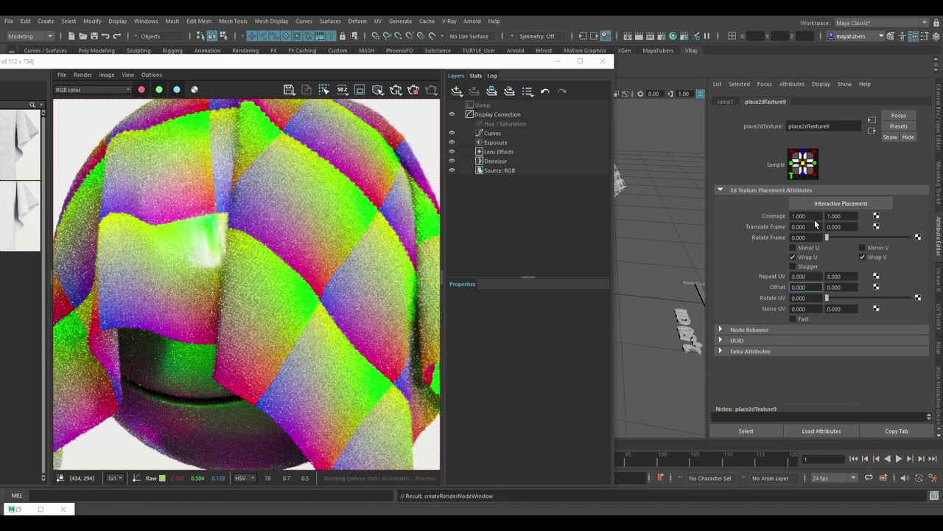
click(800, 276)
text(1)
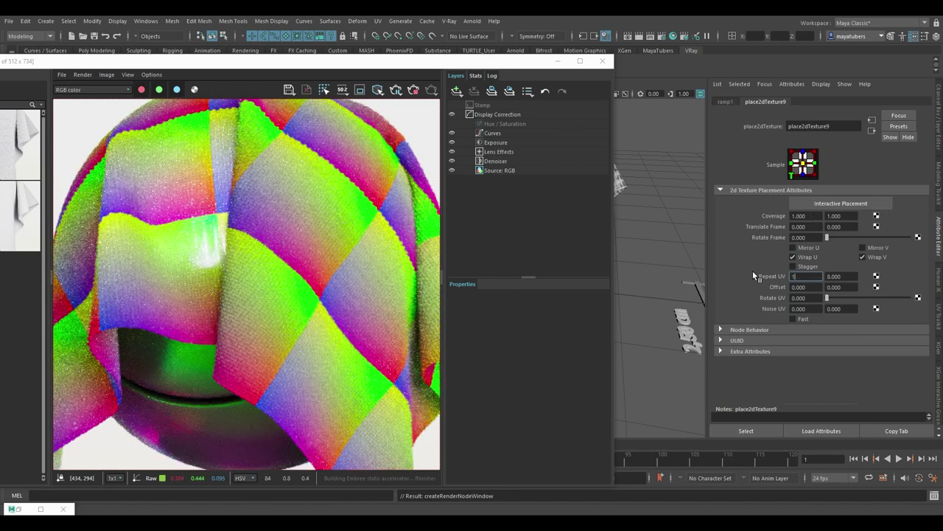
key(Tab)
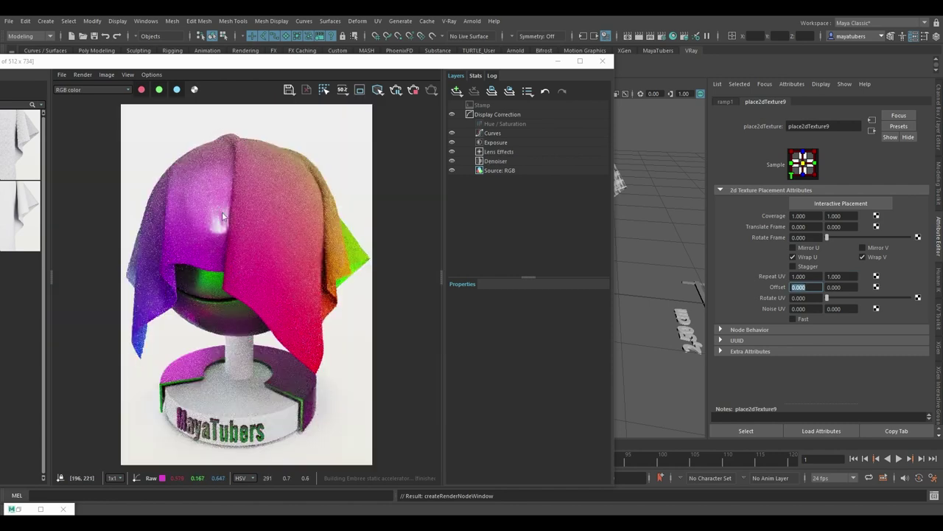
click(726, 101)
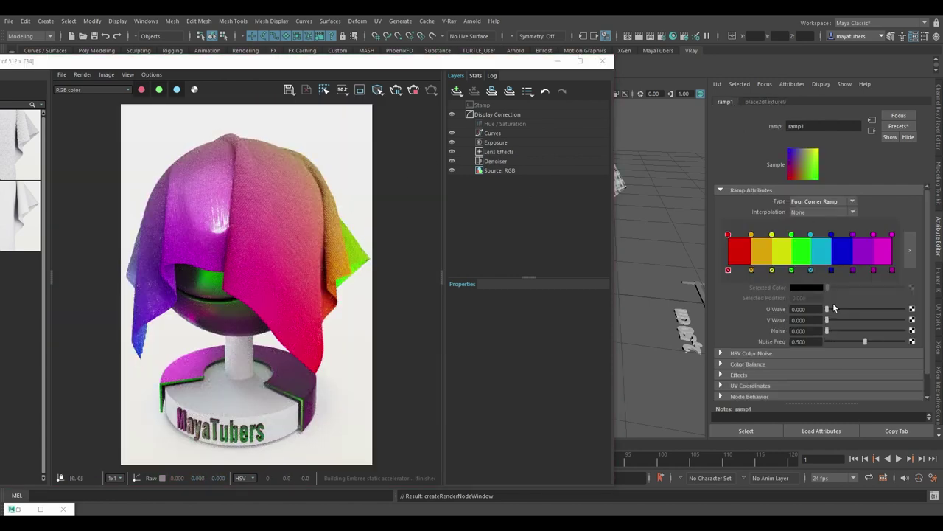
click(799, 308)
text(0.0)
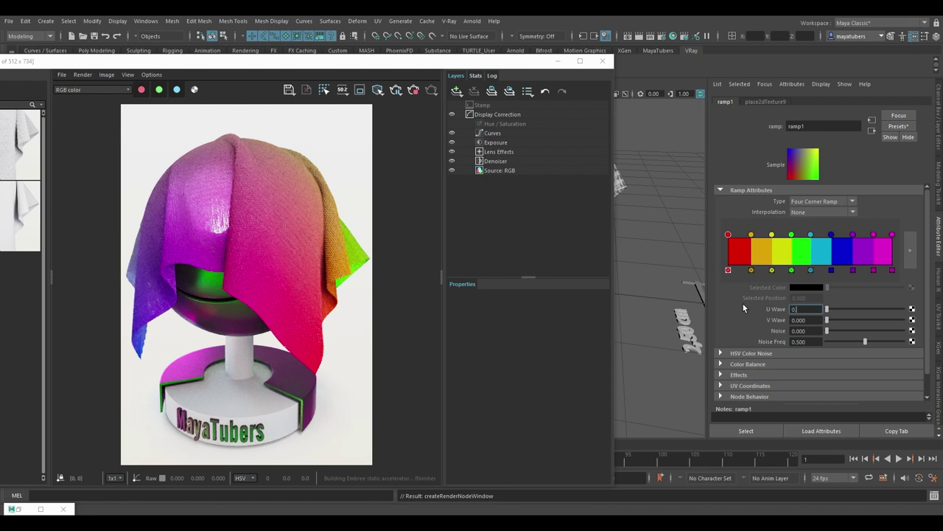
text(5)
key(Return)
Switch the ramp type back to U Ramp and select the horizontal repeat value
click(814, 201)
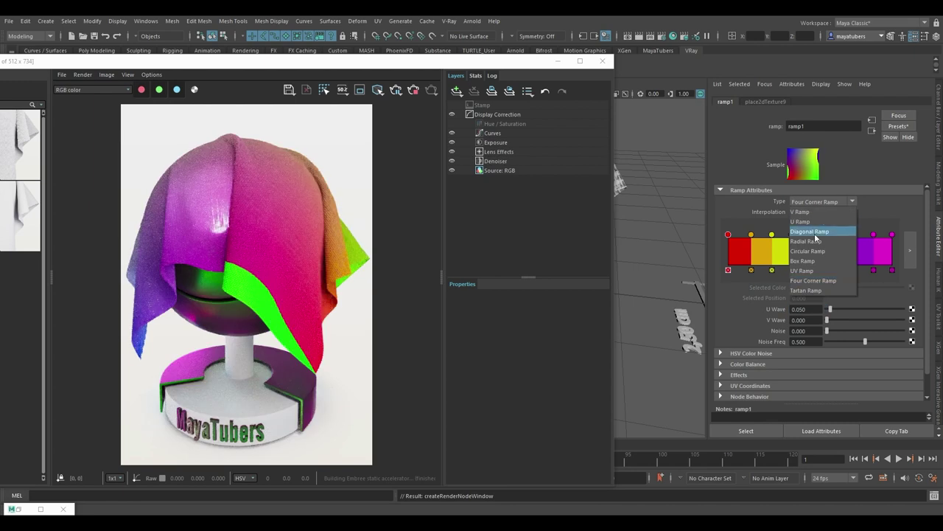
click(800, 221)
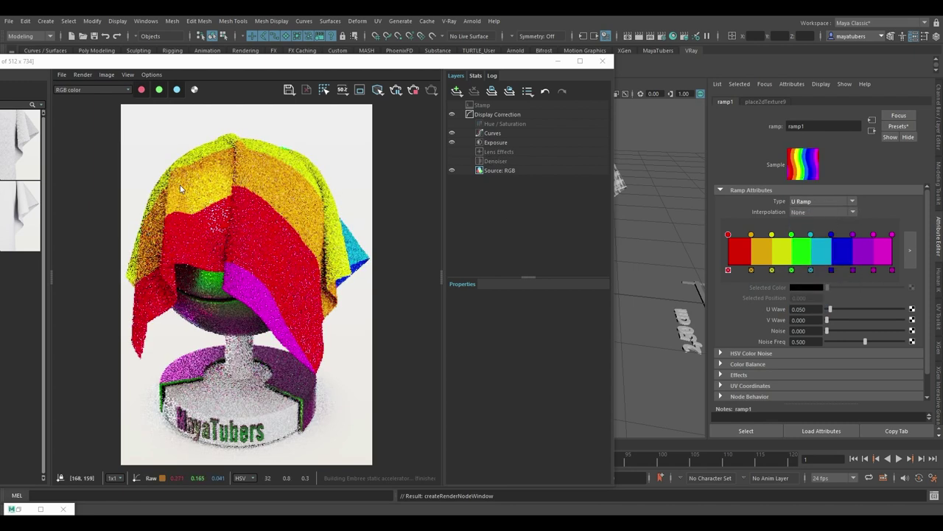
click(763, 102)
click(800, 276)
Set the rainbow ramp's Repeat UV to 8 by 25 for fine zigzag stripes
text(8)
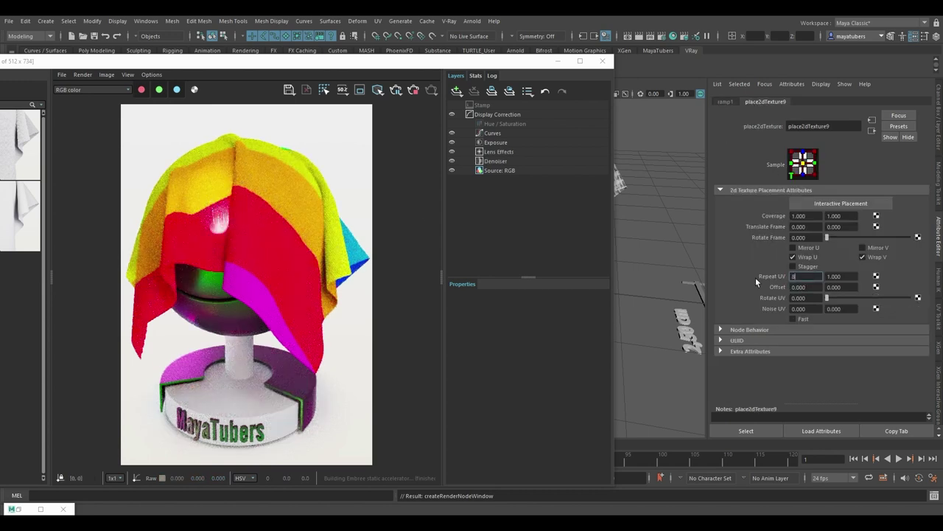
key(Tab)
text(25)
key(Tab)
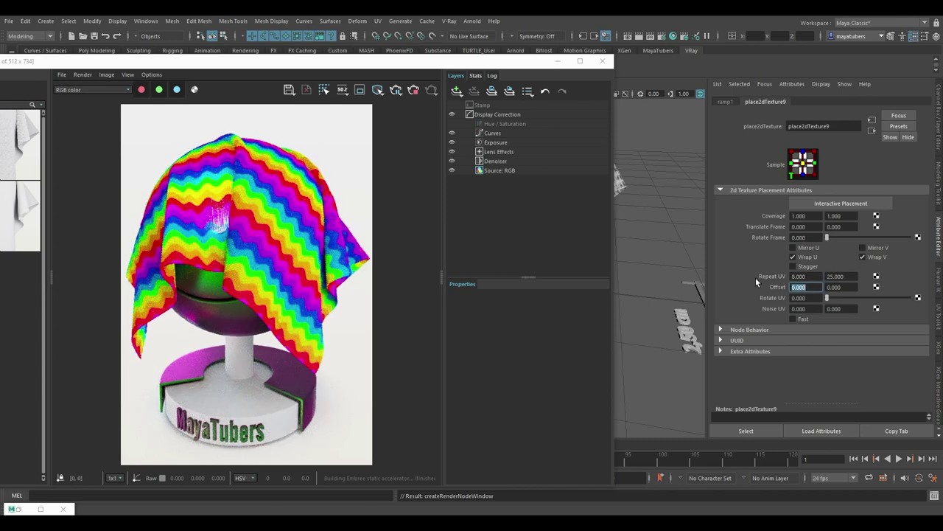
scroll(229, 289, up, 4)
scroll(229, 289, down, 4)
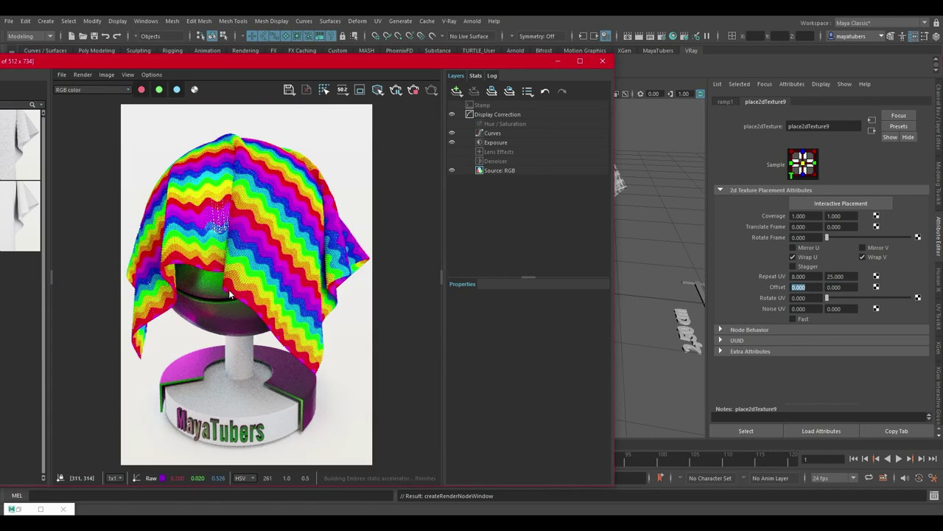
Test the ramp's HSV Noise slider, then set Noise back to 0
click(725, 101)
click(753, 354)
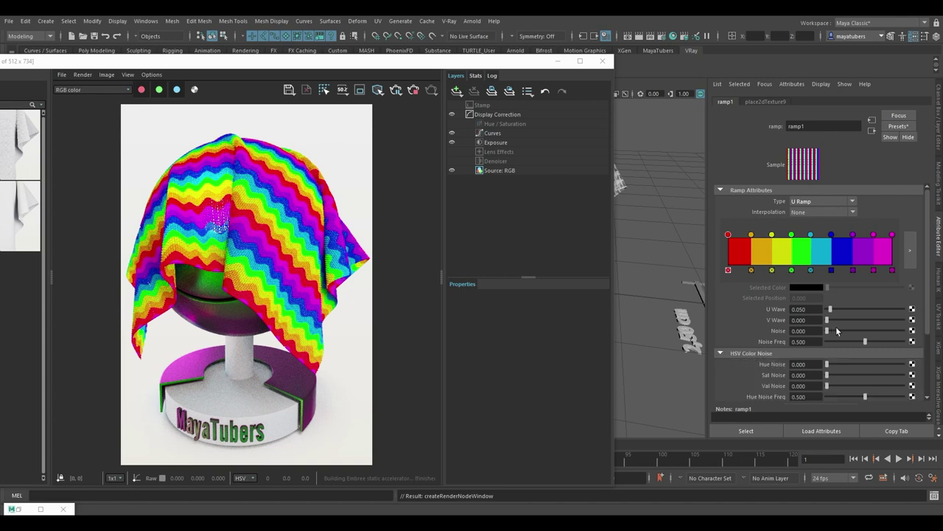
drag(832, 330, 840, 329)
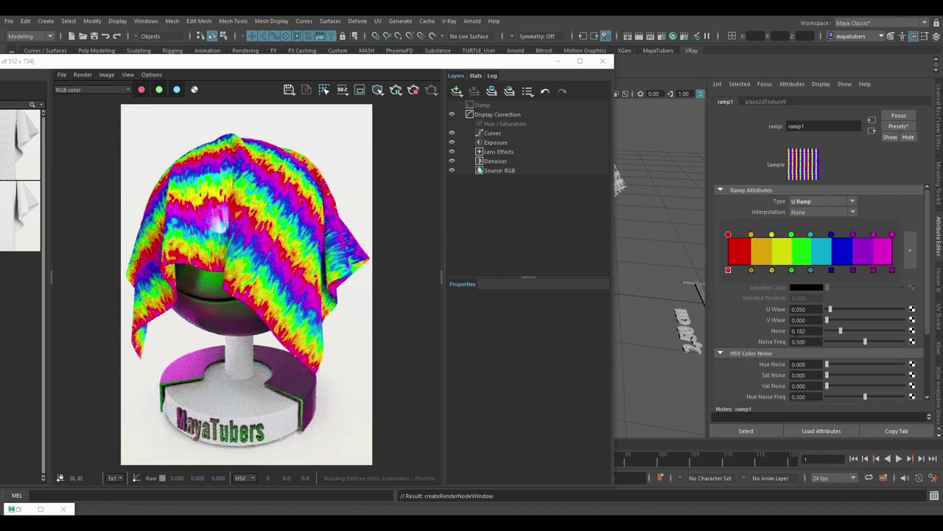
double_click(801, 330)
text(0)
key(Return)
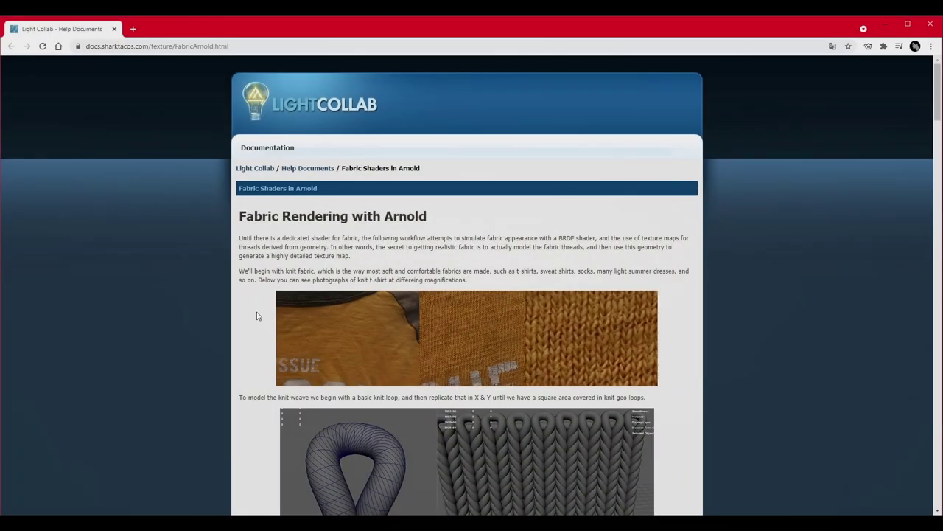
Scroll the Fabric Rendering with Arnold article down to the fabric maps download link
scroll(319, 178, down, 3)
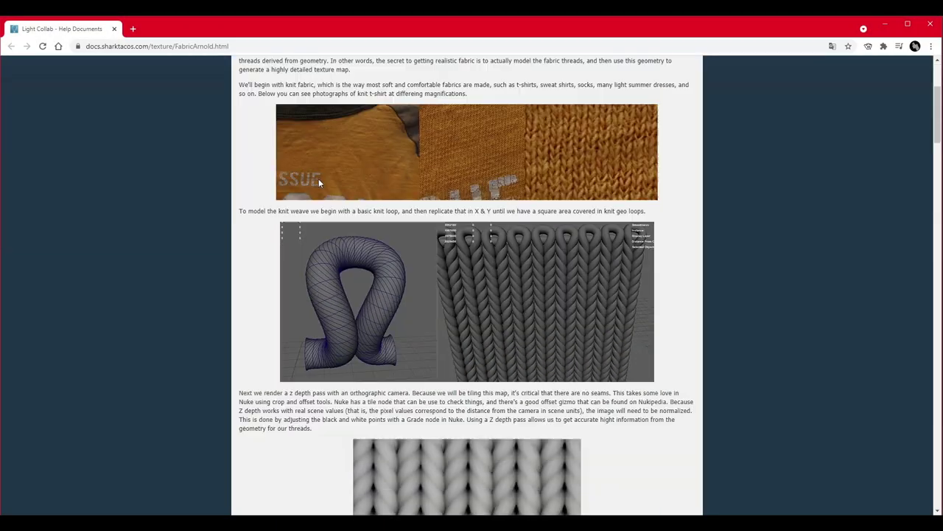
scroll(319, 180, down, 1)
scroll(501, 240, down, 8)
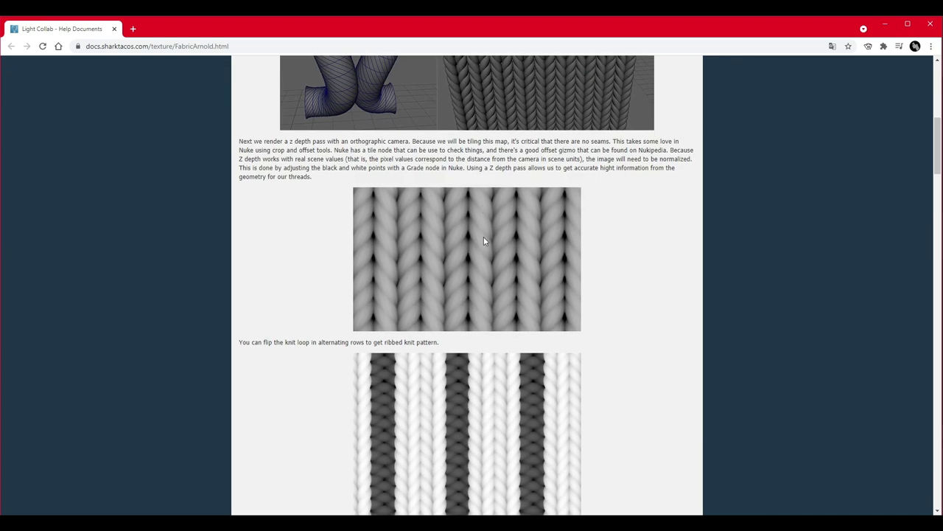
scroll(458, 251, down, 3)
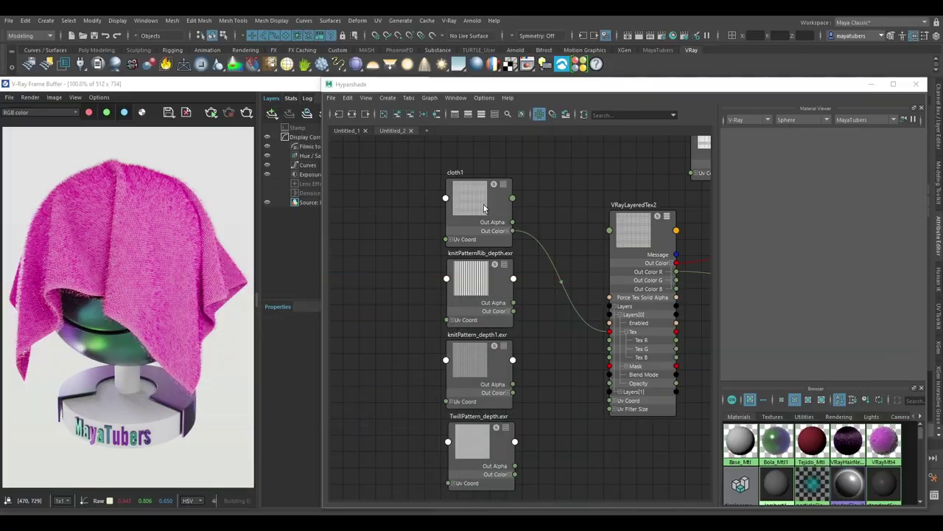
Connect knitPatternRib's Out Color to VRayLayeredTex Layers[0] Tex and check the render
click(485, 209)
drag(513, 311, 610, 332)
scroll(511, 227, up, 5)
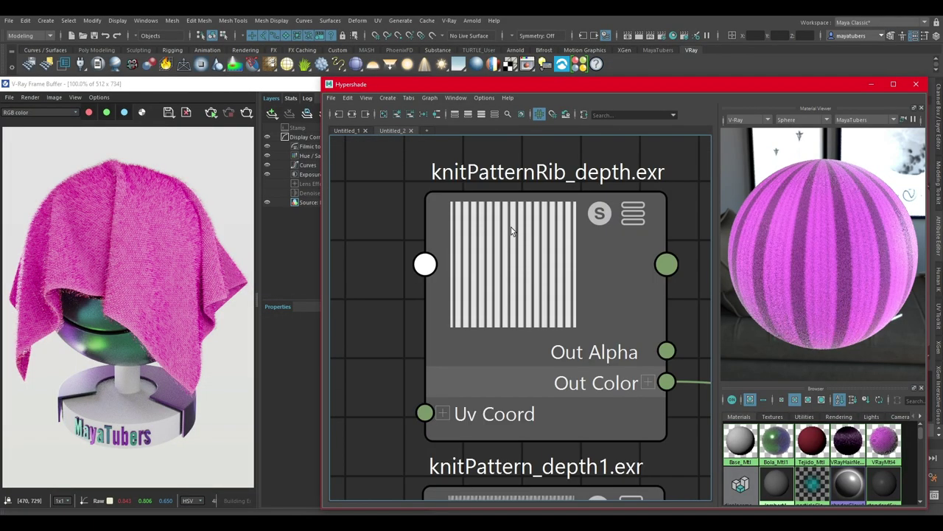
scroll(511, 227, down, 4)
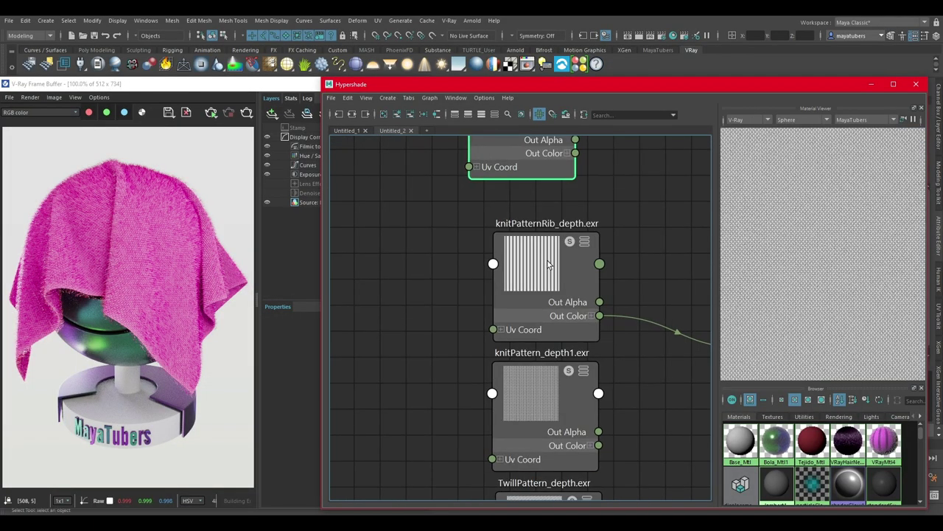
click(548, 265)
click(683, 237)
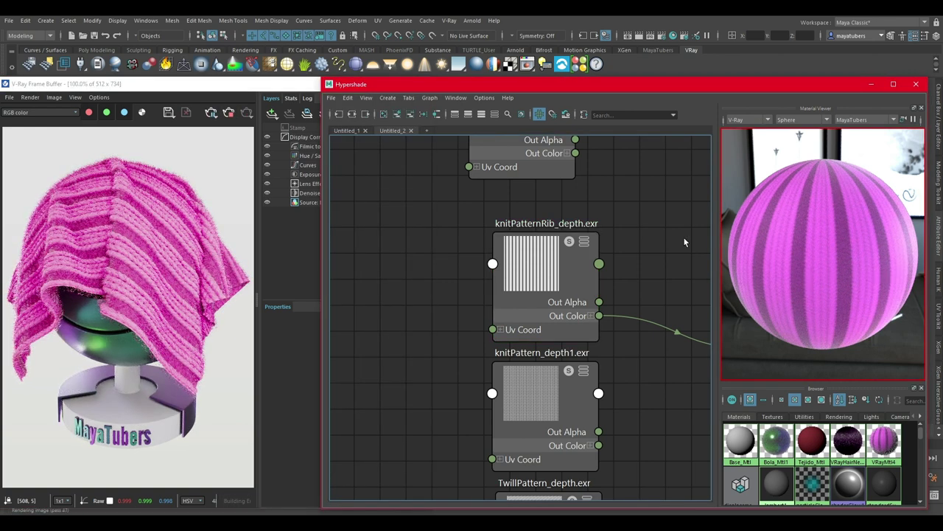
scroll(107, 252, up, 3)
click(111, 254)
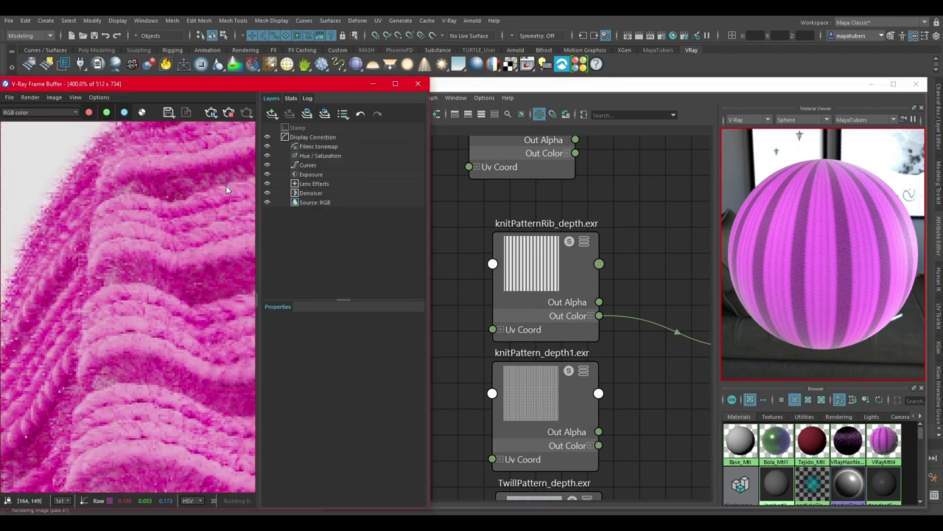
scroll(131, 260, down, 3)
Plug knitPattern_depth1.exr's Out Color into the same Tex input instead
click(354, 383)
scroll(457, 331, down, 2)
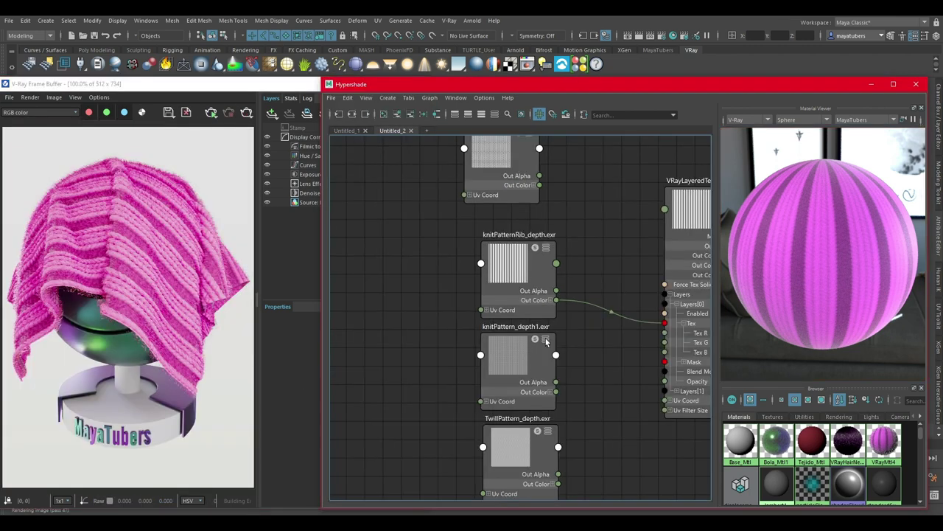
scroll(501, 299, up, 2)
drag(524, 318, 618, 245)
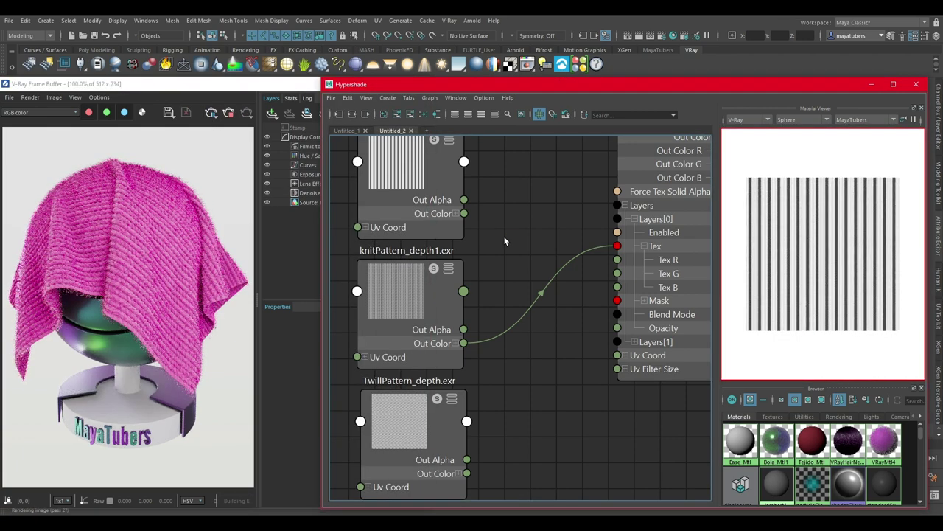
Connect TwillPattern_depth.exr to VRayLayeredTex Tex and inspect the diagonal twill render
scroll(148, 298, up, 3)
click(149, 297)
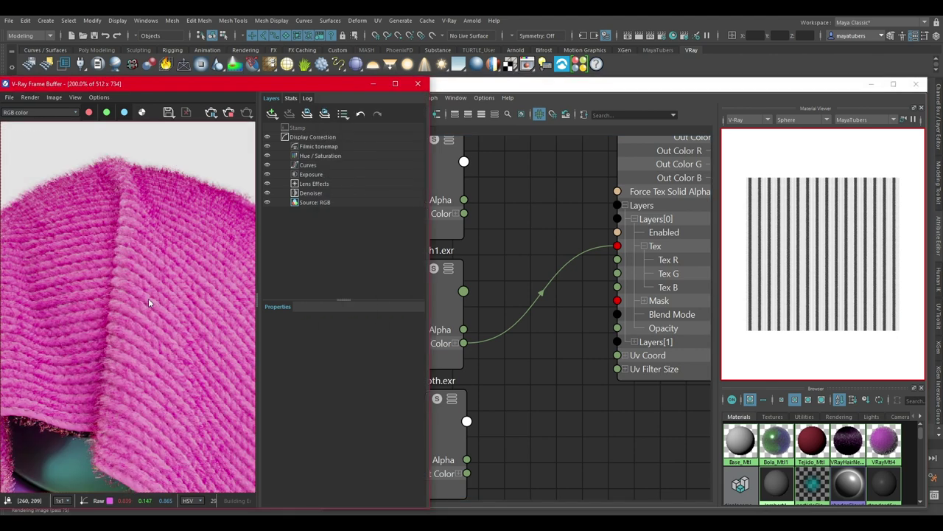
scroll(145, 283, down, 3)
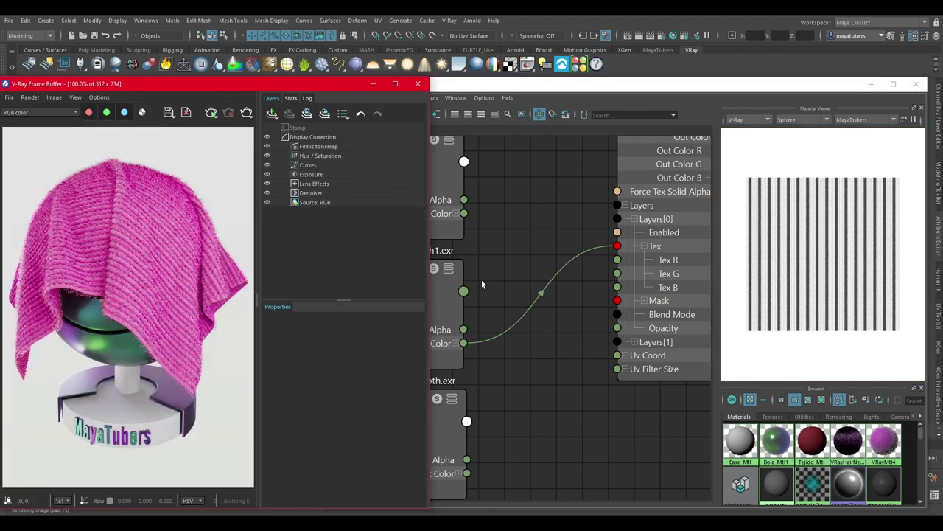
click(482, 279)
drag(467, 473, 619, 246)
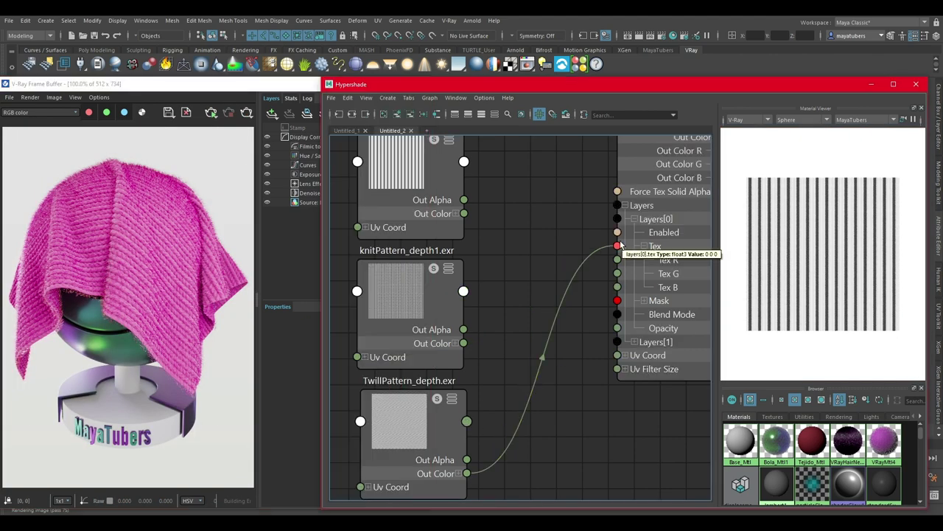
click(206, 147)
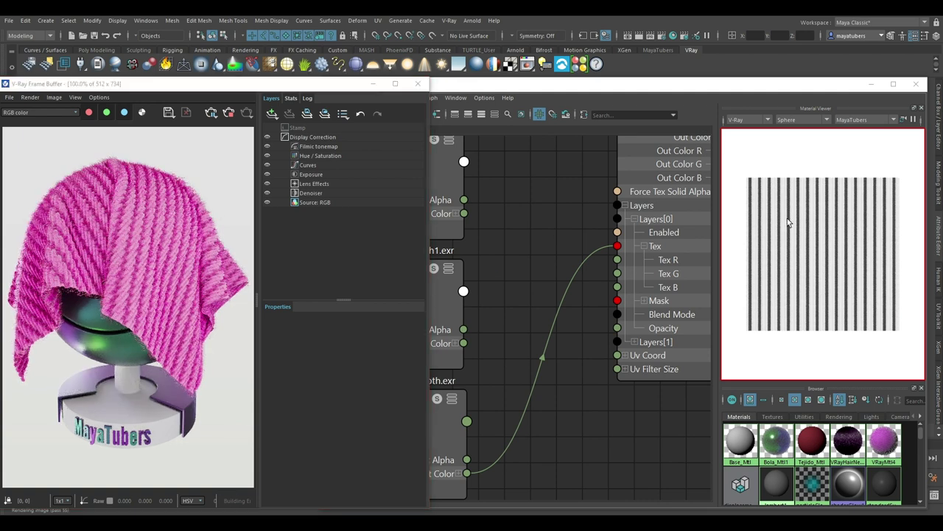
scroll(107, 242, up, 3)
click(147, 247)
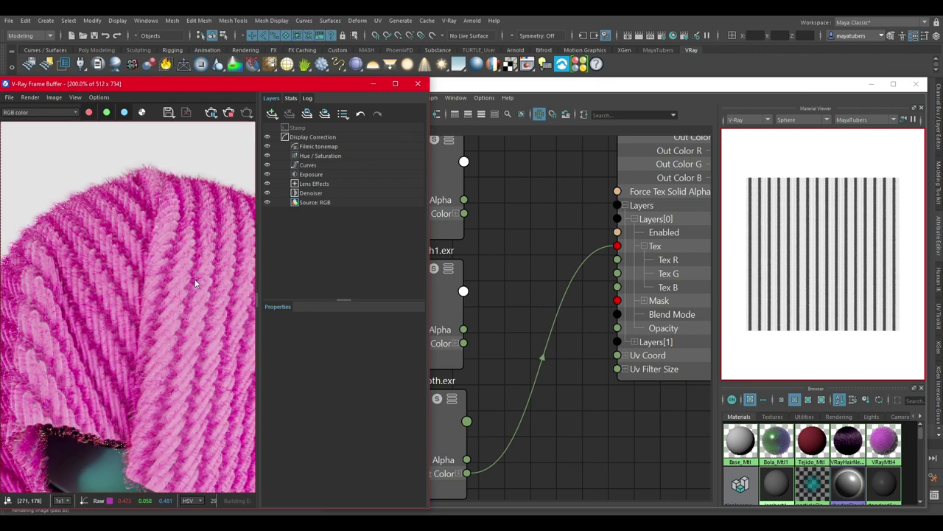
scroll(163, 247, down, 4)
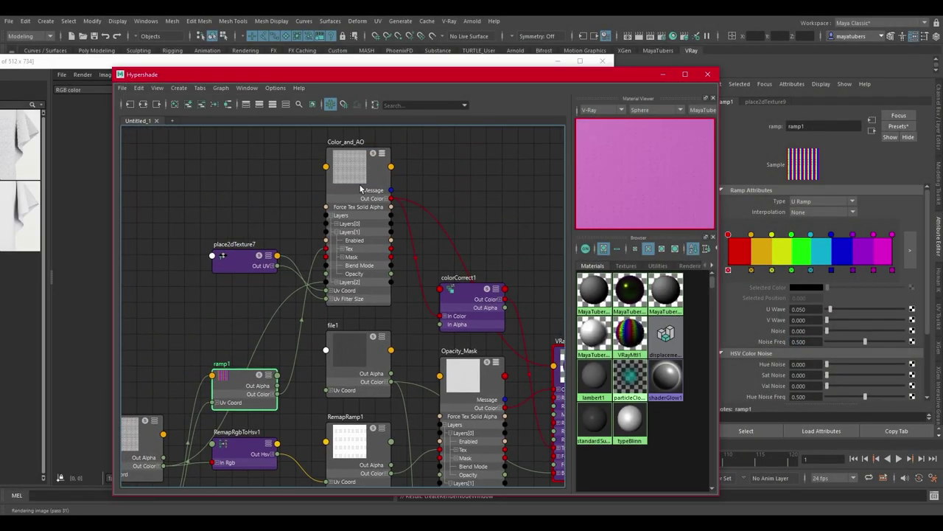
Select the Color_and_AO layered texture node, then minimize the Hypershade window
click(360, 190)
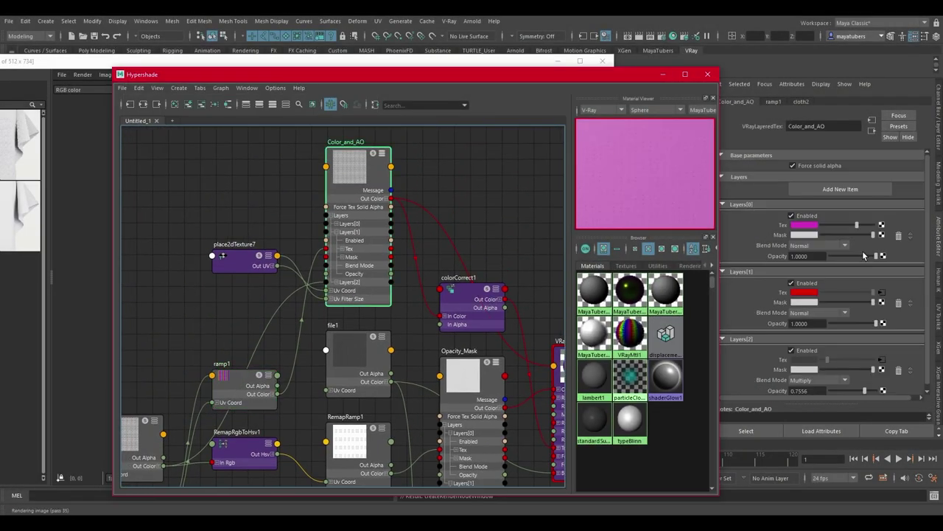
click(663, 73)
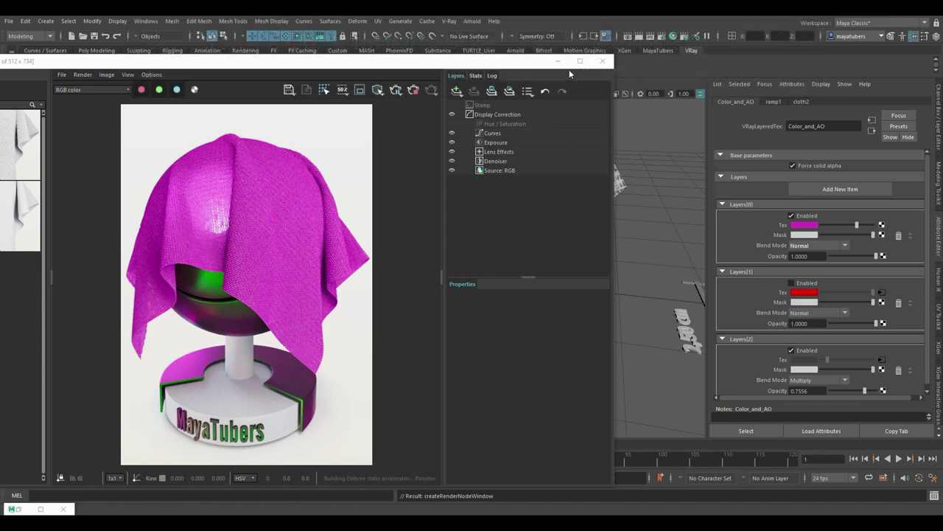
Open the MayaTubers UV Editor, select the cloth from the render, check its UVs, then close it
click(654, 50)
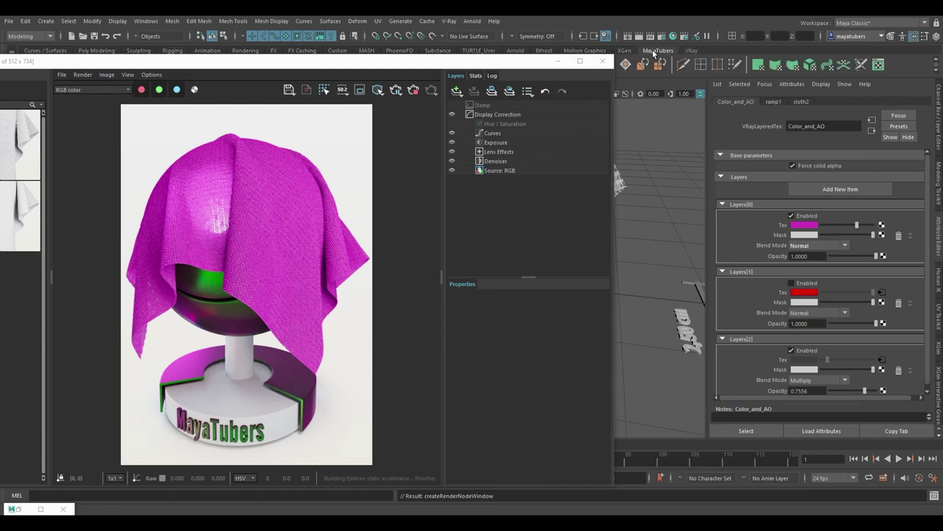
click(879, 65)
drag(619, 95, 775, 106)
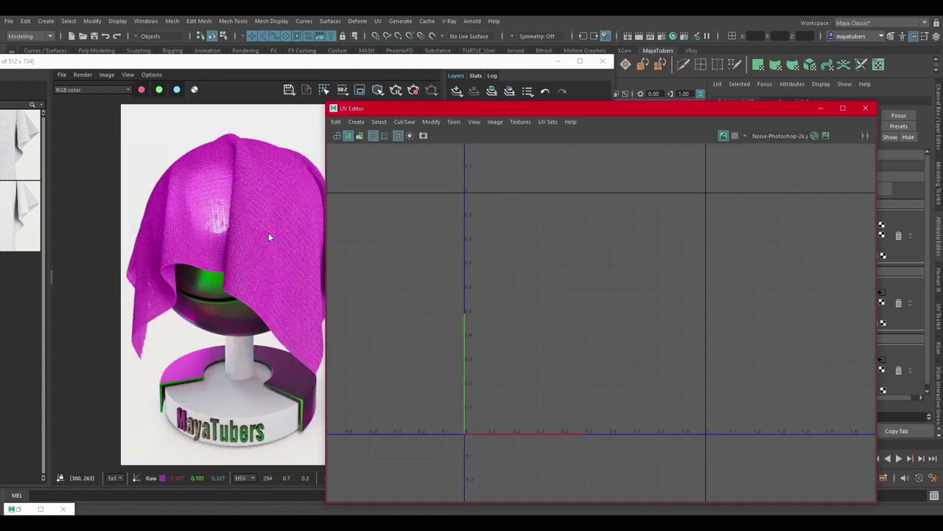
right_click(269, 233)
click(281, 239)
click(720, 111)
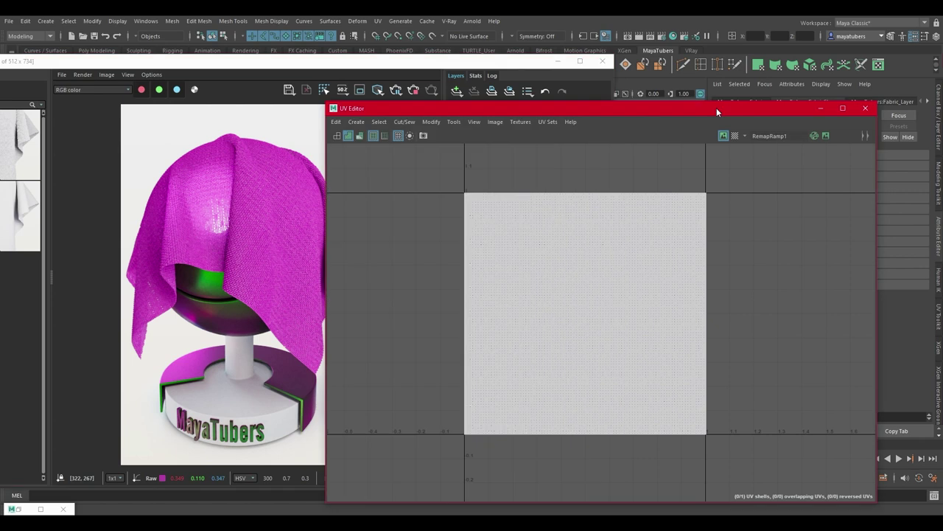
click(866, 109)
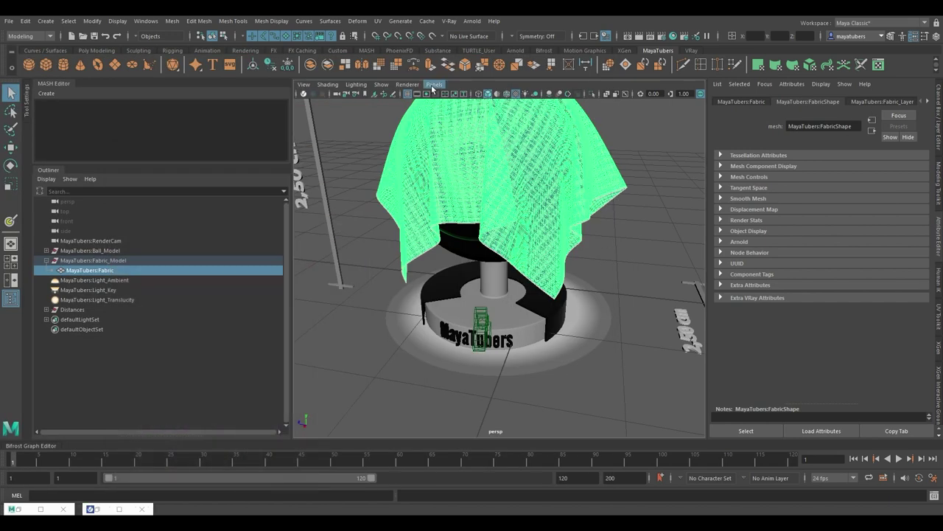
Look through MayaTubers:RenderCam in the viewport and select the fabric mesh
click(434, 84)
mouse_move(479, 94)
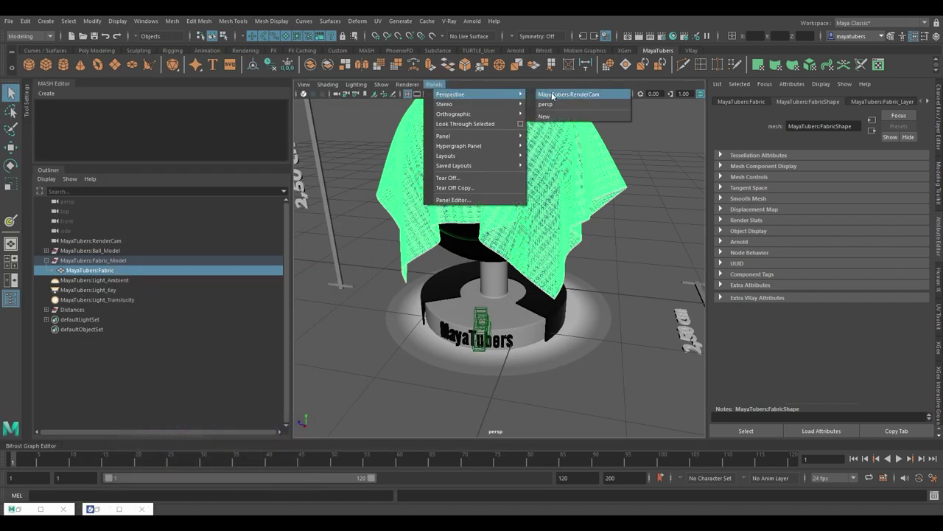
click(553, 95)
click(622, 157)
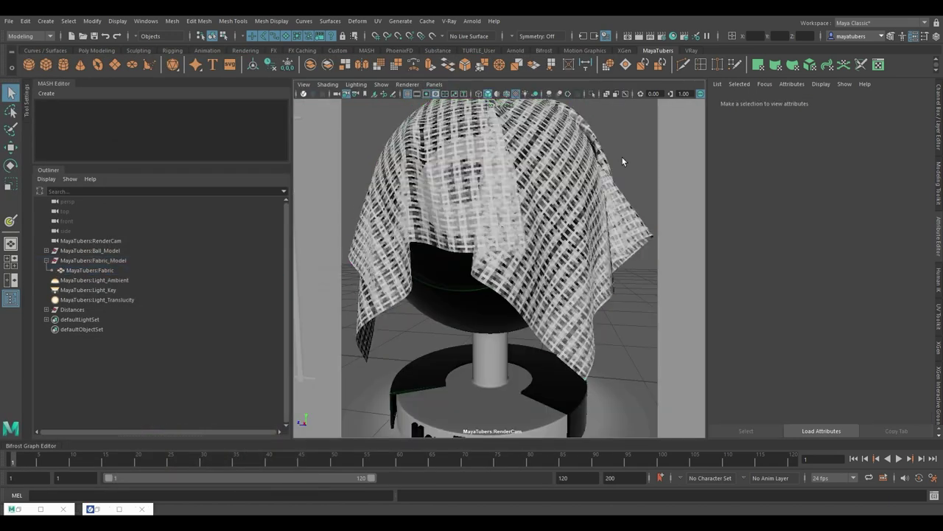
click(487, 199)
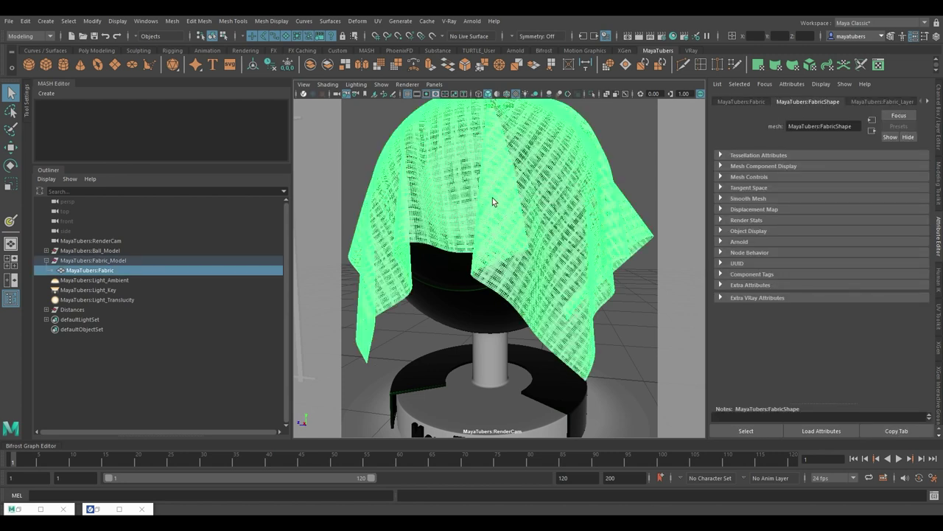
Open the XGen Editor from the XGen shelf's Generate menu
click(939, 356)
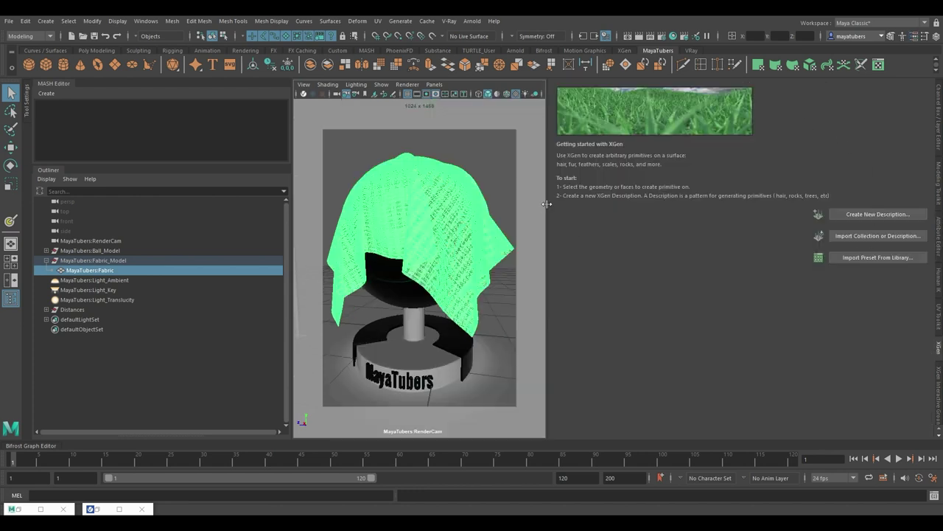
click(939, 116)
click(628, 50)
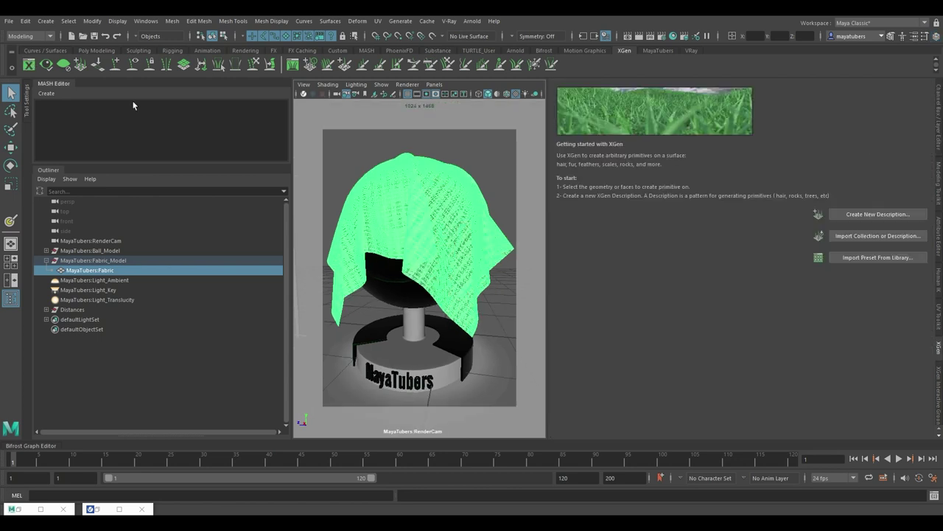
click(28, 64)
click(400, 21)
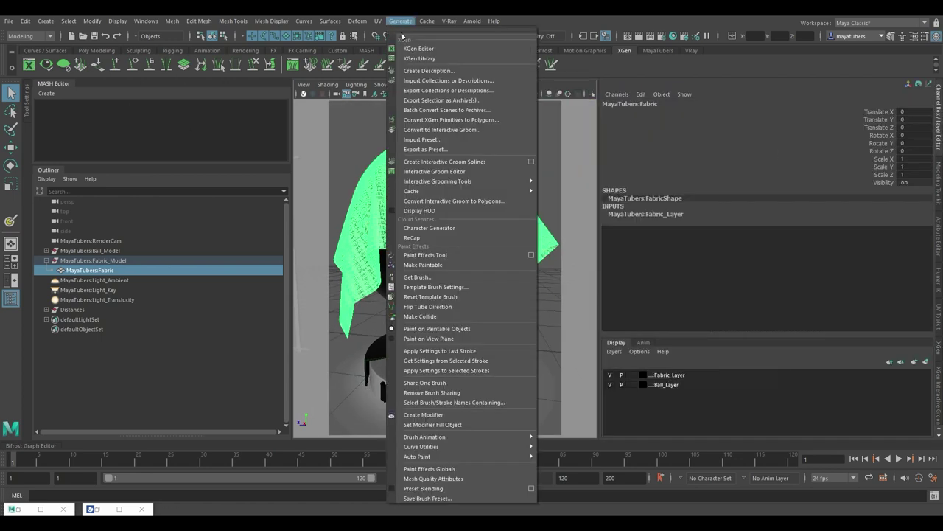
click(411, 49)
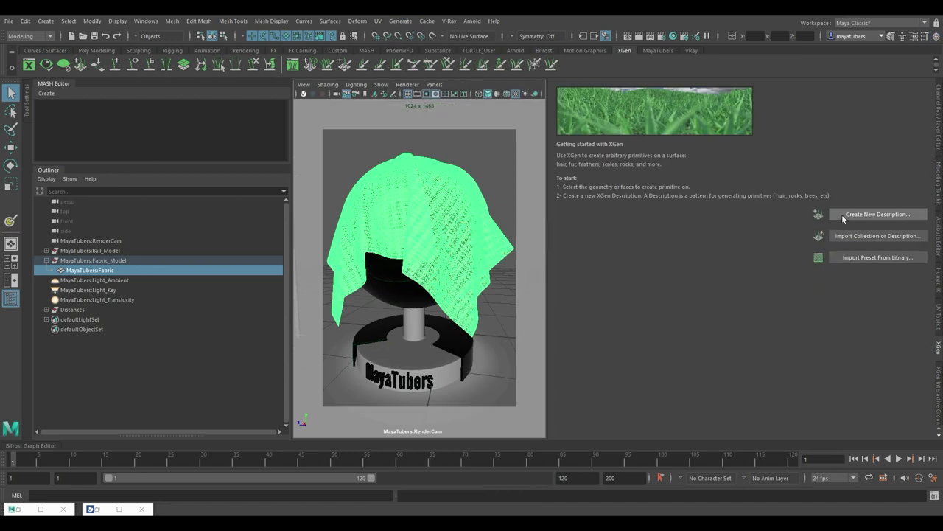
Name the description DES_Tutorial_Fabric_V5 and collection COL_Fur_Short, keep Splines, and create it
click(853, 214)
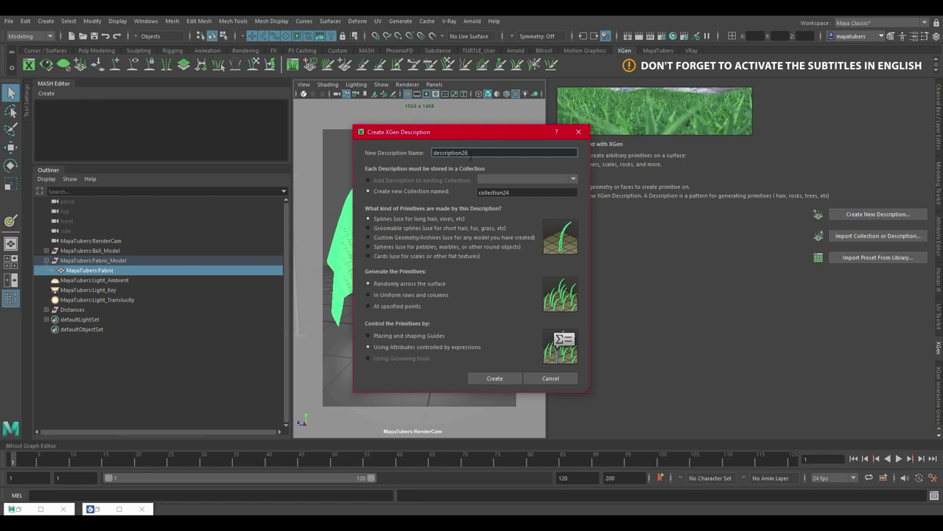
drag(478, 153, 427, 156)
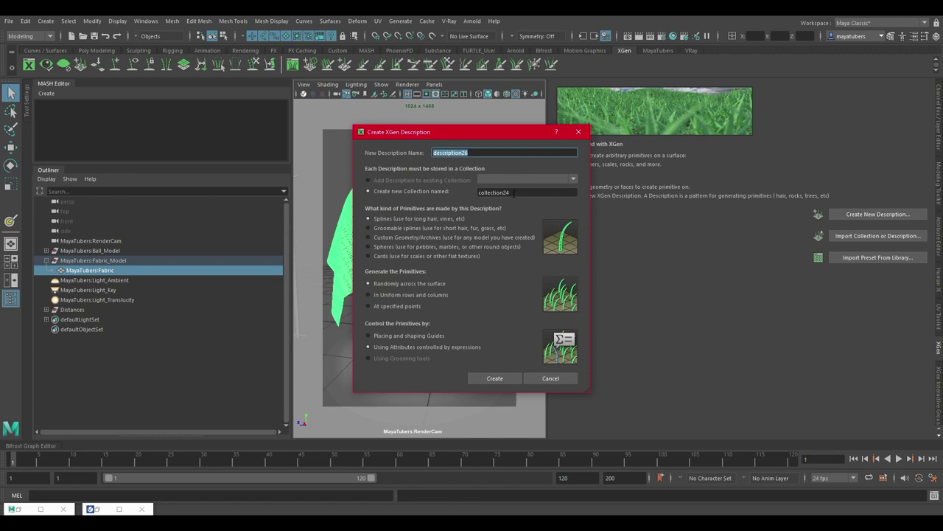
drag(509, 193, 464, 196)
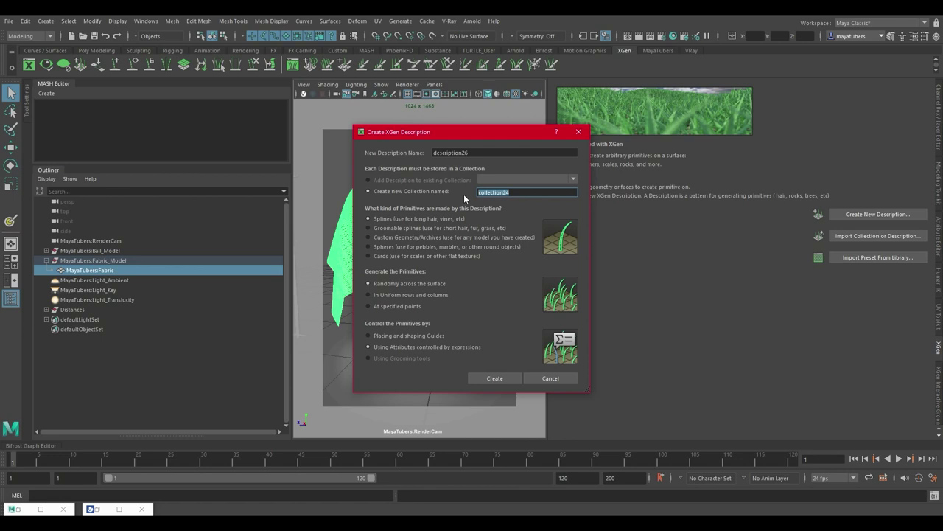
text(COL_Fur_Short)
key(shift+Tab)
text(DES_Tutorial_Fabric_V5)
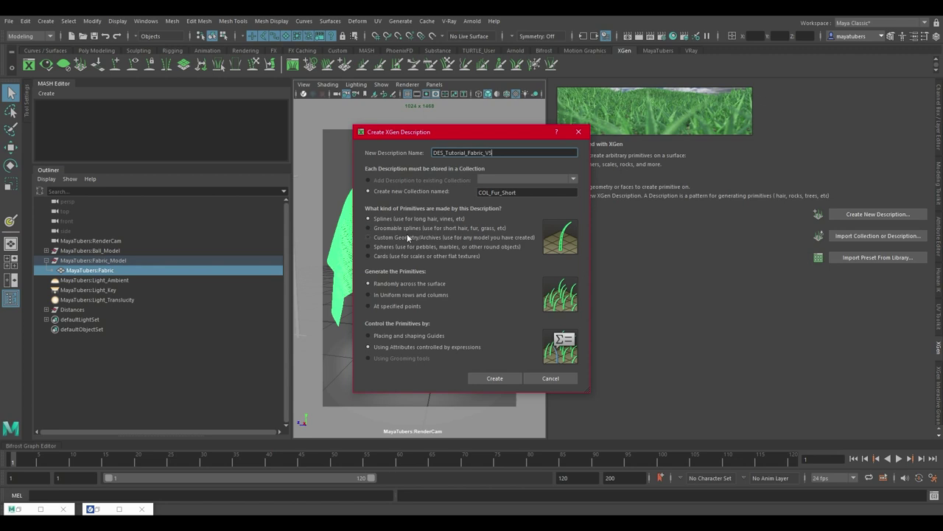
click(396, 229)
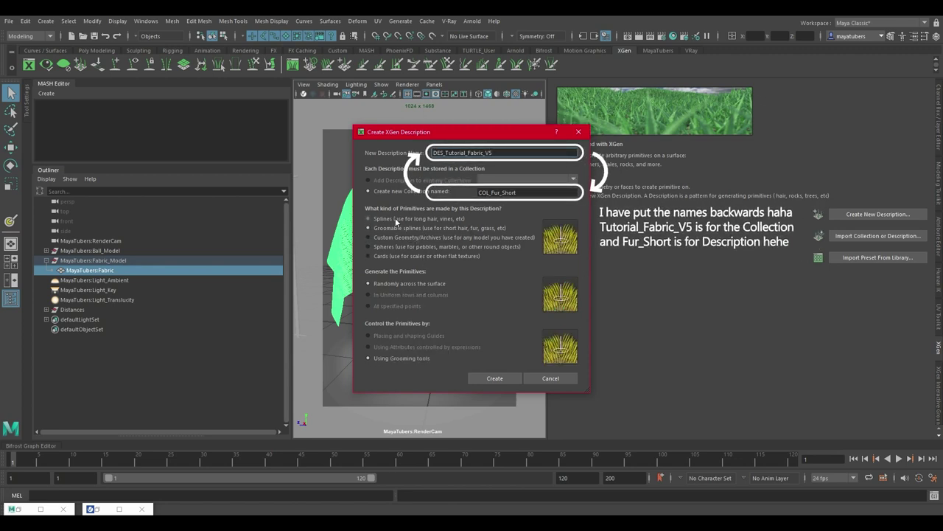
click(397, 220)
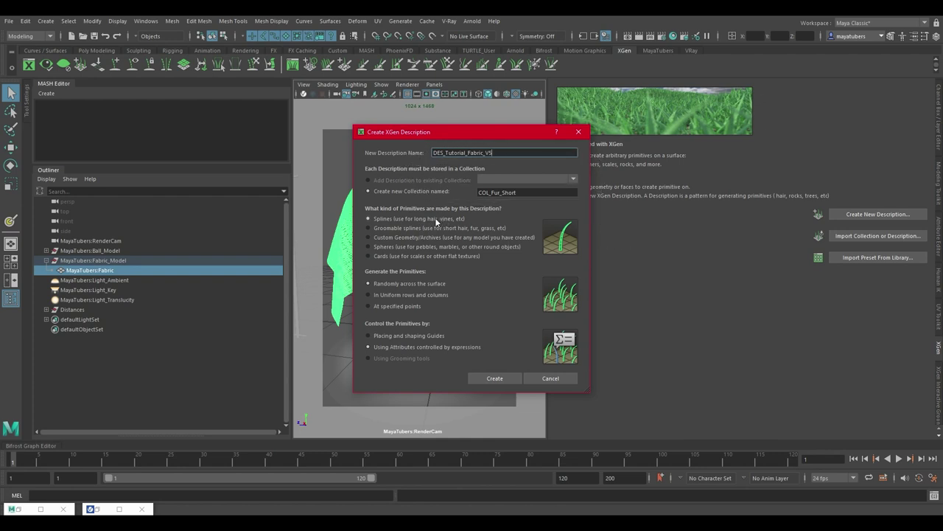
click(502, 379)
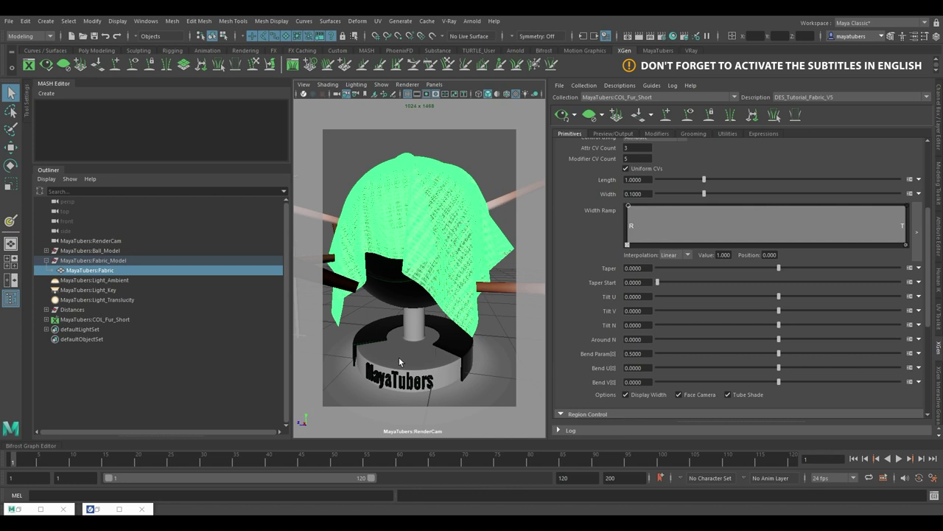
Shorten the fur splines by dragging Length down to 0.31
click(628, 180)
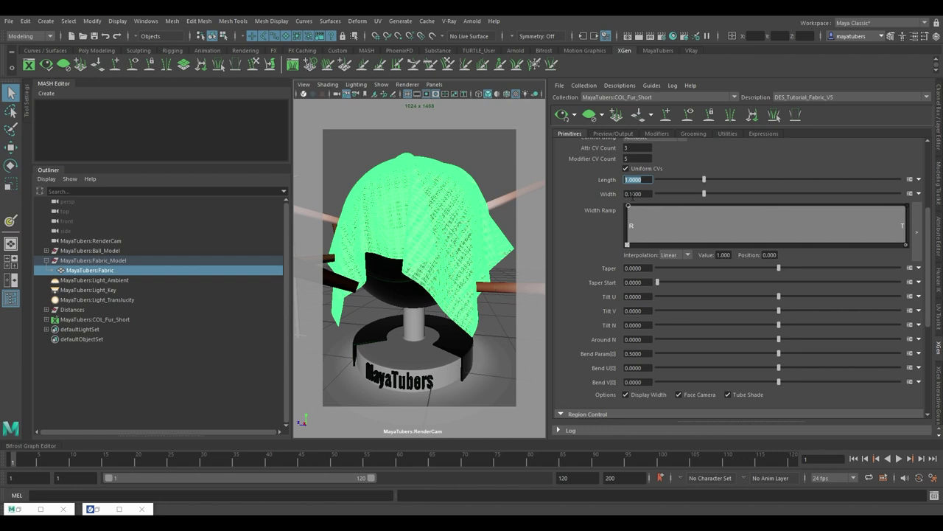
drag(703, 179, 776, 194)
scroll(691, 179, up, 5)
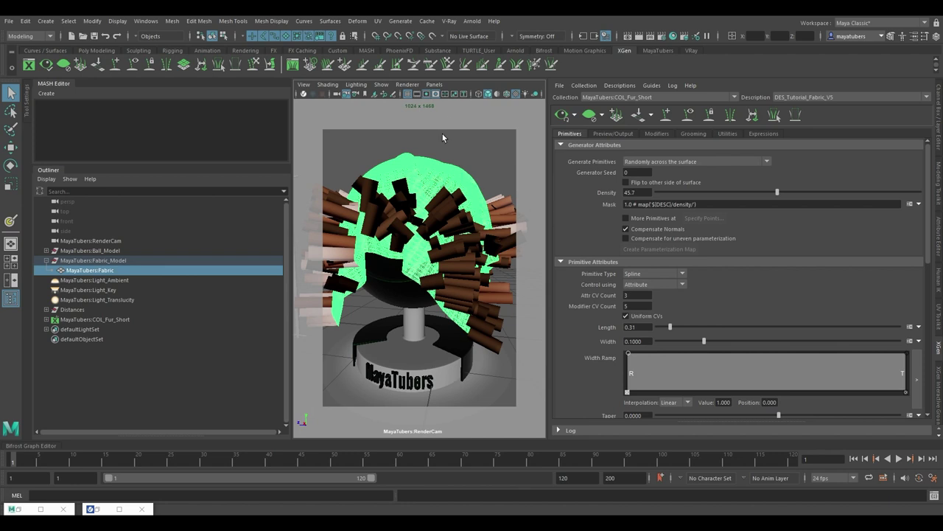
click(434, 86)
Look through the persp camera, frame and orbit the fabric, and widen the viewport
mouse_move(456, 96)
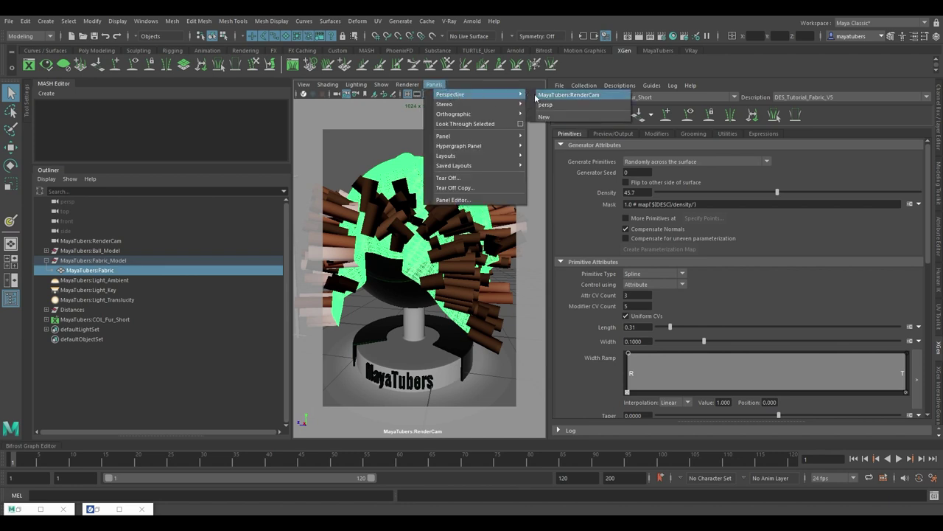
click(552, 100)
key(f)
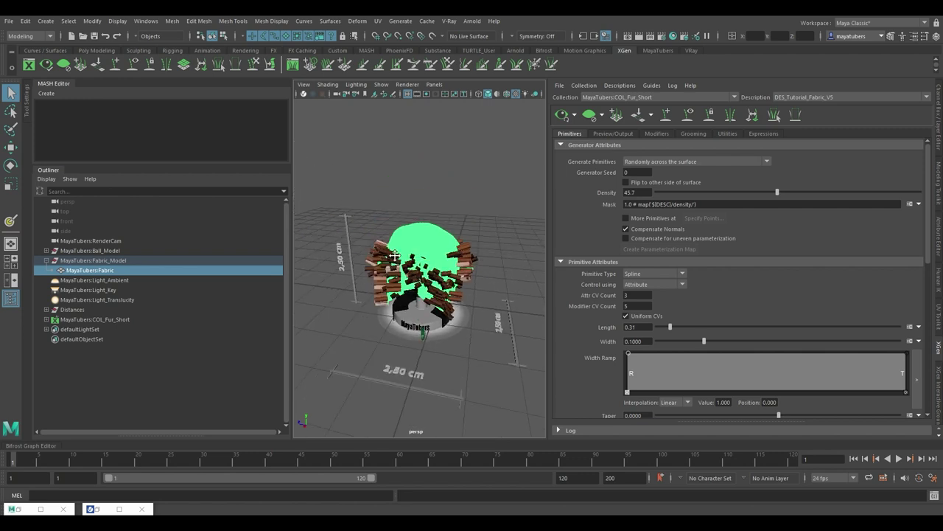
alt+drag(410, 242, 527, 258)
alt+right_drag(527, 258, 536, 209)
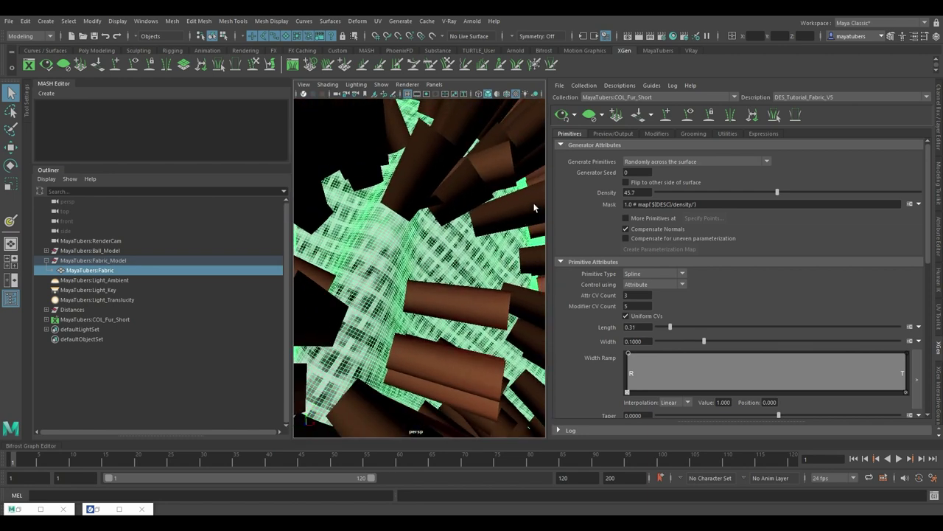
click(562, 115)
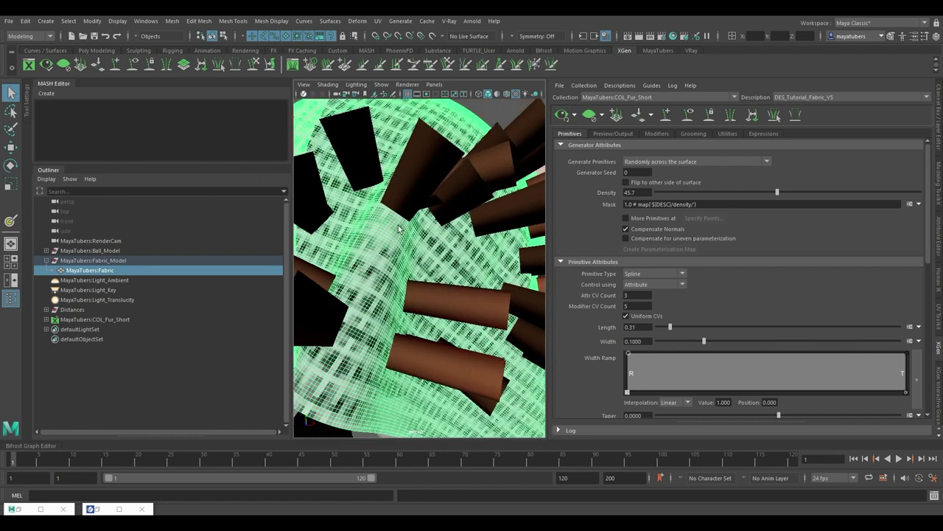
alt+right_drag(447, 231, 420, 235)
alt+drag(420, 234, 433, 262)
drag(558, 233, 674, 233)
Set fur Density to 2500 and Modifier CV Count to 24
click(753, 192)
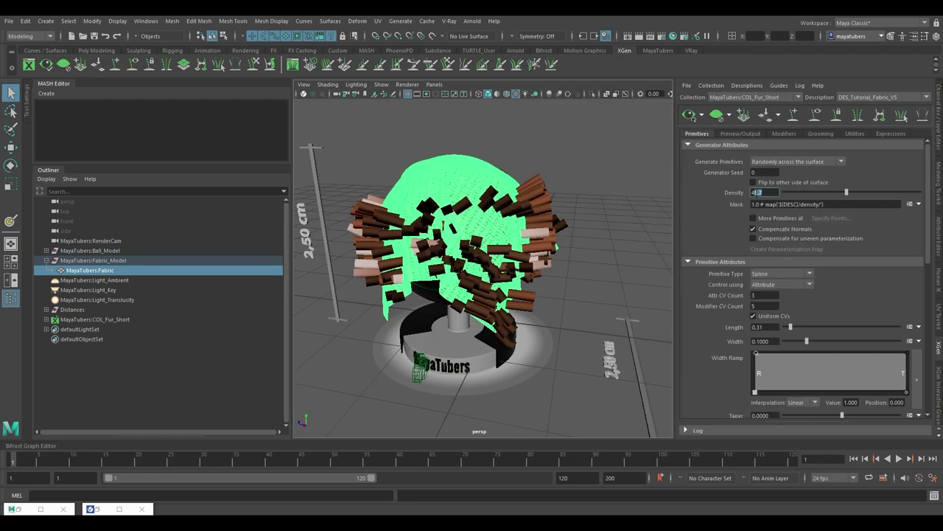
text(2500)
key(Return)
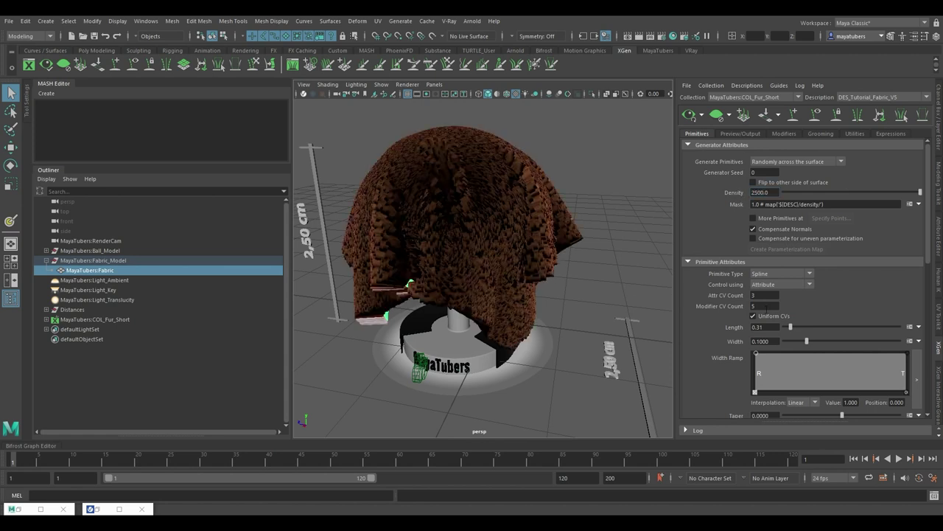
click(769, 306)
text(24)
key(Return)
mouse_move(575, 238)
alt+mouse_down()
mouse_move(592, 233)
mouse_move(584, 233)
alt+mouse_up()
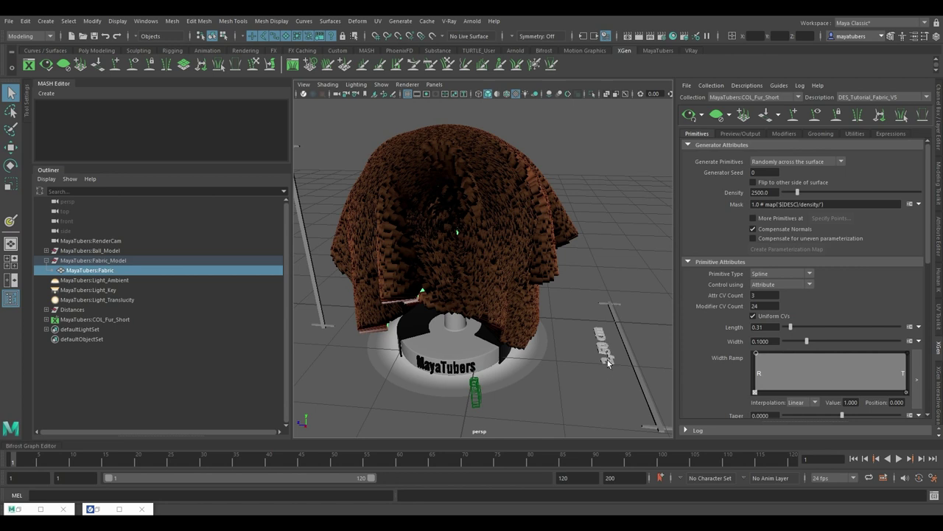
Set the fur Length to 0.025 and Width to 0.002
double_click(756, 327)
text(0)
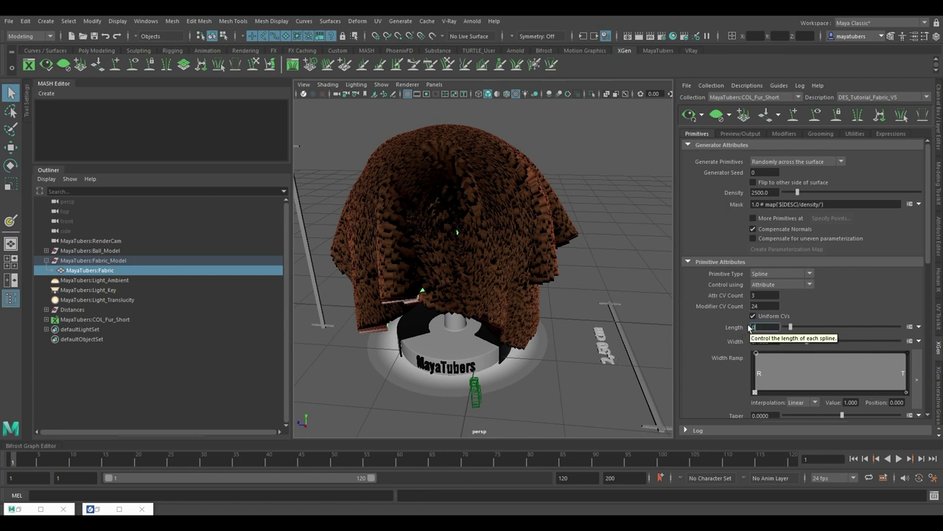
key(Return)
double_click(768, 327)
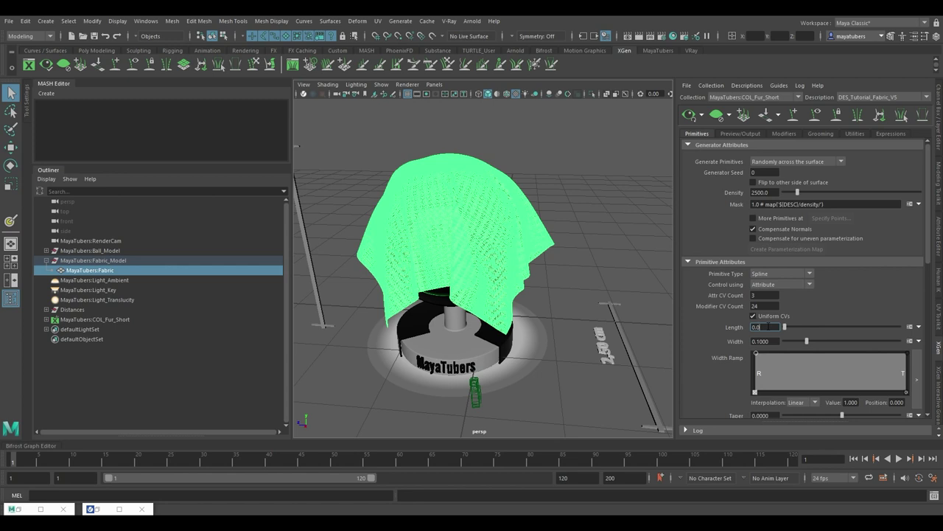
text(25)
key(Return)
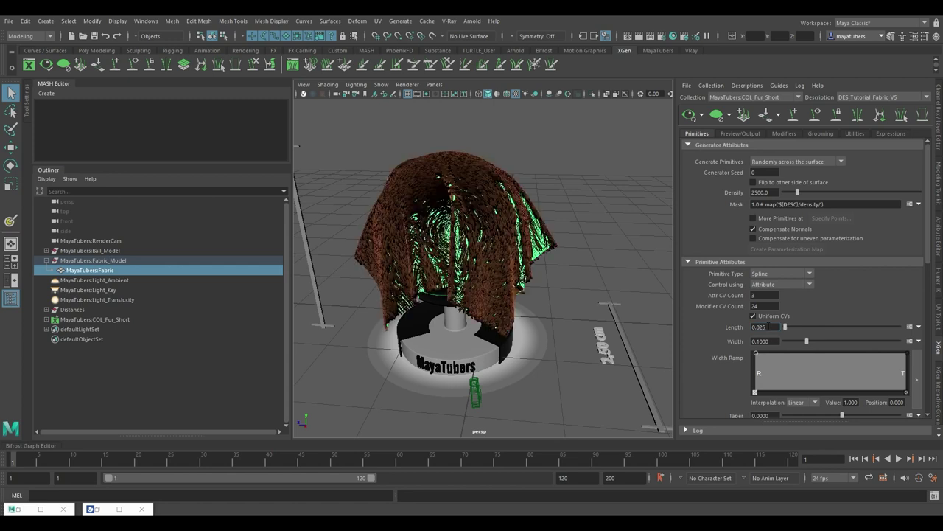
drag(771, 342, 758, 341)
text(0)
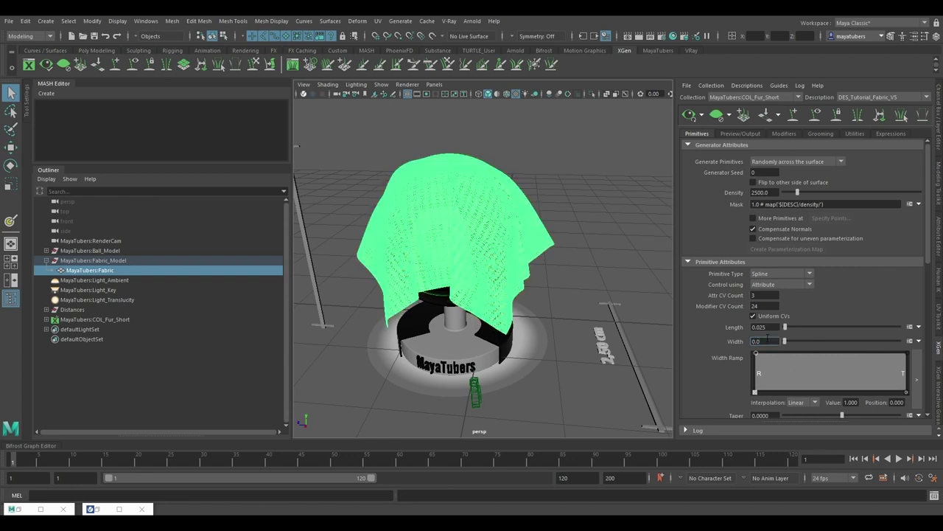
text(02)
key(Return)
Raise Density to 25000 and expand the Width Ramp into its larger editor
scroll(768, 336, down, 1)
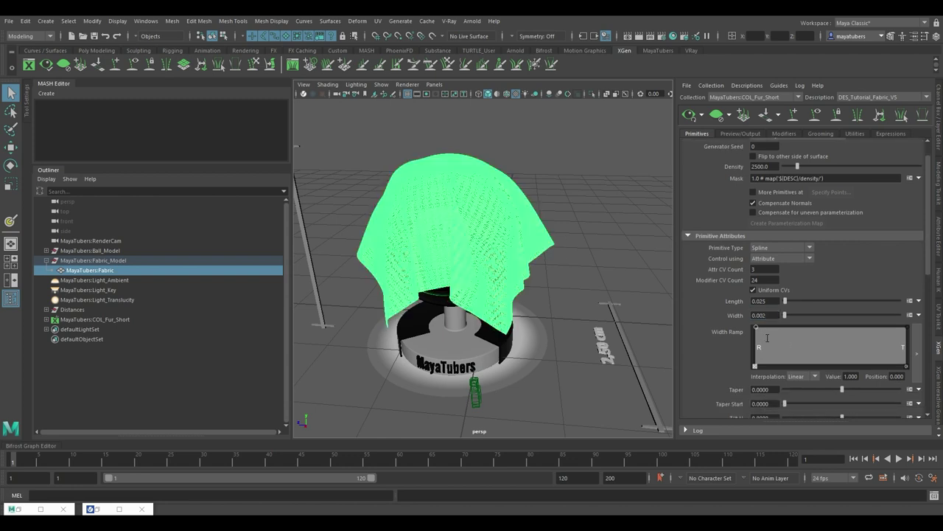
scroll(412, 210, up, 10)
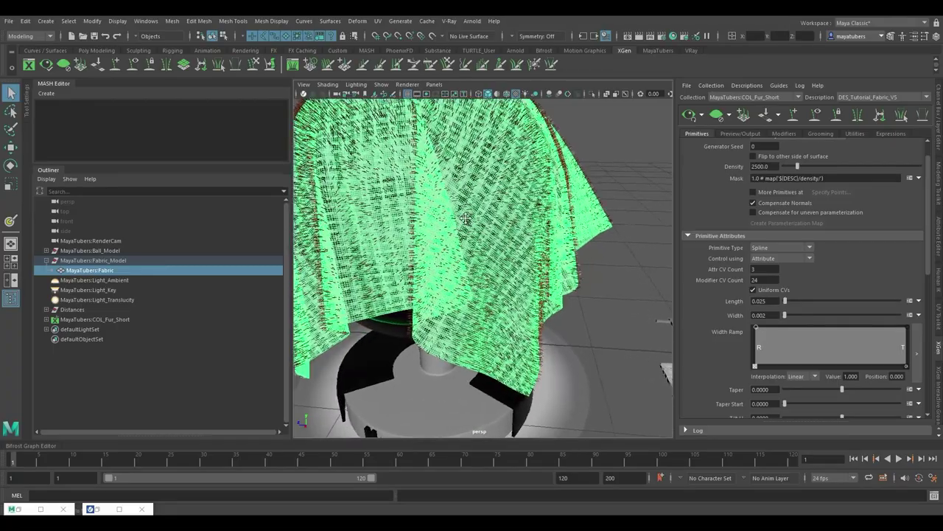
scroll(460, 235, up, 8)
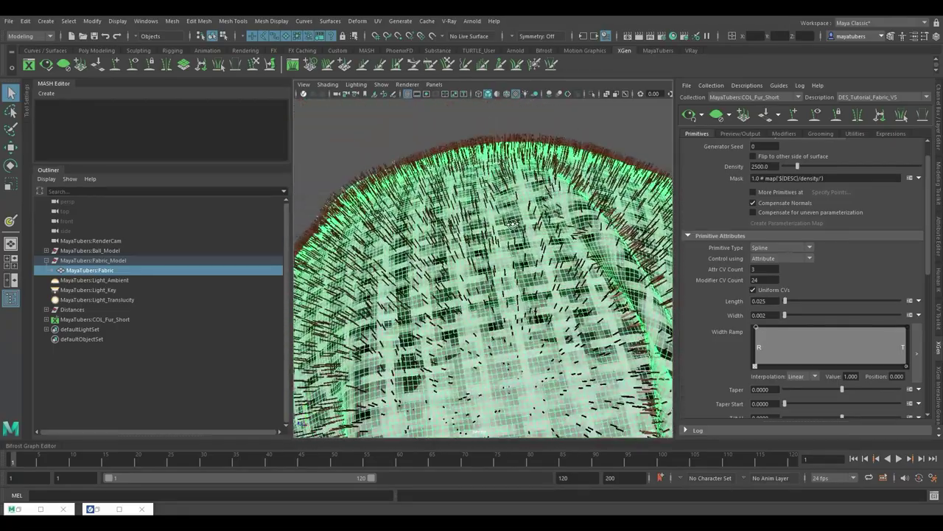
alt+drag(498, 274, 496, 304)
double_click(761, 166)
text(25000)
key(Return)
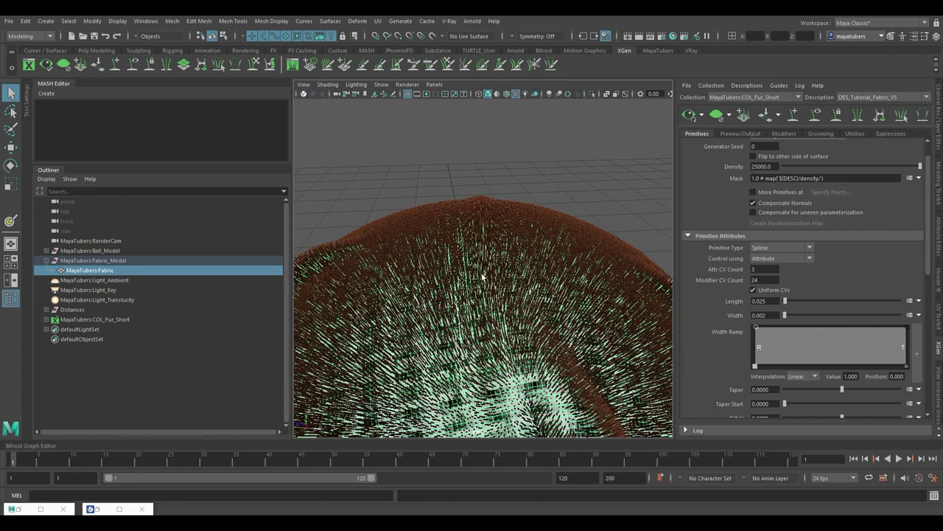
scroll(816, 286, down, 3)
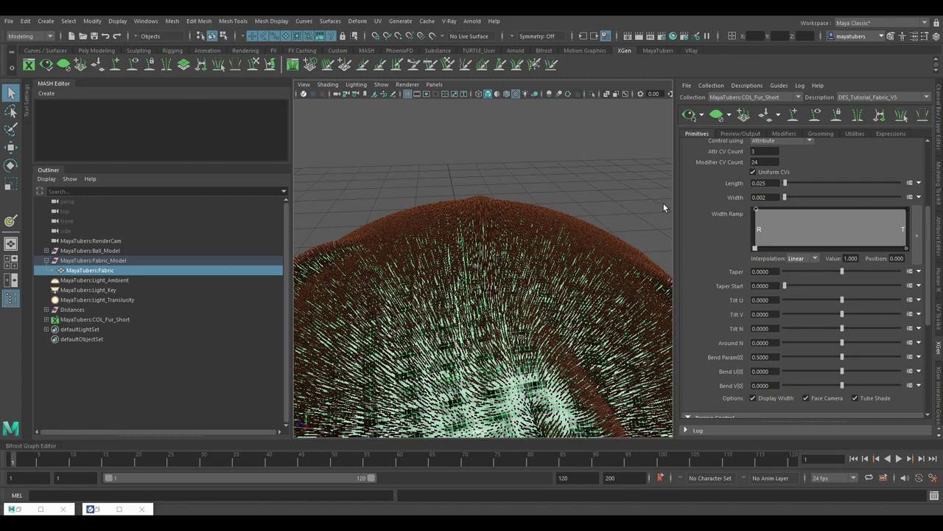
scroll(484, 277, up, 6)
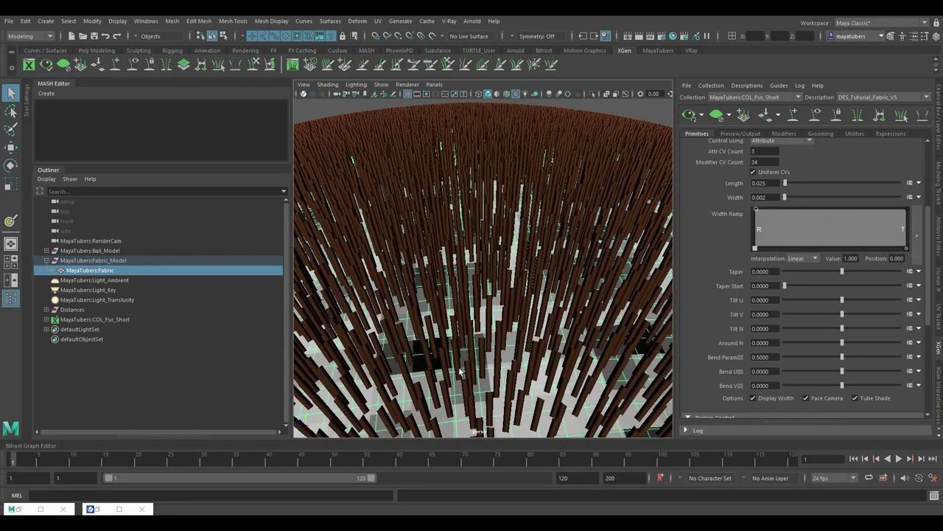
click(917, 235)
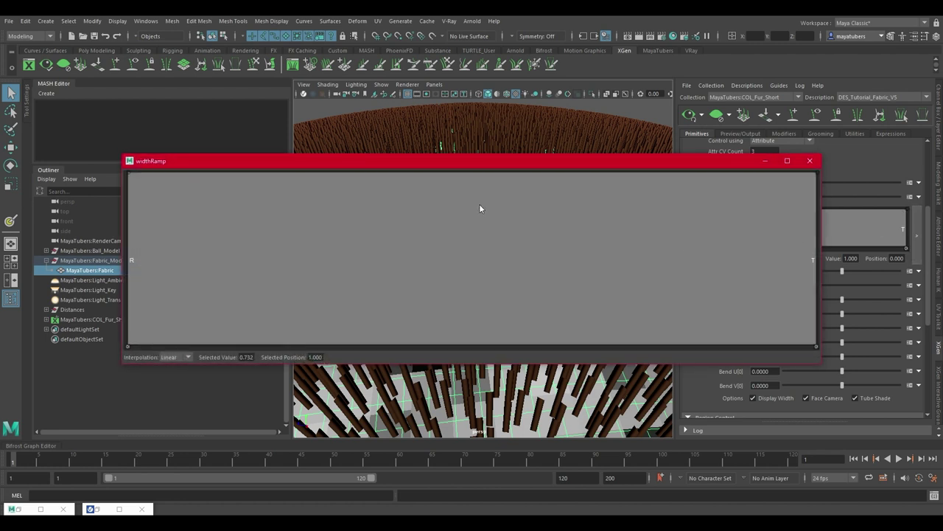
Reshape the width ramp so strands keep full width until thinning near the tip
drag(816, 174, 755, 183)
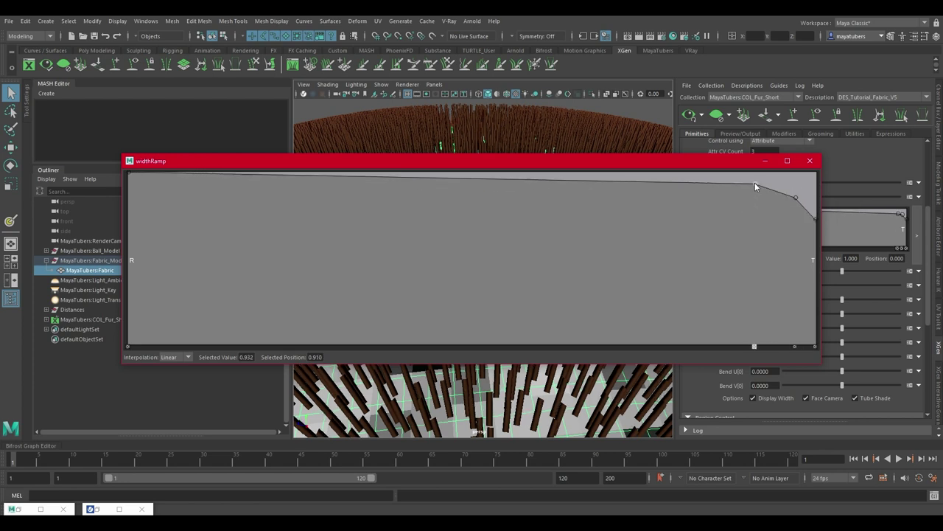
drag(668, 181, 649, 173)
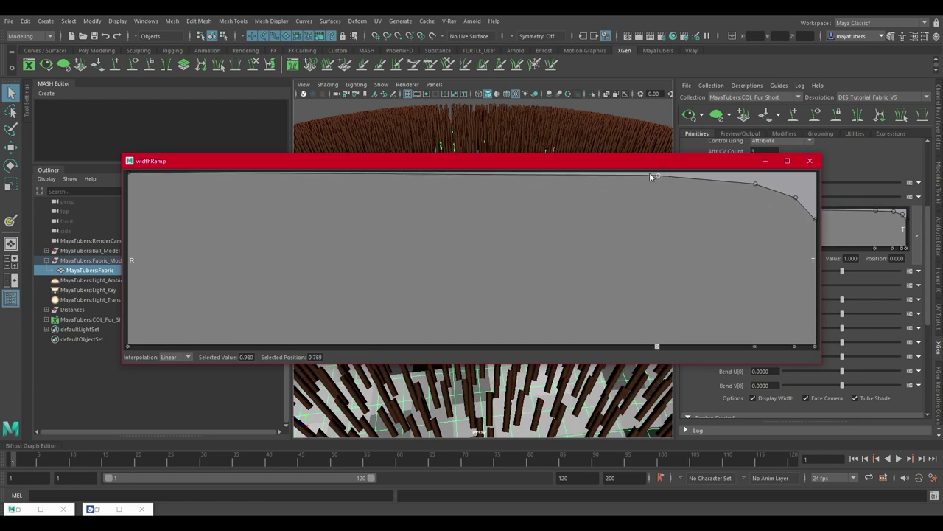
click(809, 163)
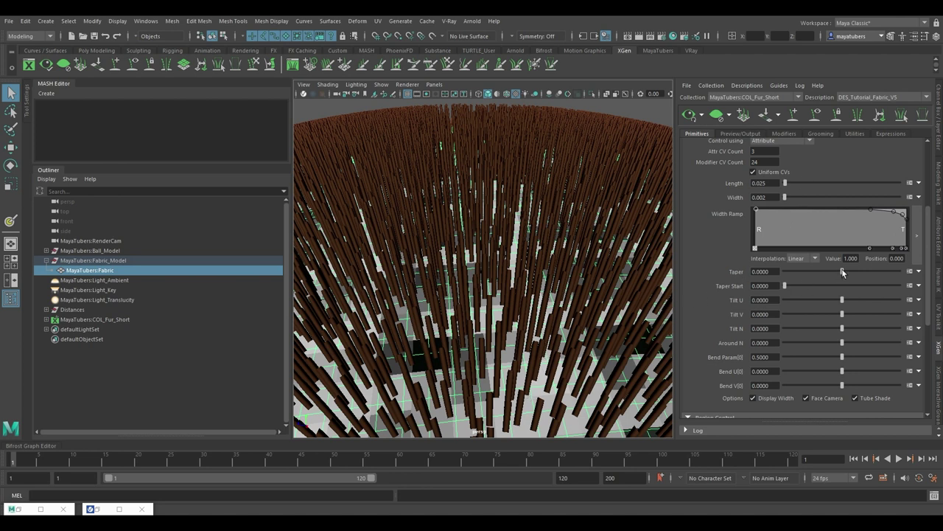
Set Taper to 0.35 and Taper Start to 0.5
drag(842, 272, 859, 271)
text(5)
key(Return)
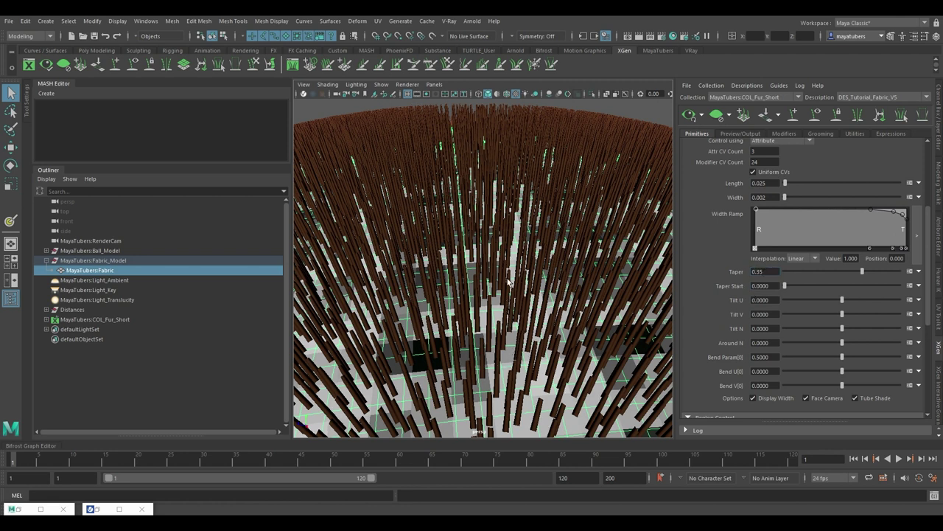
double_click(764, 285)
text(0.4)
key(Return)
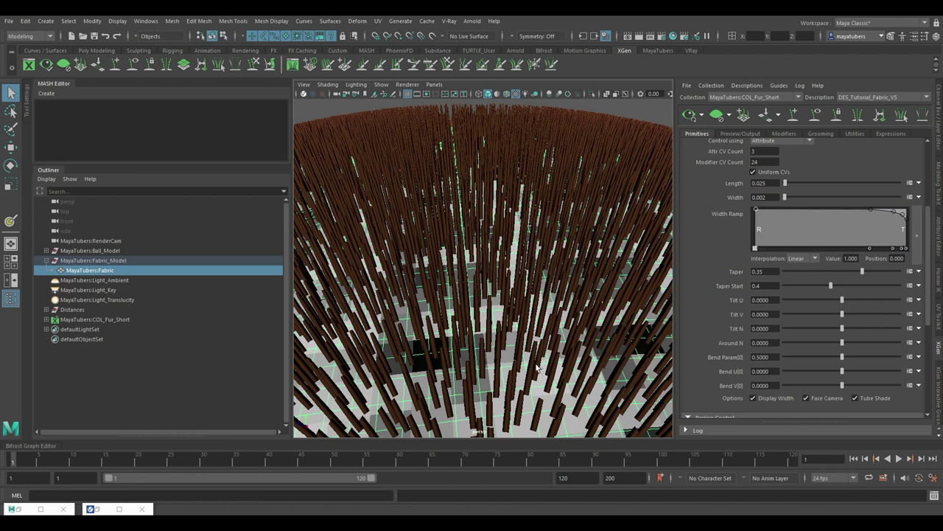
double_click(759, 285)
text(0.5)
key(Return)
Zero Tilt V and Tilt N and set Tilt U to 0.075
drag(842, 300, 842, 329)
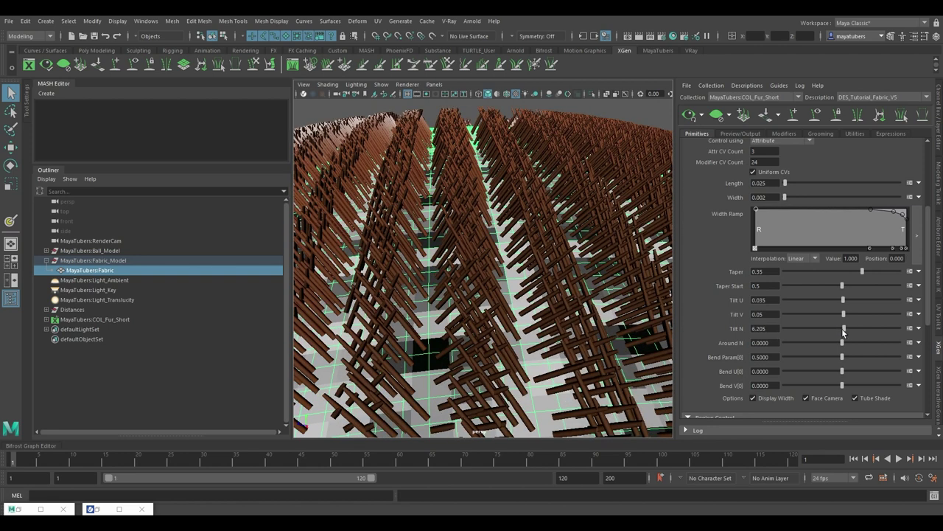
drag(774, 314, 748, 329)
text(0.0)
key(Return)
text(0.0)
key(Return)
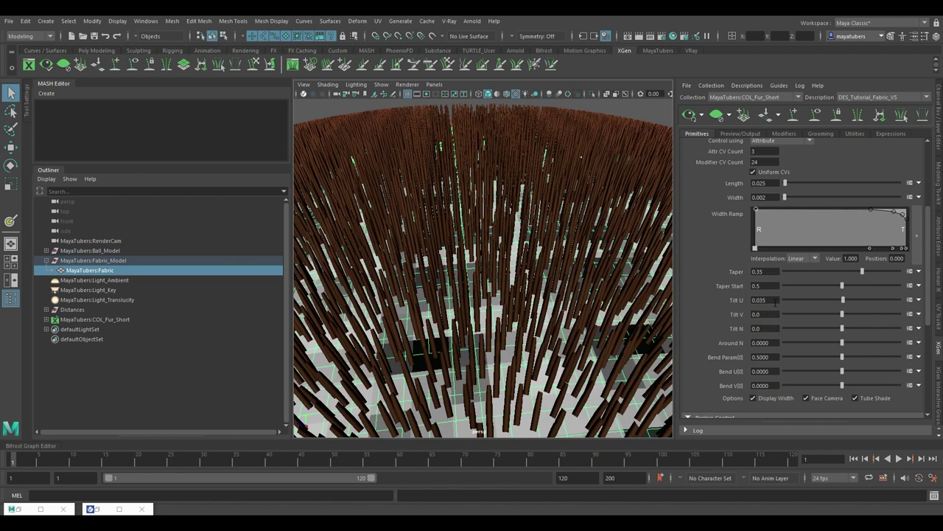
click(776, 301)
key(Return)
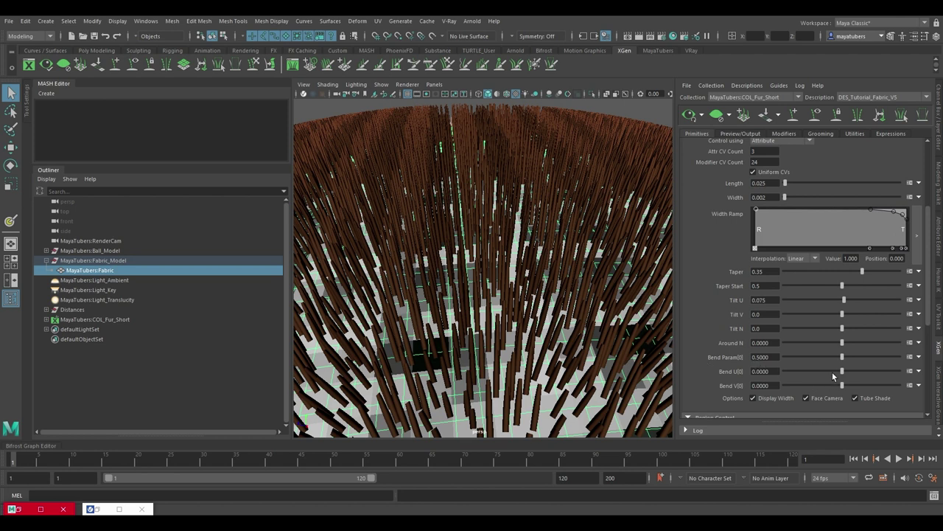
Set Bend U[0] and Bend V[0] both to 0.25 to curl the hairs
mouse_move(842, 371)
mouse_down()
mouse_move(853, 368)
mouse_move(853, 383)
mouse_up()
click(762, 372)
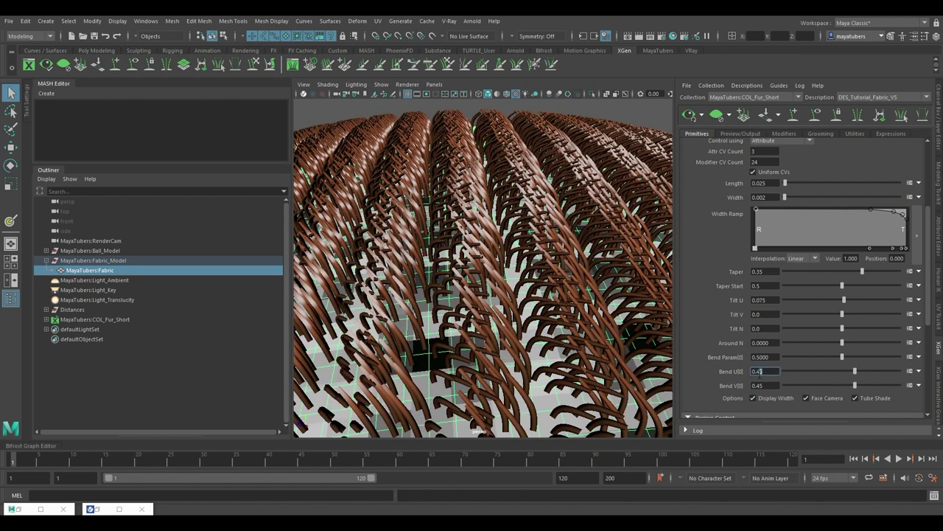
text(0.25)
key(Return)
click(767, 385)
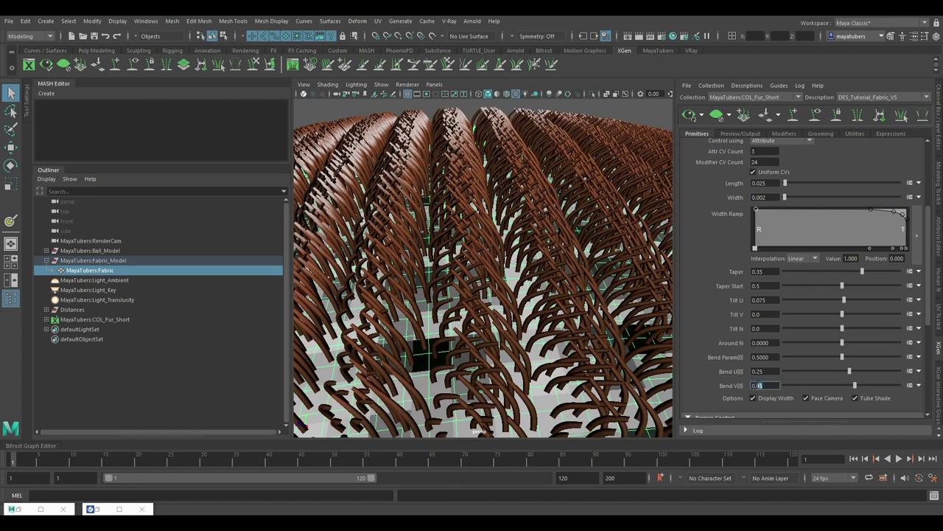
text(0.25)
key(Return)
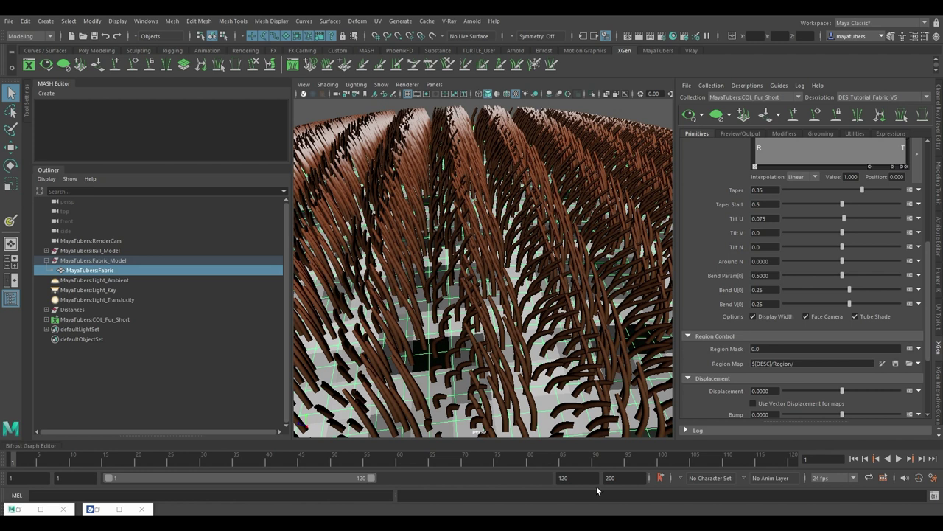
Add a Cut modifier from the Modifiers tab with Amount rand(0.0,0.025)
click(785, 133)
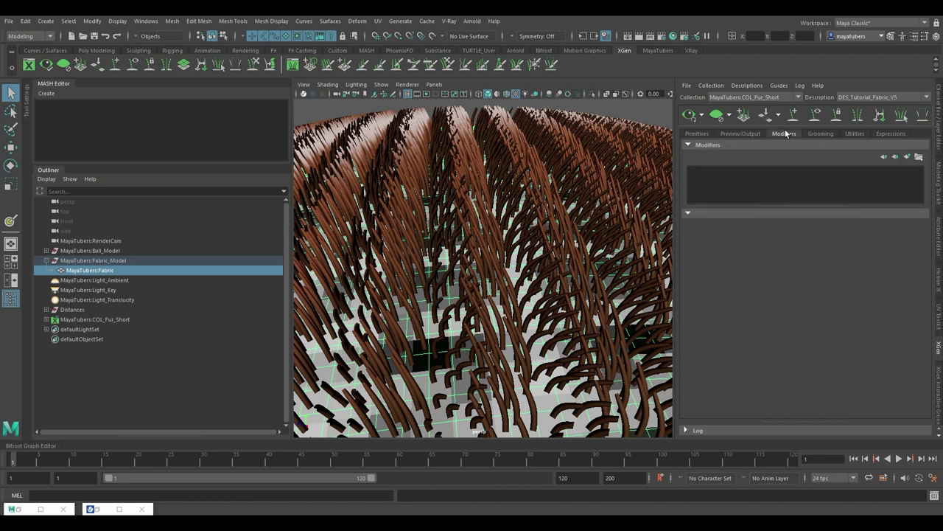
click(909, 159)
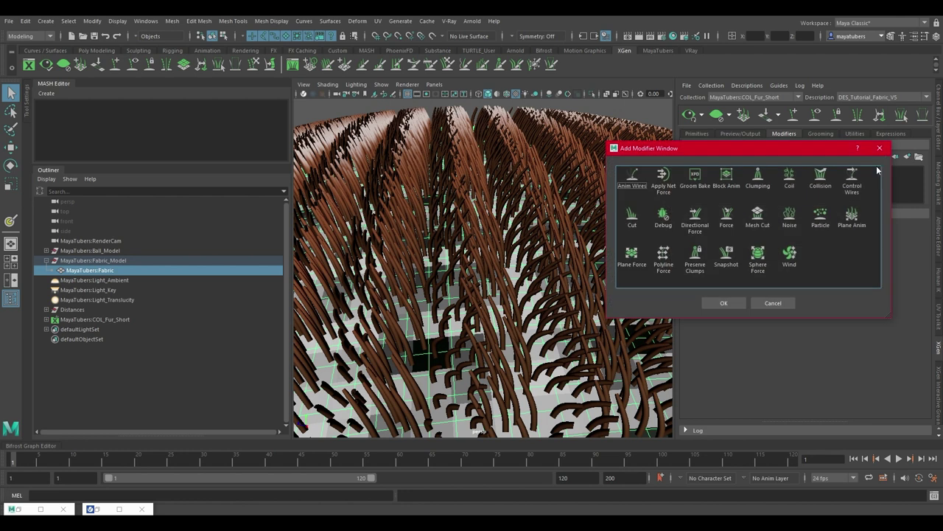
click(632, 217)
click(724, 304)
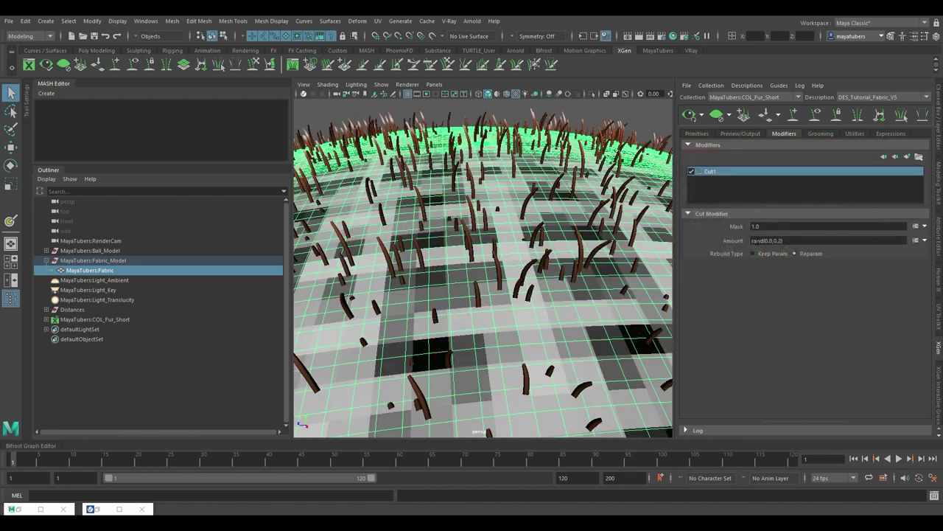
text(2)
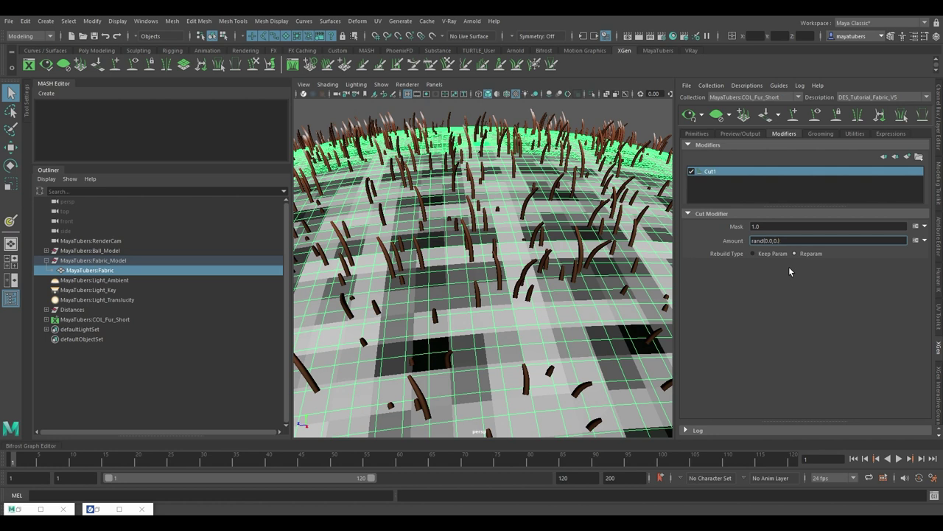
key(Return)
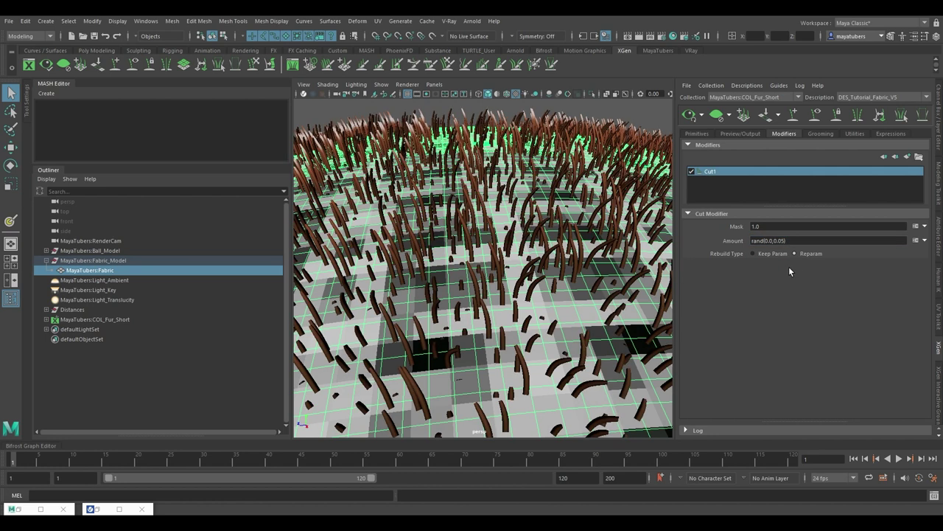
click(783, 240)
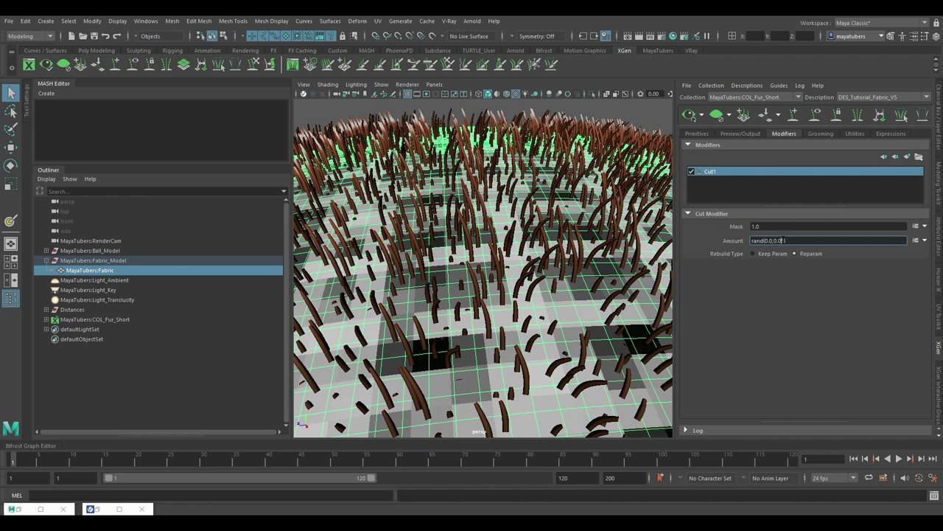
key(Return)
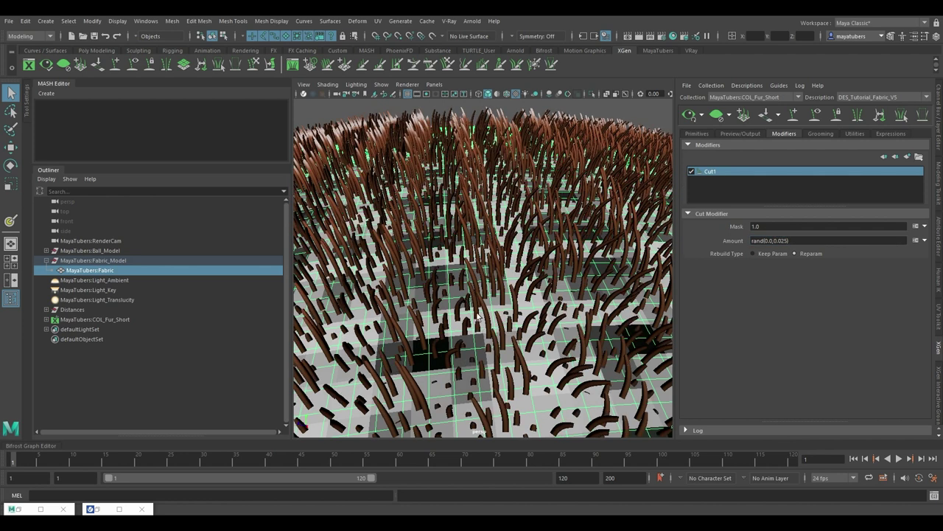
click(909, 158)
Add a Noise modifier to the fur and set its Magnitude to 0.05
click(789, 215)
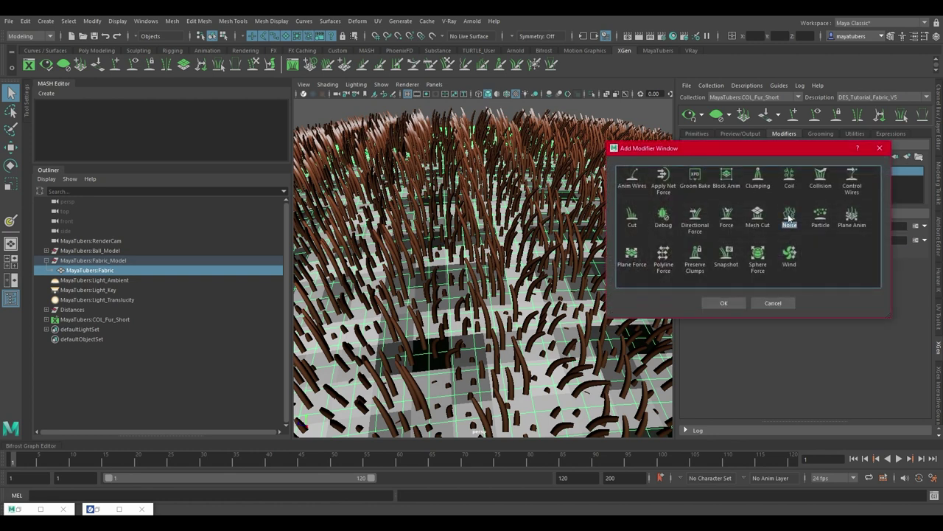
click(724, 303)
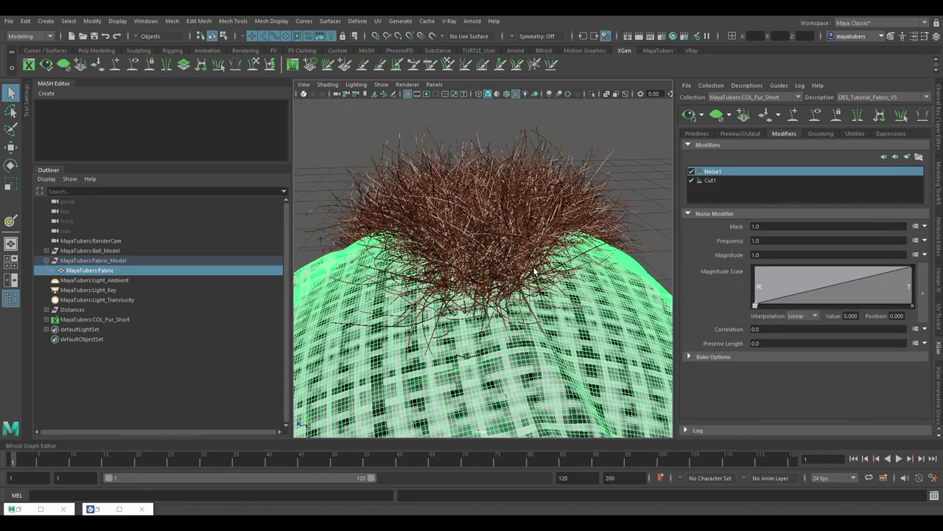
double_click(777, 255)
text(0)
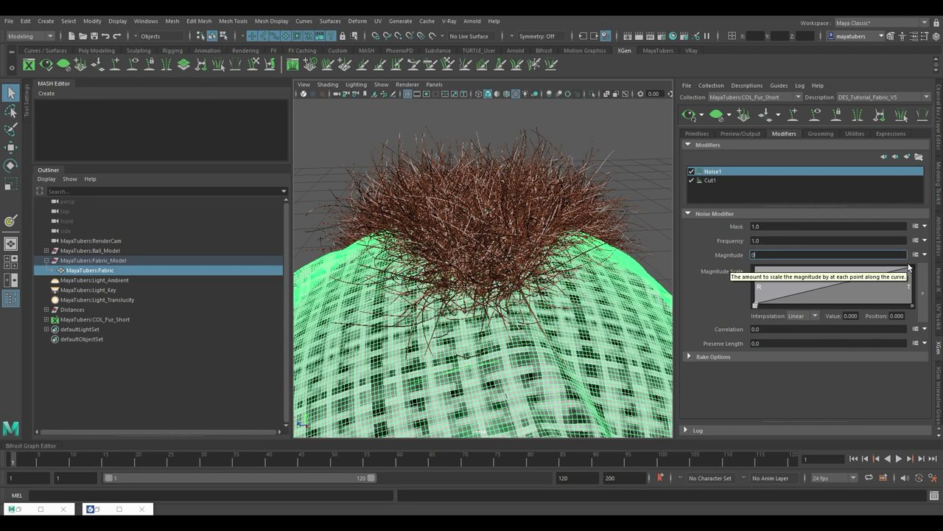
text(.1)
key(Return)
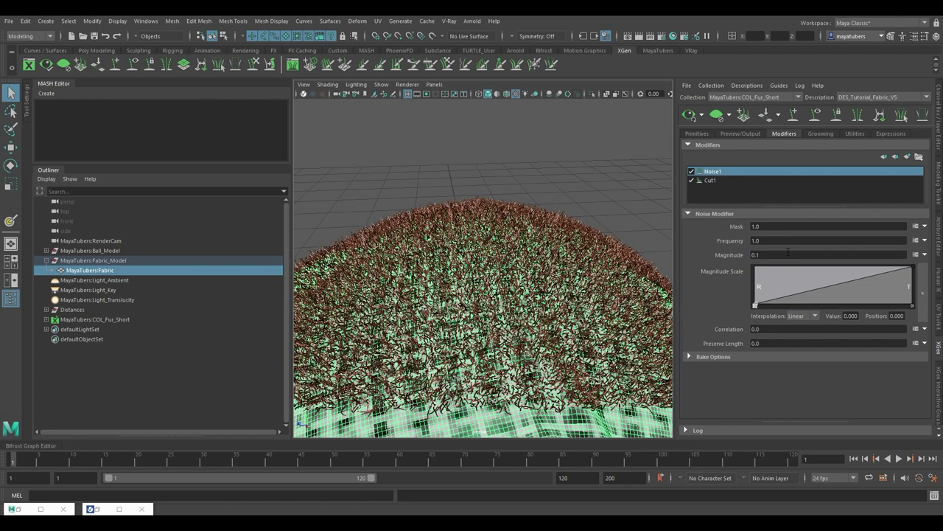
click(757, 255)
key(Return)
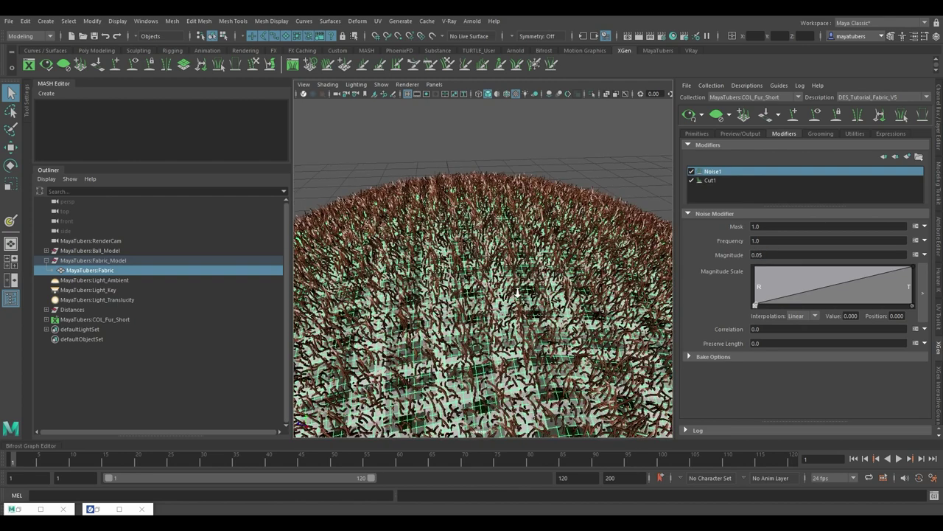
Set Preserve Length to 50, compare Noise1 off and on, then open Hypershade
scroll(518, 293, up, 5)
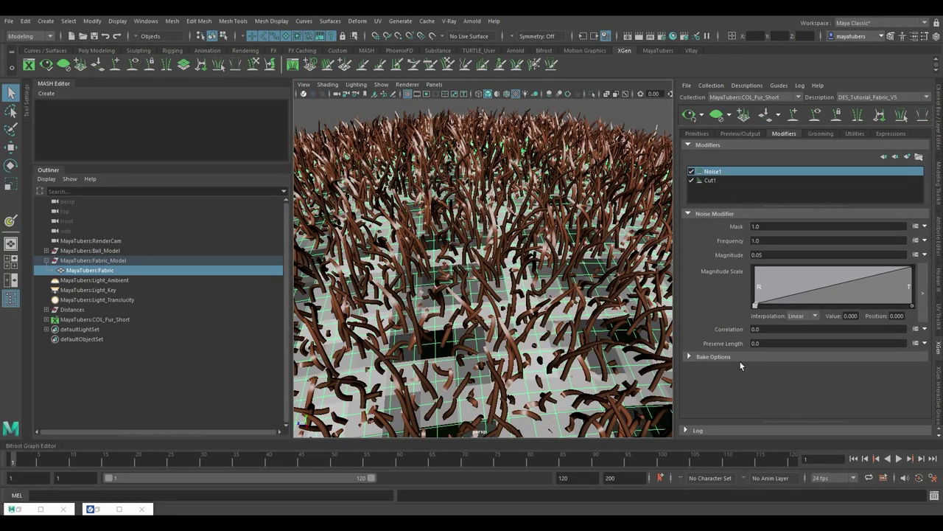
drag(786, 341, 738, 341)
text(50)
key(Return)
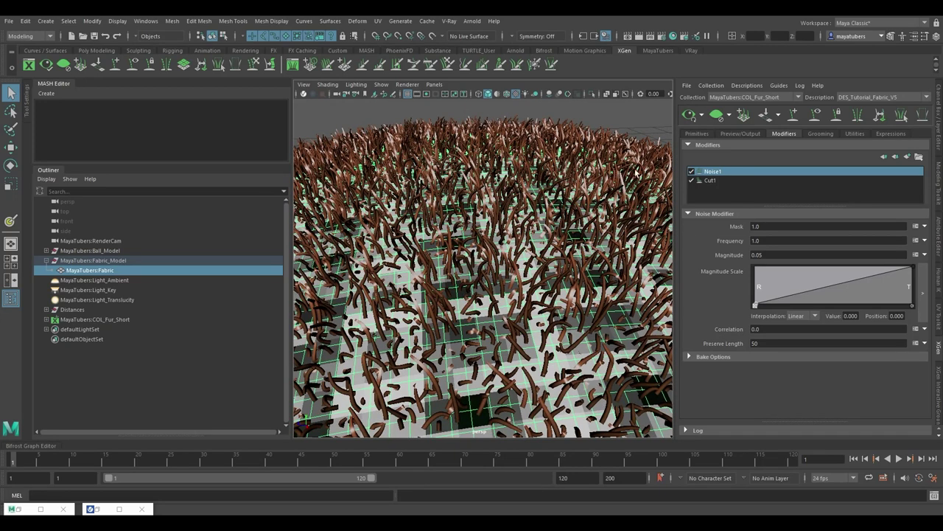
click(692, 172)
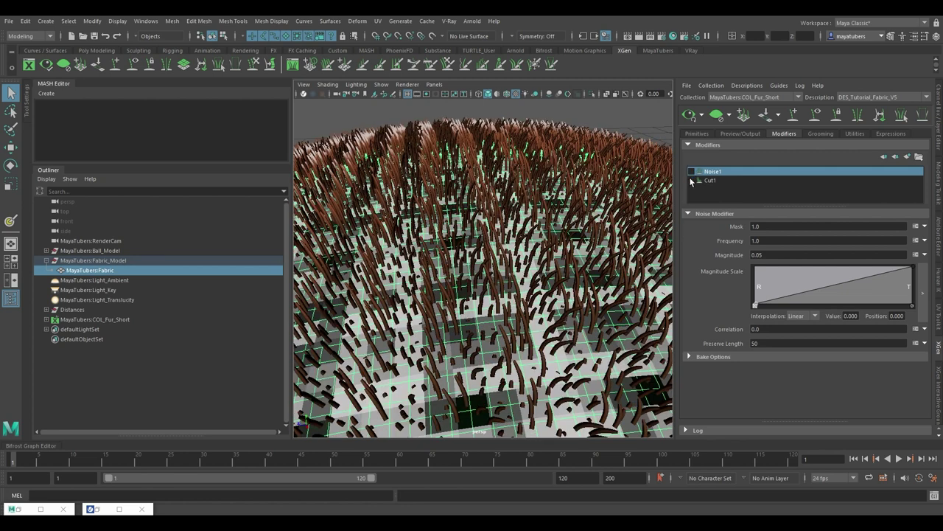
click(691, 173)
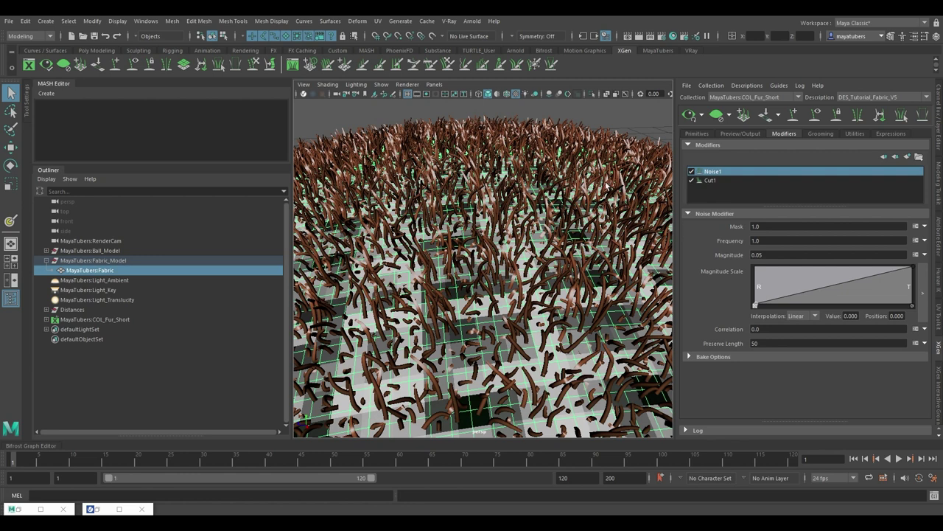
click(673, 36)
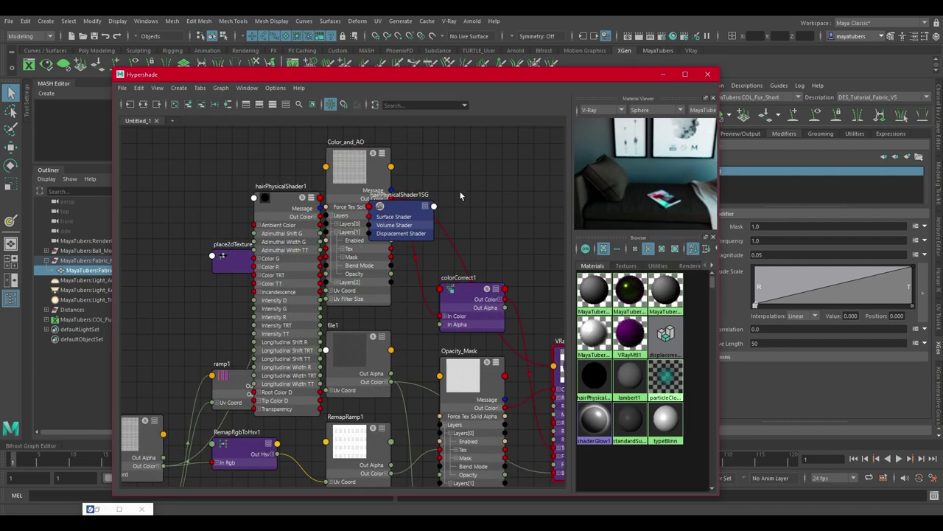
Lay out the Hypershade graph around hairPhysicalShader1 and move the window aside
key(a)
scroll(416, 298, up, 5)
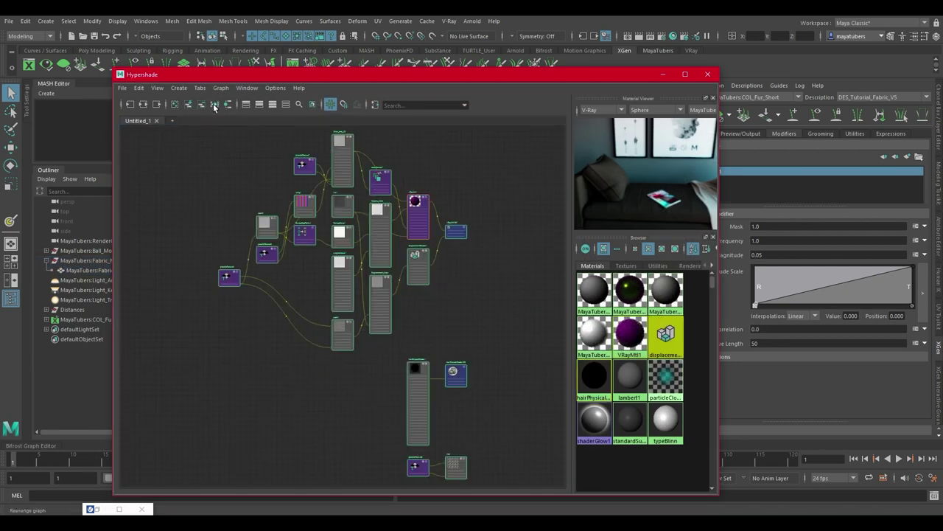
drag(416, 299, 376, 298)
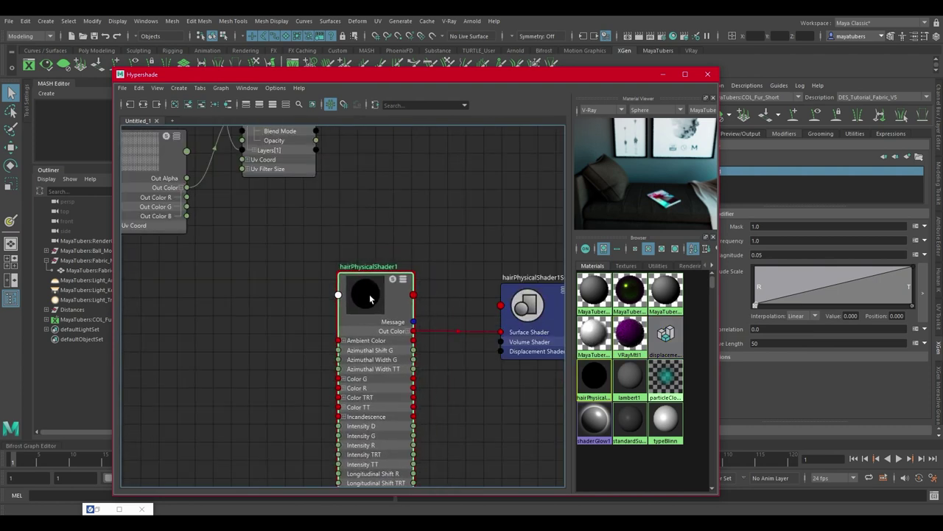
scroll(423, 276, down, 2)
drag(568, 79, 454, 101)
Keep the fur description's Preview/Output renderer set to VRay
click(738, 134)
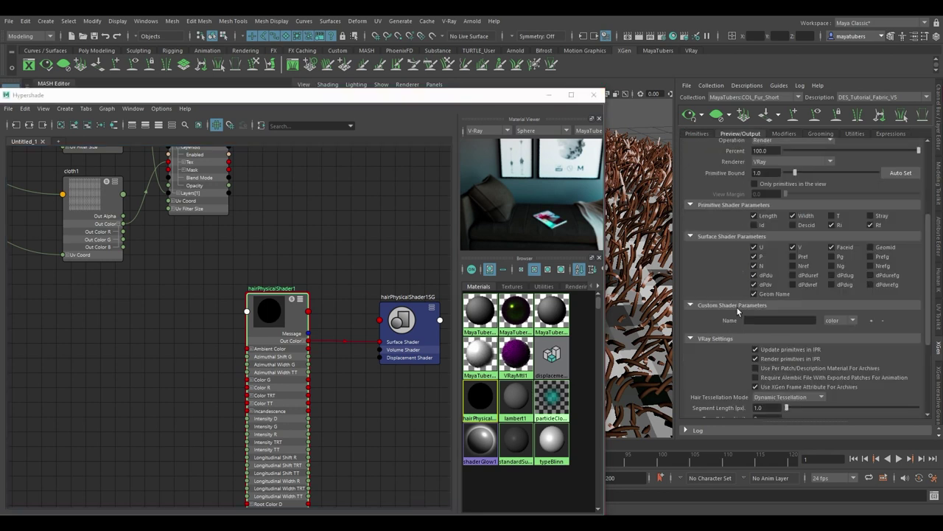
click(782, 162)
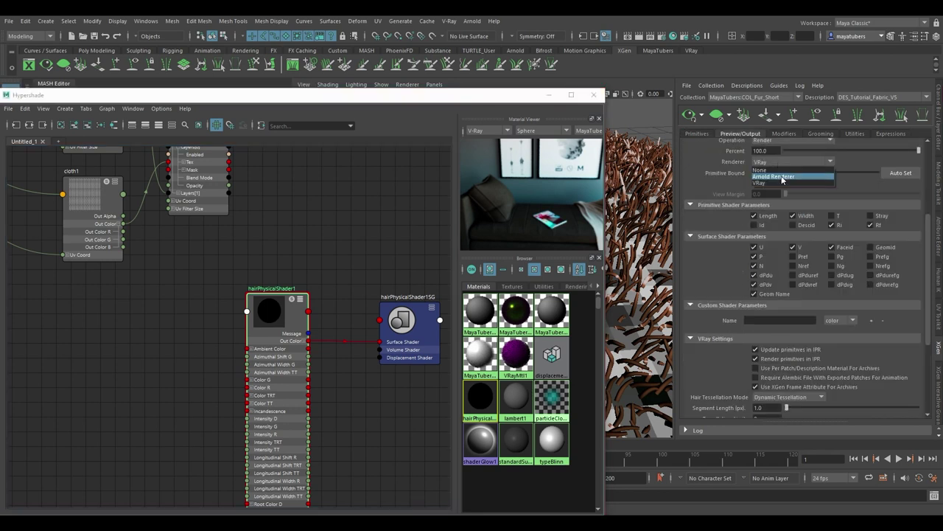
click(783, 184)
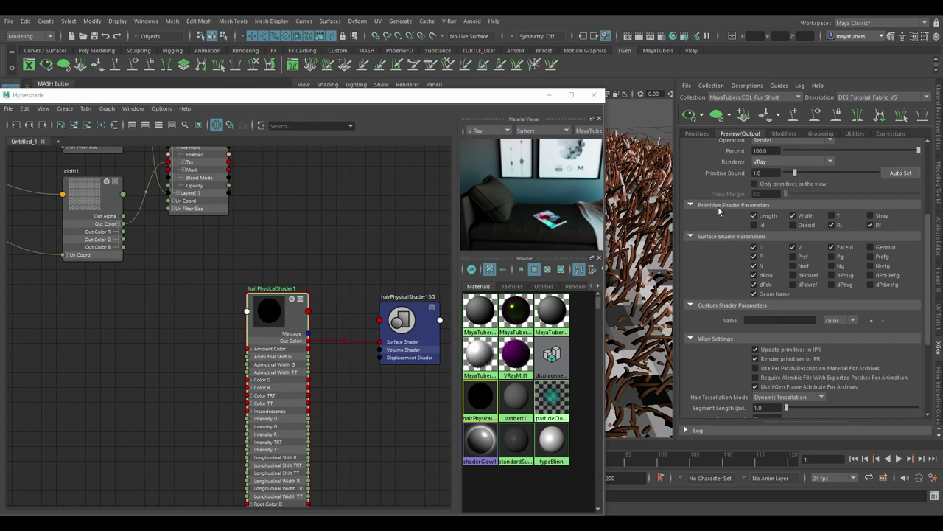
Create a VRayHairNextMtl1 node beside hairPhysicalShader1 in the Hypershade graph
click(303, 252)
key(Tab)
text(vray)
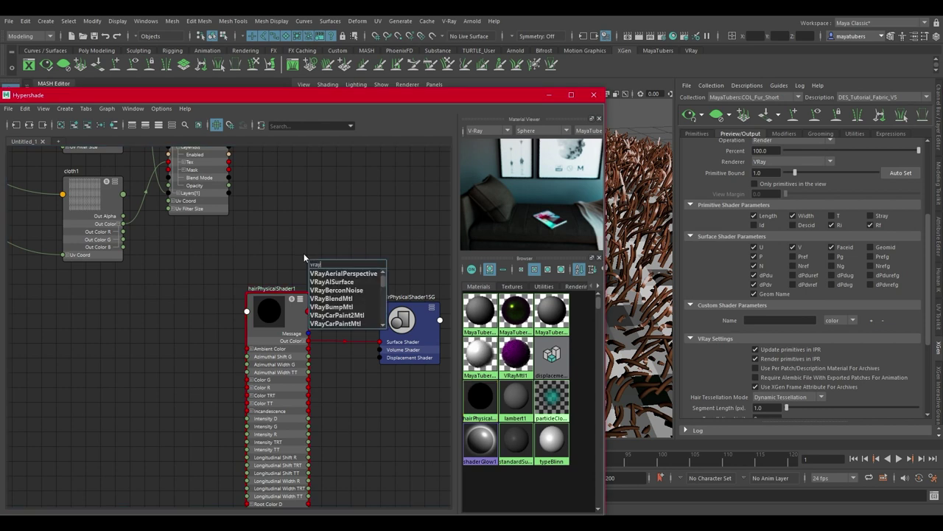
text(hair)
key(Down)
key(Return)
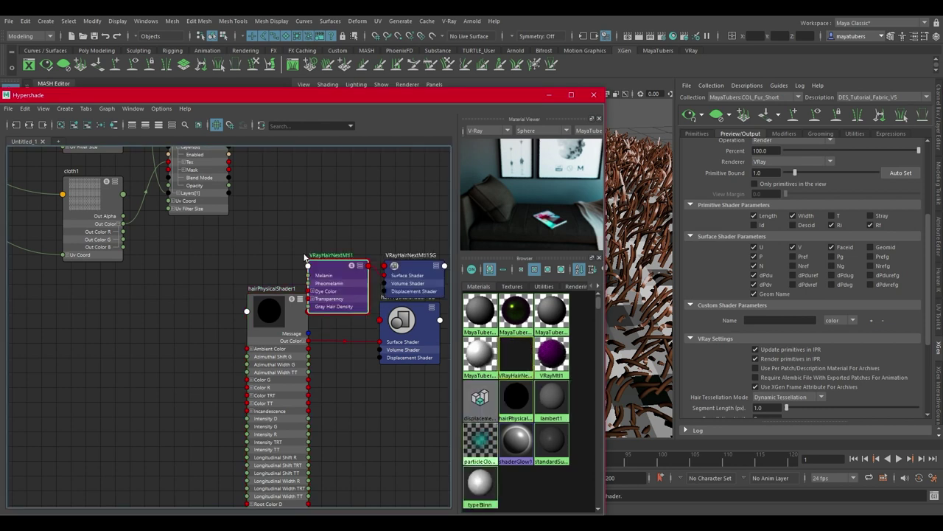
drag(331, 287, 197, 295)
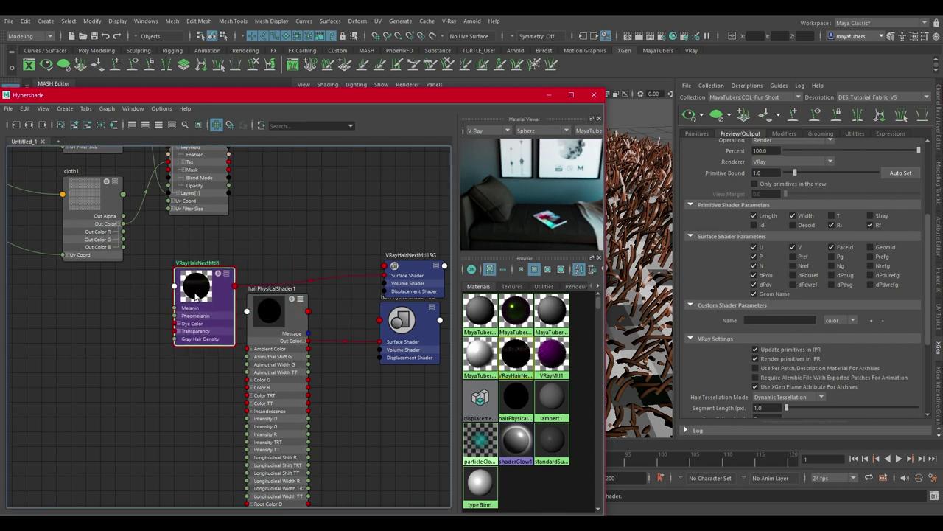
drag(254, 96, 465, 90)
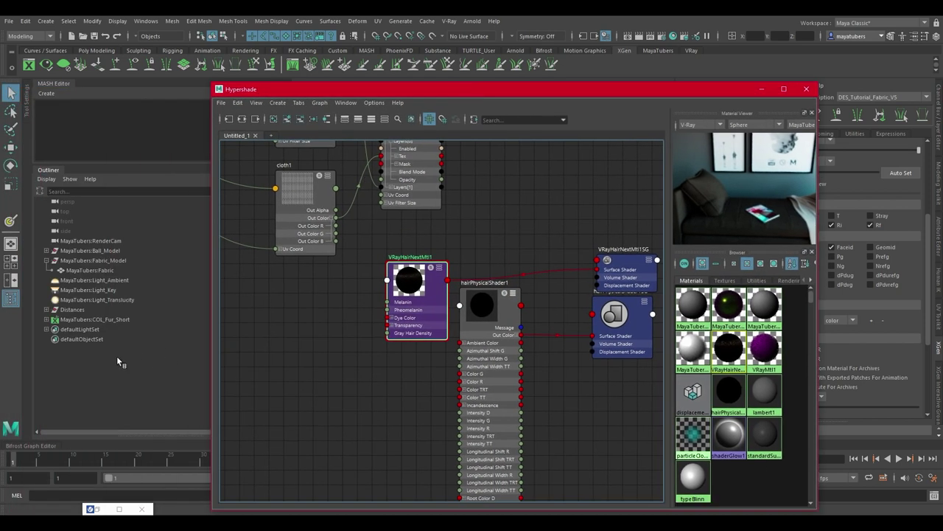
Assign VRayHairNextMtl1 to the DES_Tutorial_Fabric_V5 description, then deselect
click(46, 322)
click(93, 329)
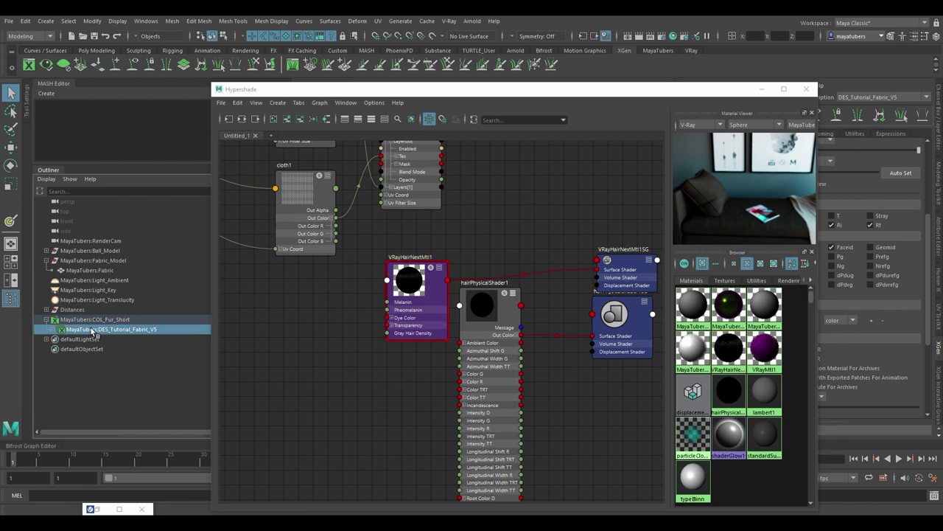
right_drag(405, 291, 402, 255)
drag(490, 90, 251, 129)
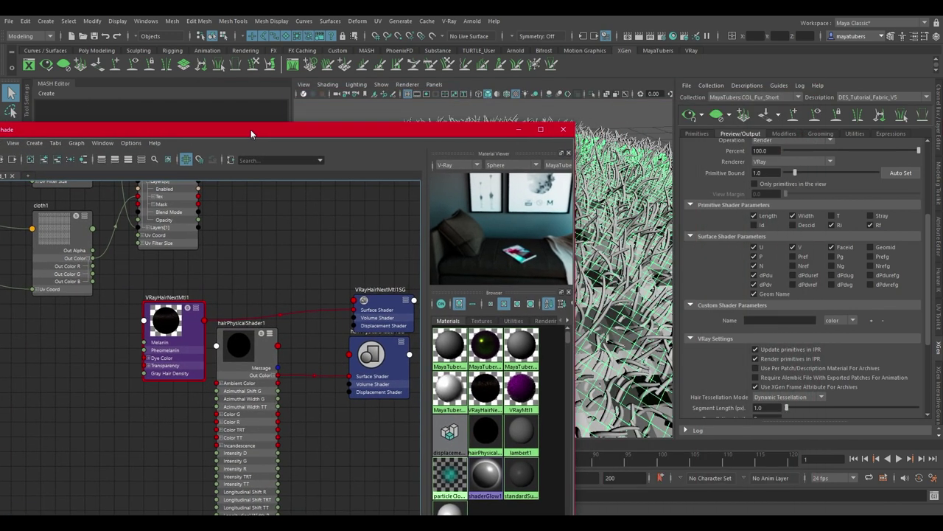
click(263, 294)
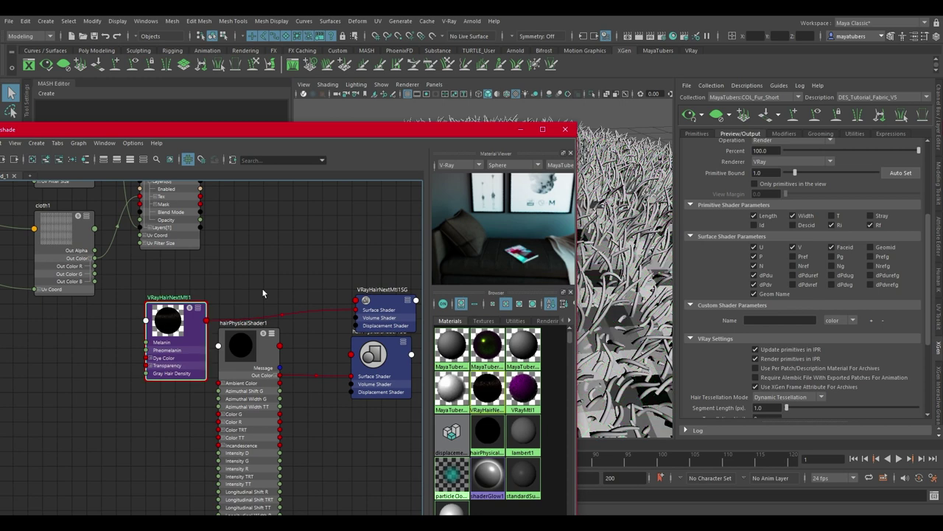
Replace VRayHairNextMtl1's settings with the dyed_Atlantic_Blue hair preset
click(939, 134)
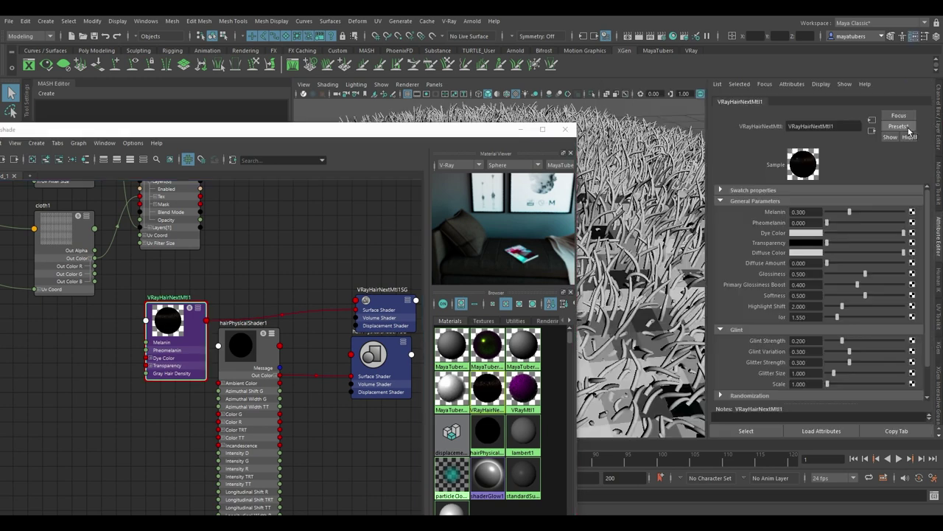
click(910, 130)
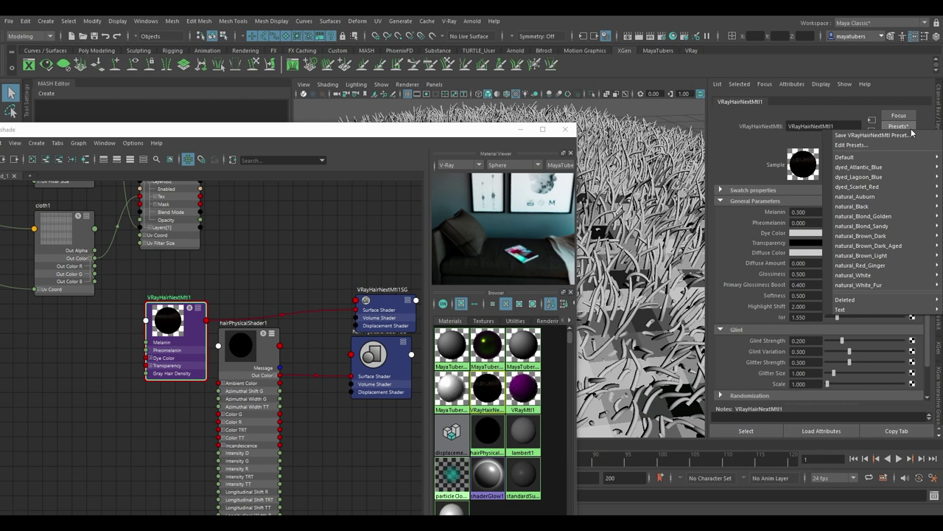
mouse_move(897, 171)
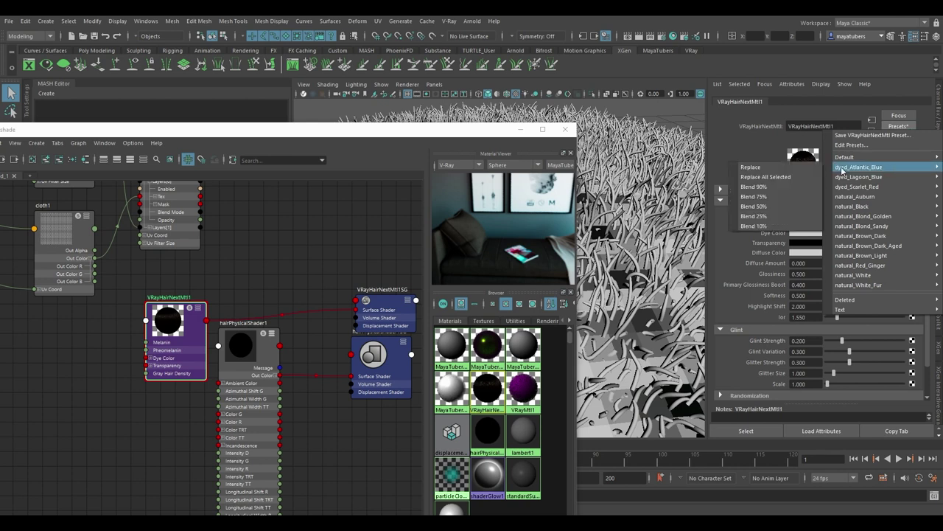
click(806, 167)
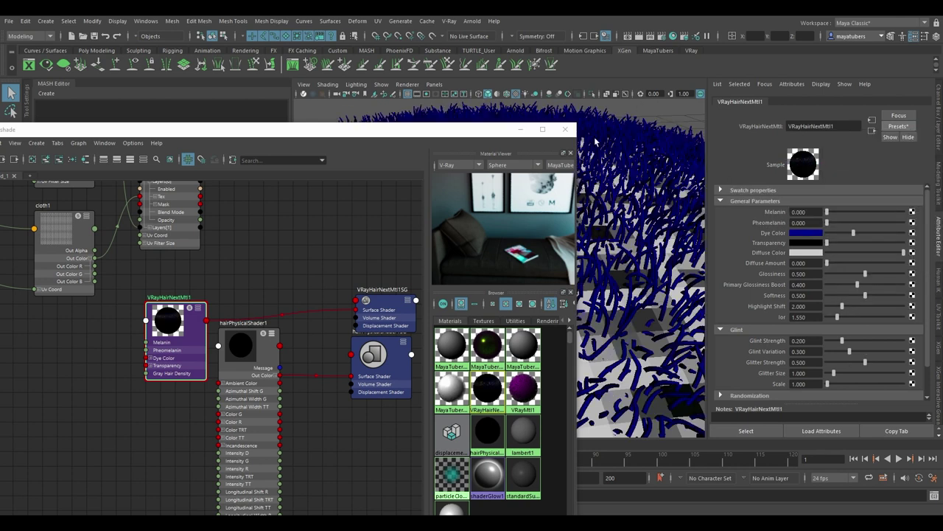
Change the hair's Dye Color to magenta
click(814, 235)
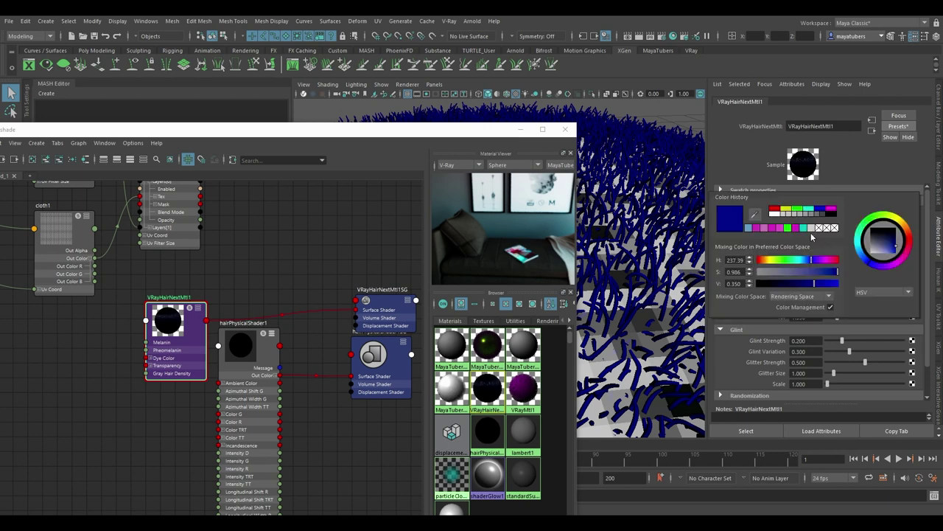
click(832, 259)
drag(468, 136, 515, 93)
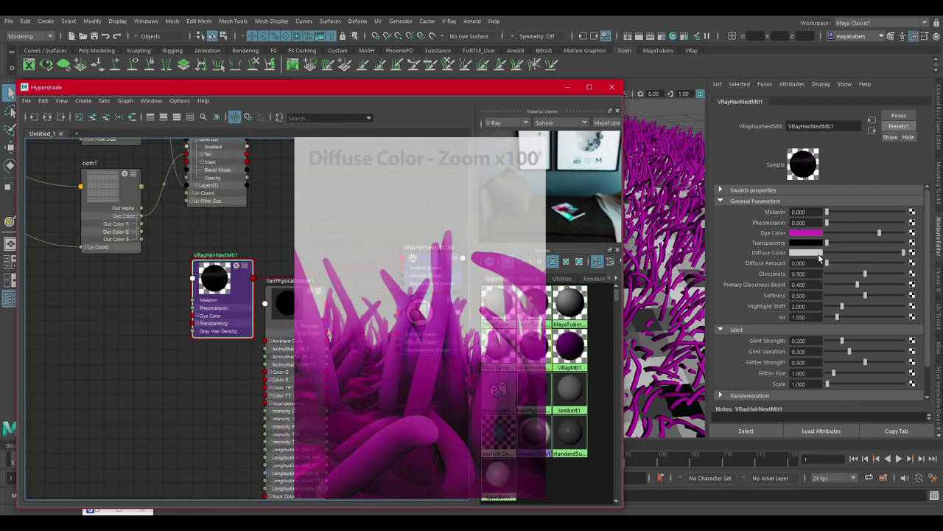
drag(464, 88, 534, 160)
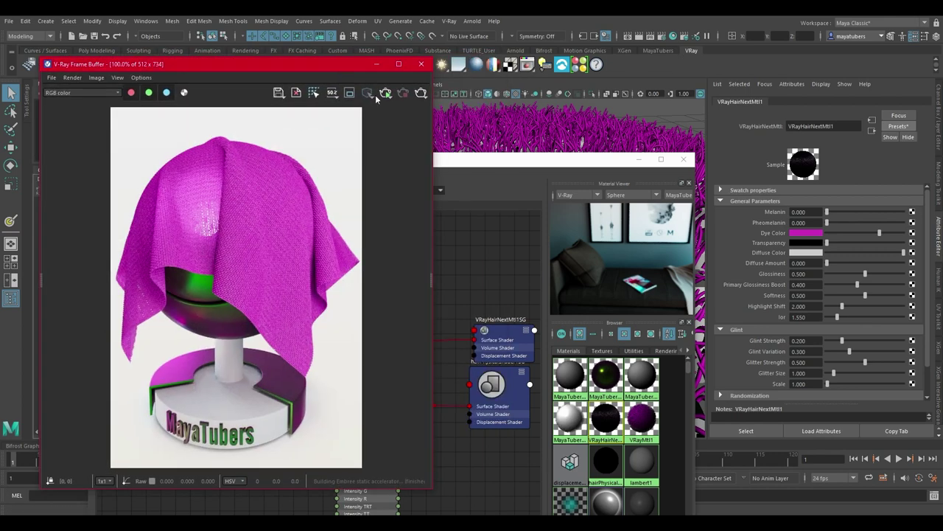
Render the scene in the V-Ray Frame Buffer and zoom in on the cloth's edge
click(384, 93)
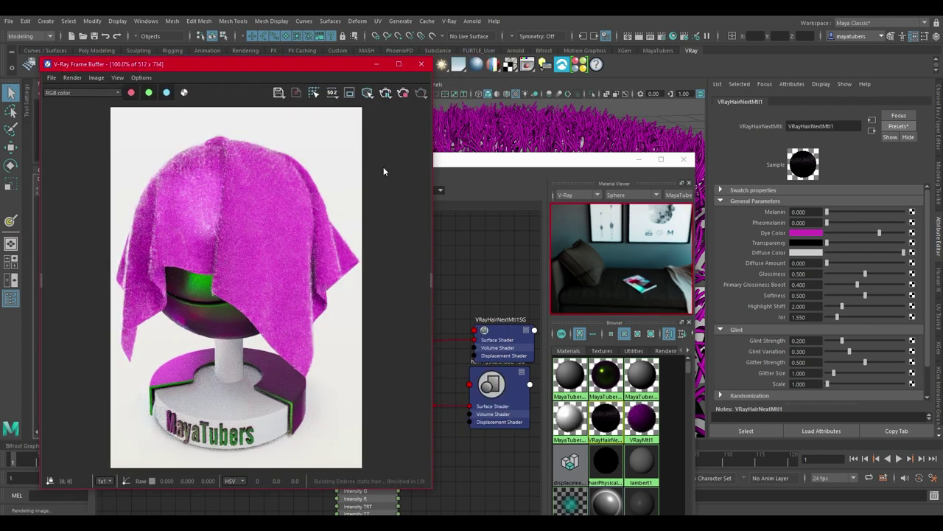
drag(430, 279, 603, 279)
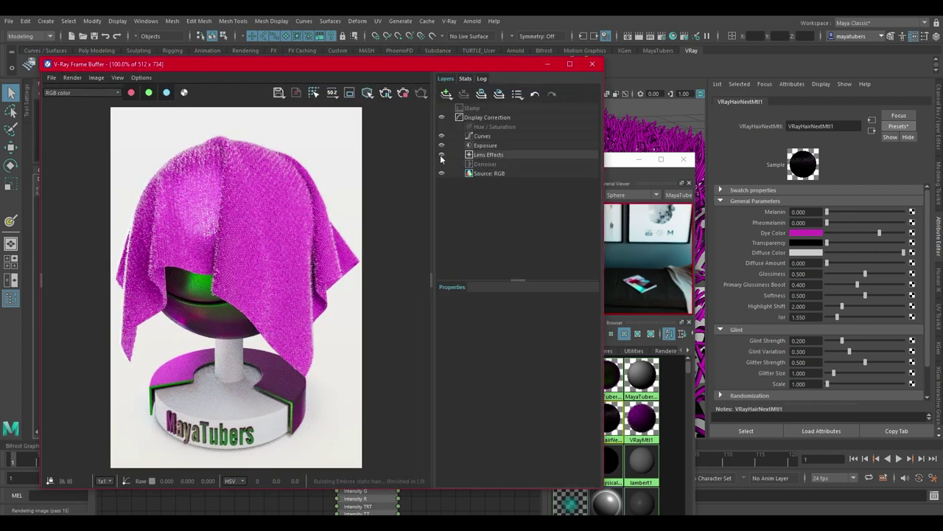
scroll(252, 215, up, 2)
scroll(131, 302, up, 2)
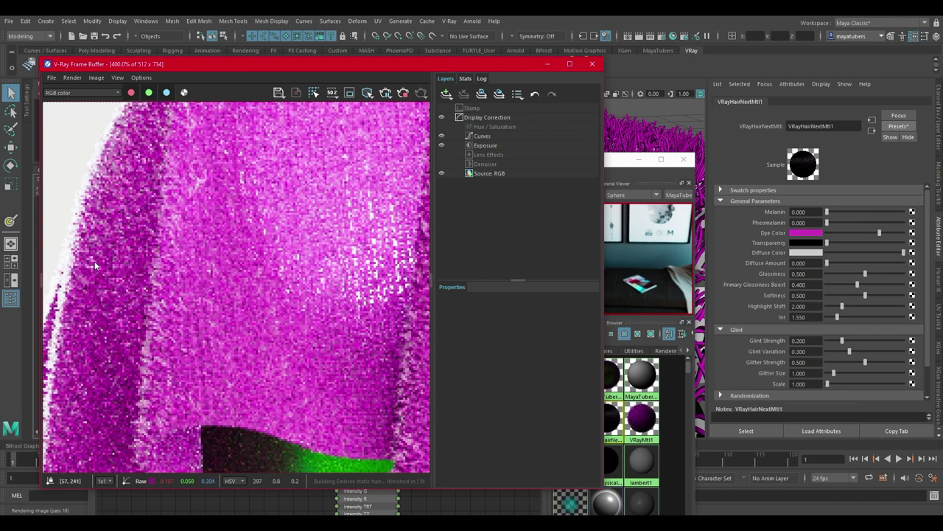
middle_drag(129, 295, 135, 273)
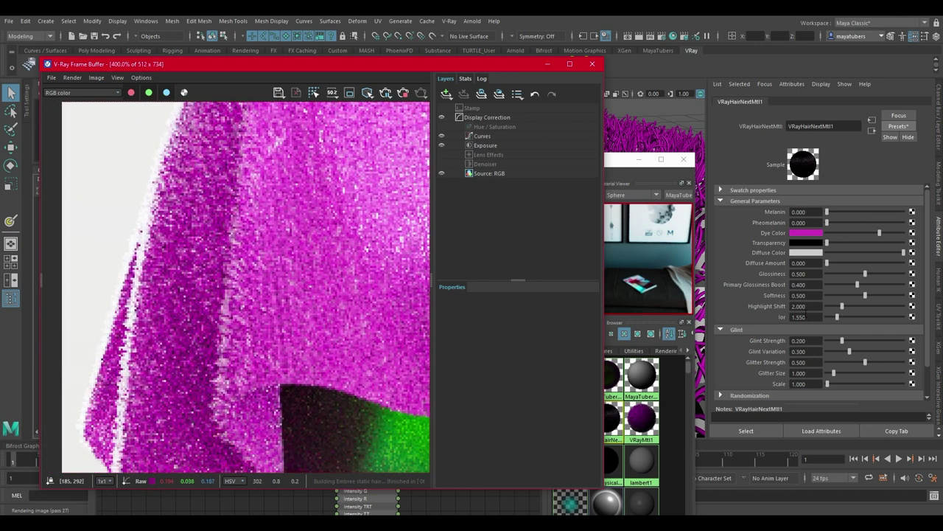
scroll(737, 354, down, 2)
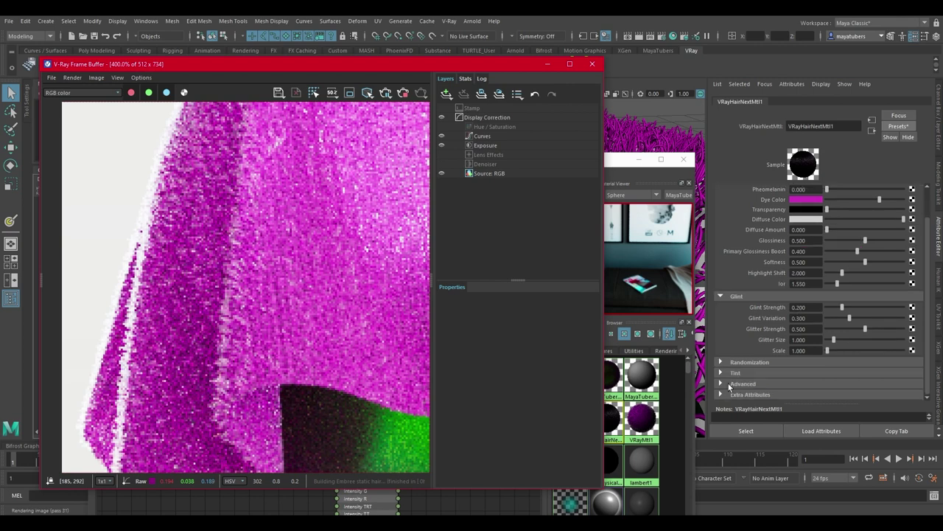
Expand Tint and set the hair's Transmission Tint to magenta
click(730, 372)
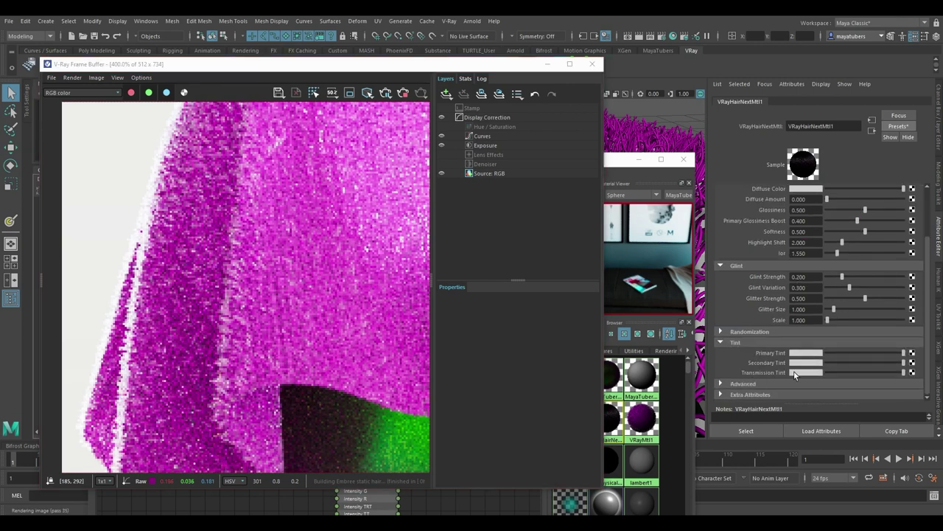
click(815, 372)
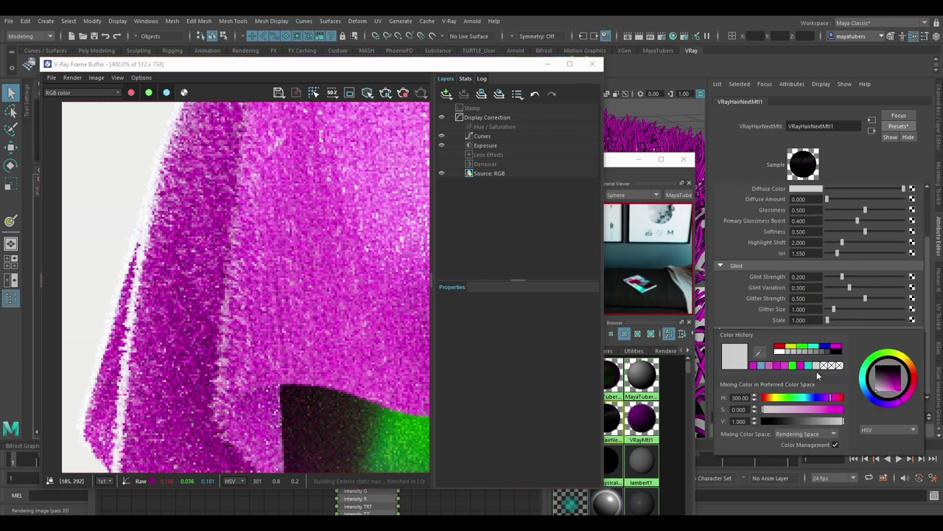
click(775, 367)
Render a region over the cloth's left edge with Denoiser and Lens Effects off
click(350, 94)
drag(116, 233, 236, 342)
click(442, 164)
click(441, 154)
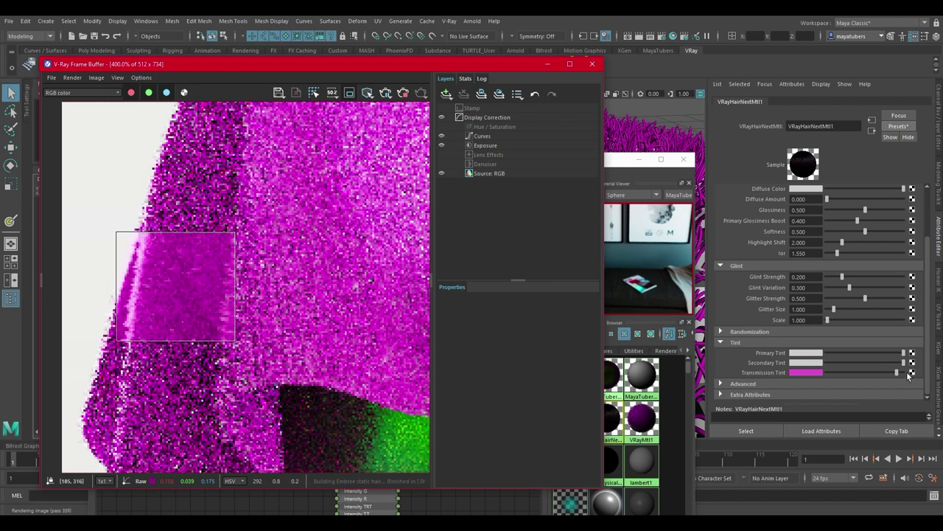
Try Transmission Tint at black and white, then set it back to magenta
mouse_move(896, 372)
mouse_down()
mouse_move(820, 371)
mouse_move(903, 371)
mouse_up()
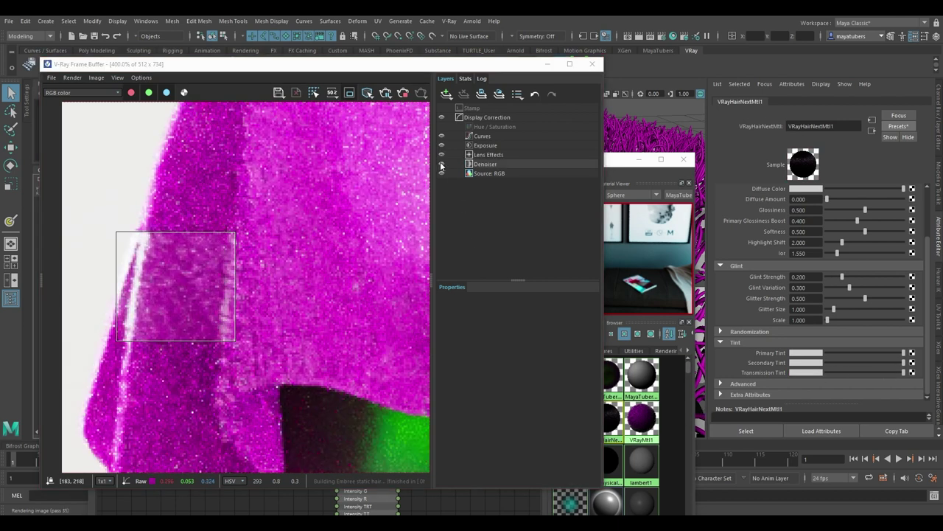
click(126, 326)
click(807, 372)
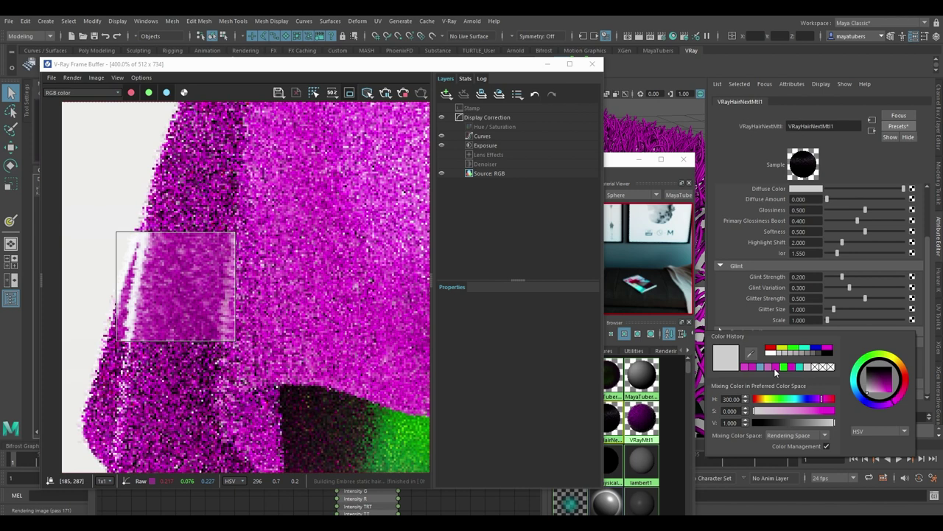
click(751, 371)
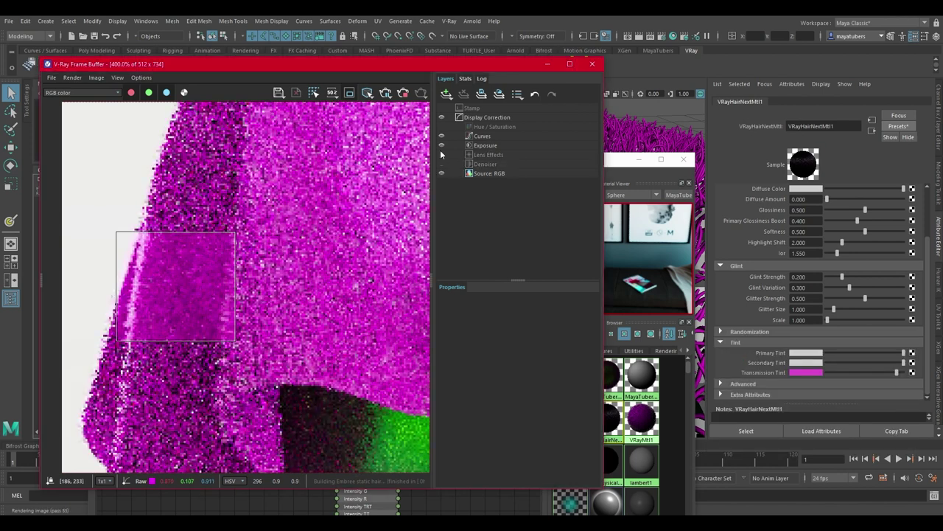
mouse_move(163, 292)
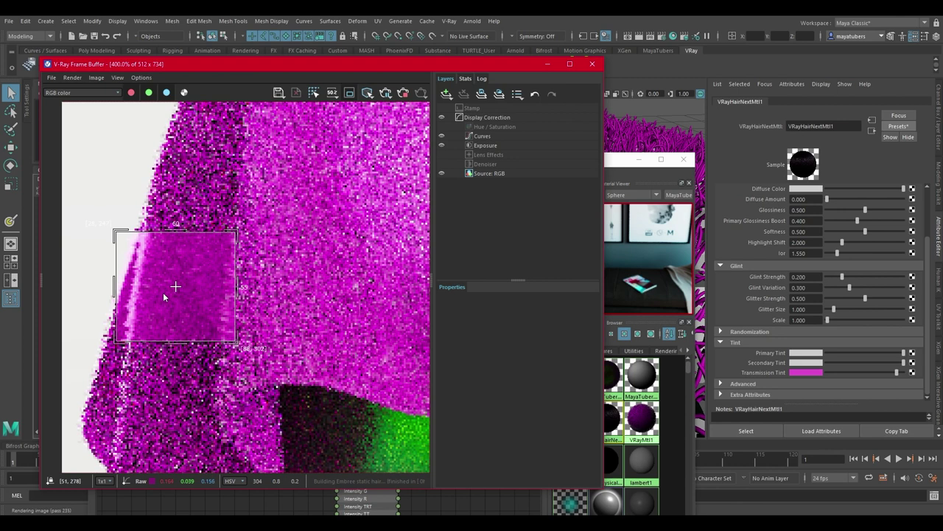
scroll(829, 272, up, 3)
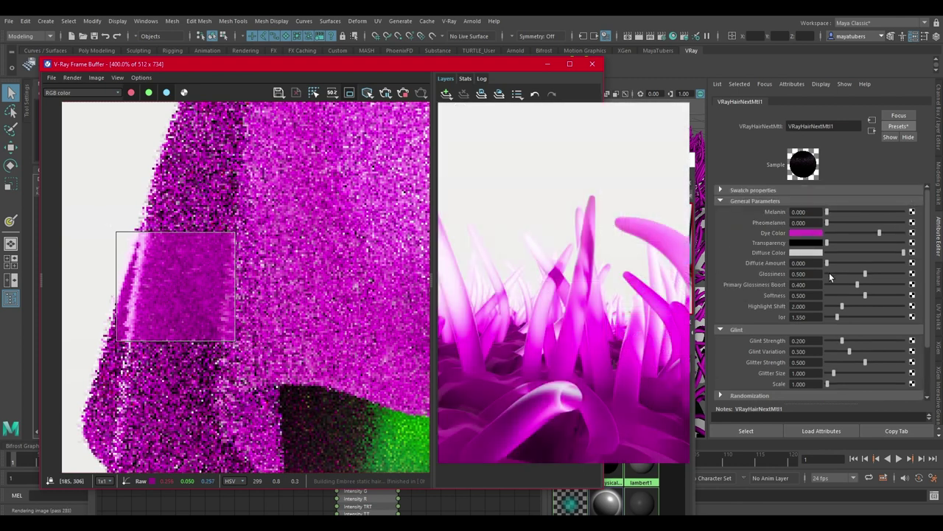
Make Diffuse Color magenta with Diffuse Amount about 0.53, rendering at 1024×1468
click(798, 252)
click(757, 247)
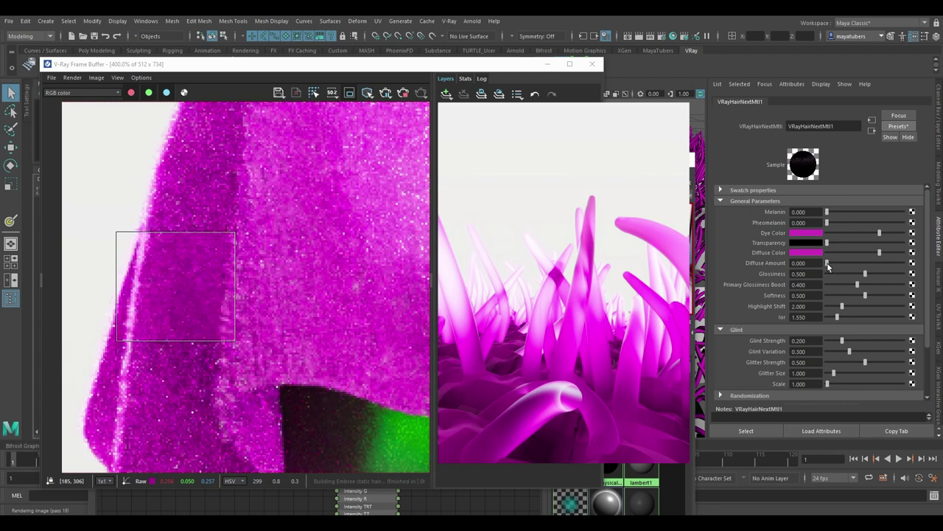
drag(832, 262, 905, 263)
click(144, 243)
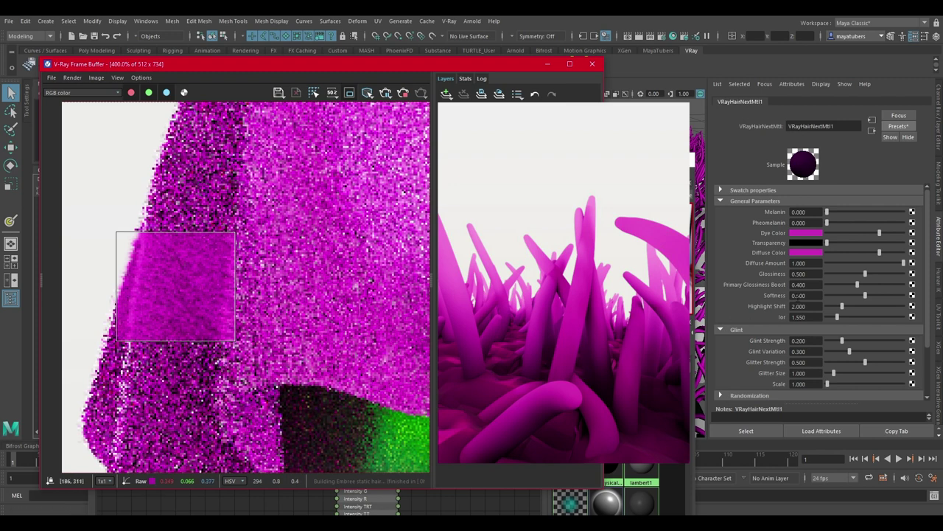
drag(893, 264, 866, 270)
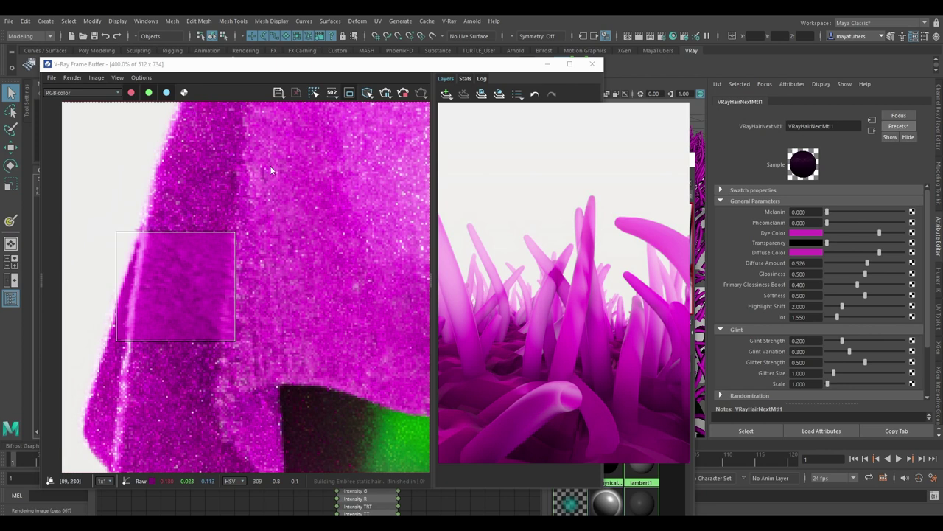
click(332, 94)
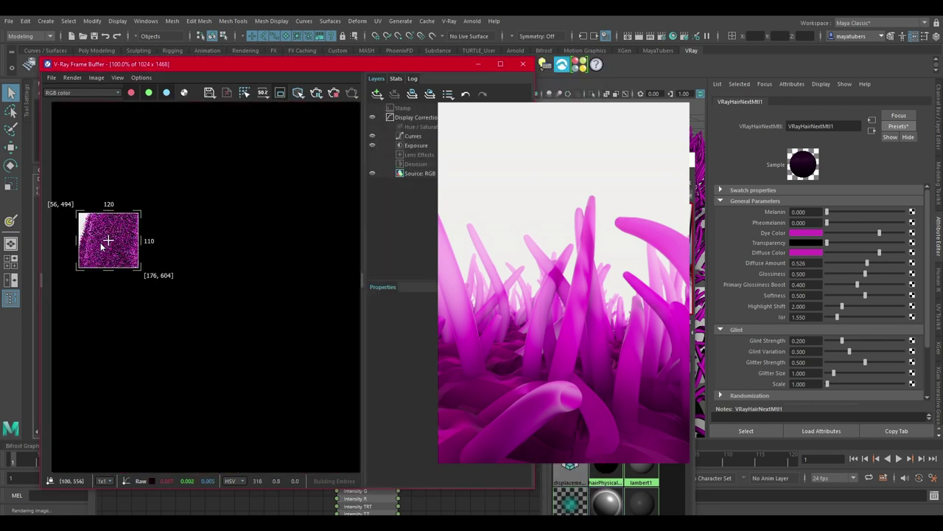
Set the hair material's Diffuse Amount back to 0
scroll(101, 246, up, 1)
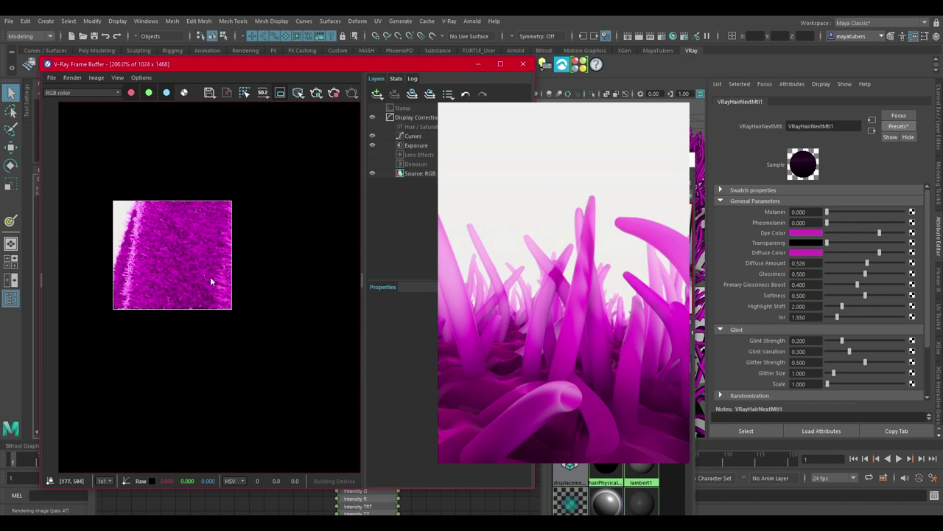
scroll(211, 282, up, 1)
click(867, 262)
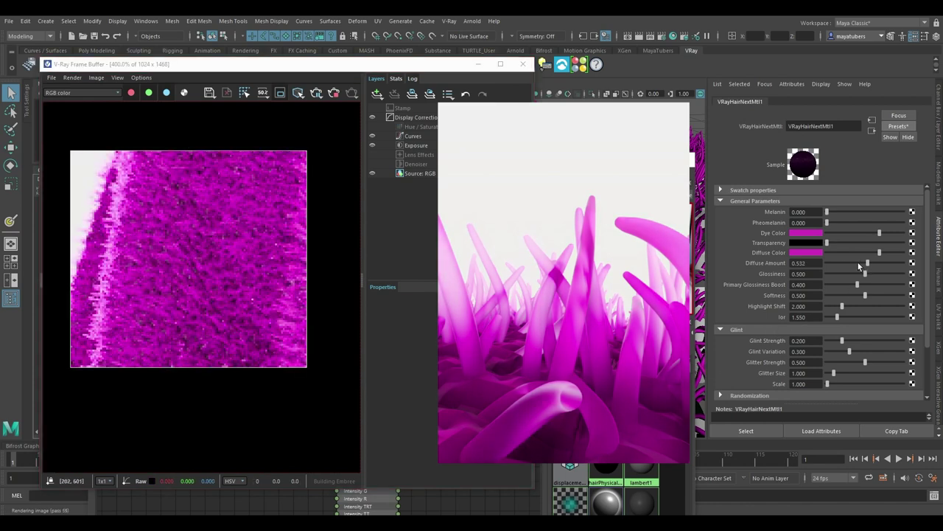
drag(858, 263, 827, 263)
Inspect the render with Denoiser and Lens Effects layers off, then minimize the frame buffer
click(148, 310)
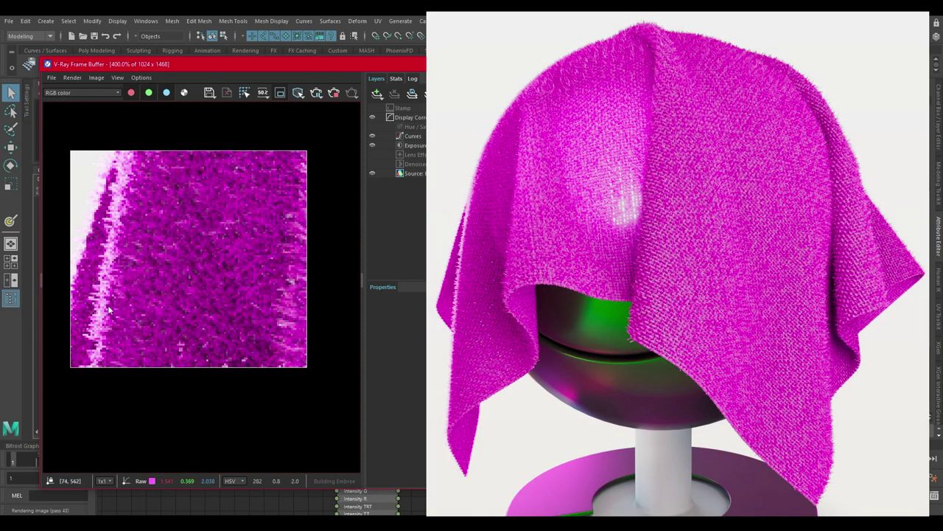
scroll(275, 288, down, 1)
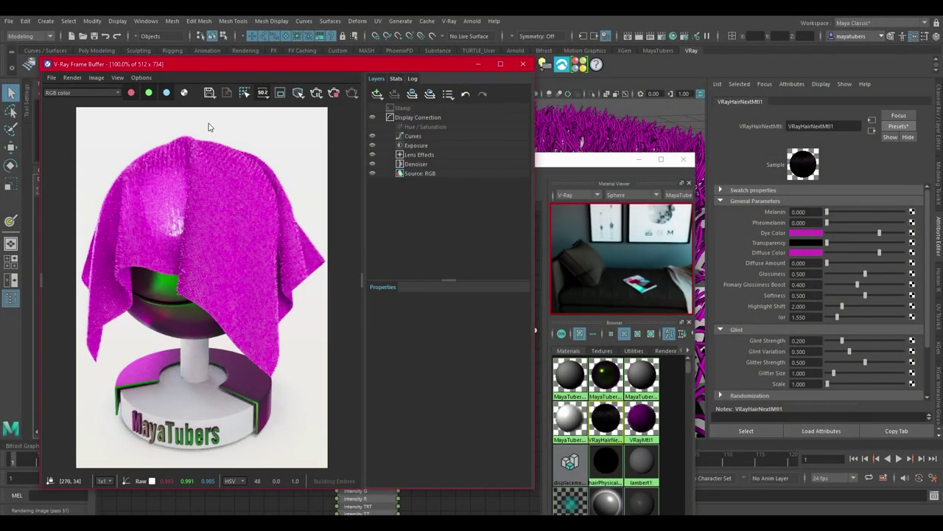
scroll(208, 127, up, 2)
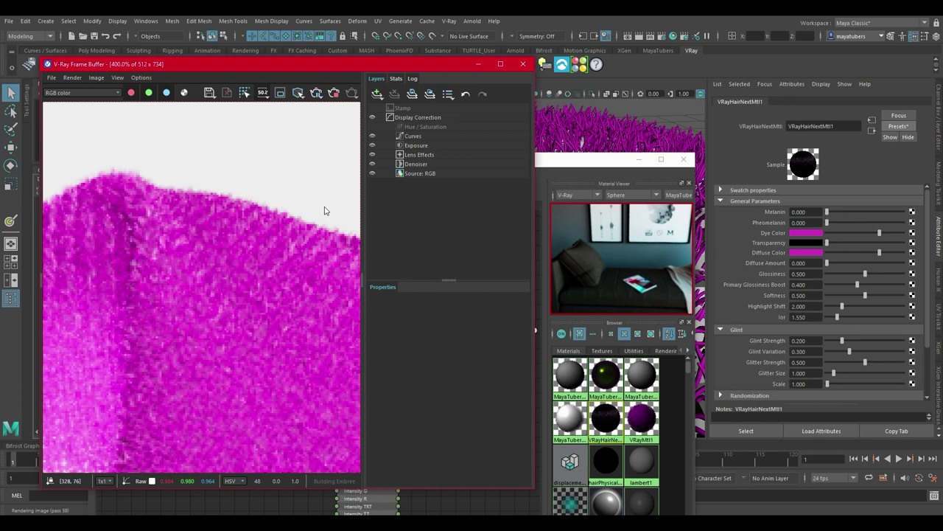
click(335, 94)
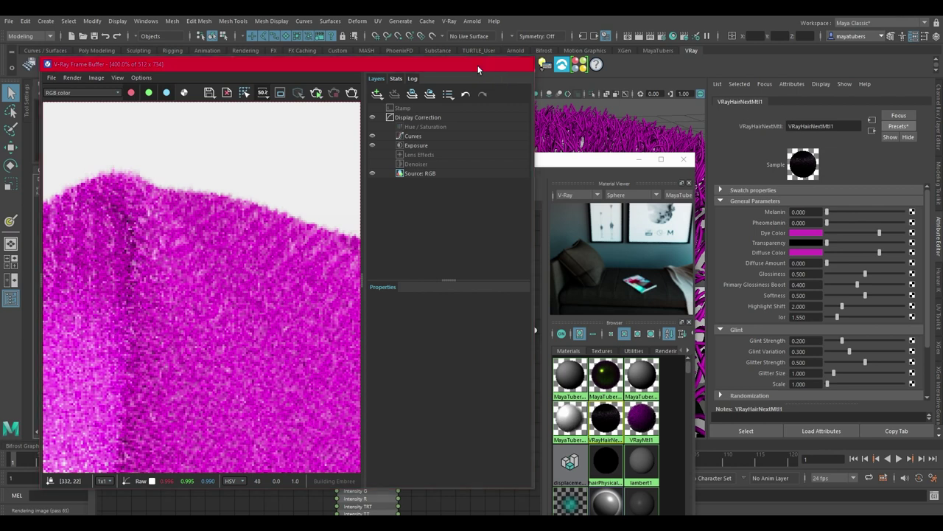
click(478, 65)
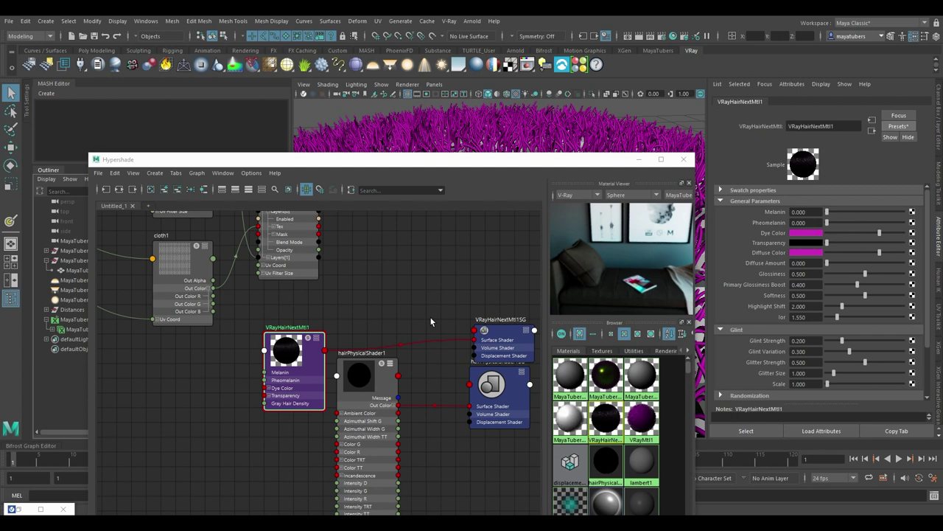
Minimize Hypershade and bring up the XGen Editor for COL_Fur_Short
click(639, 160)
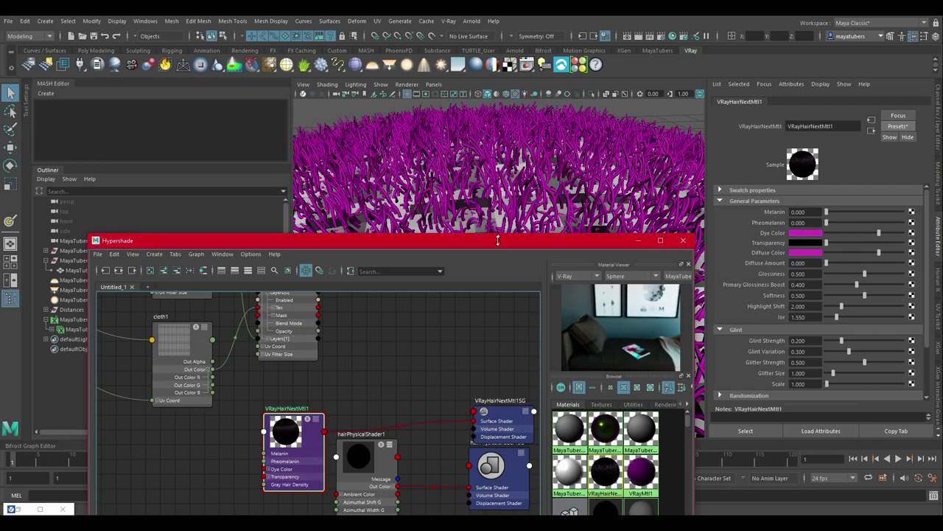
click(940, 345)
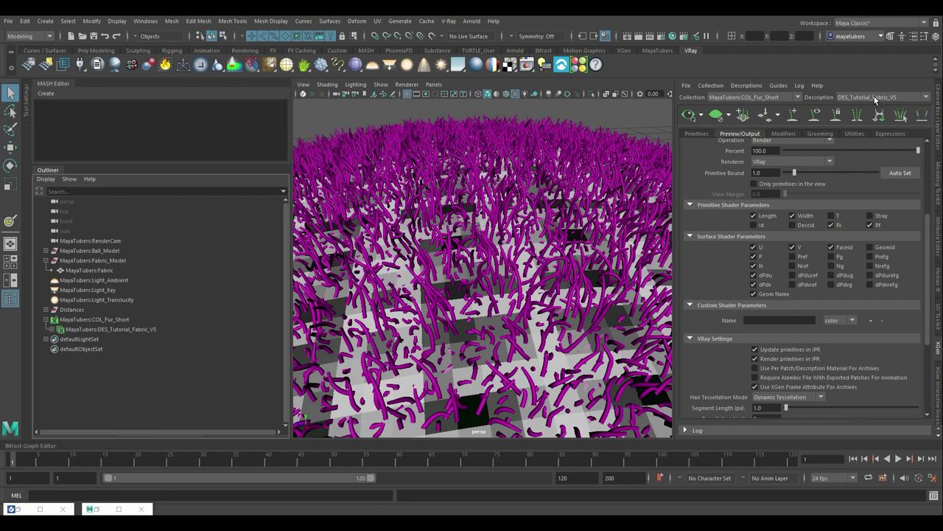
click(748, 86)
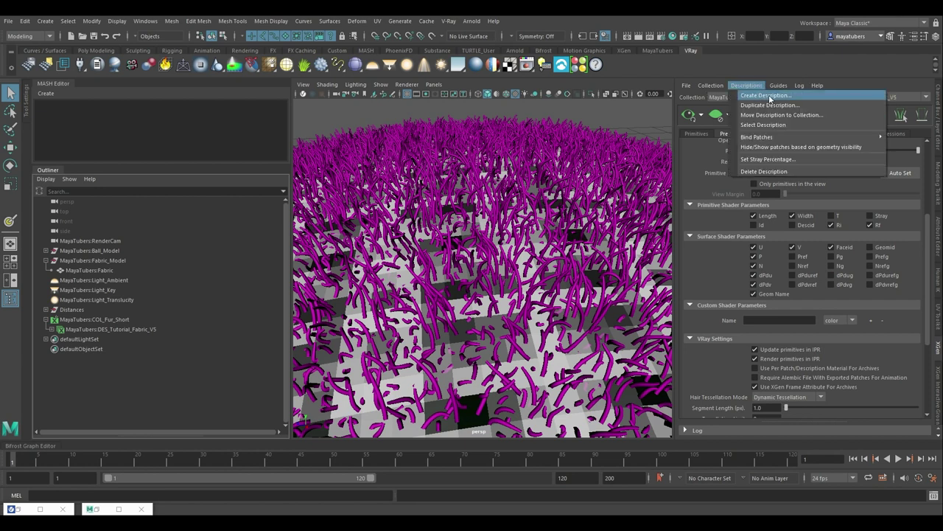
click(407, 22)
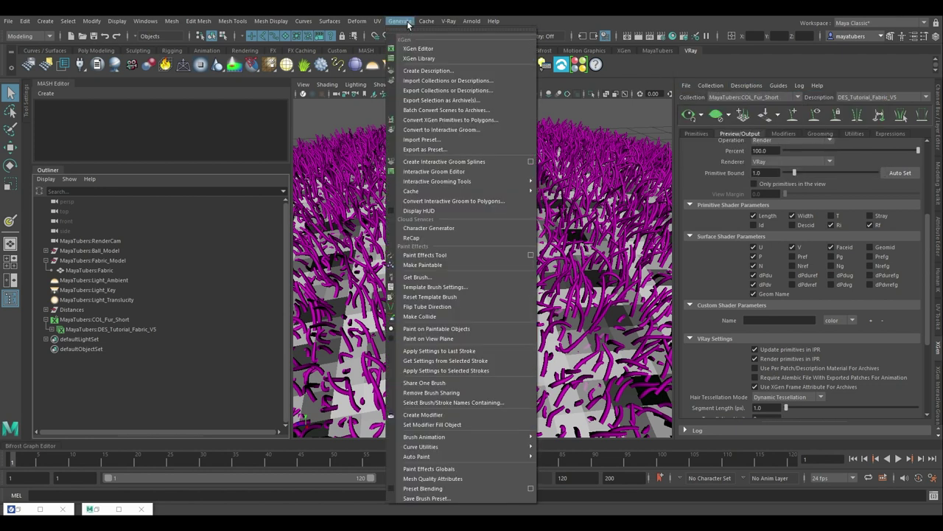
click(763, 71)
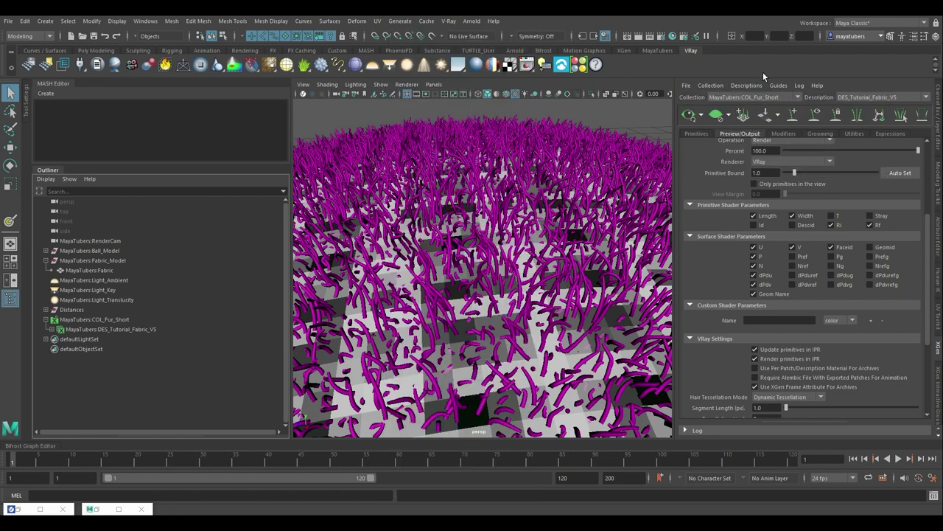
Try Create Description, then select the MayaTubers:Fabric mesh as the fur surface
click(754, 86)
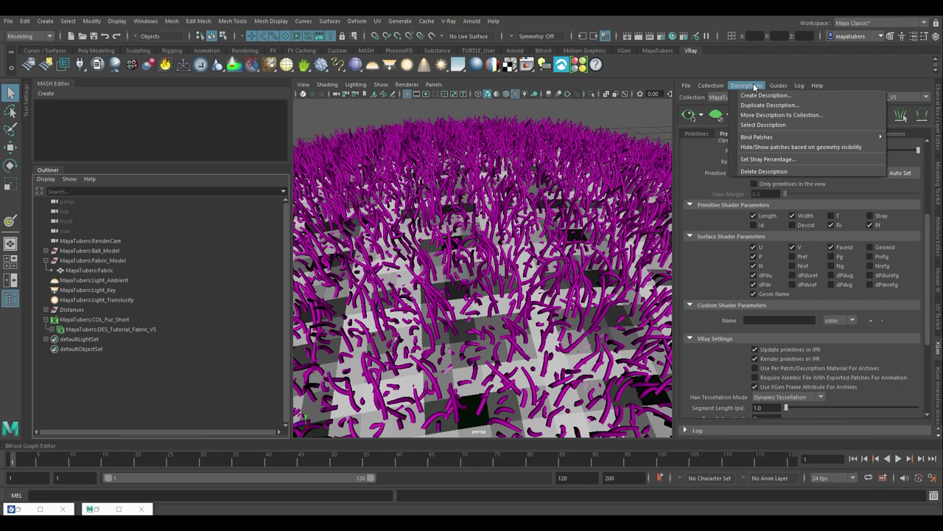
click(756, 96)
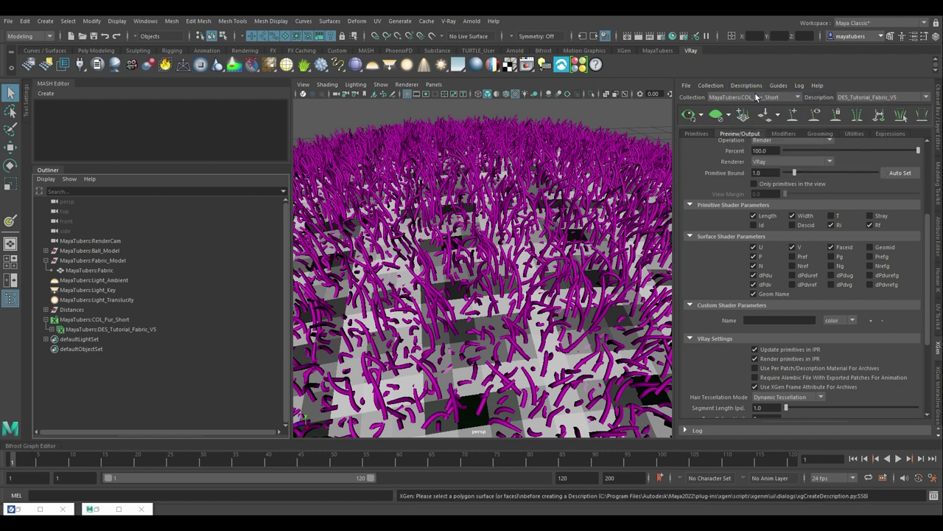
click(457, 302)
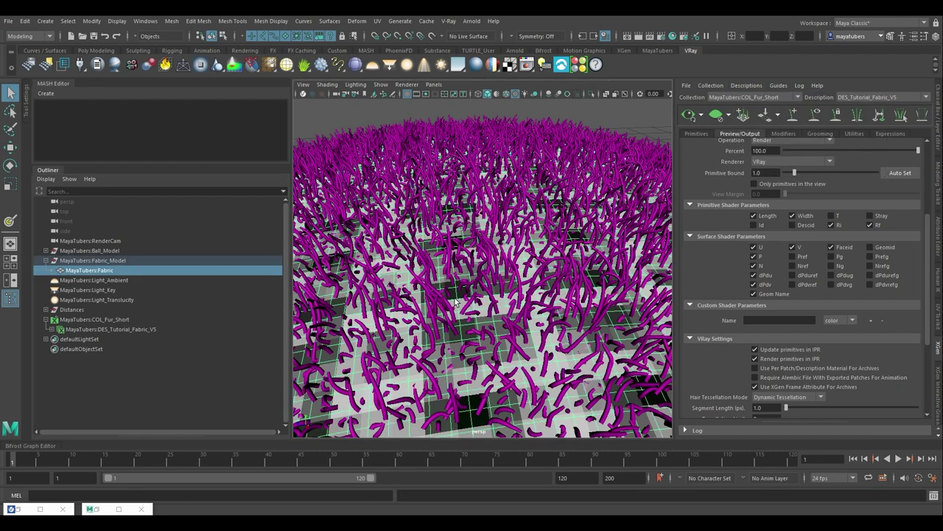
click(764, 85)
Create a spline description named DES_Fur_Short in the existing COL_Fur_Short collection
click(761, 95)
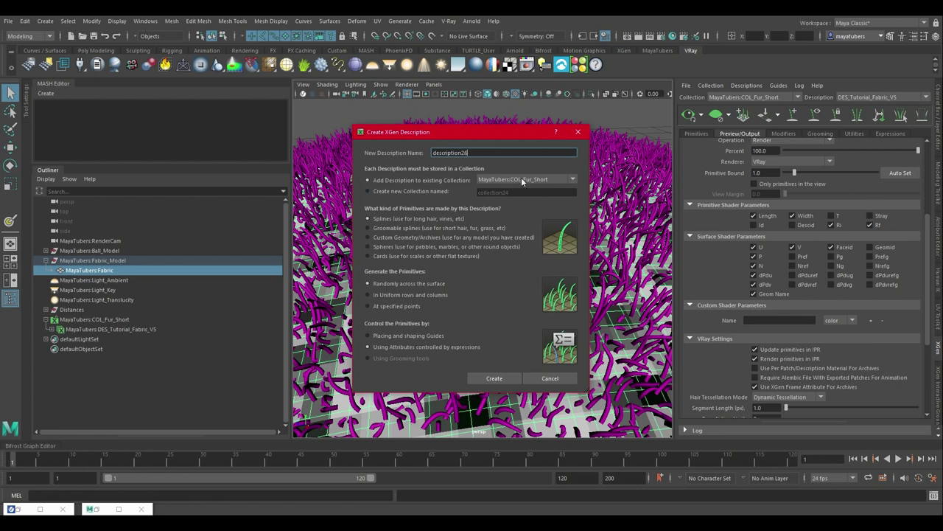
double_click(489, 152)
text(DES_Fur_Short)
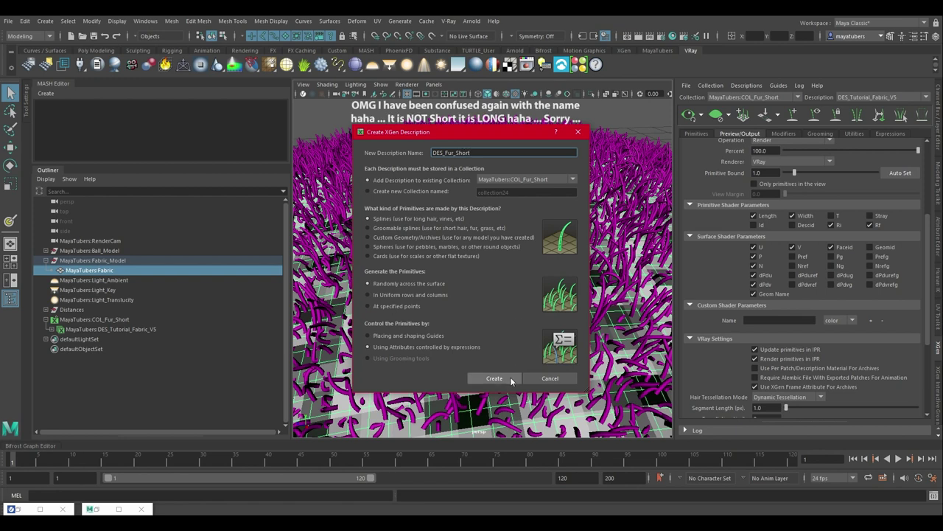
click(494, 378)
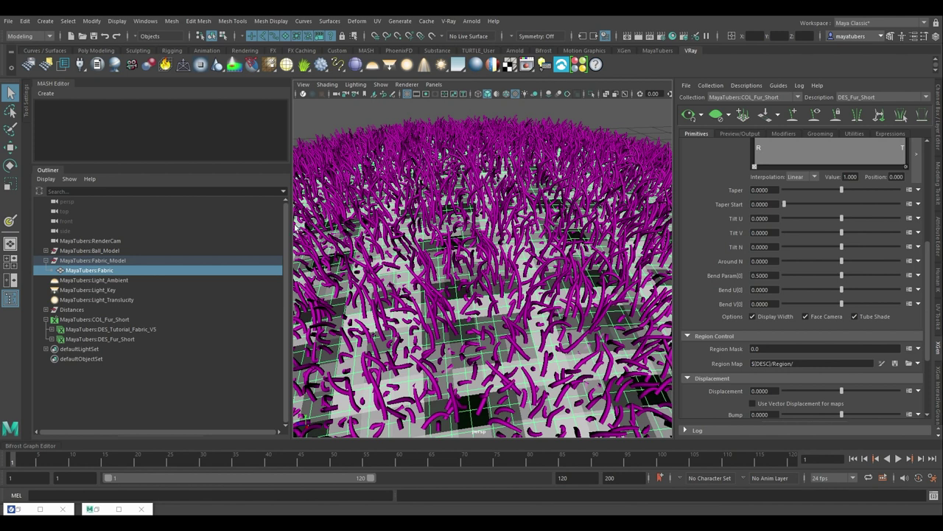
Preview all descriptions in the collection and orbit to the fur-covered fabric top
scroll(437, 202, down, 5)
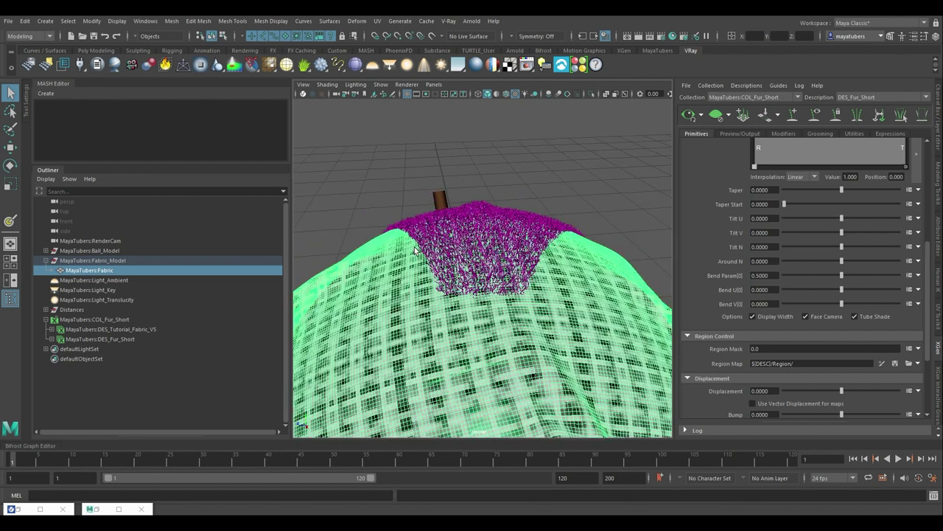
click(689, 115)
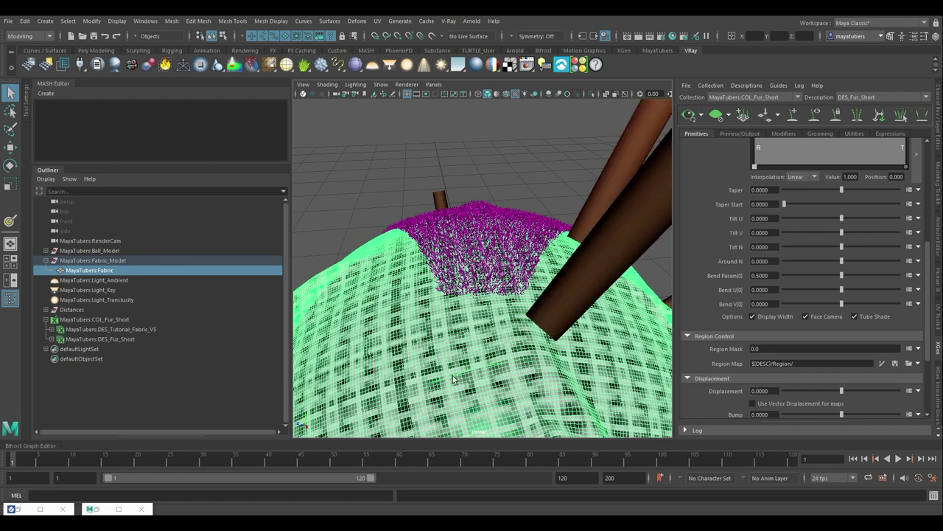
click(701, 116)
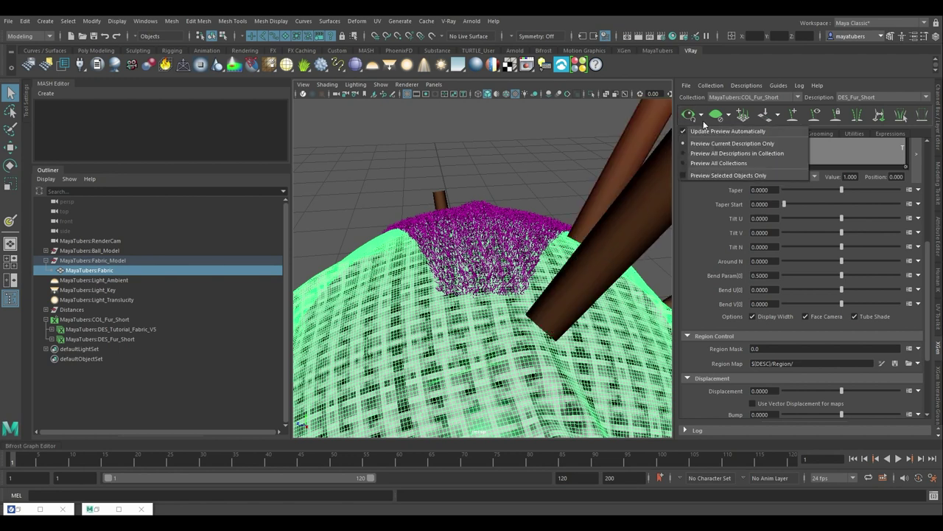
click(713, 154)
click(689, 116)
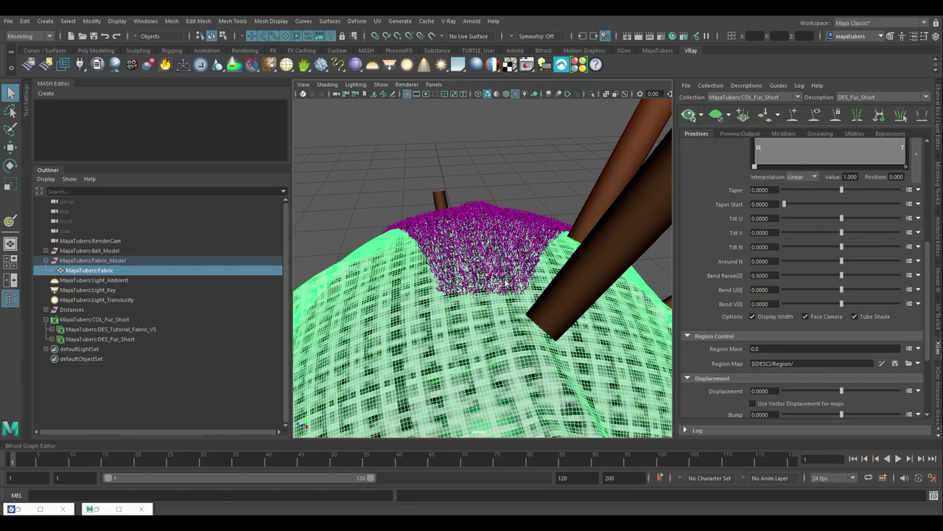
alt+drag(475, 252, 622, 248)
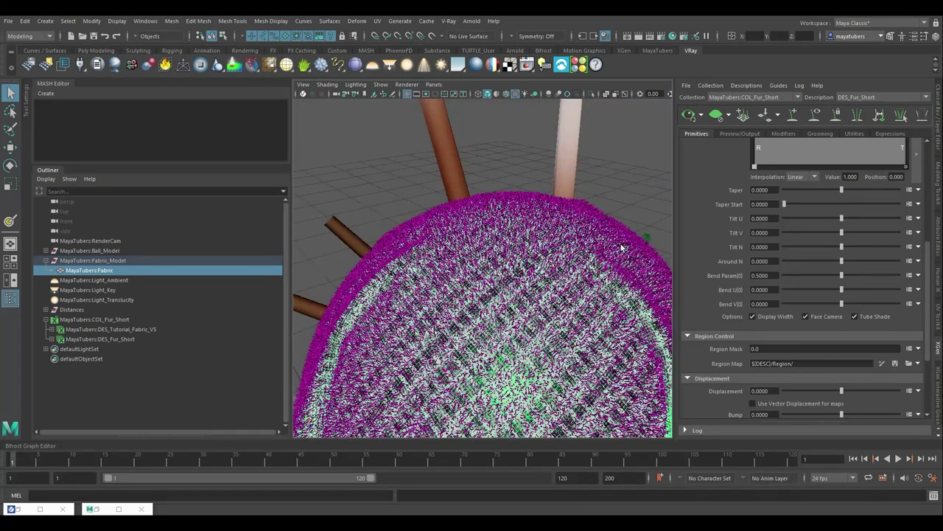
scroll(729, 225, up, 6)
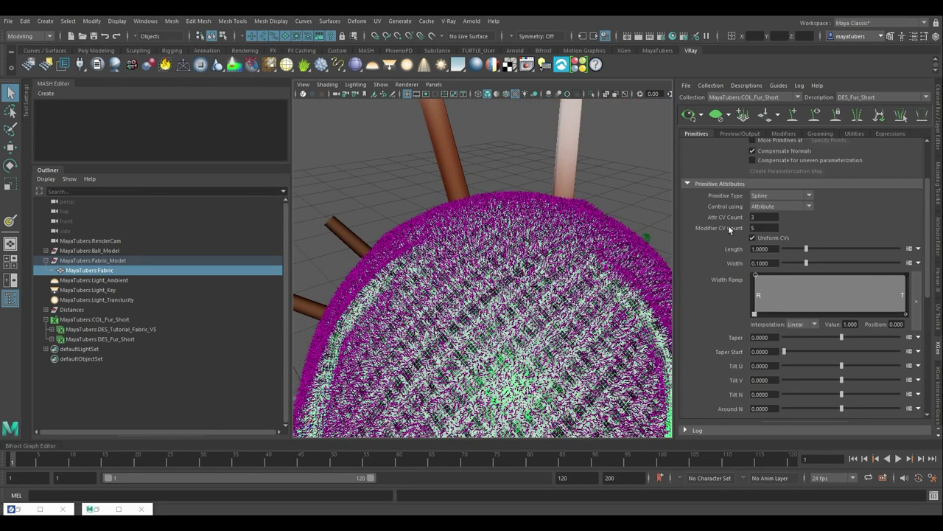
Set fur Density 500, Modifier CV Count 50, Length 0.075 and Width 0.002
click(759, 193)
text(500)
click(765, 306)
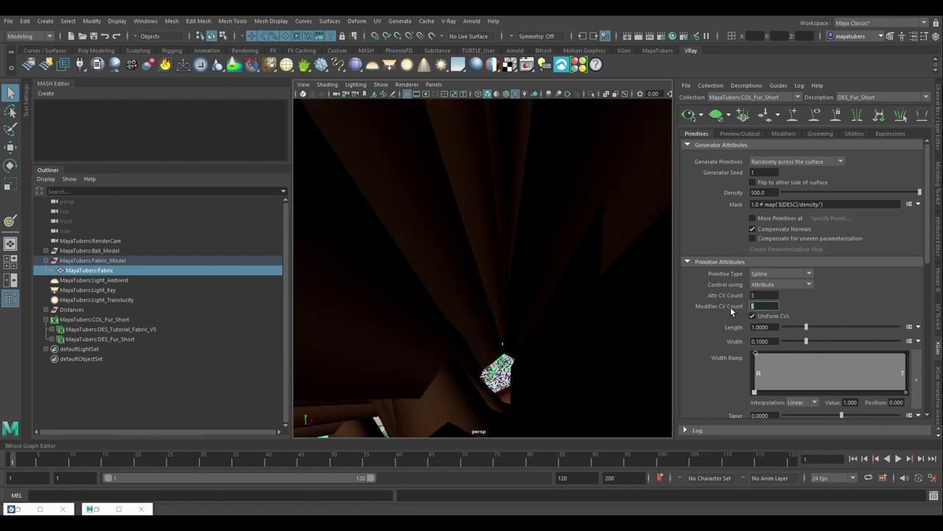
text(50)
key(Tab)
text(0.075)
key(Return)
click(763, 341)
text(0.002)
key(Return)
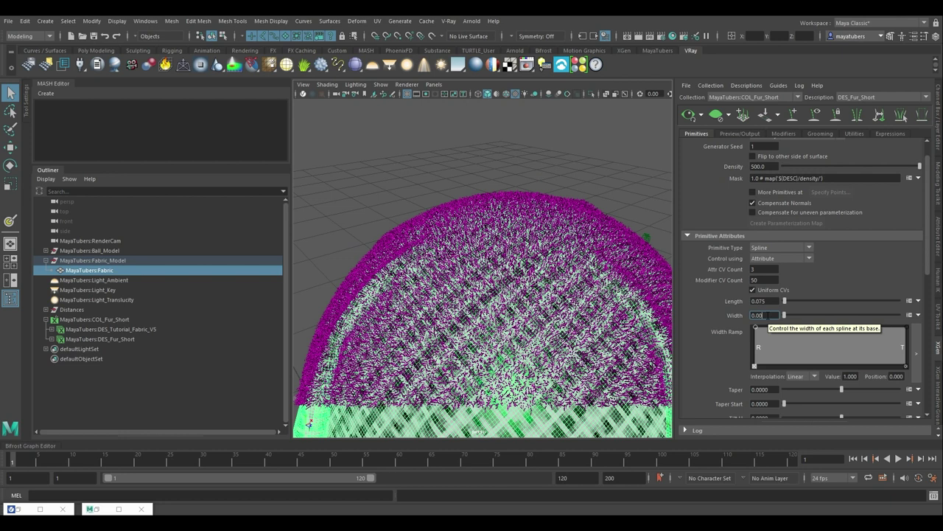
Reshape the fur Width Ramp: lower the root and tip, and add midpoints pulled down to 0.302
click(735, 330)
drag(130, 172, 130, 273)
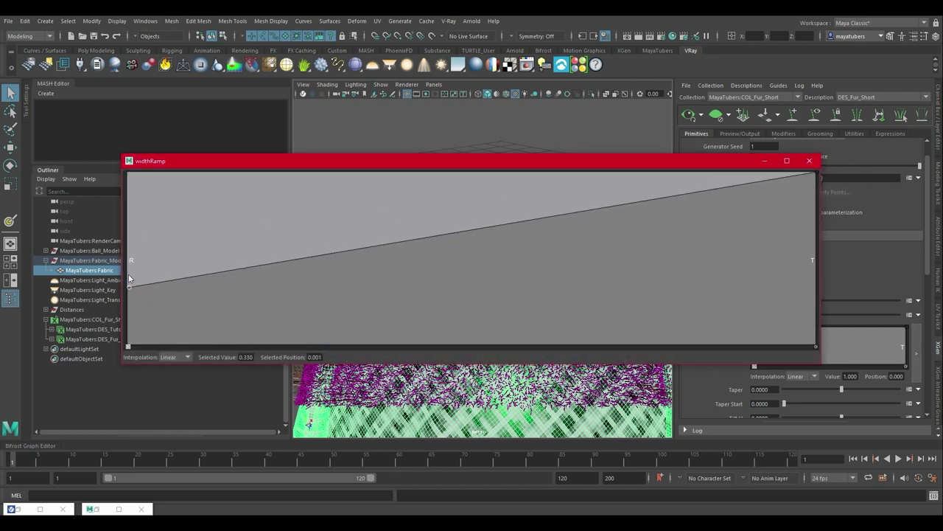
drag(814, 180, 808, 322)
click(783, 308)
click(757, 293)
click(703, 285)
click(642, 279)
drag(352, 277, 352, 292)
Try smooth interpolation on the width ramp, then revert it to linear
click(177, 357)
click(173, 378)
click(177, 357)
click(174, 377)
click(642, 278)
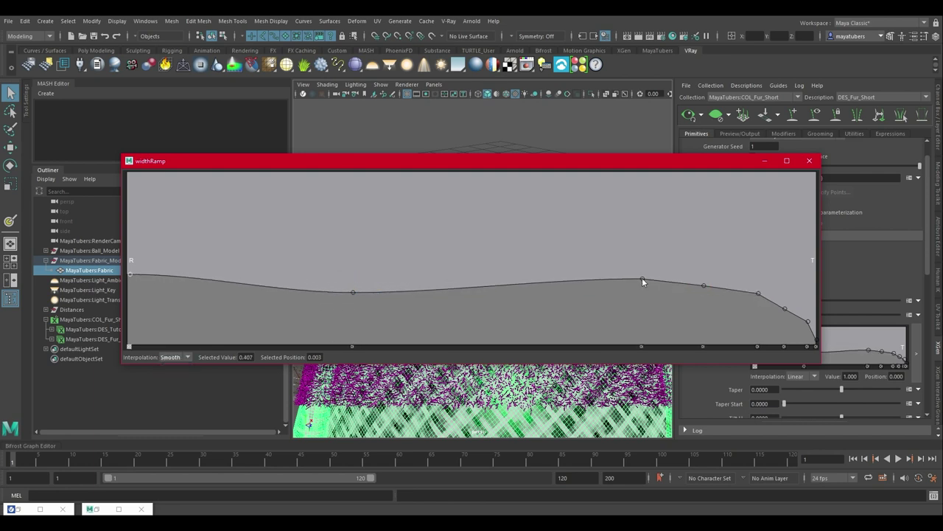
click(177, 357)
click(173, 371)
click(177, 356)
click(177, 376)
click(809, 160)
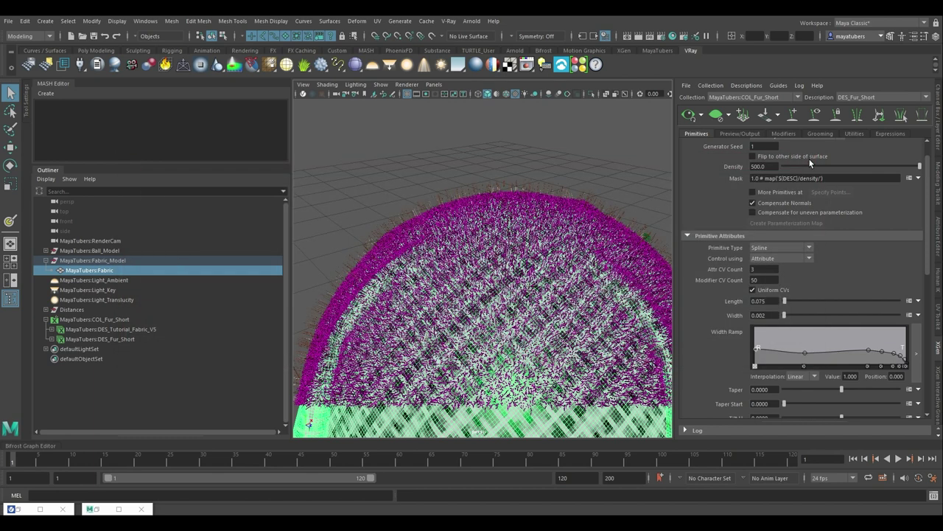
Set Taper to 0.45, Taper Start to 0.4 and Tilt U to 0.3
scroll(704, 332, down, 2)
scroll(704, 333, down, 2)
click(765, 272)
text(0.45)
key(Tab)
text(0.4)
key(Return)
key(Tab)
text(0.3)
key(Return)
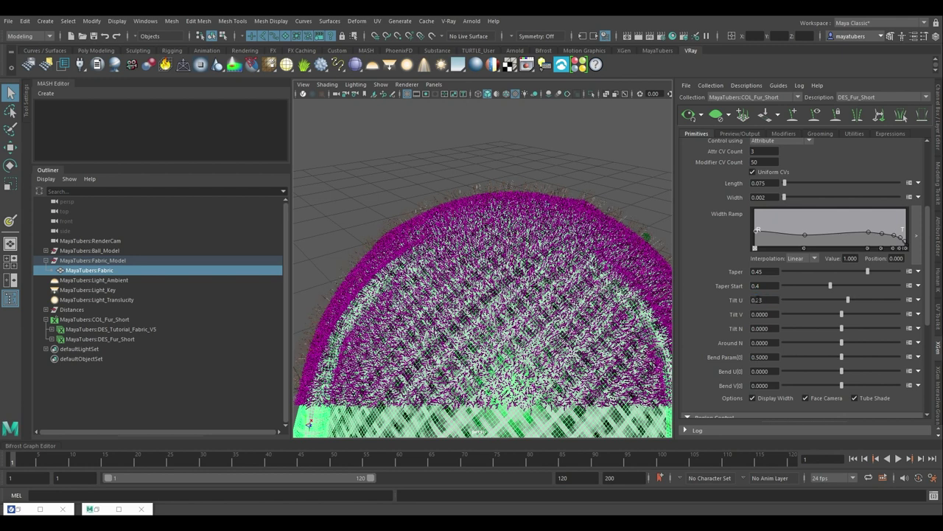
Set Around N to 23, Bend U to 0.15 and Bend V to 0.7
click(763, 343)
text(23)
key(Tab)
text(0.15)
key(Tab)
text(0.7)
key(Return)
Add a Cut modifier and a Noise modifier to the fur description
scroll(455, 188, up, 10)
click(784, 133)
click(895, 156)
click(721, 303)
click(906, 158)
click(787, 213)
click(724, 300)
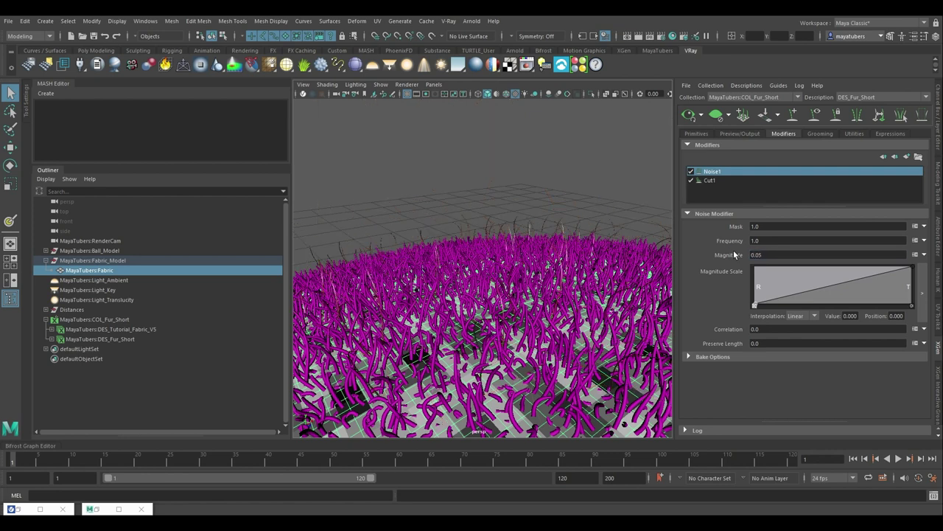
Review the DES_Fur_Short Width, Taper, Tilt and Bend values in the Primitives settings
click(698, 132)
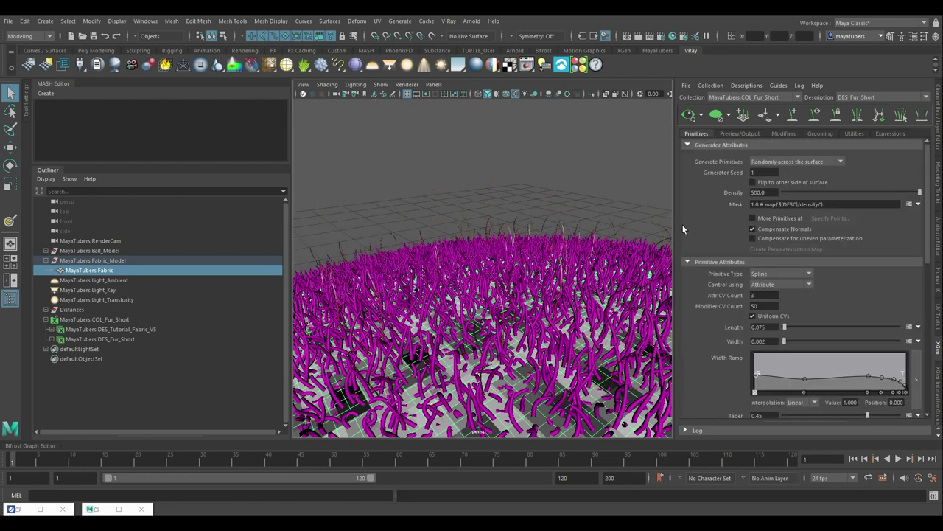
scroll(704, 239, down, 2)
double_click(759, 247)
click(771, 282)
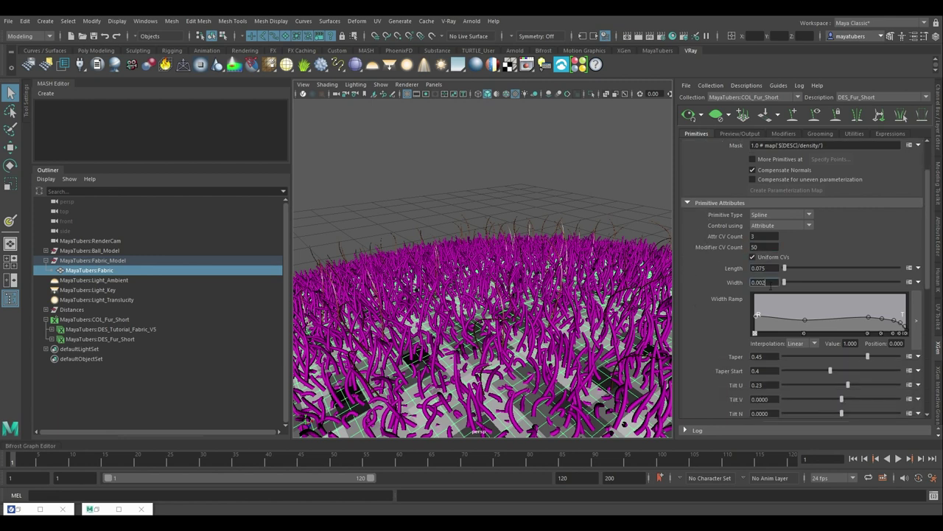
scroll(805, 300, down, 1)
key(Tab)
key(Tab)
key(Tab)
scroll(775, 295, down, 3)
key(Tab)
key(Tab)
key(Tab)
key(Tab)
key(Tab)
scroll(774, 258, up, 4)
Inspect the Cut1 modifier, then select Noise1's Magnitude value of 0.05 for editing
click(785, 133)
click(709, 181)
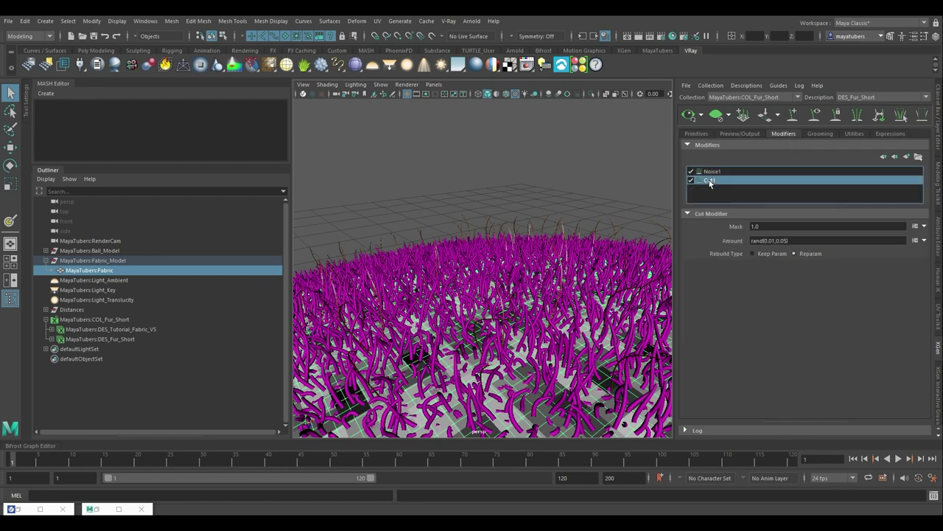
click(718, 172)
double_click(759, 255)
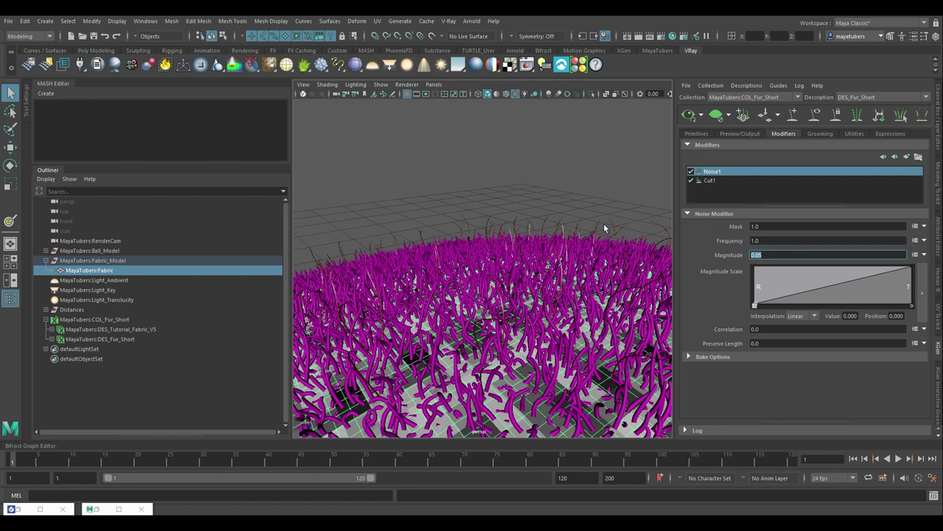
Assign VRayHairNextMtl1 to DES_Fur_Short in Hypershade, then V-Ray render a low side view
click(673, 35)
drag(417, 131, 508, 94)
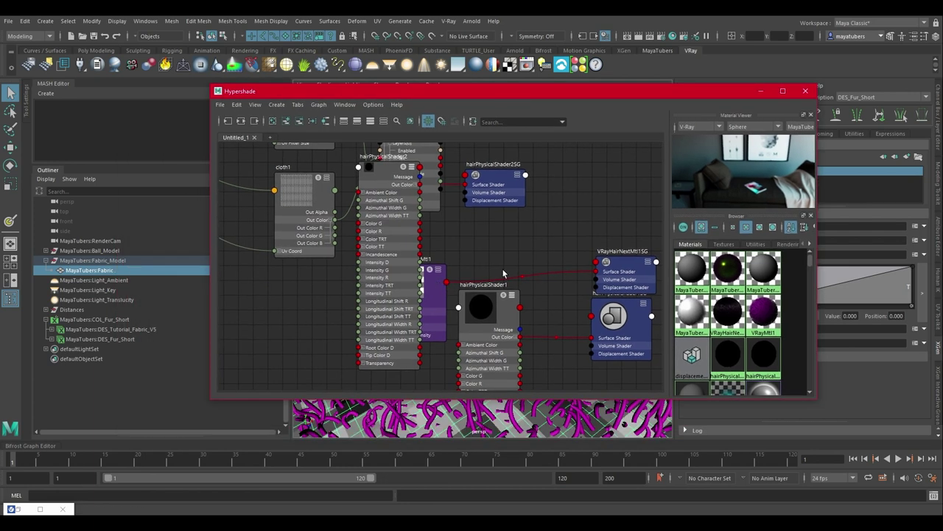
scroll(507, 230, down, 4)
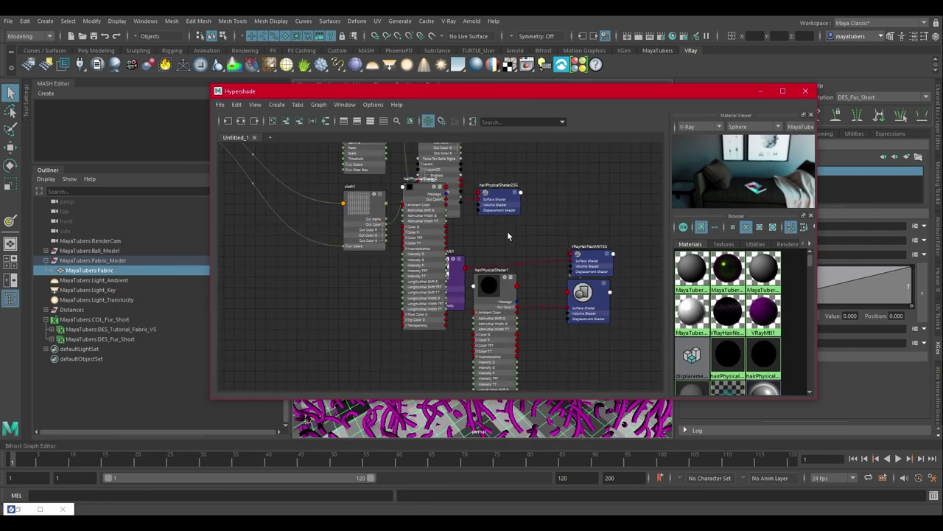
click(81, 339)
click(415, 295)
scroll(336, 352, up, 3)
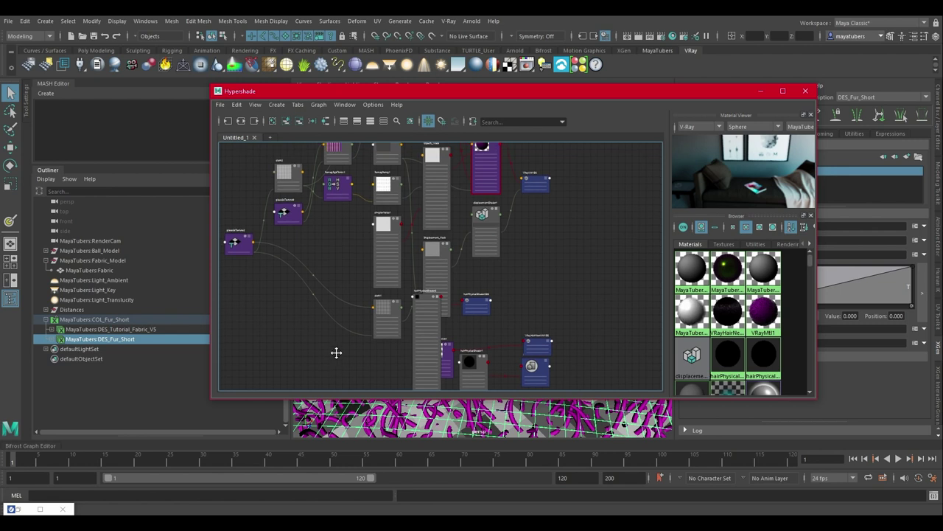
right_drag(728, 310, 730, 284)
click(806, 91)
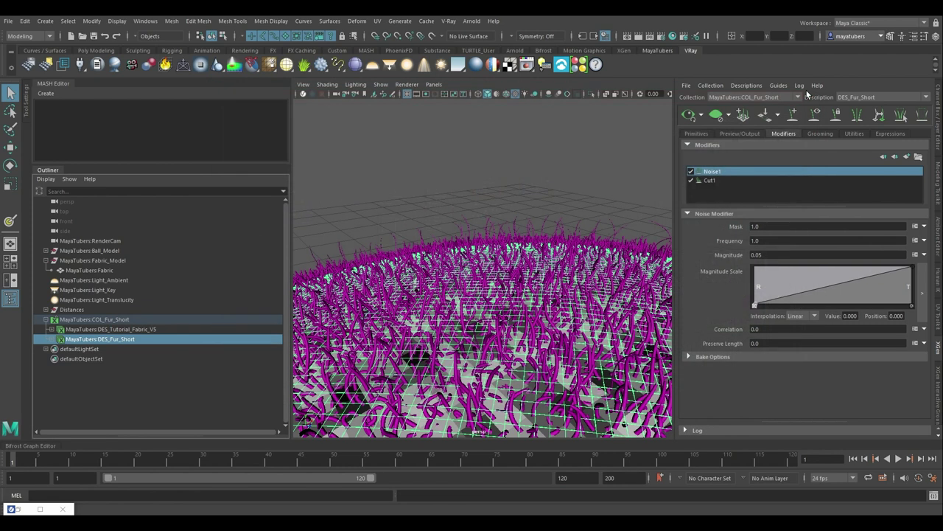
alt+drag(467, 273, 535, 138)
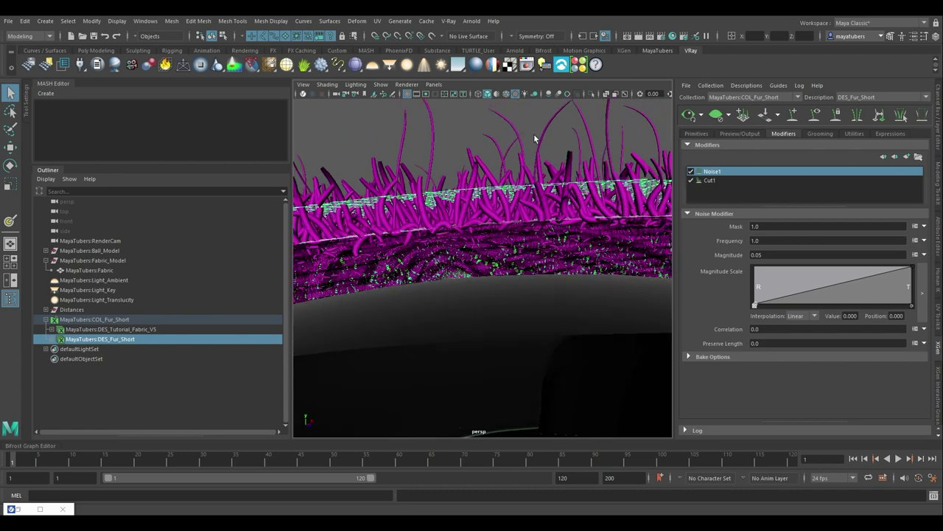
click(529, 65)
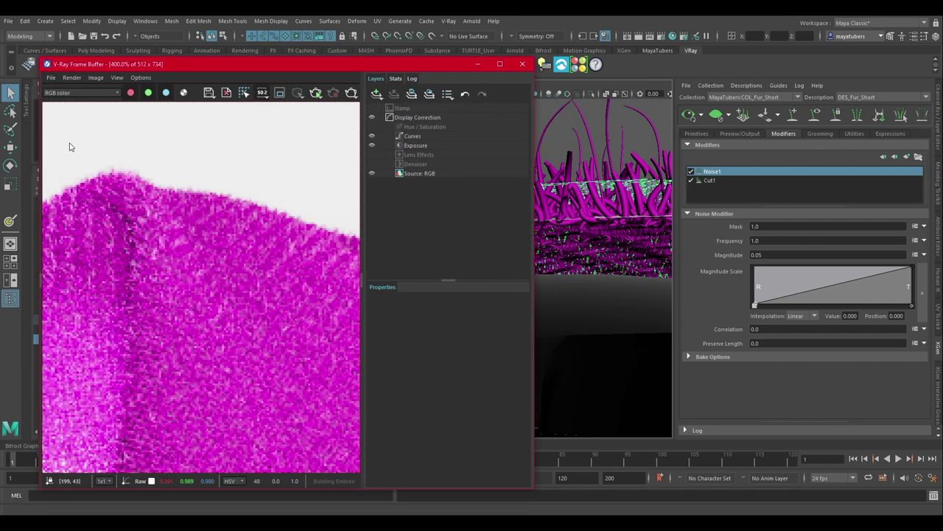
Region-render the cloth's top edge and compare its alpha channel against the colour result
drag(70, 137, 333, 328)
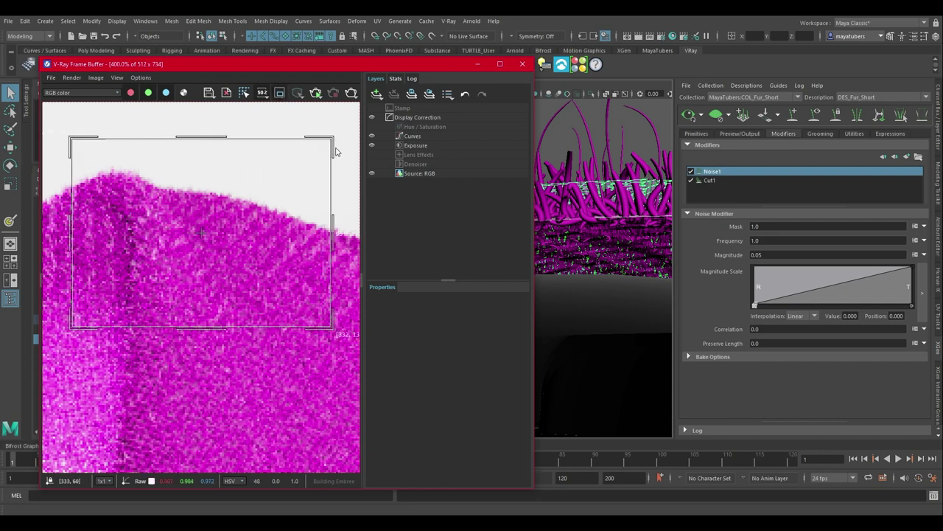
click(184, 93)
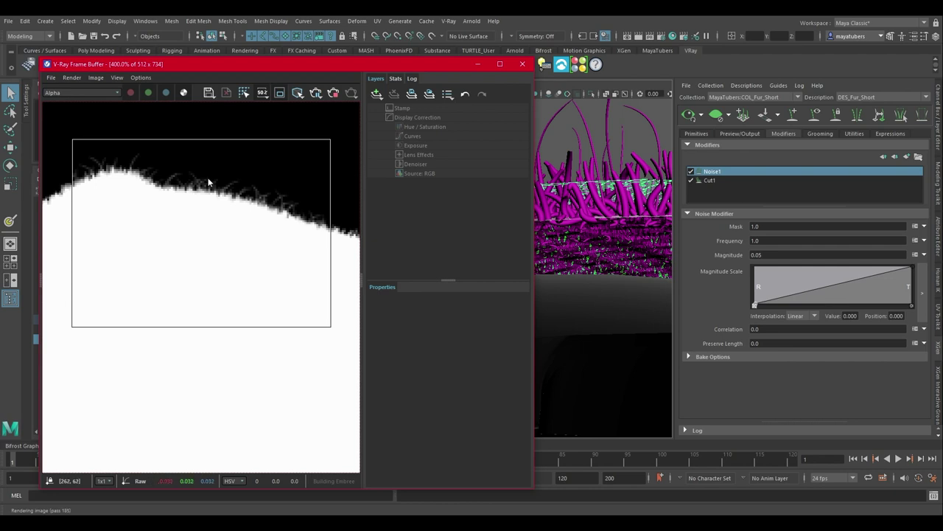
click(183, 93)
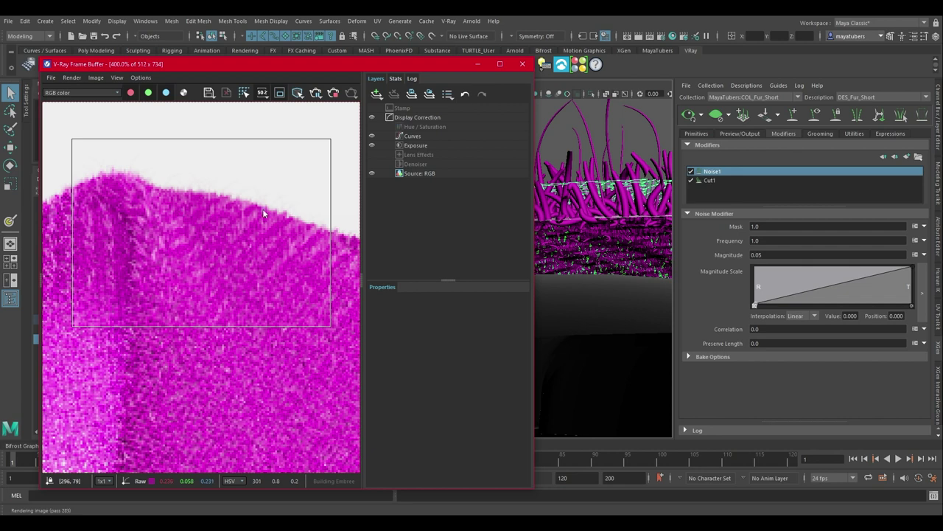
Zoom in and out on the render to inspect the fuzzy fibres along the cloth edge
scroll(307, 164, down, 2)
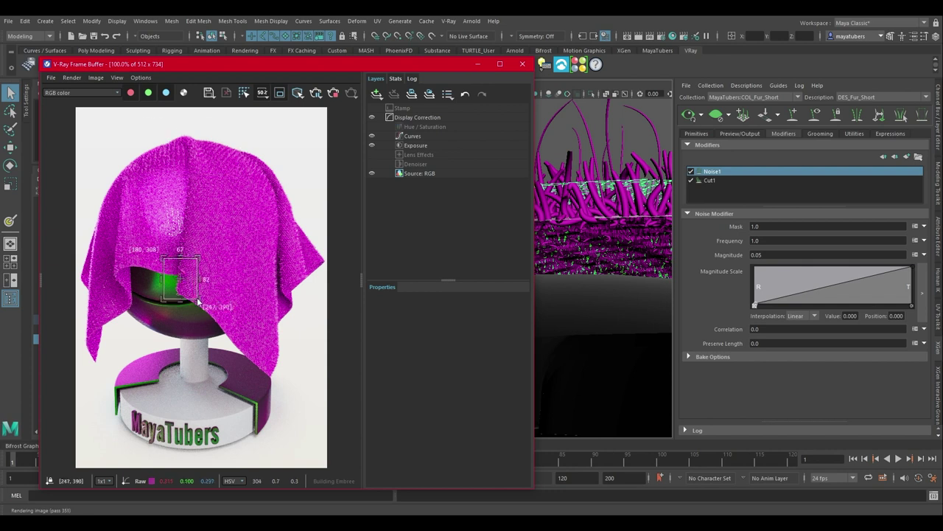
scroll(176, 288, up, 3)
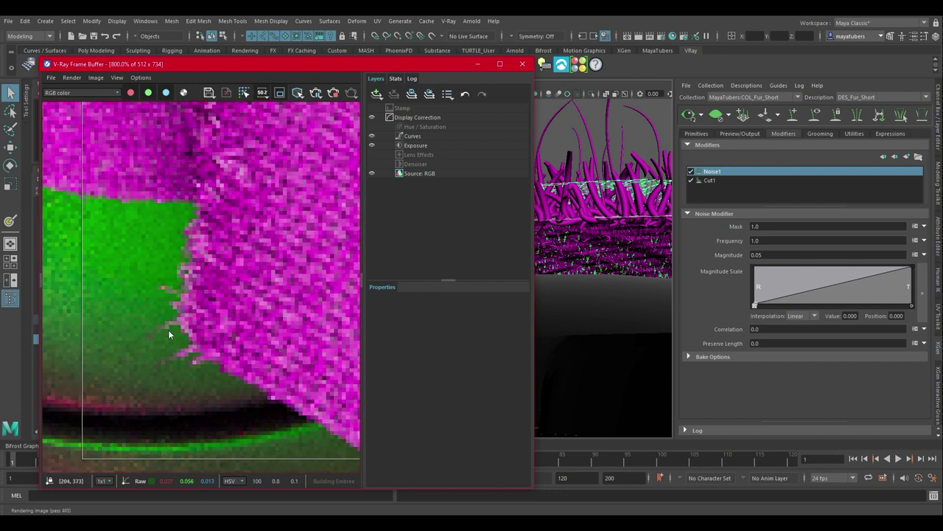
scroll(186, 281, down, 4)
scroll(186, 281, up, 3)
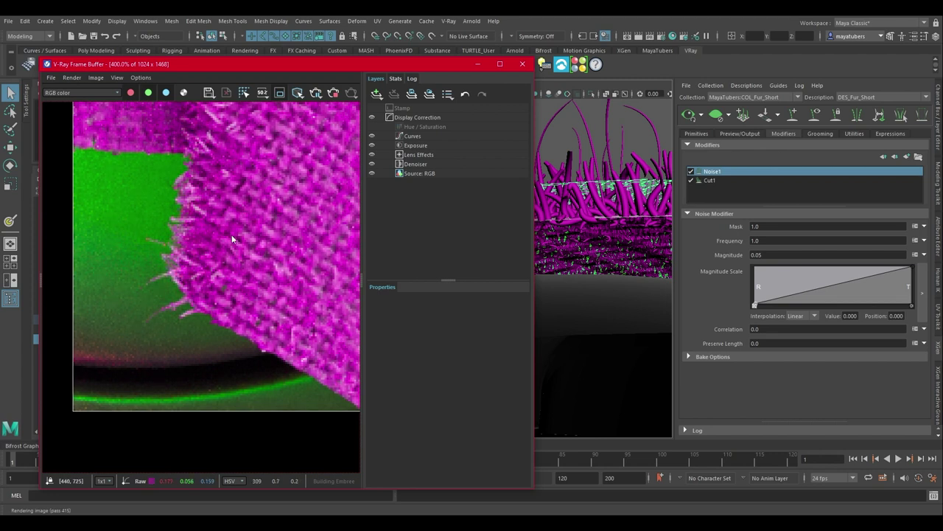
scroll(232, 230, down, 1)
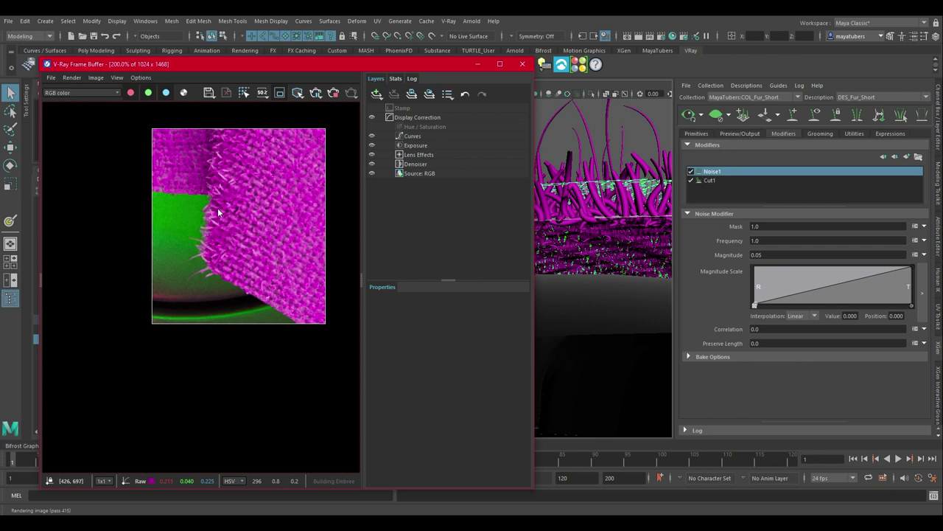
scroll(204, 240, up, 1)
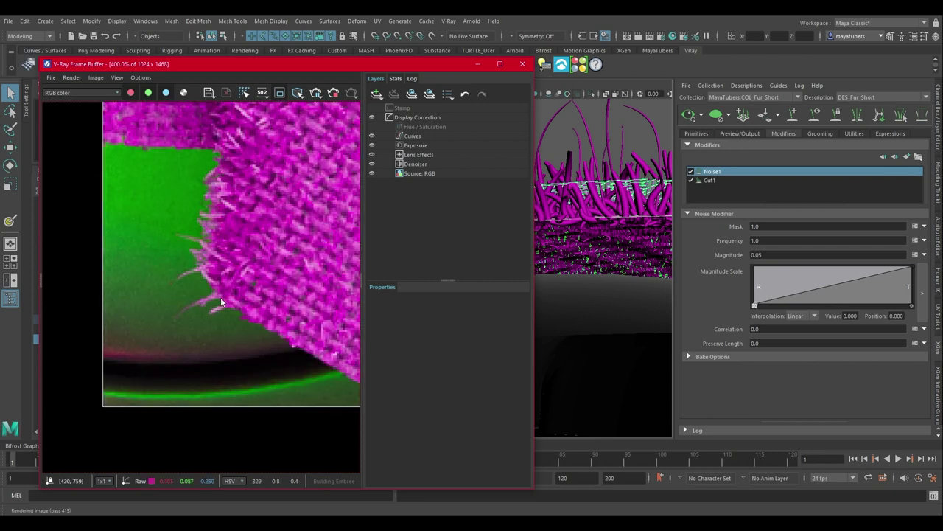
scroll(220, 297, down, 1)
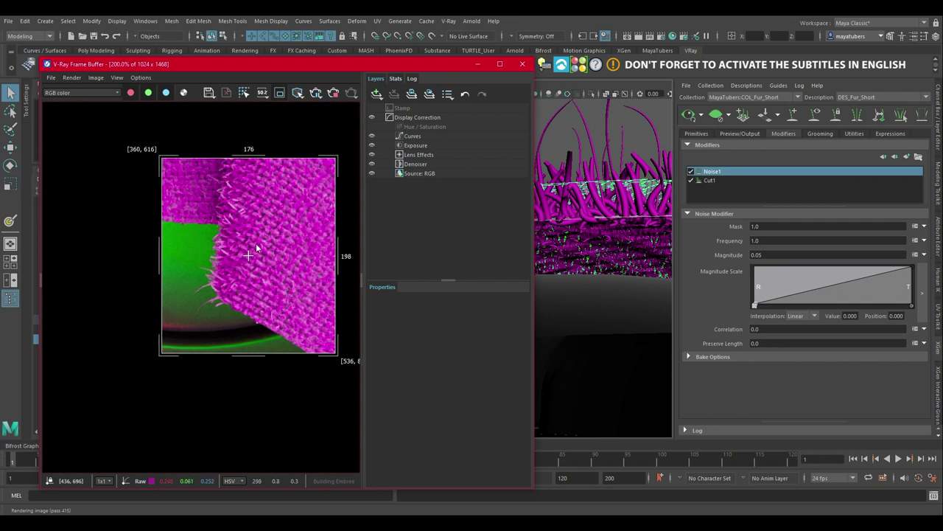
Raise the Random Melanin amount in VRayHairNextMtl1's Randomization settings
click(938, 254)
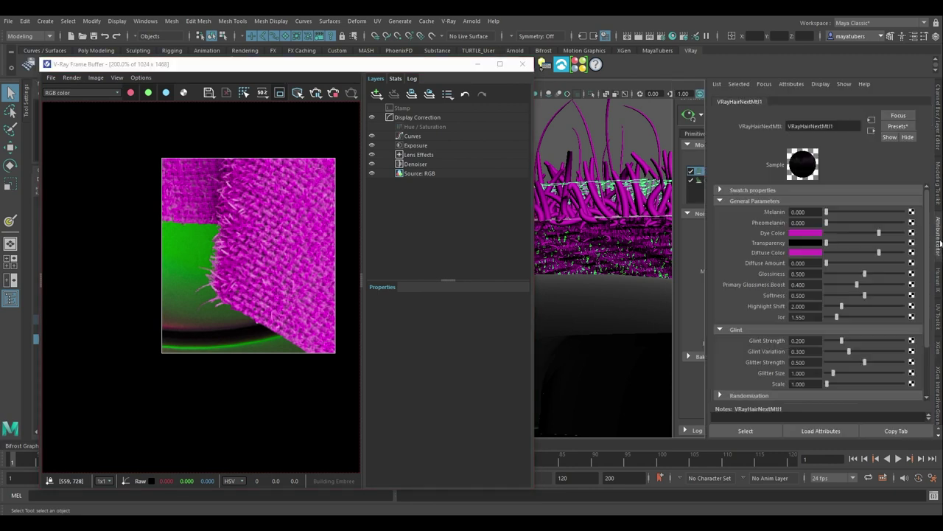
scroll(766, 302, down, 5)
scroll(767, 302, down, 3)
drag(826, 255, 829, 302)
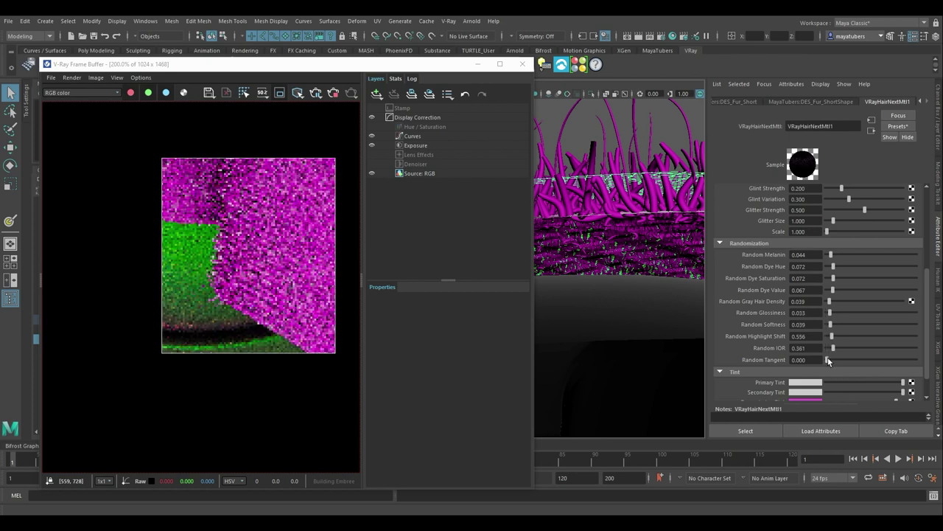
scroll(207, 242, up, 1)
scroll(207, 242, down, 1)
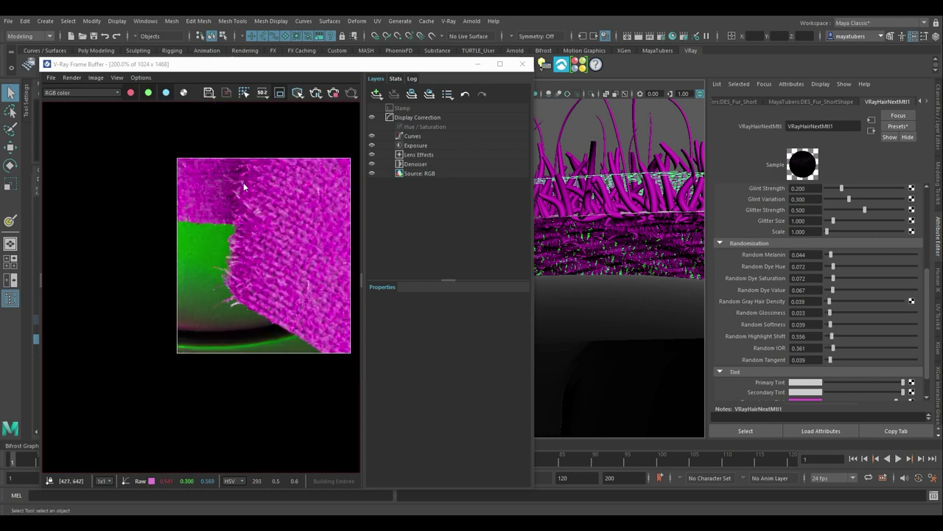
Replace the hair material's values with a stored preset and re-render at 50% resolution
click(898, 127)
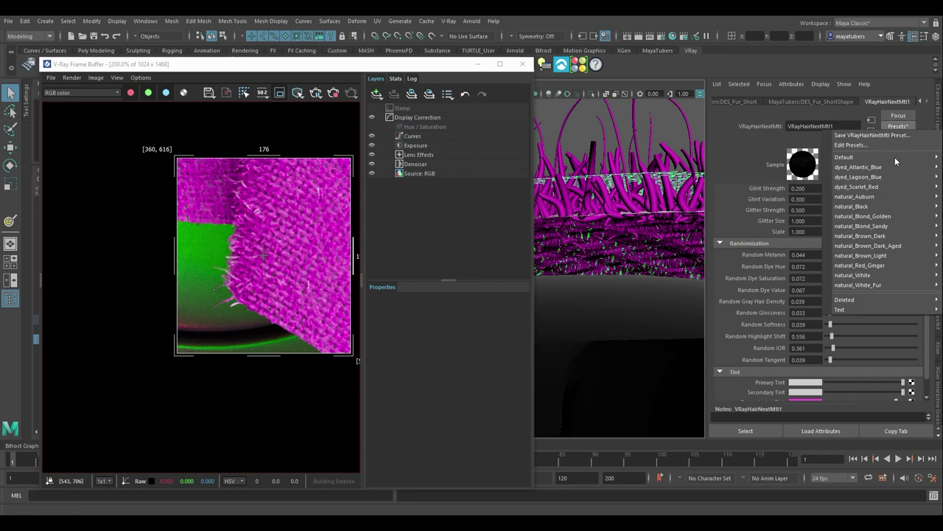
mouse_move(885, 307)
click(767, 319)
scroll(247, 247, up, 1)
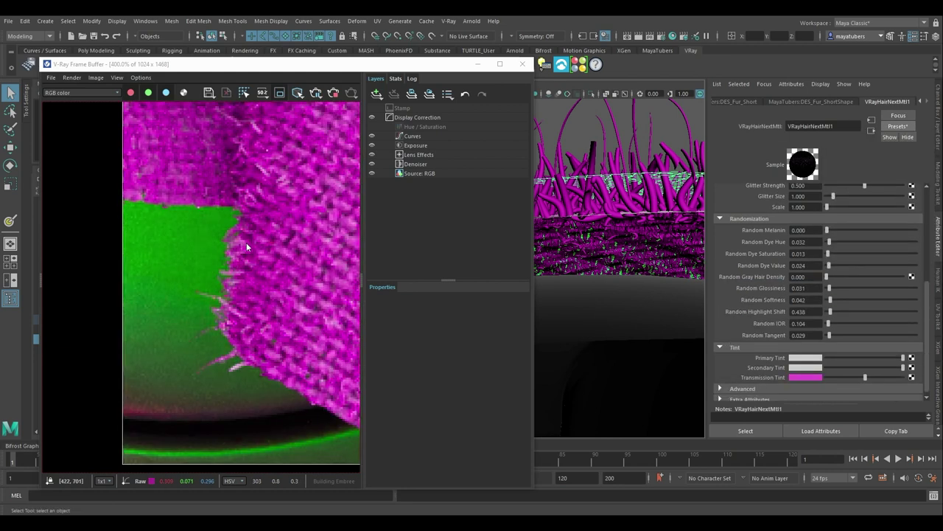
scroll(247, 248, down, 2)
click(262, 94)
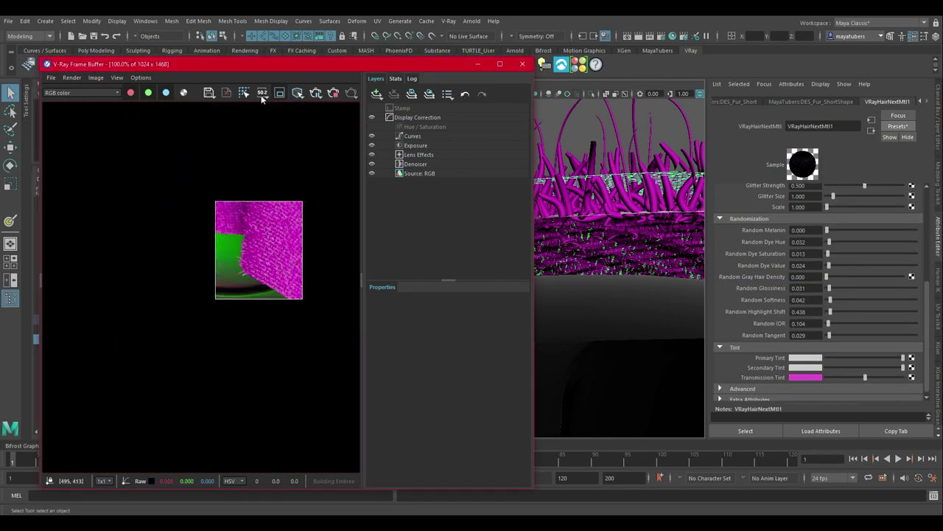
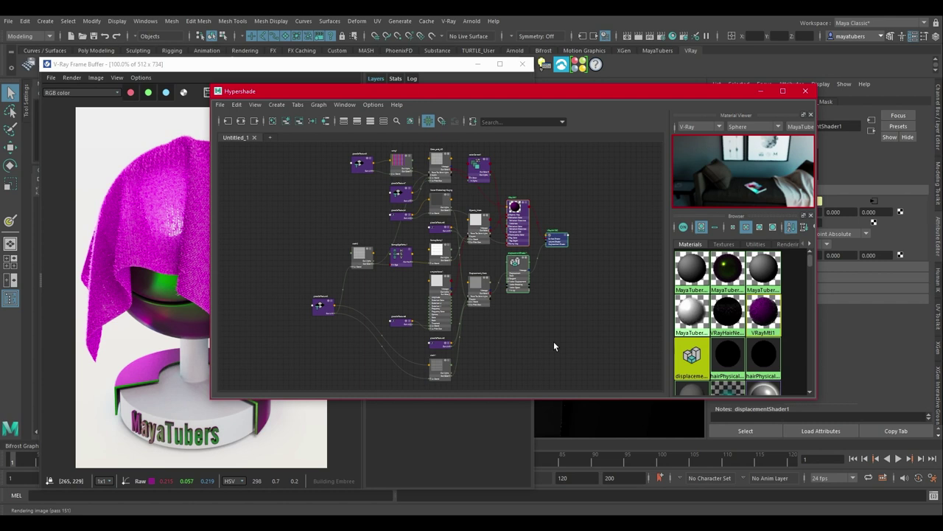
Tidy the shader network view, nudging the rainbow ramp1 node slightly left
scroll(400, 157, up, 5)
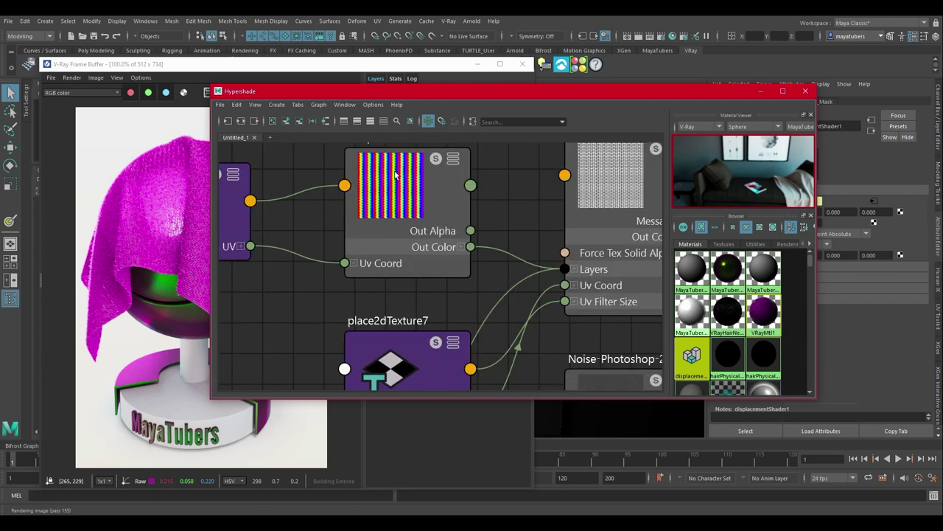
scroll(397, 176, down, 3)
click(391, 179)
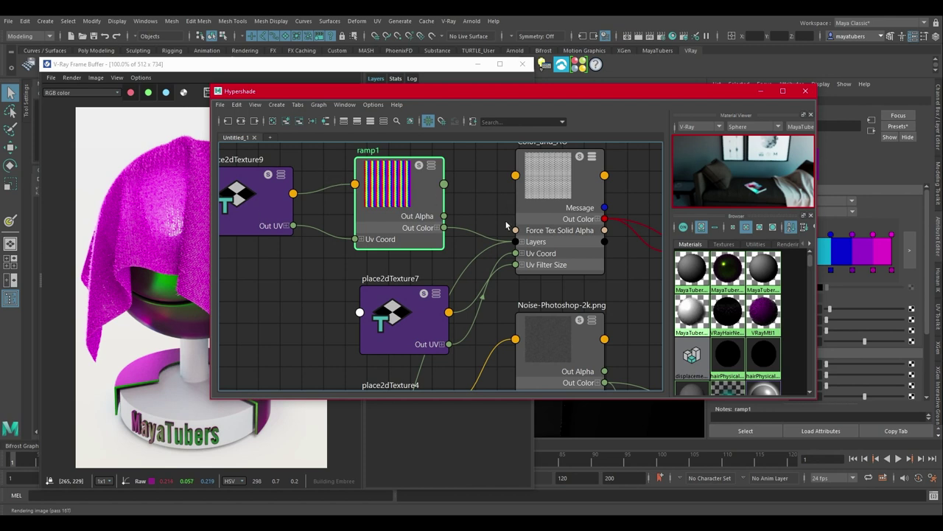
drag(391, 189, 377, 187)
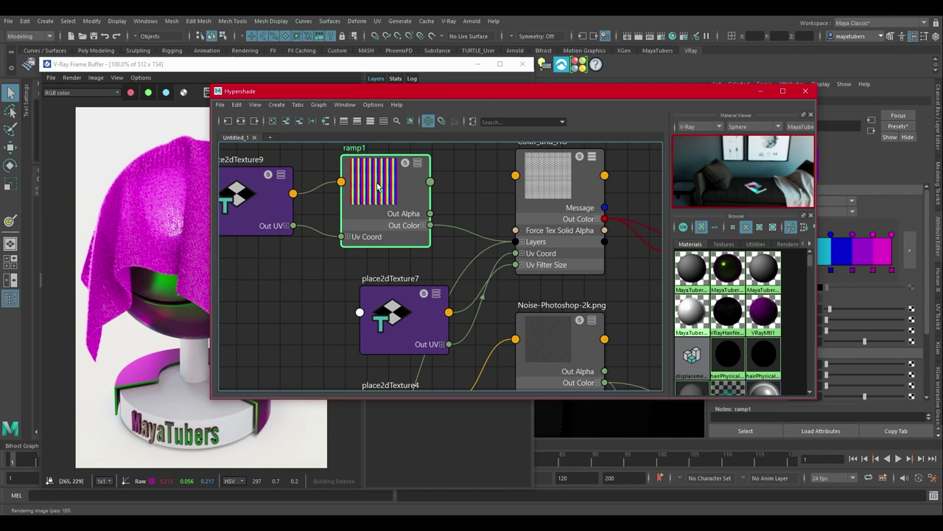
scroll(447, 216, down, 5)
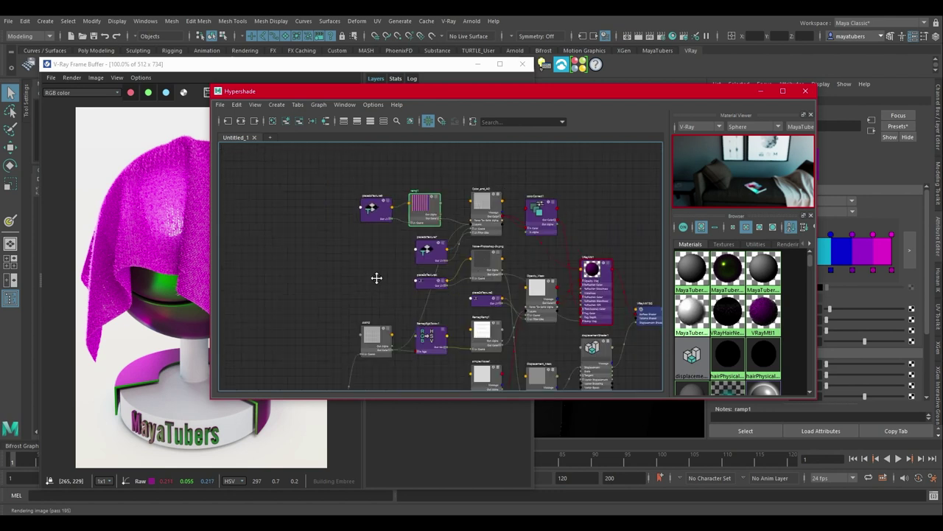
alt+middle_drag(377, 277, 346, 216)
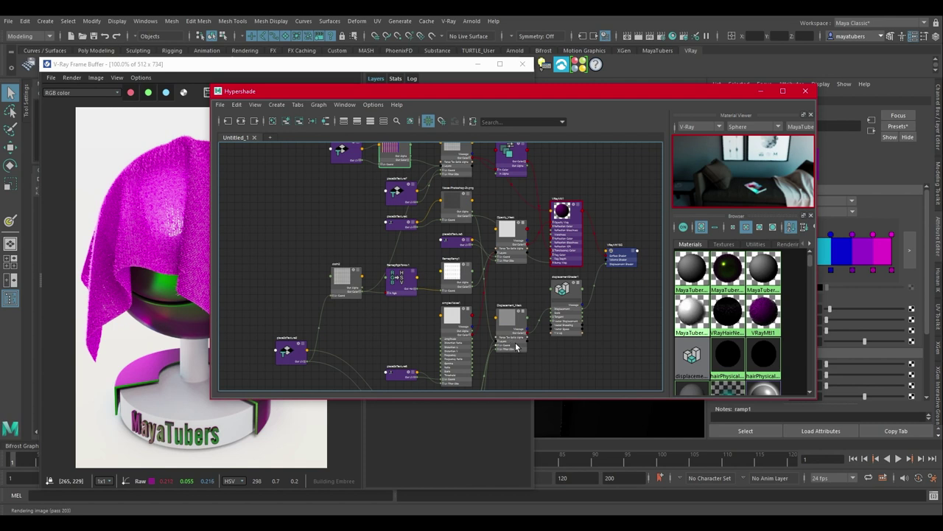
scroll(495, 304, down, 2)
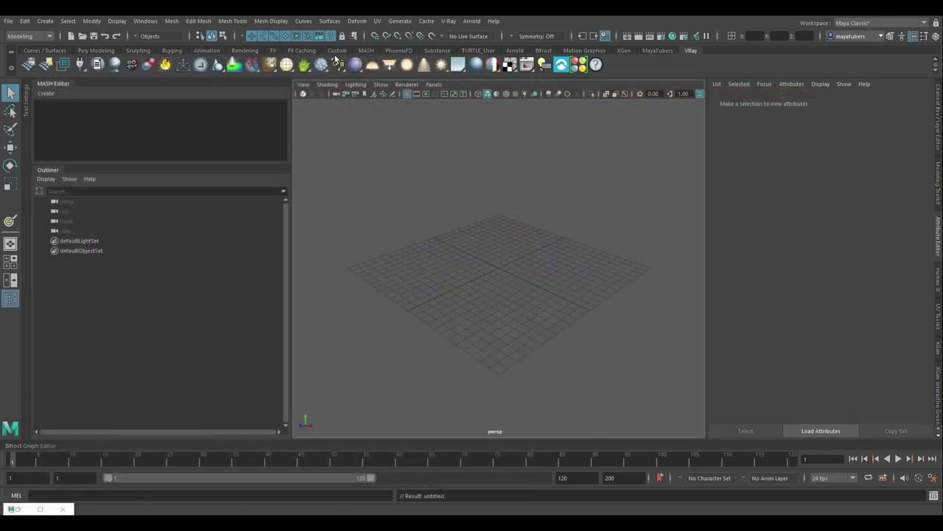
Create pPlane1 from the MayaTubers shelf and scale it to 25 on X, Y and Z
click(657, 50)
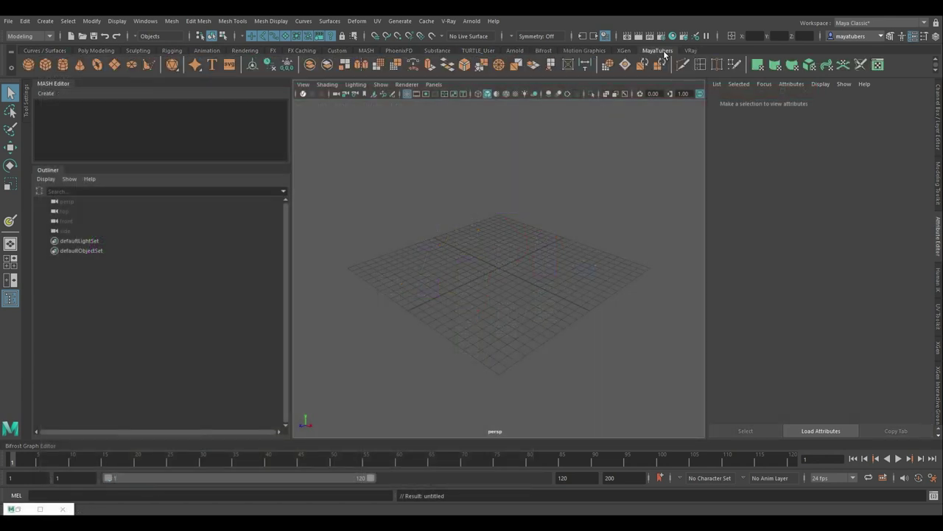
click(114, 65)
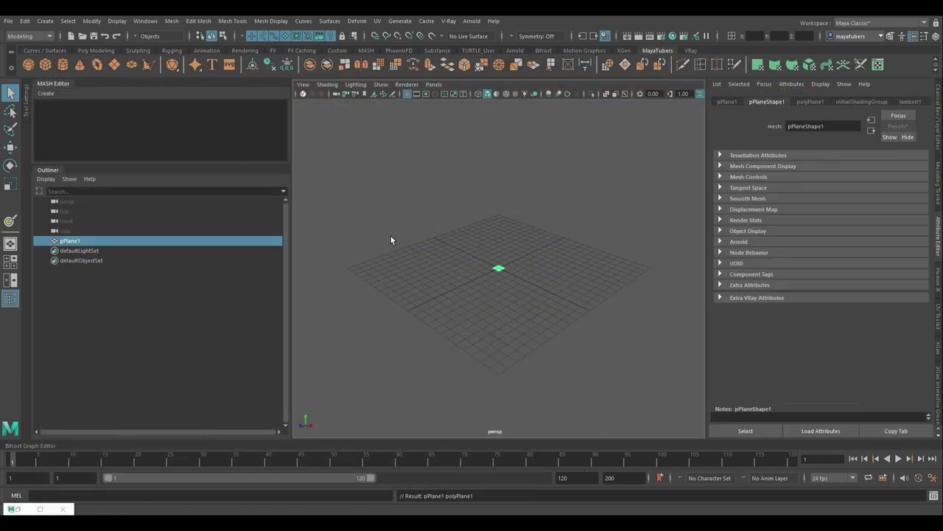
click(937, 110)
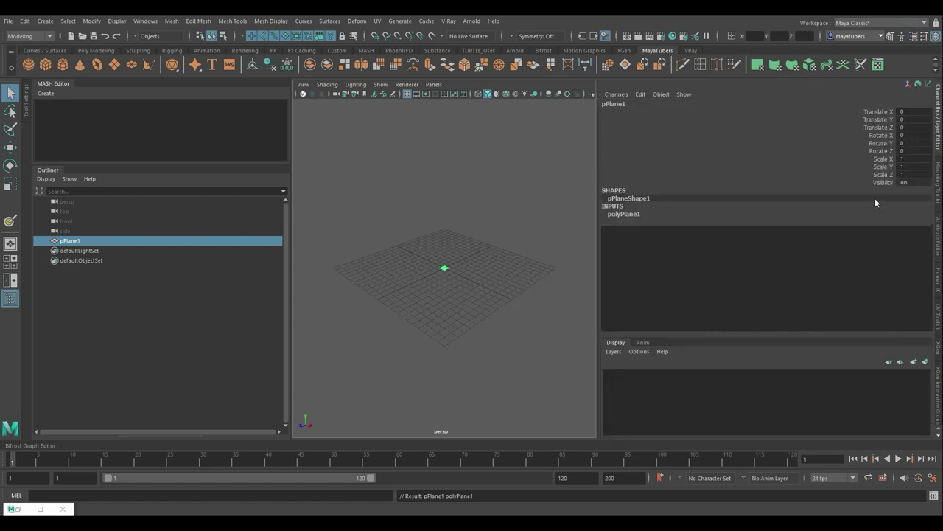
click(624, 214)
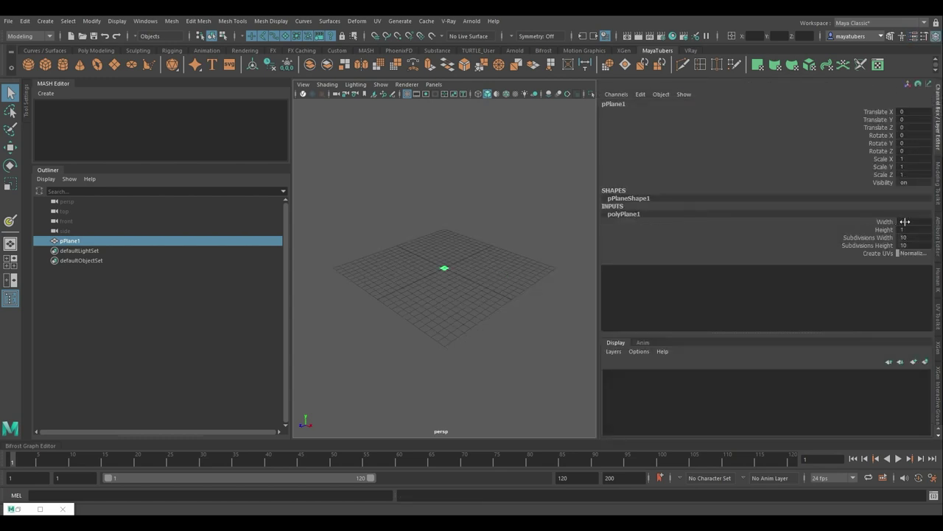
drag(911, 160, 912, 177)
text(25)
key(Return)
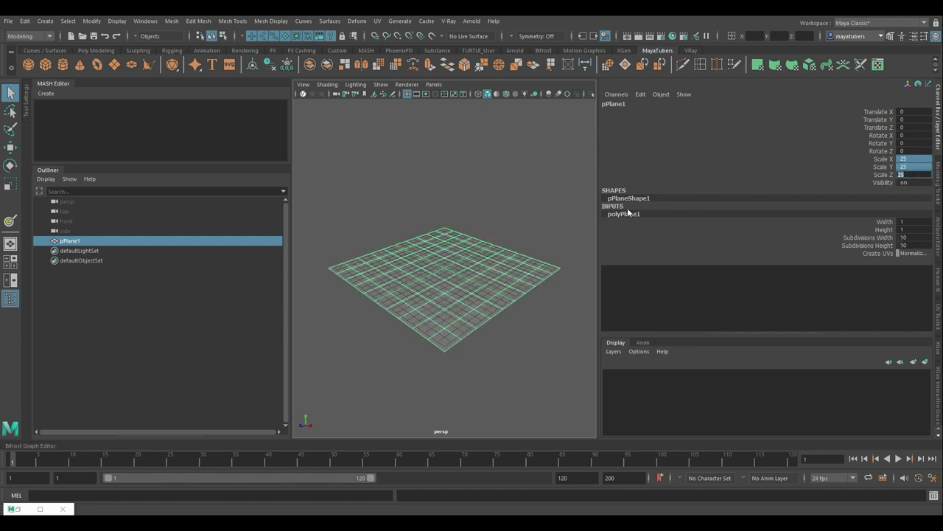
click(507, 325)
click(457, 274)
Assign a new VRay Mtl to the plane
right_click(439, 267)
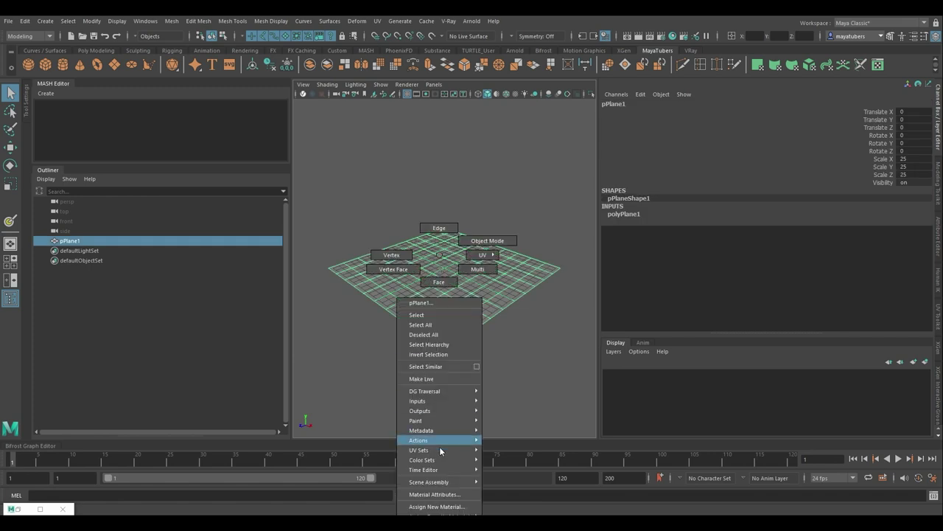
click(437, 506)
click(341, 263)
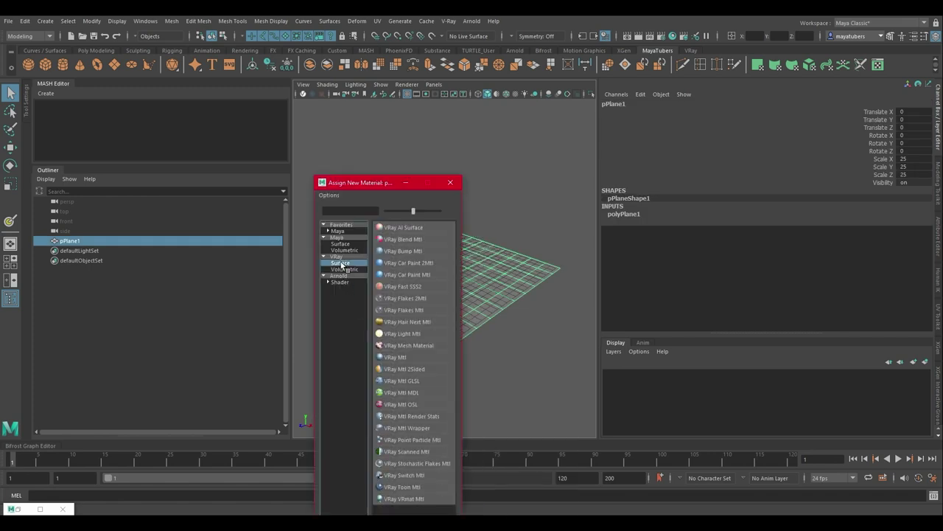
click(395, 357)
Map the diffuse colour with a Rainbow preset ramp using U Wave 0.05
click(912, 211)
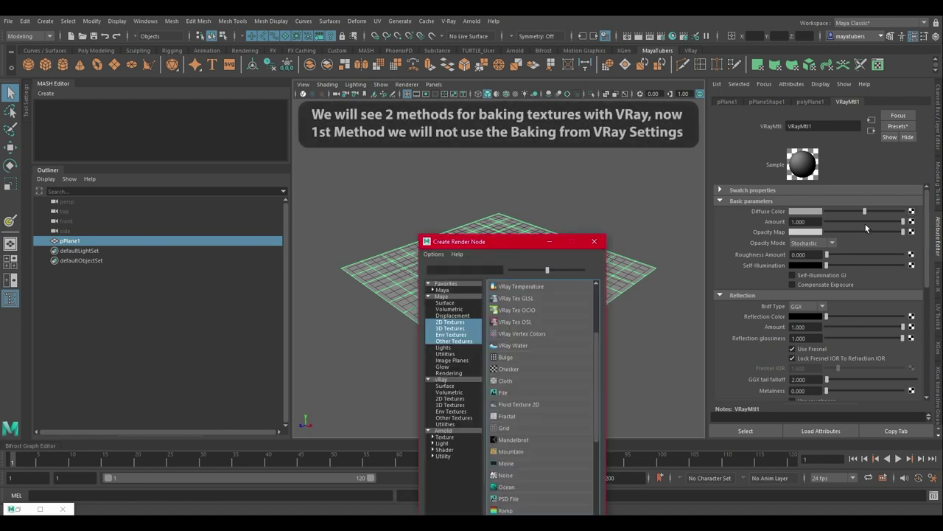
click(507, 509)
click(899, 126)
mouse_move(887, 172)
click(779, 144)
click(804, 309)
text(0.085)
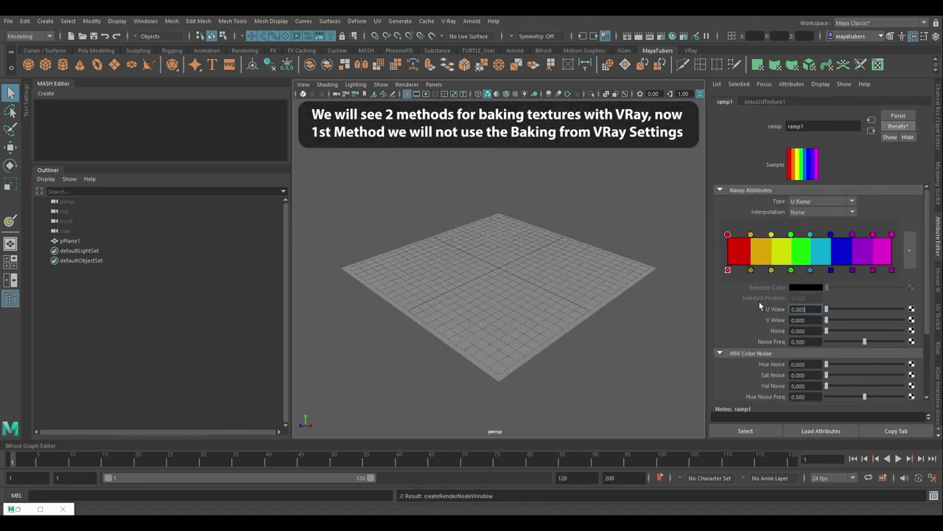
key(BackSpace)
key(BackSpace)
text(5)
key(Return)
Set the ramp's placement Repeat UV to 8 and 25, then reselect the plane
click(765, 102)
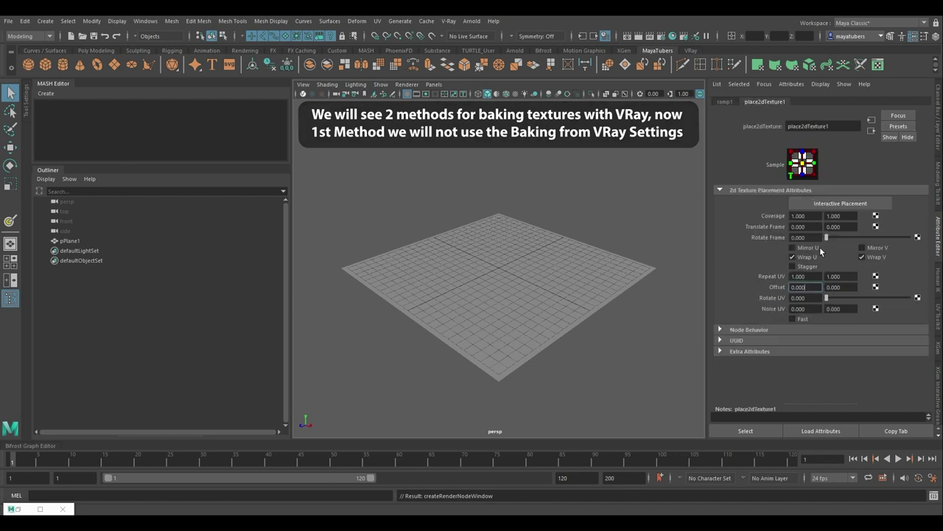
double_click(800, 275)
text(8)
key(Tab)
text(25)
key(Tab)
click(516, 94)
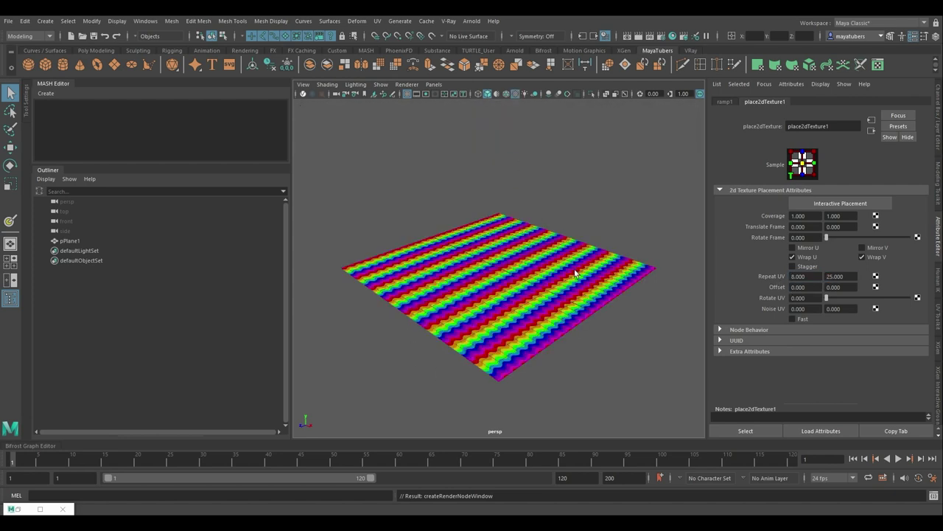
click(516, 228)
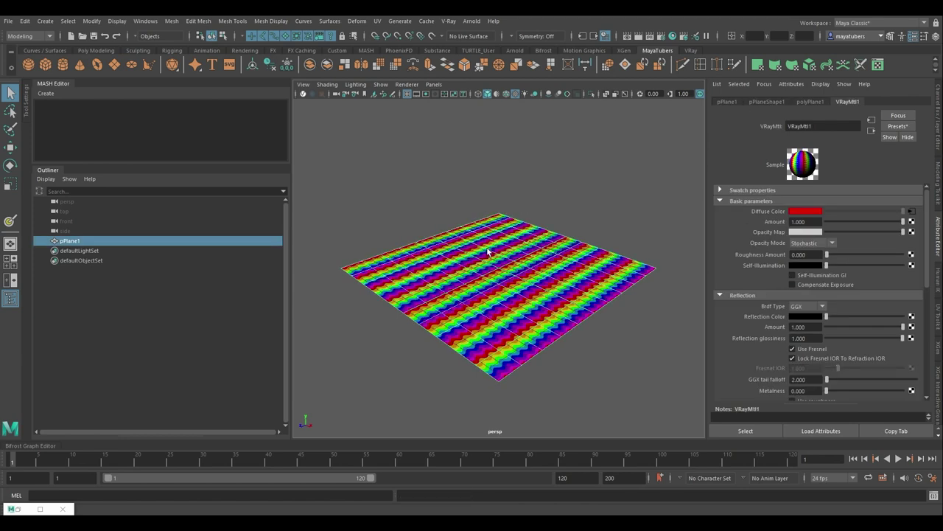
Assign single V-Ray bake options to the plane from the VRay shelf
click(691, 50)
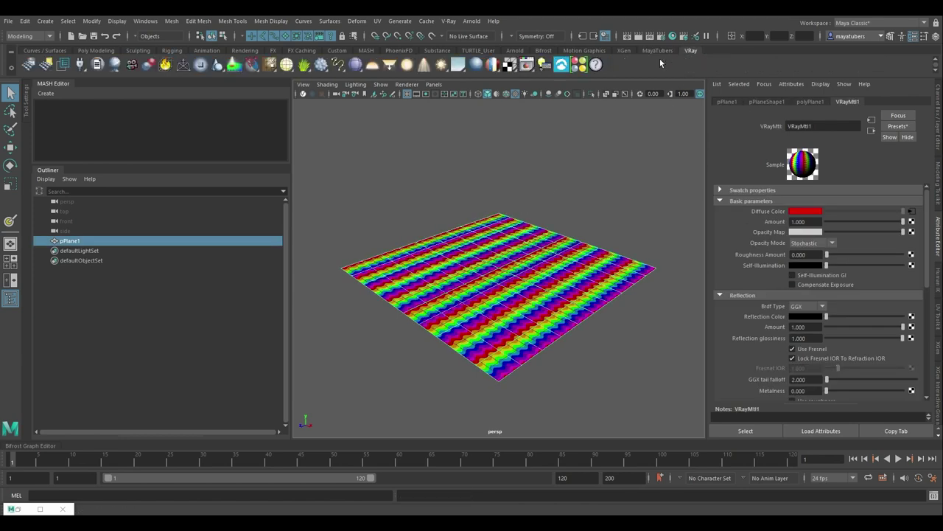
right_click(510, 66)
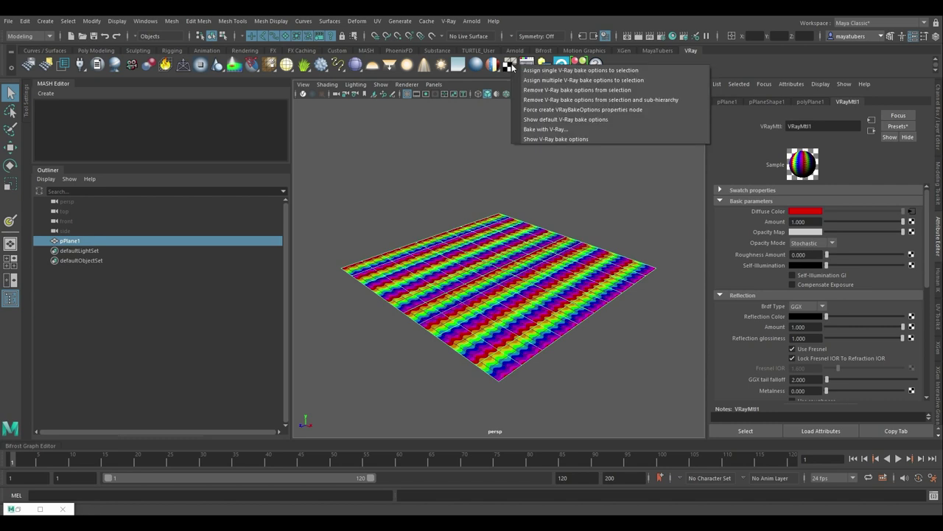
click(581, 71)
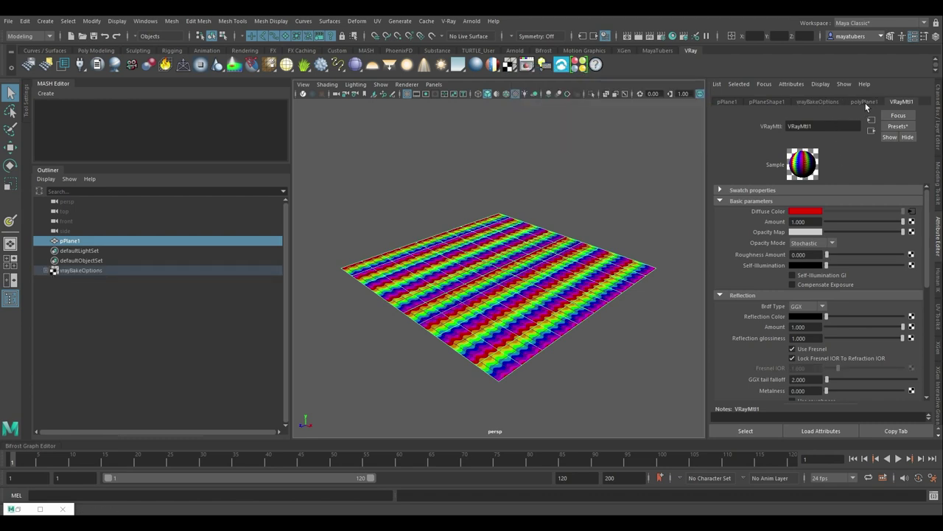
click(833, 102)
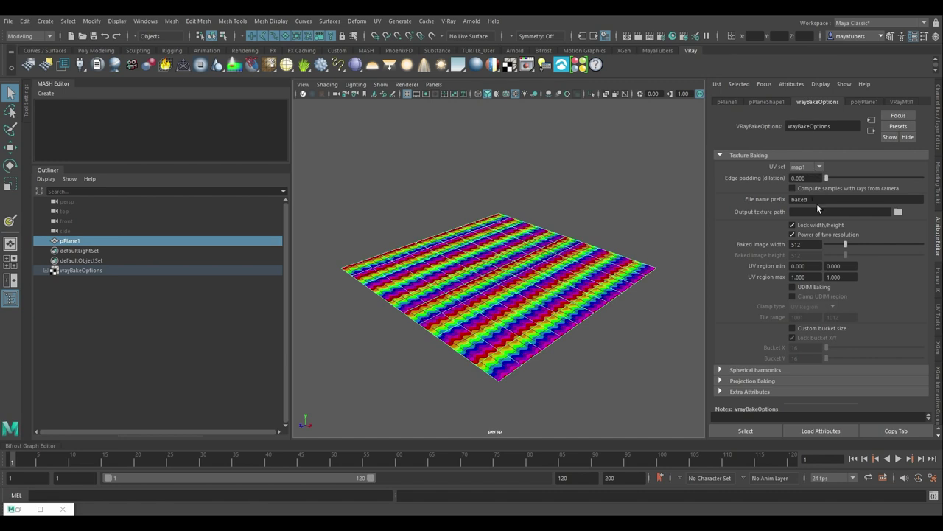
Set the bake output path to Baked/Fabric_Tutorial_01 and image width to 2048
click(897, 212)
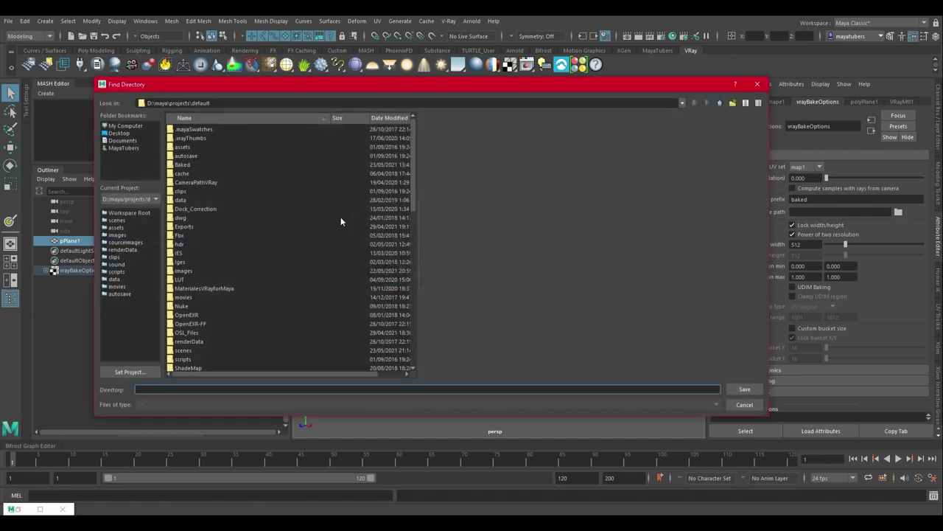
double_click(185, 165)
click(206, 147)
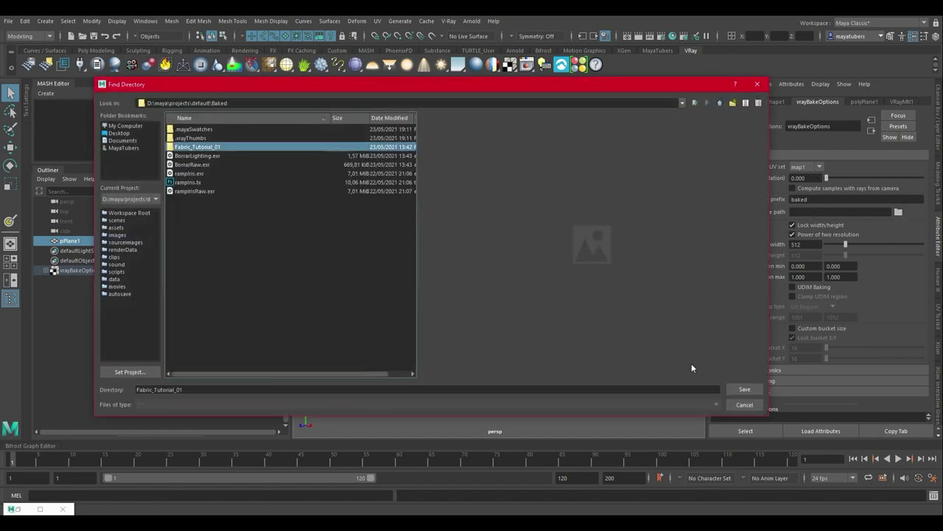
click(744, 389)
double_click(803, 244)
text(2048)
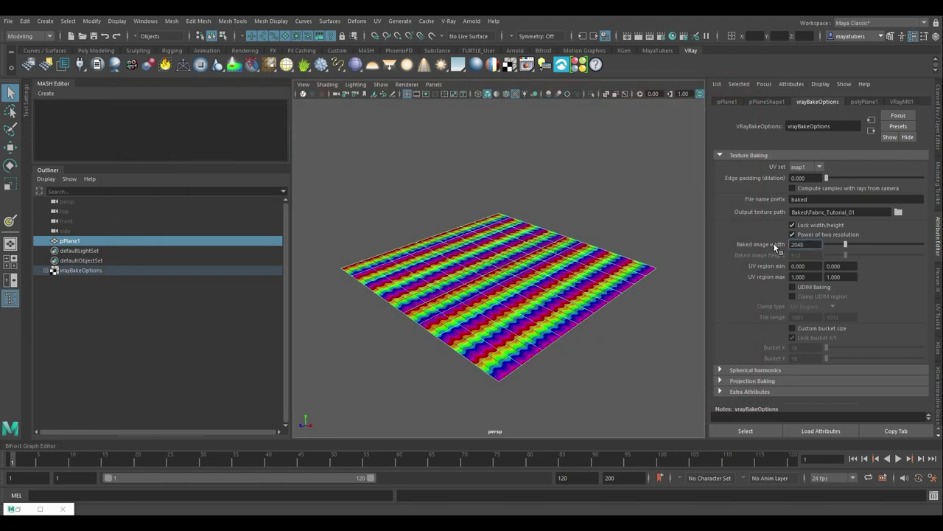
key(Tab)
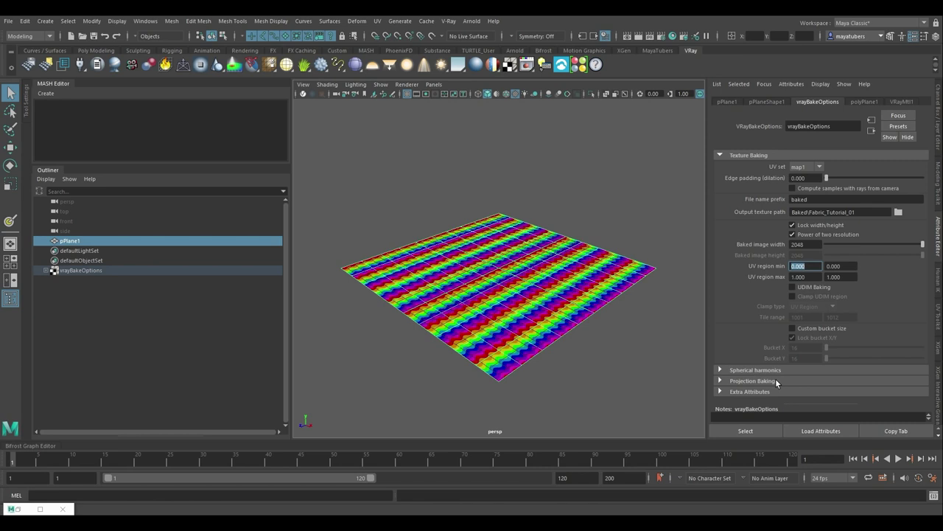
click(623, 212)
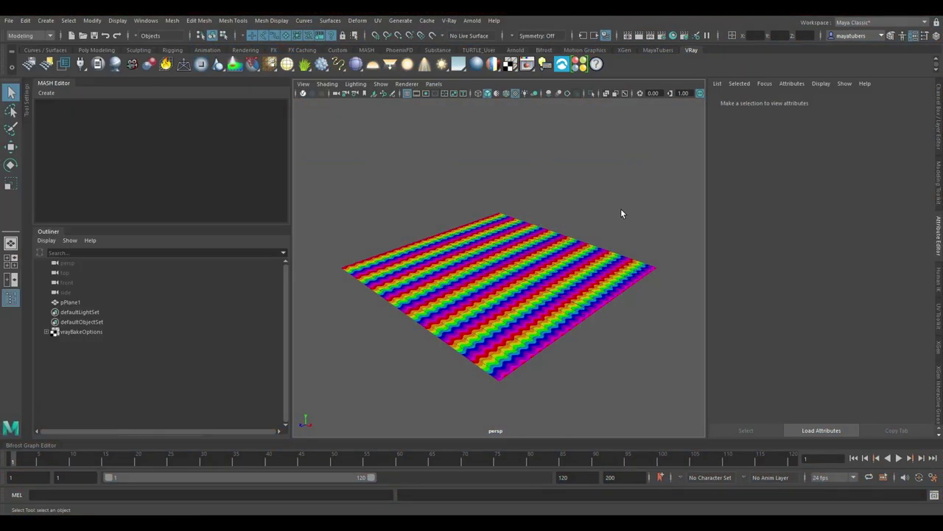
Bake the plane's texture, skipping objects without bake options assigned
right_click(527, 65)
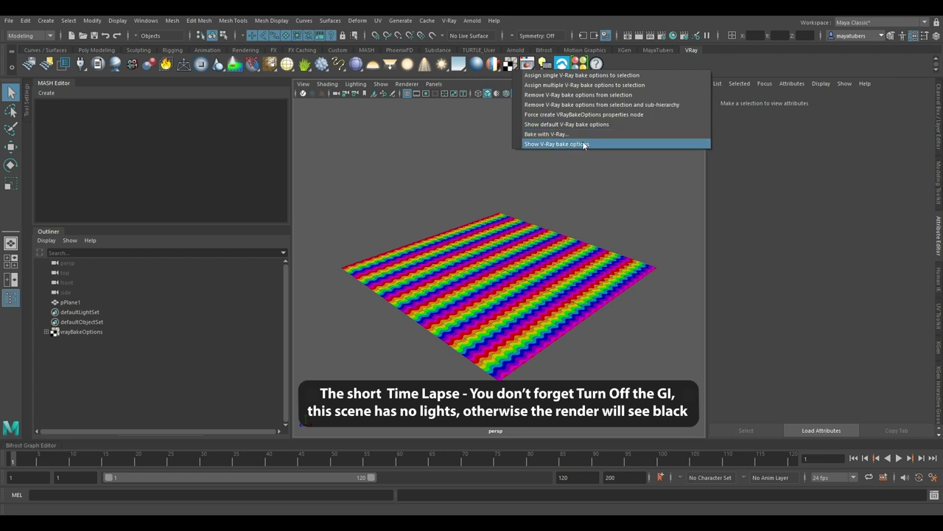
click(614, 143)
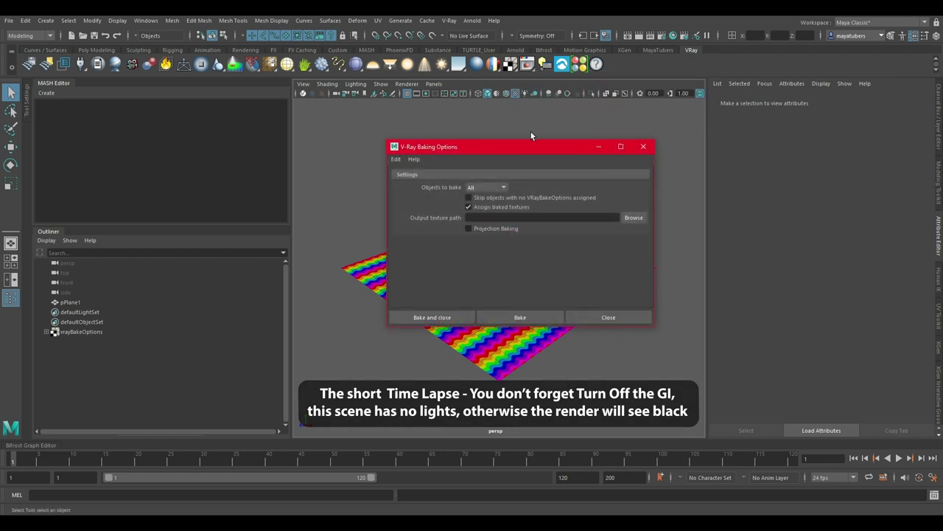
click(543, 198)
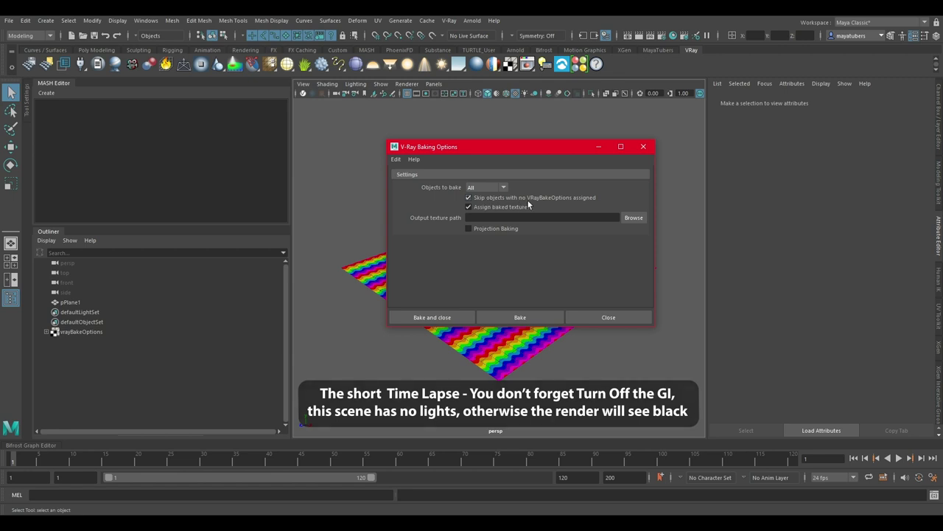
click(435, 317)
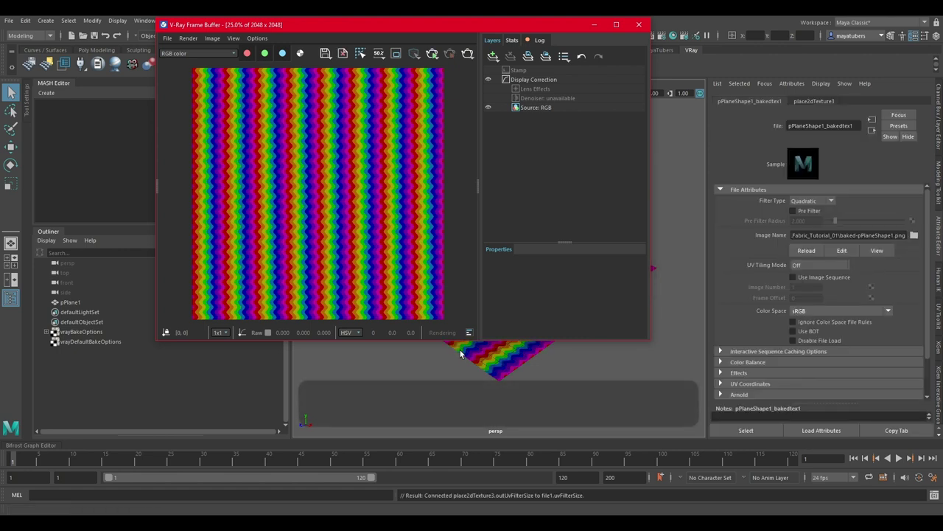
click(639, 27)
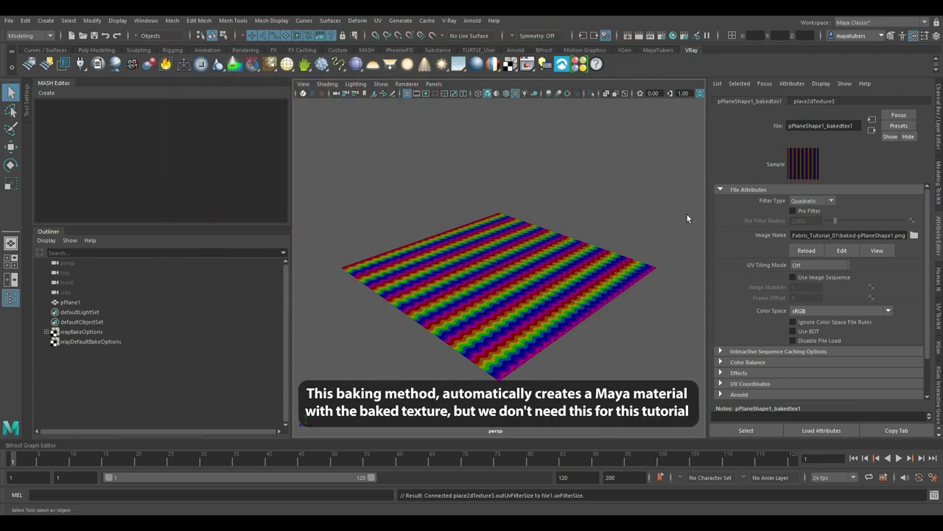
Set the baked file texture's colour space to Raw and select the plane
click(858, 311)
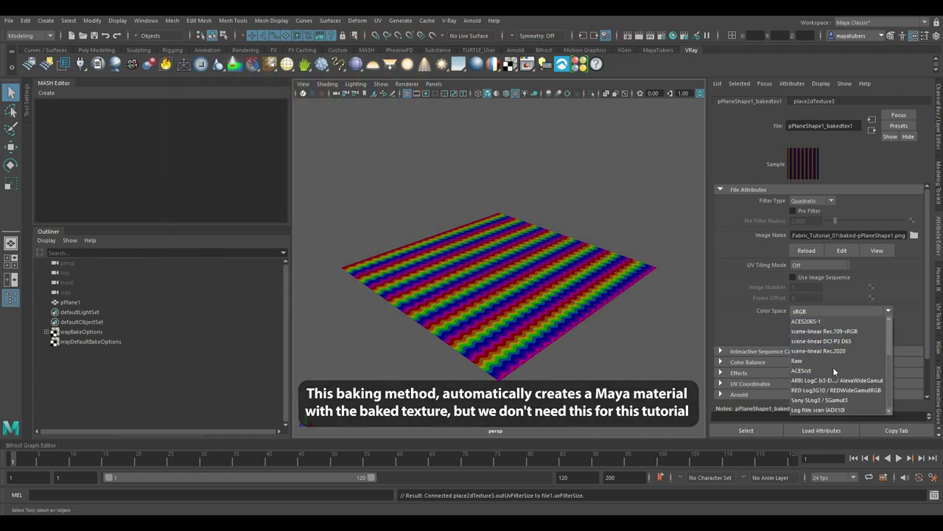
click(828, 361)
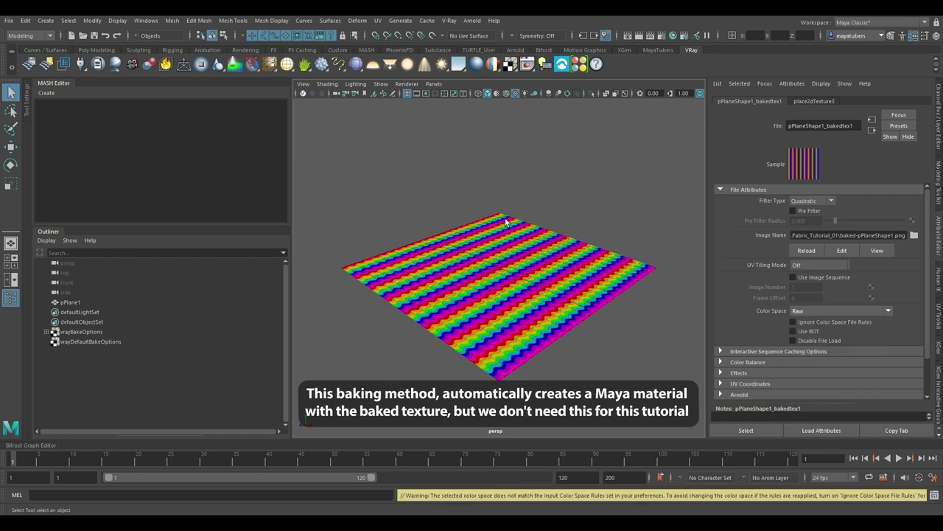
click(571, 279)
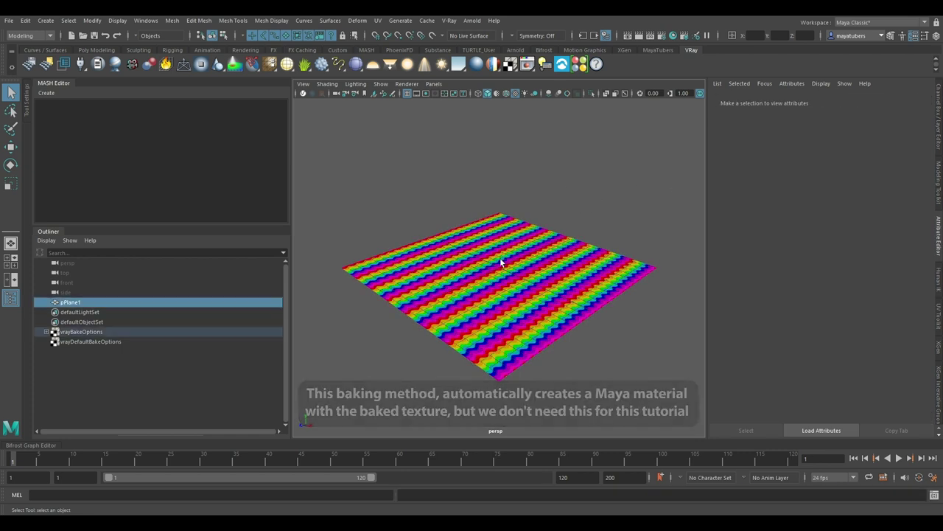
Reassign the existing VRayMtl1 material to pPlane1 and check its attributes
right_click(501, 258)
mouse_move(516, 515)
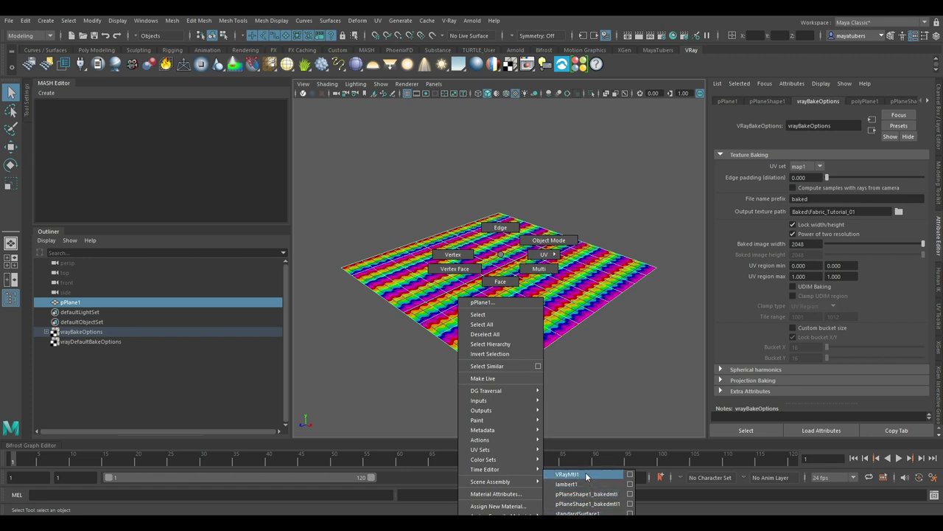
click(579, 475)
click(648, 371)
click(575, 280)
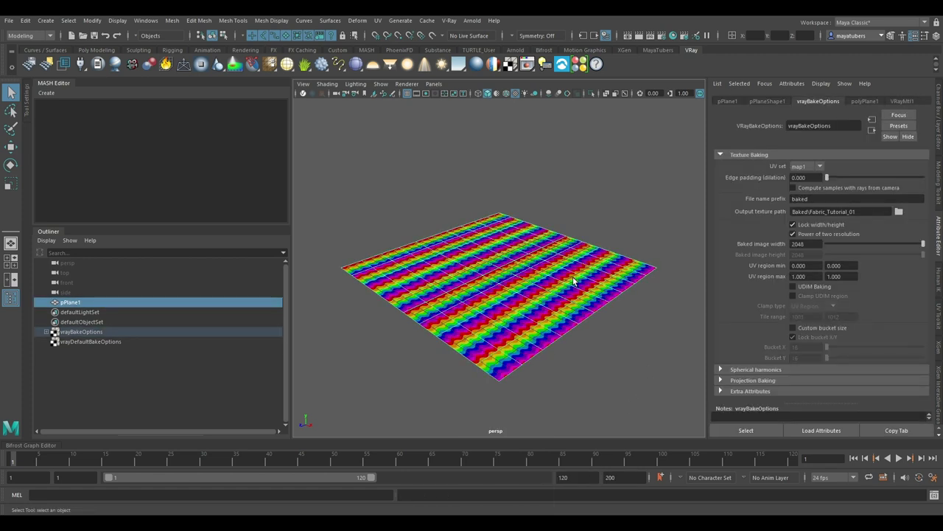
click(902, 101)
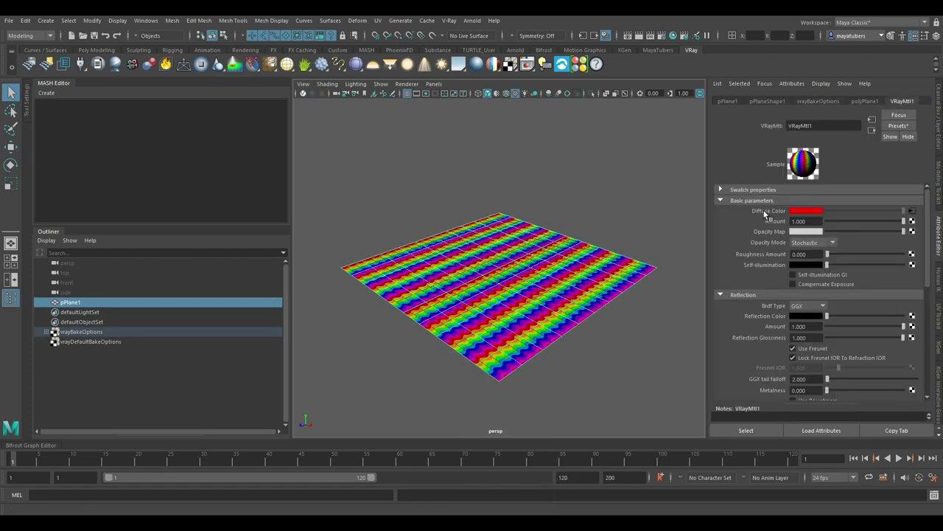
click(640, 199)
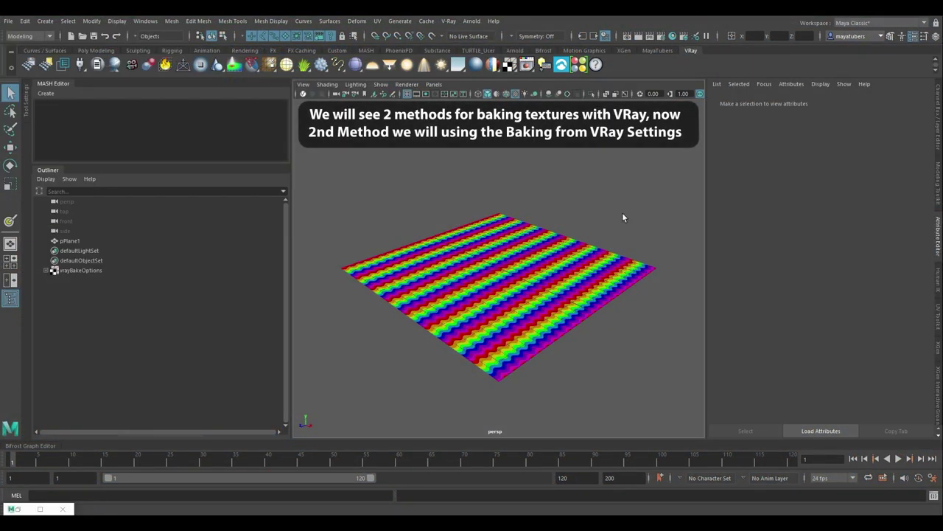
Turn off GI in the V-Ray render settings
click(662, 35)
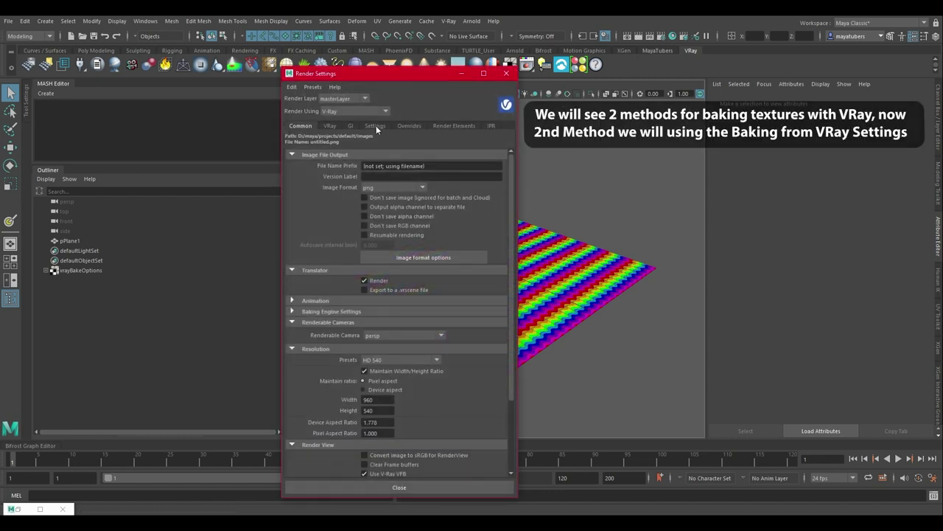
click(351, 125)
click(364, 147)
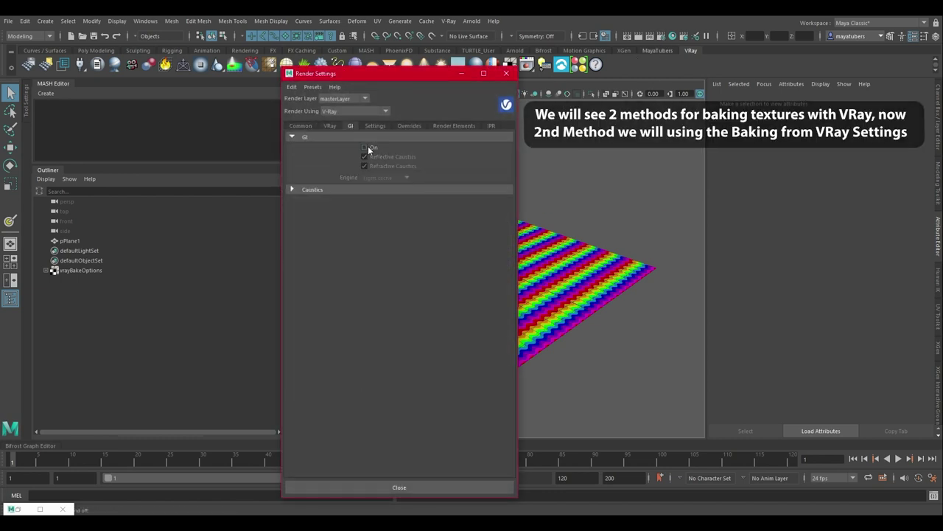
Use the Bucket sampler with region size 16 and expand Baking Engine Settings
click(330, 127)
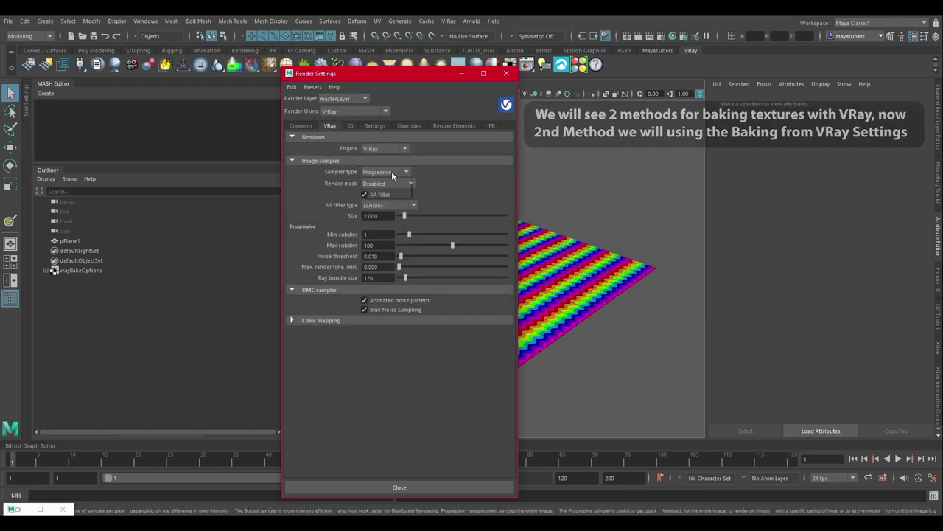
double_click(367, 339)
text(16)
key(Return)
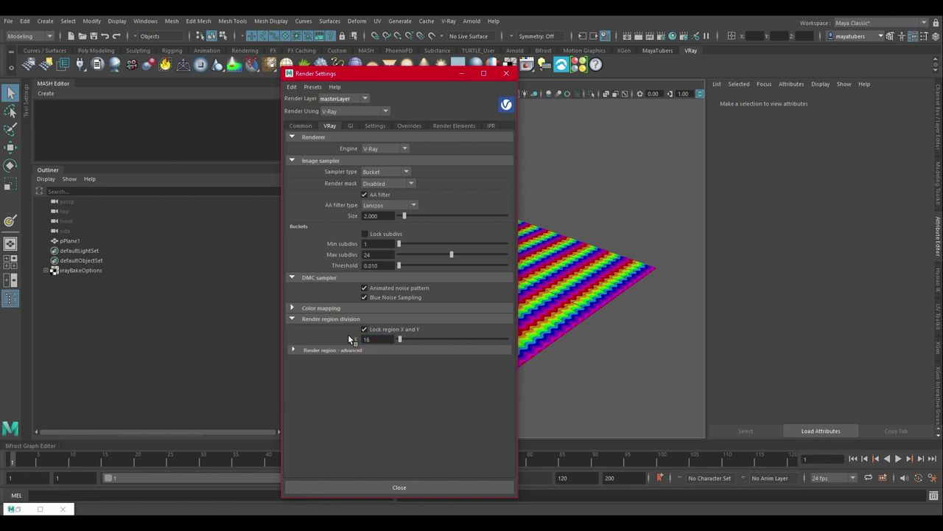
click(306, 126)
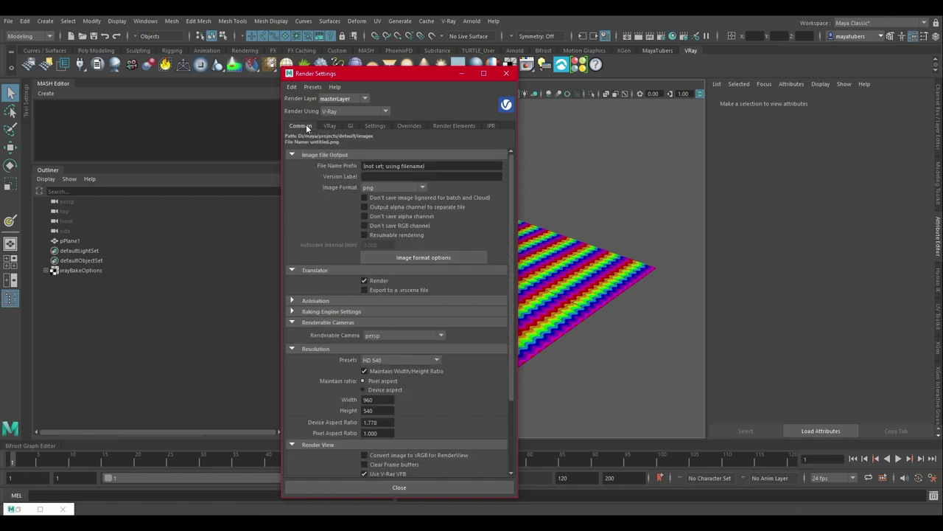
click(316, 310)
scroll(318, 312, down, 2)
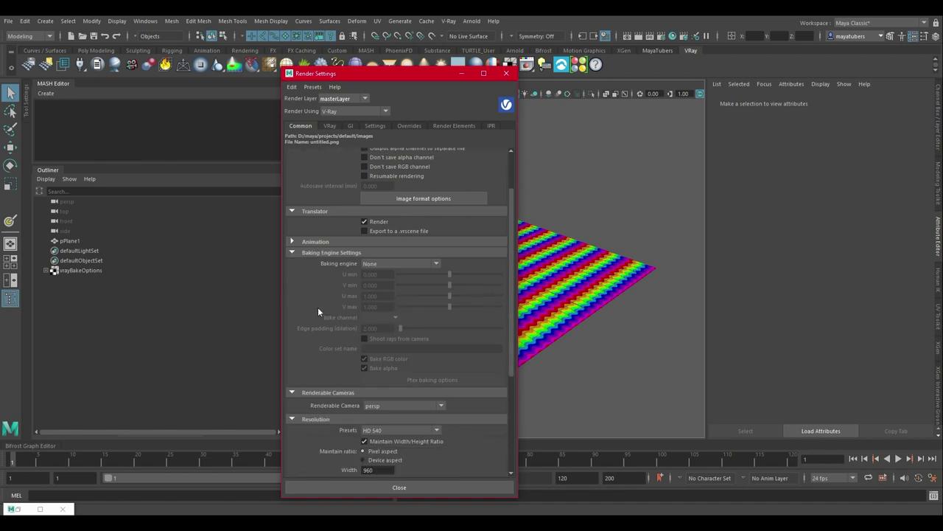
Set the baking engine to Texture baking
click(365, 264)
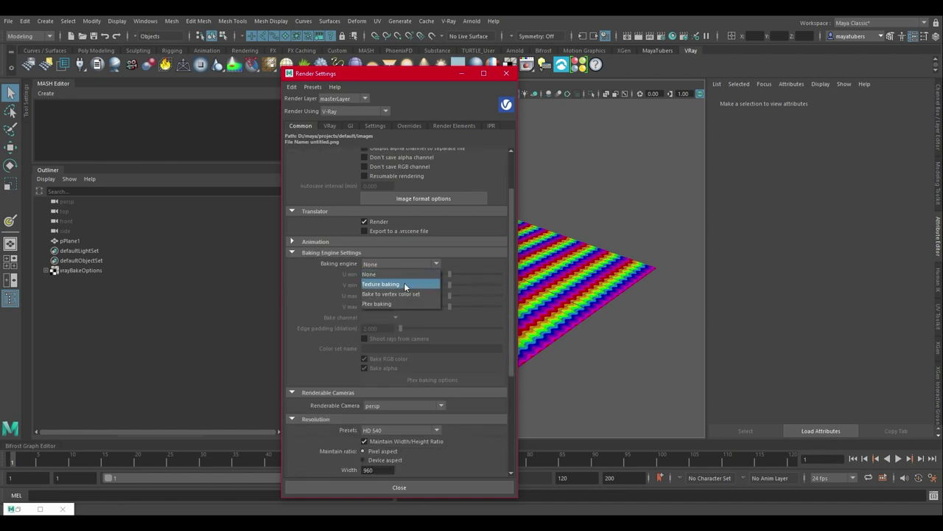
click(404, 284)
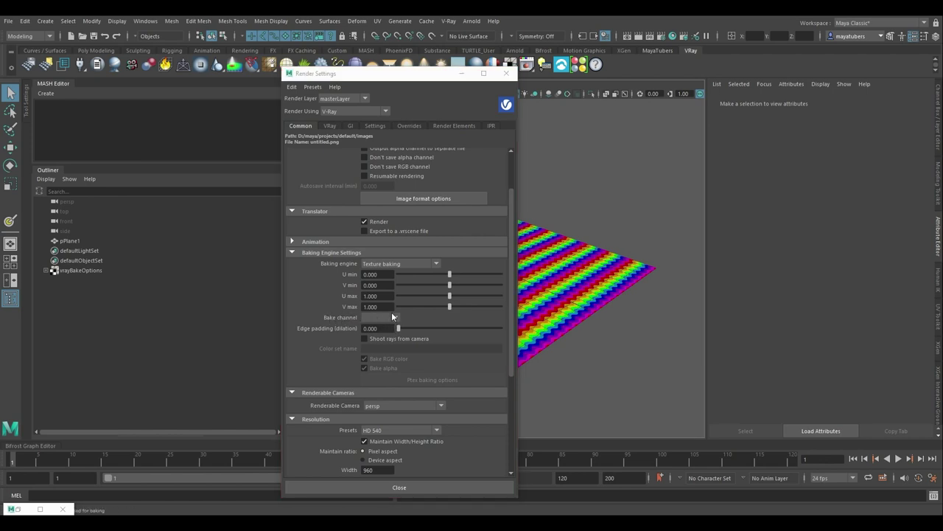
click(606, 282)
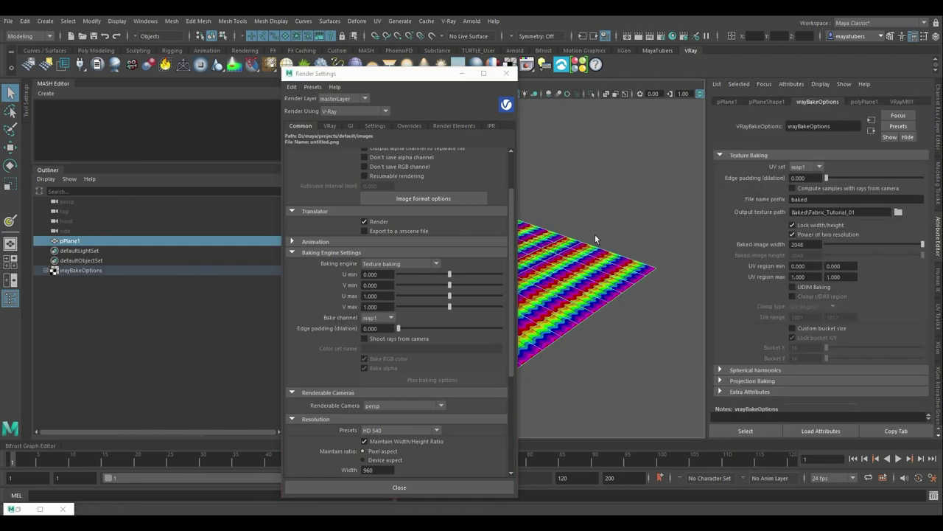
click(603, 233)
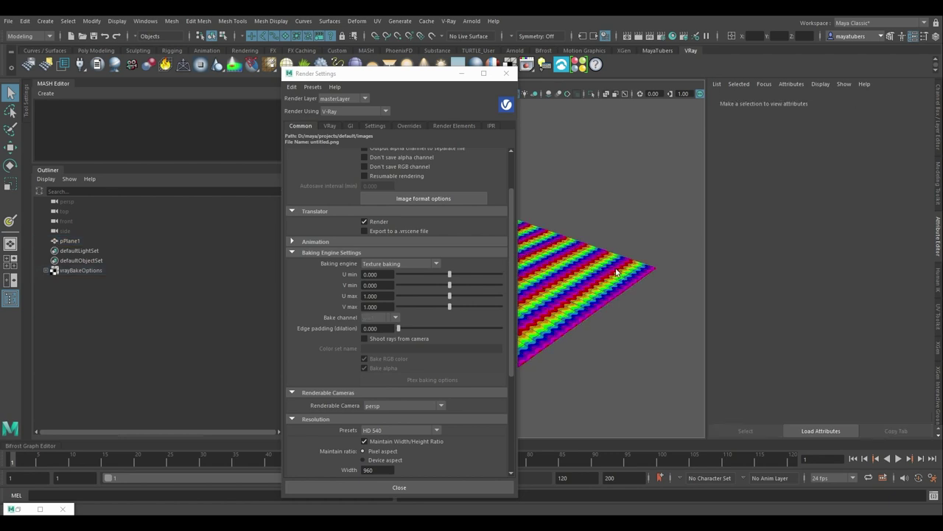
Apply the 2k Square resolution preset, 2048 × 2048
scroll(429, 365, down, 4)
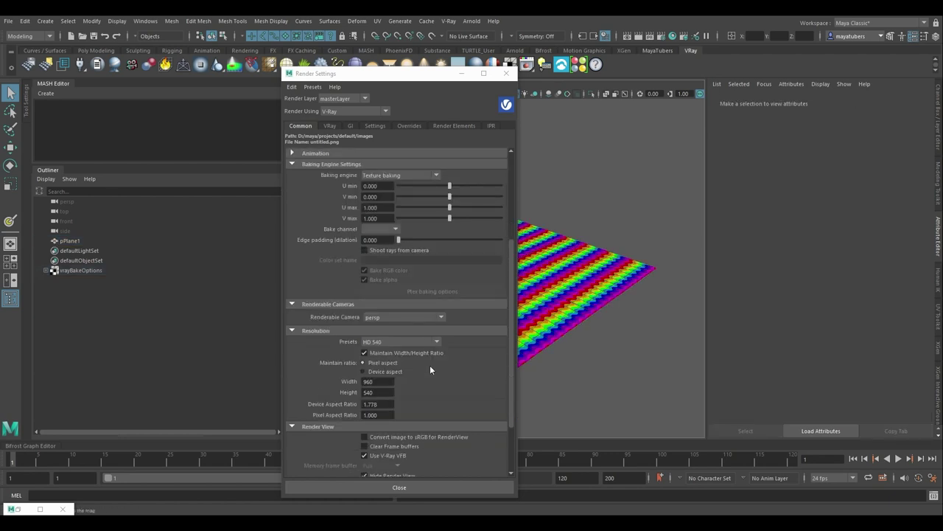
click(412, 315)
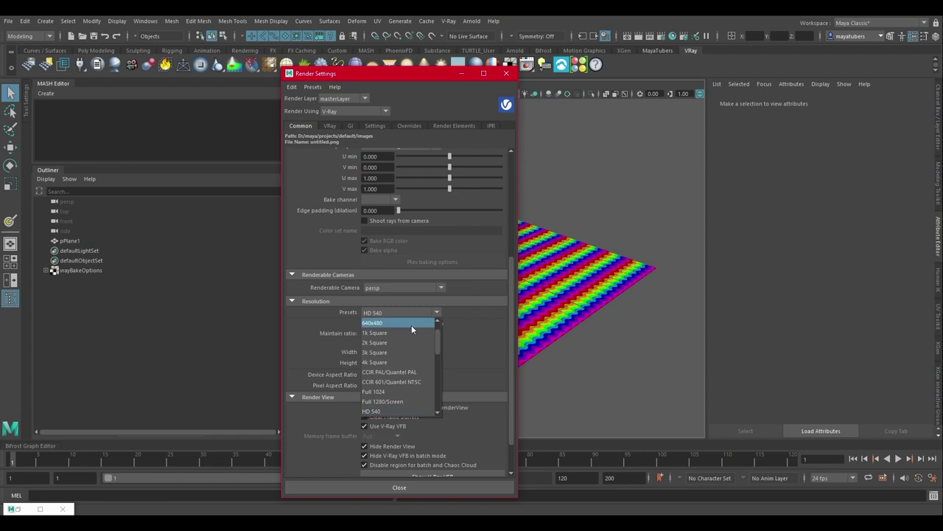
click(410, 341)
click(377, 350)
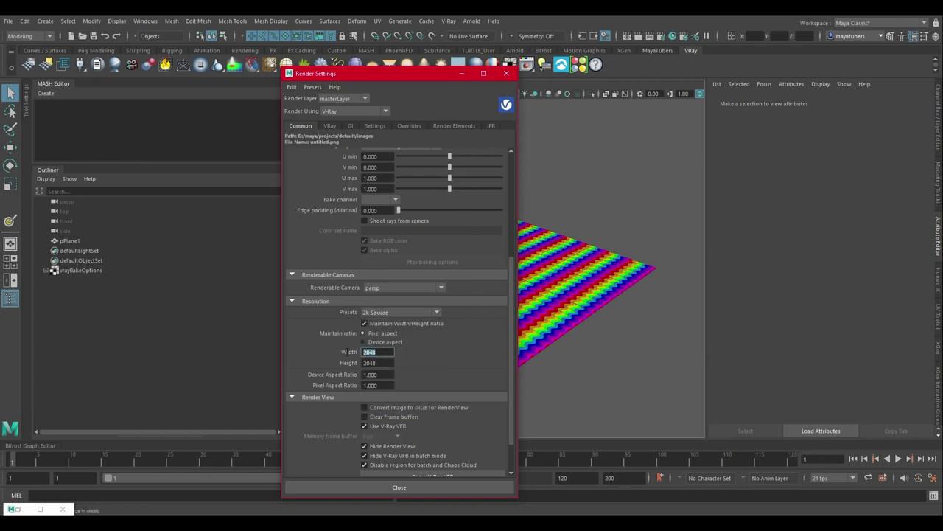
key(Tab)
Bake the selected plane's rainbow texture at 2048 × 2048 in the VFB and open the save dialog
click(446, 483)
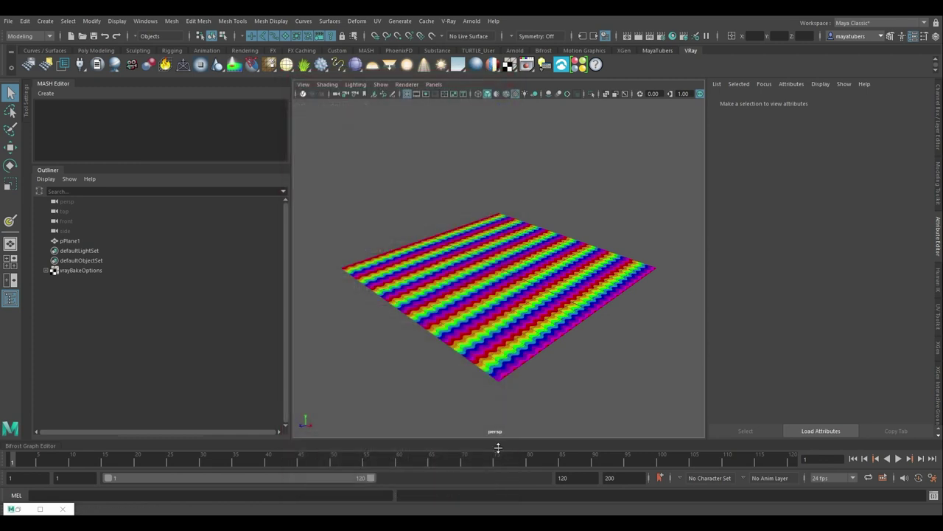
click(522, 67)
click(351, 93)
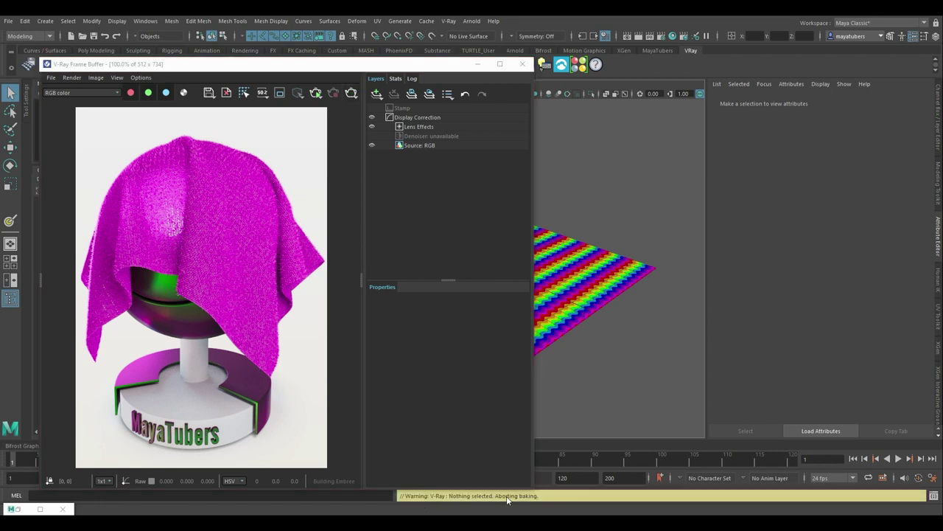
drag(626, 313, 602, 258)
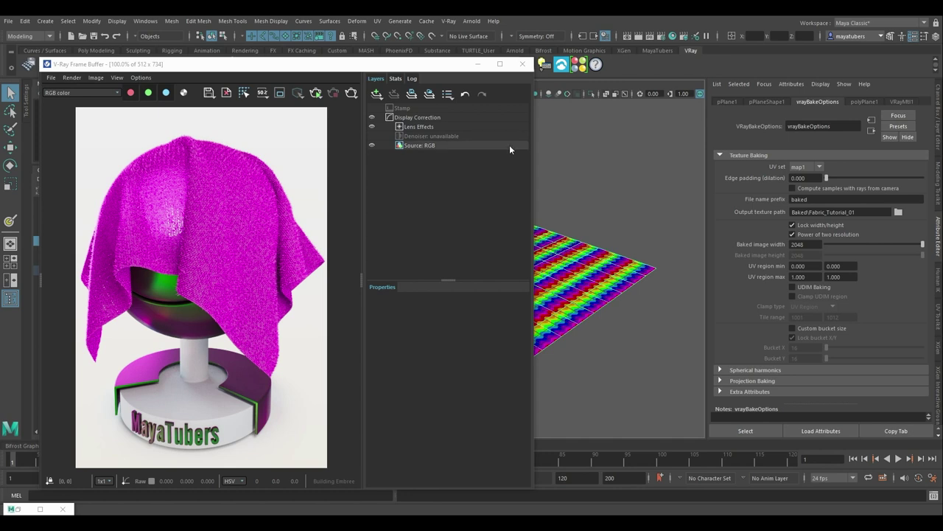
click(352, 93)
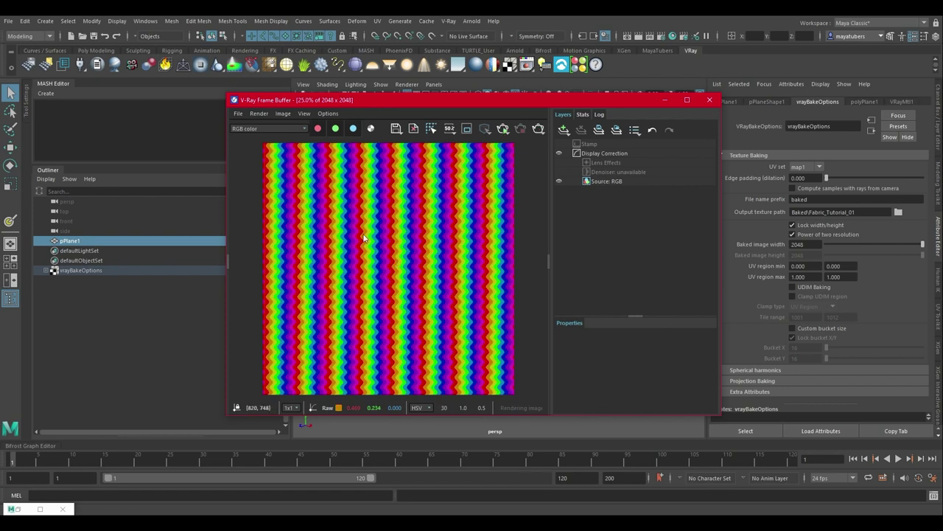
click(396, 129)
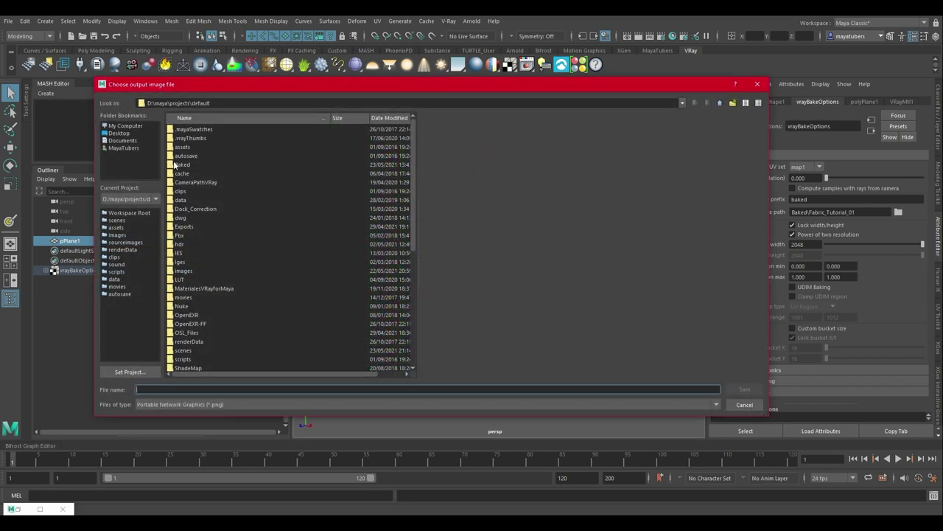
Save the baked image as OpenEXR 'RawRain' in Baked\Fabric_Tutorial_01
double_click(178, 166)
double_click(195, 147)
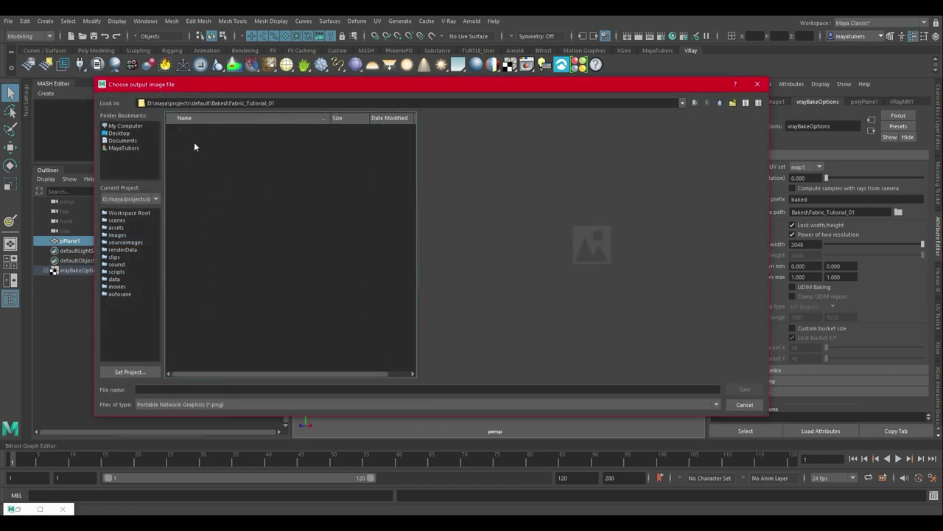
click(225, 403)
click(235, 445)
click(269, 388)
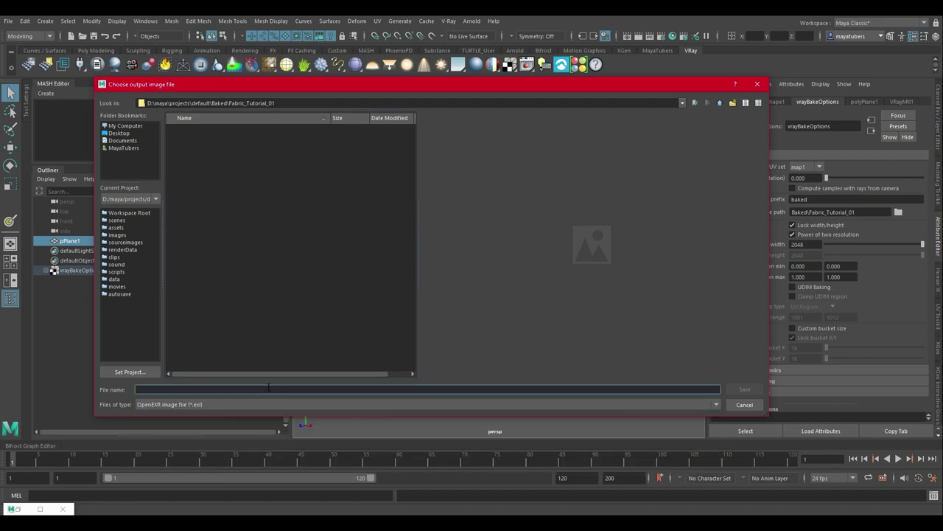
text(RawRain)
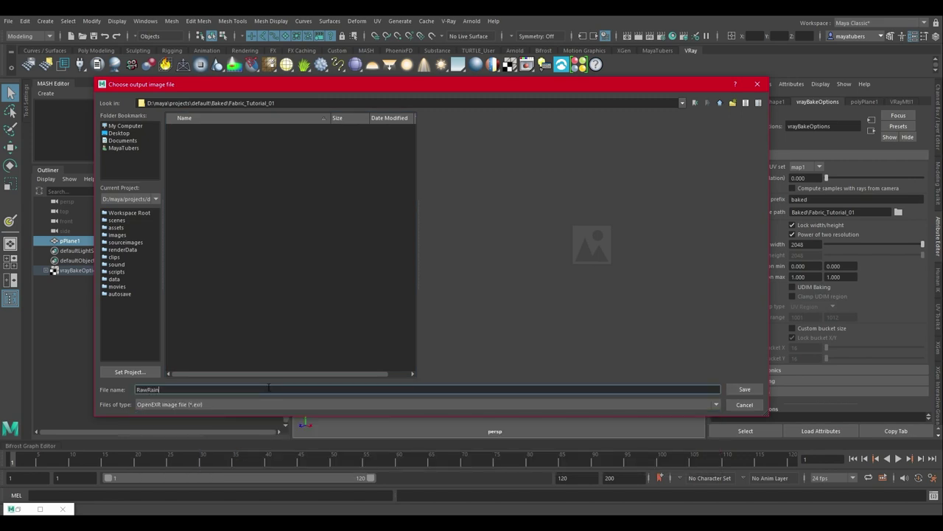
key(Return)
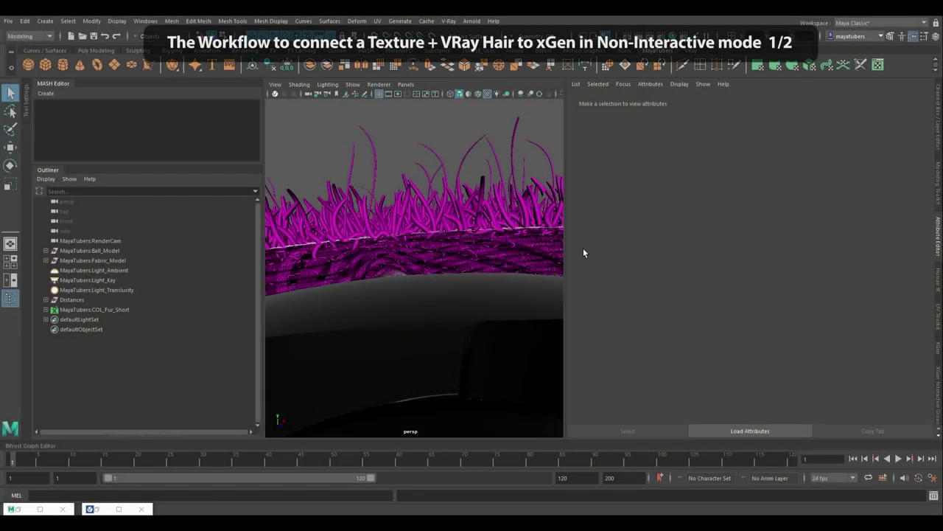
In the XGen editor, switch to DES_Tutorial_Fabric_V5 and show its Preview/Output settings
click(939, 346)
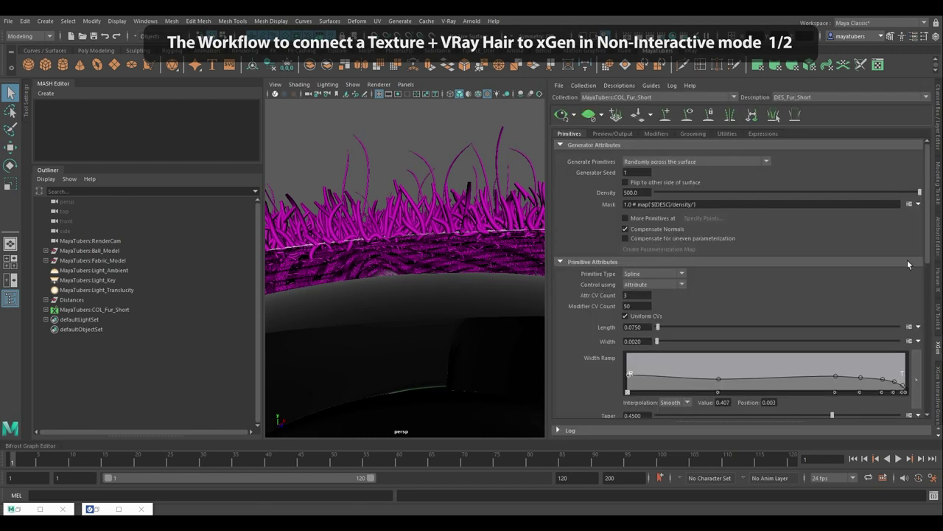
click(815, 97)
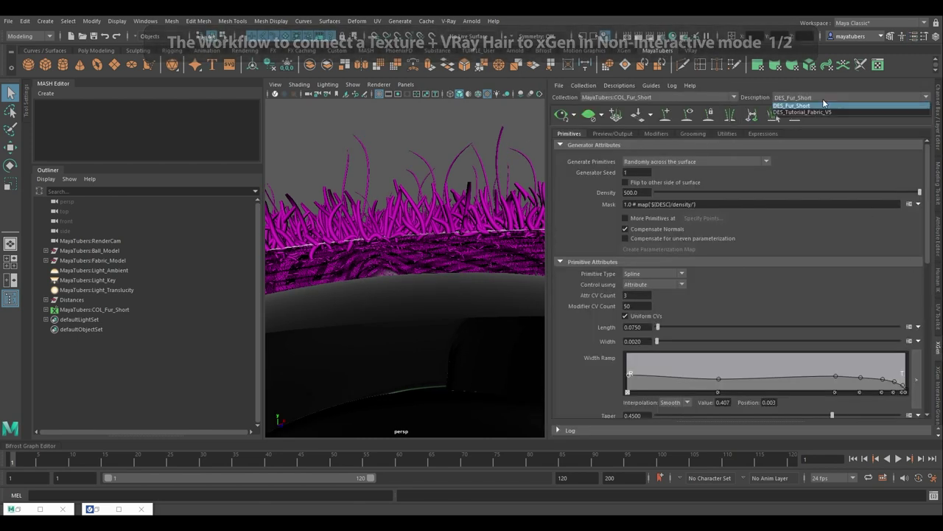
click(833, 111)
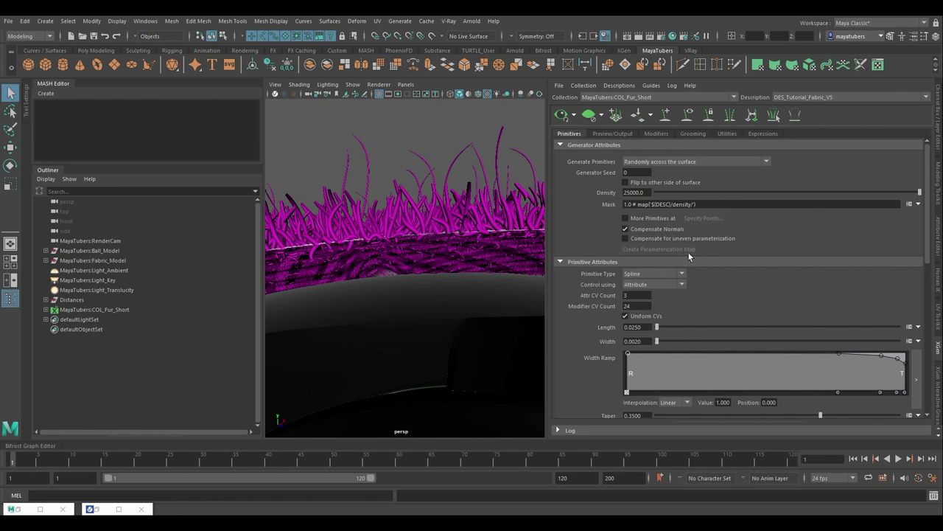
scroll(725, 265, down, 10)
scroll(724, 270, down, 1)
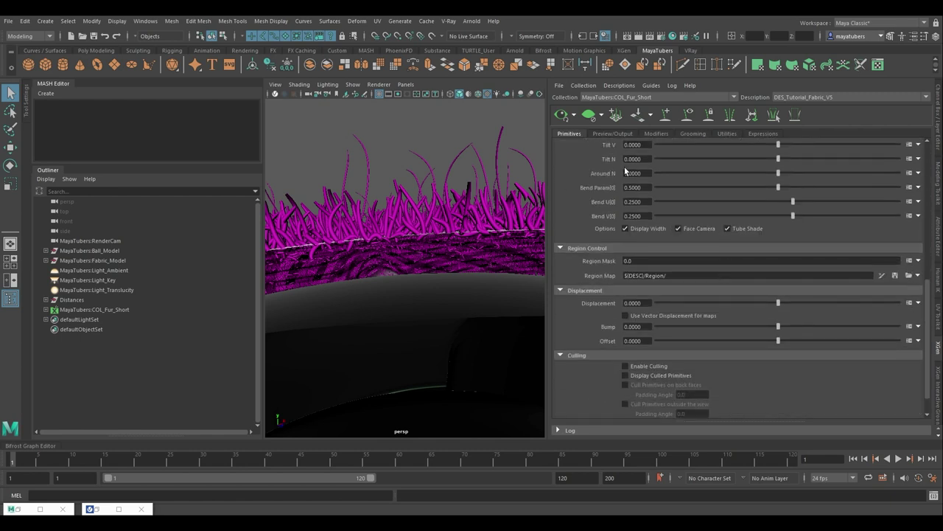
click(607, 133)
scroll(748, 207, down, 5)
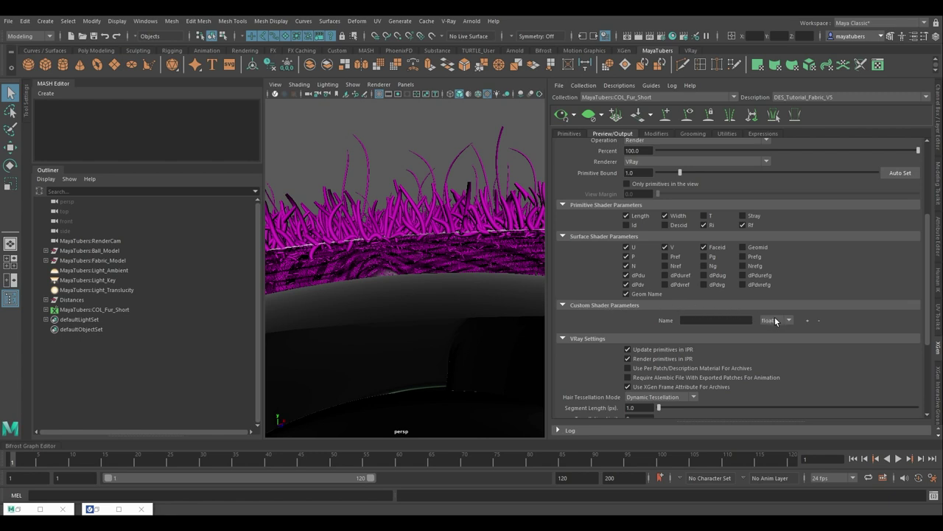
Add a color custom shader parameter named ColorVFurShort
click(776, 321)
click(737, 322)
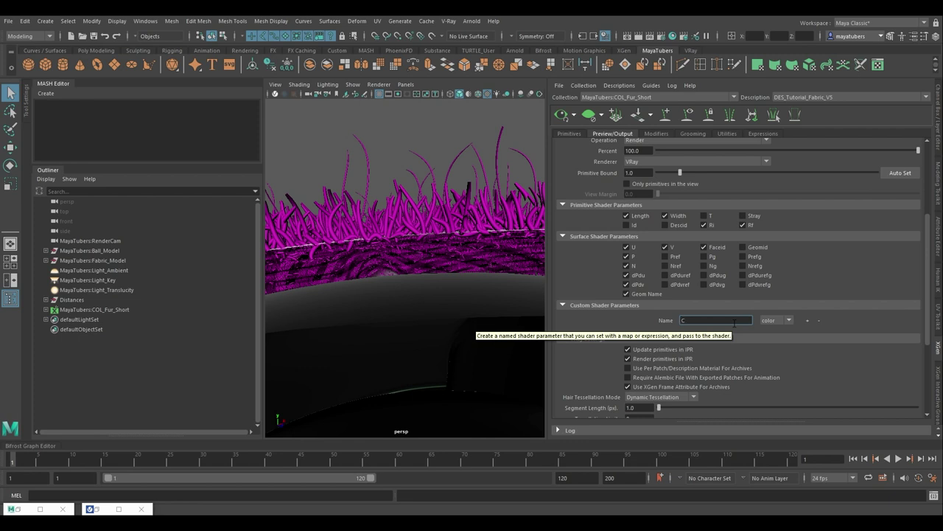
text(orVFurShort)
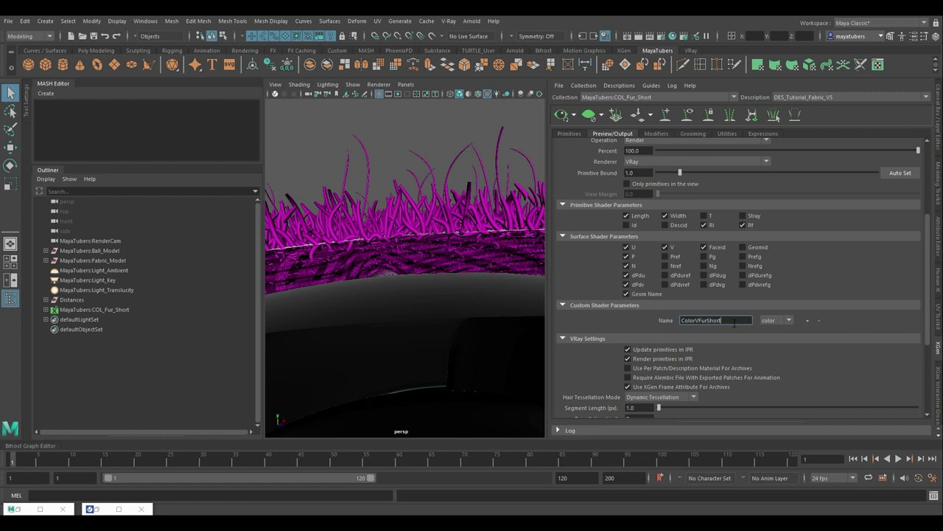
double_click(734, 323)
right_click(718, 322)
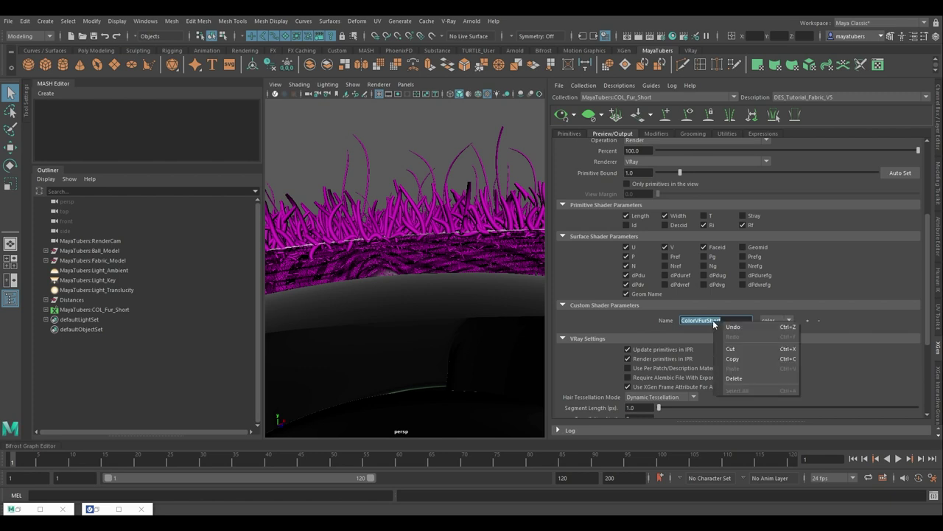
click(741, 356)
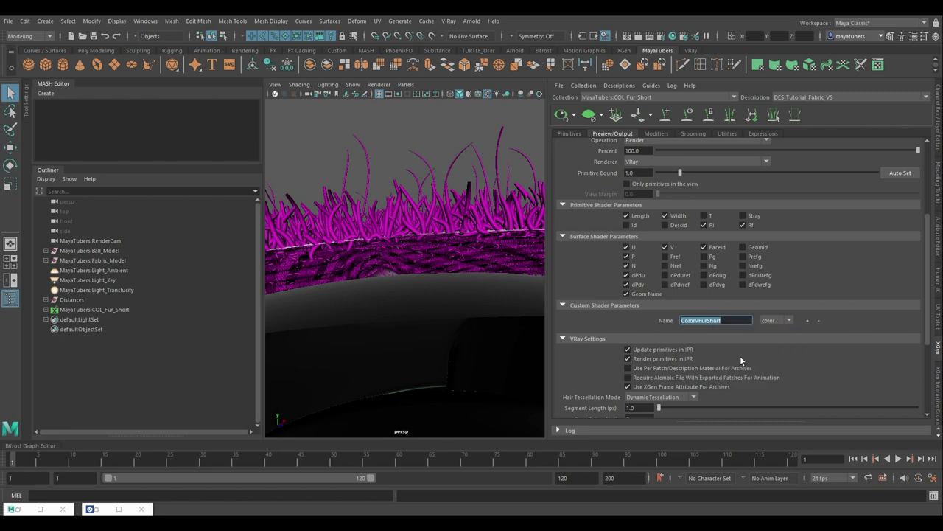
click(808, 321)
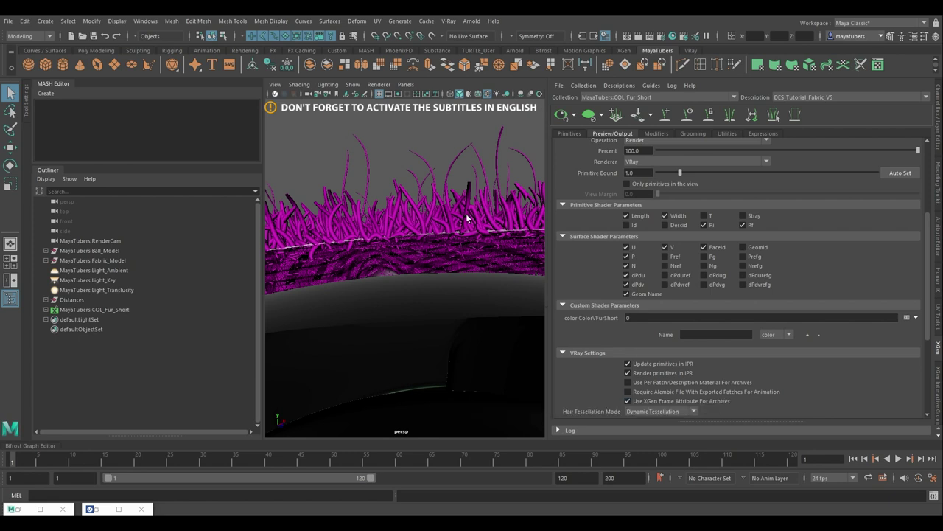
Assign the existing lambert1 material to Fabric_Model
scroll(446, 210, down, 5)
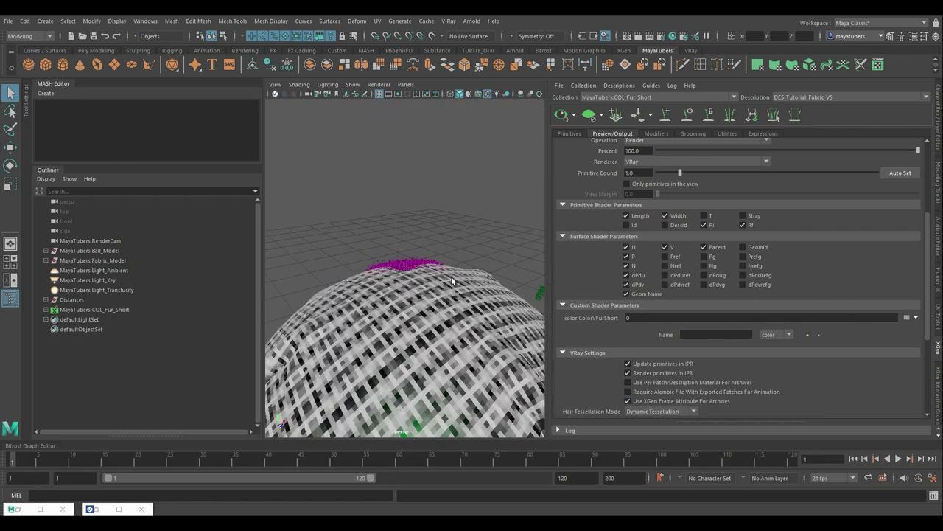
alt+drag(462, 244, 469, 188)
click(430, 254)
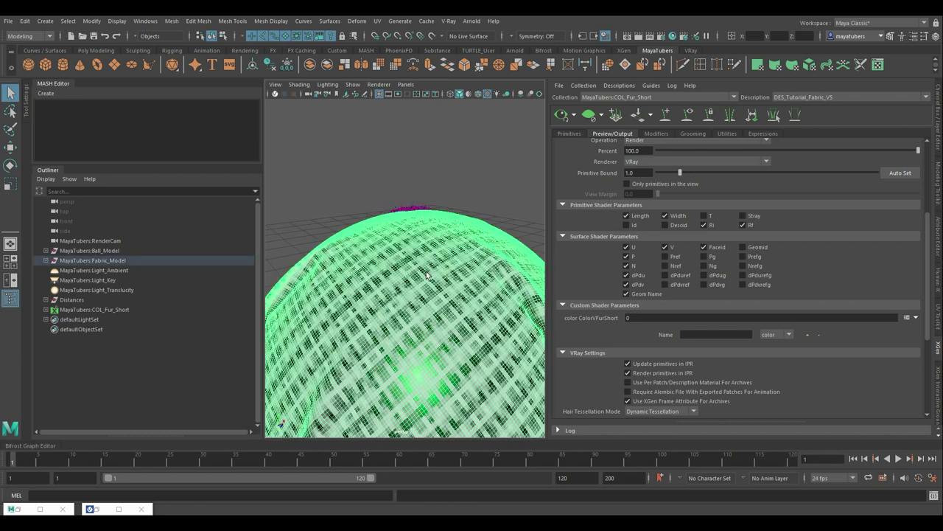
right_click(426, 271)
mouse_move(424, 515)
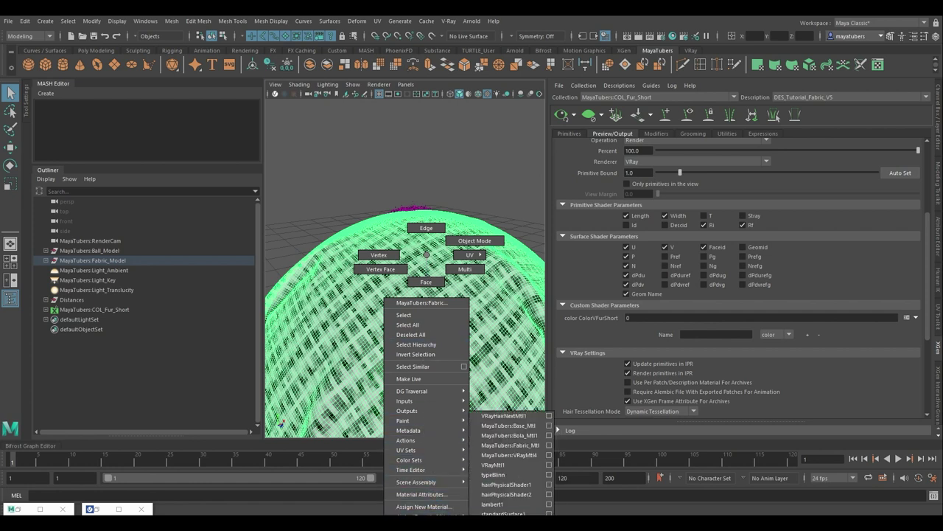
click(507, 504)
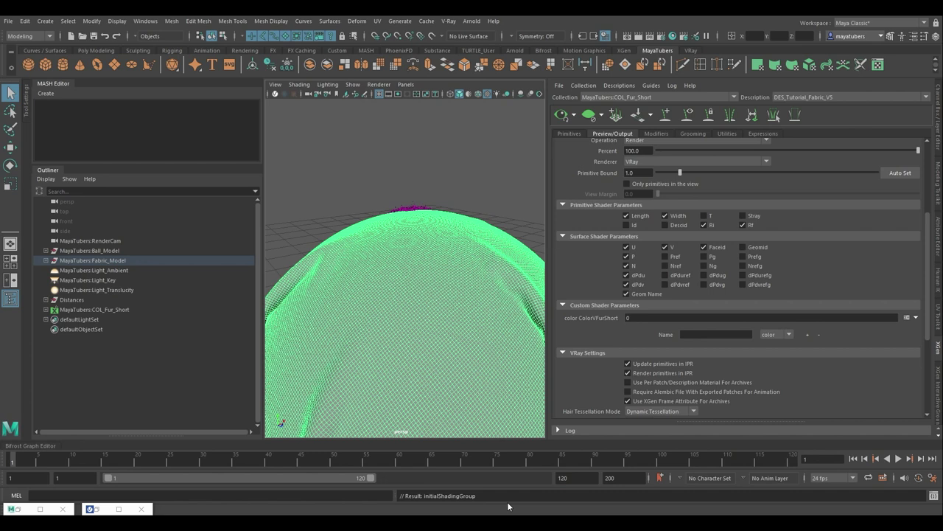
Start a new map for ColorVFurShort with Map Resolution 269.83
click(916, 319)
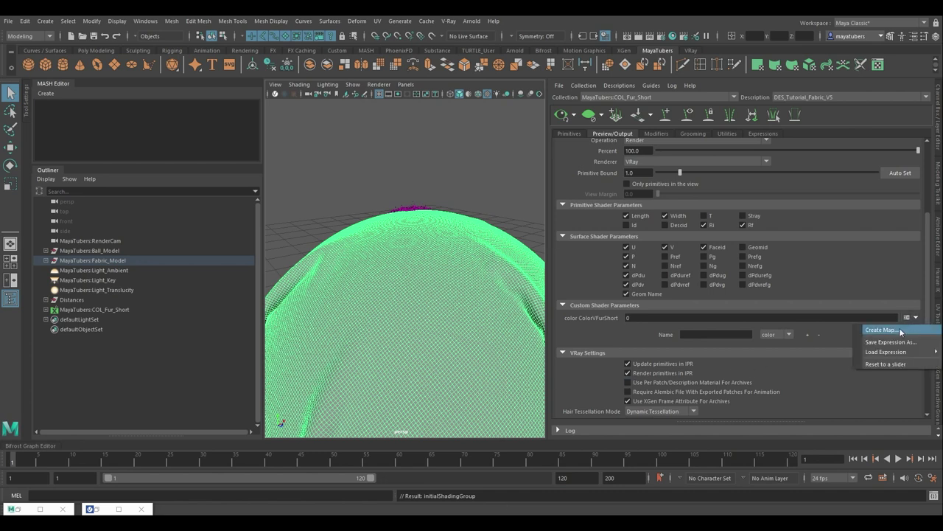
click(899, 329)
drag(457, 253, 484, 253)
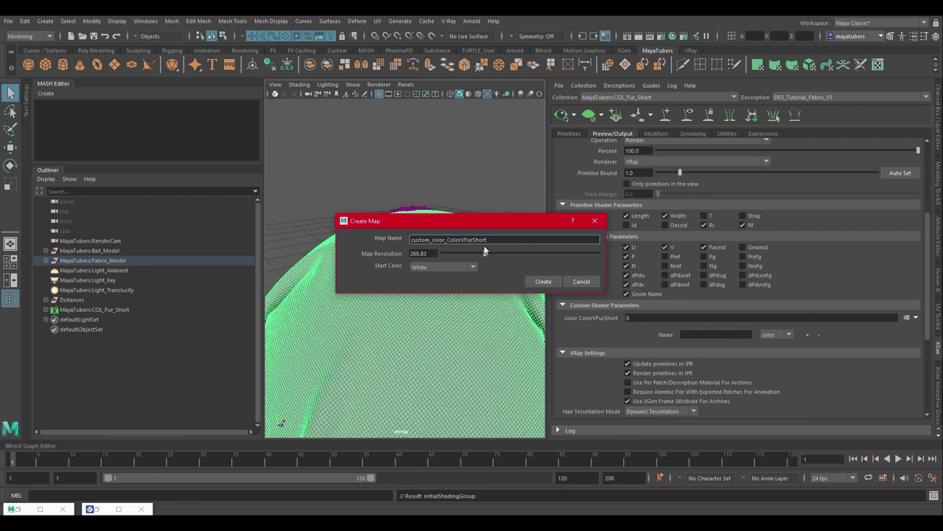
Create the custom_color_ColorVFurShort paint map and return to the Select tool
click(541, 282)
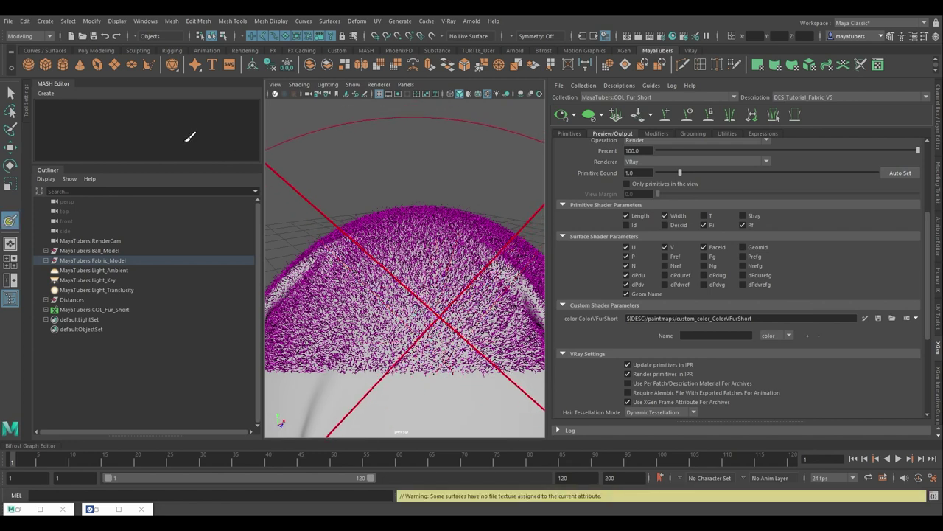
click(9, 94)
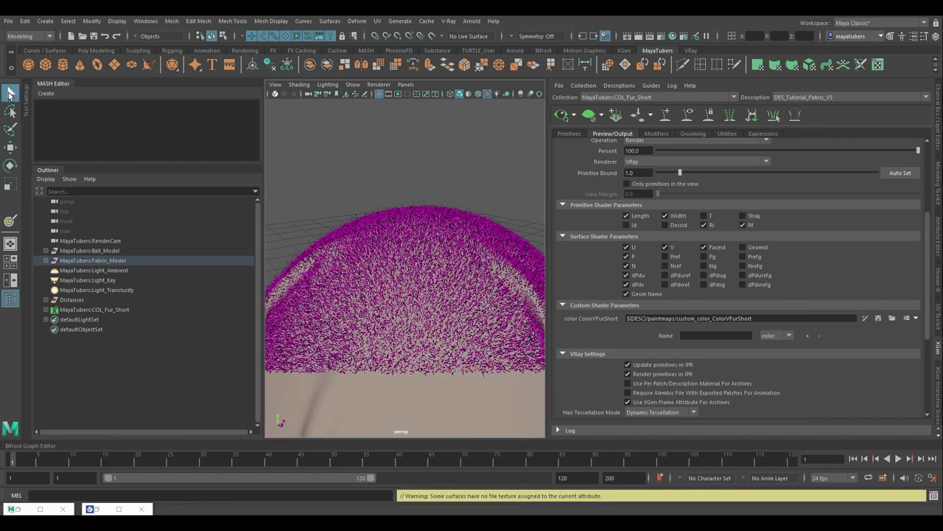
Graph the fabric's network in the Node Editor and select the colour map's file node
click(145, 20)
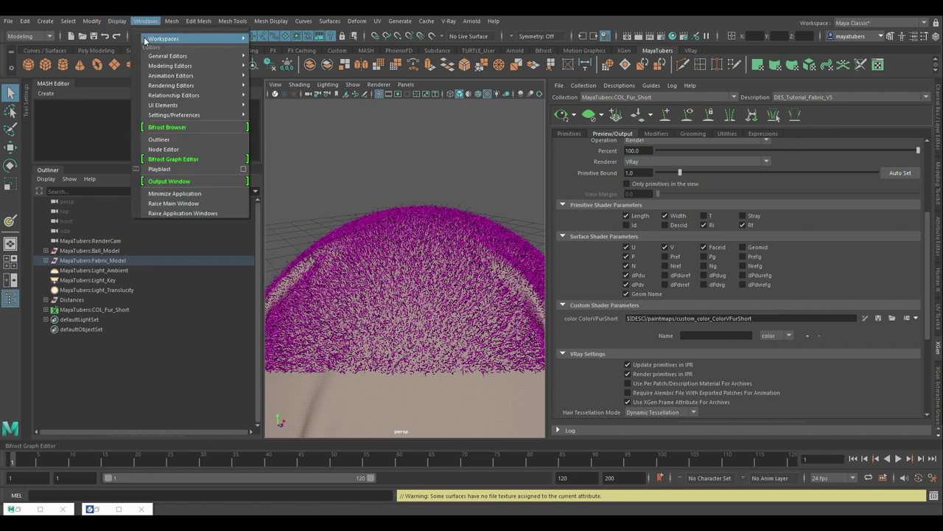
click(168, 148)
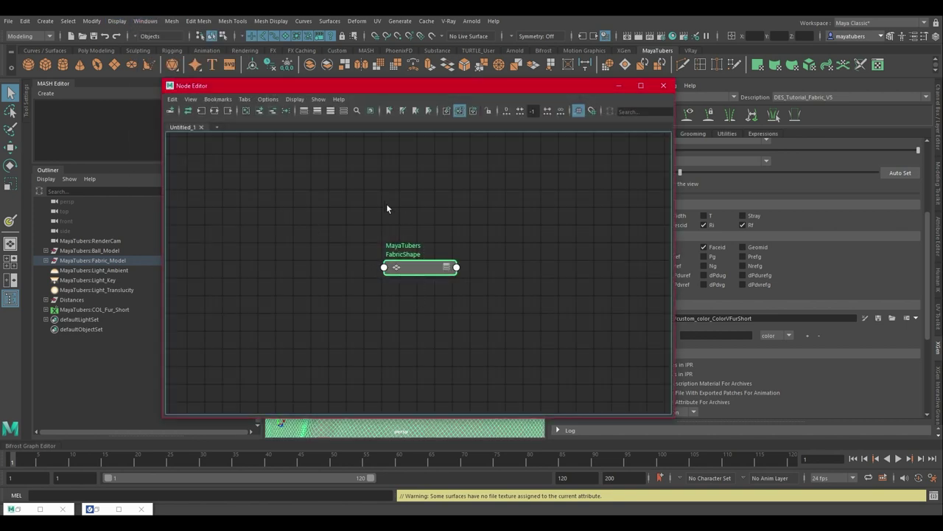
click(214, 111)
drag(333, 277, 355, 225)
click(372, 112)
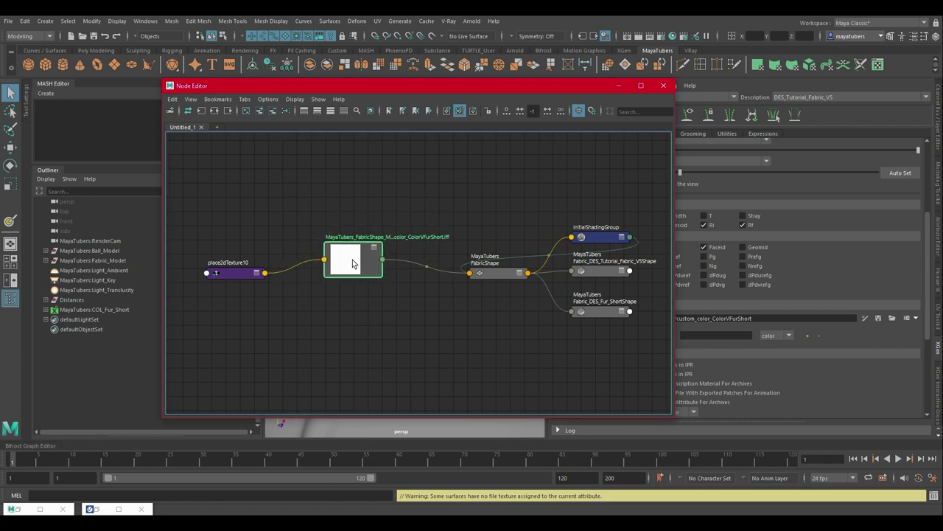
click(521, 274)
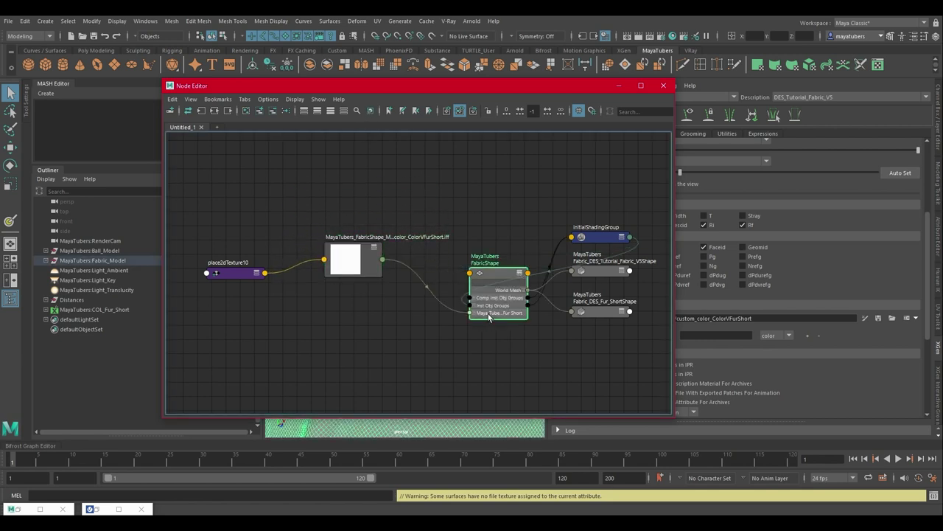
drag(349, 258, 347, 270)
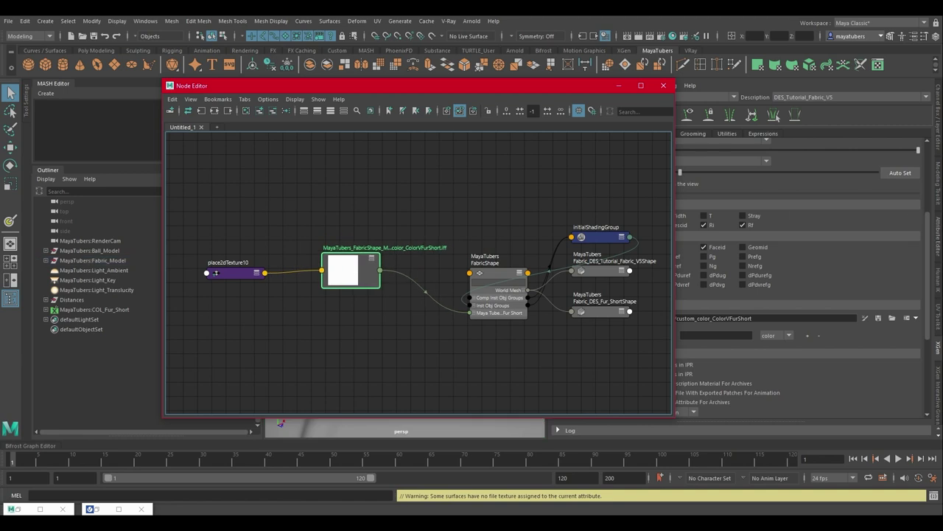
click(937, 243)
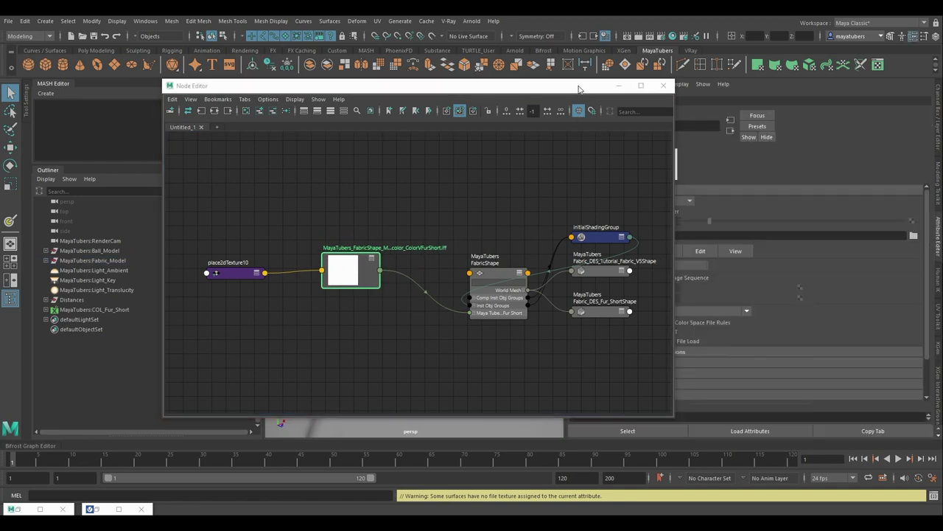
Load RawRain.exr from Baked\Fabric_Tutorial_01 as the file node's image
drag(578, 89, 470, 98)
click(913, 235)
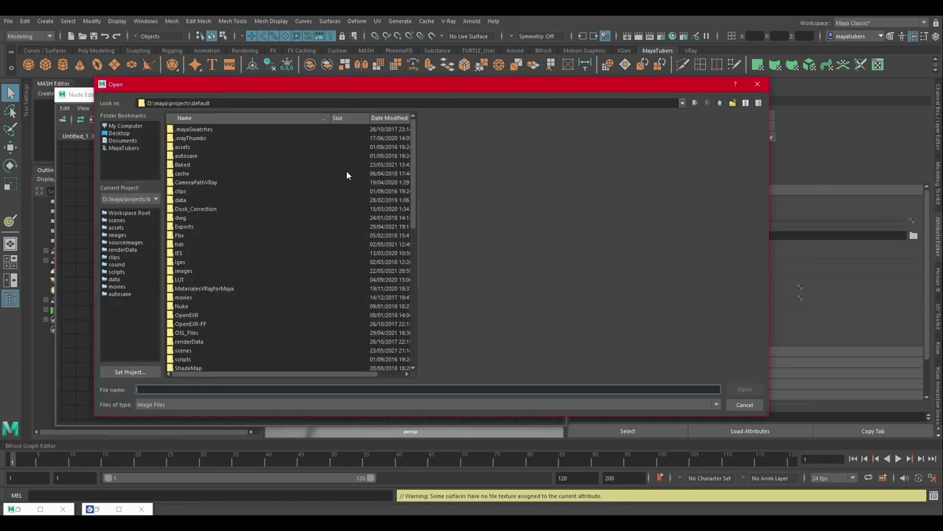
double_click(199, 165)
double_click(208, 145)
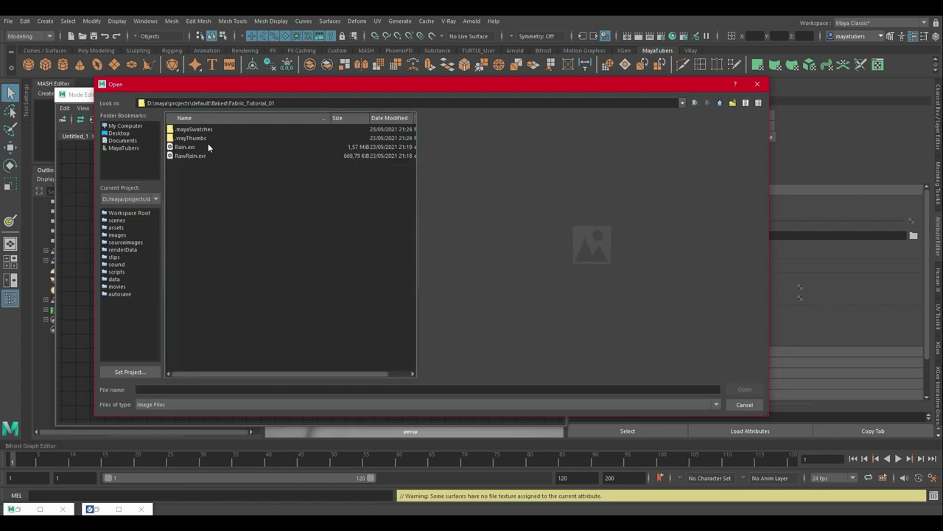
click(236, 156)
click(745, 389)
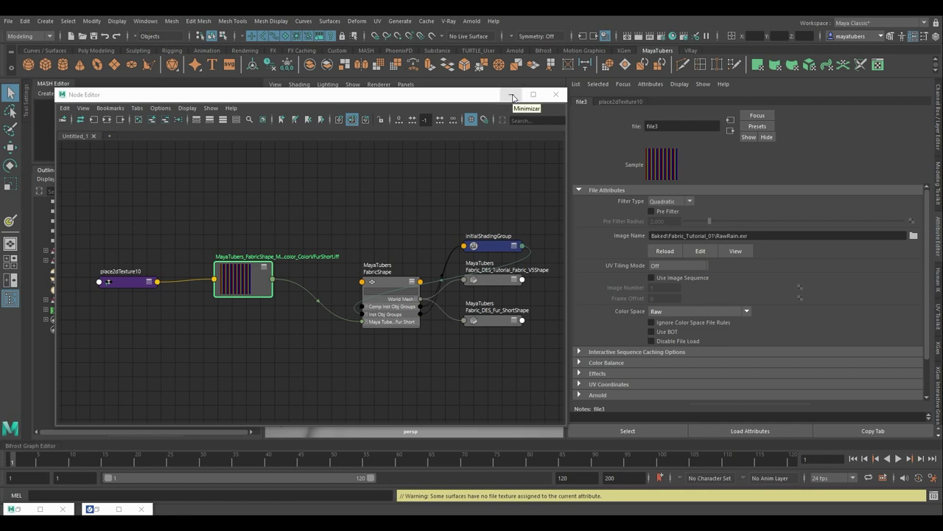
click(513, 97)
click(938, 345)
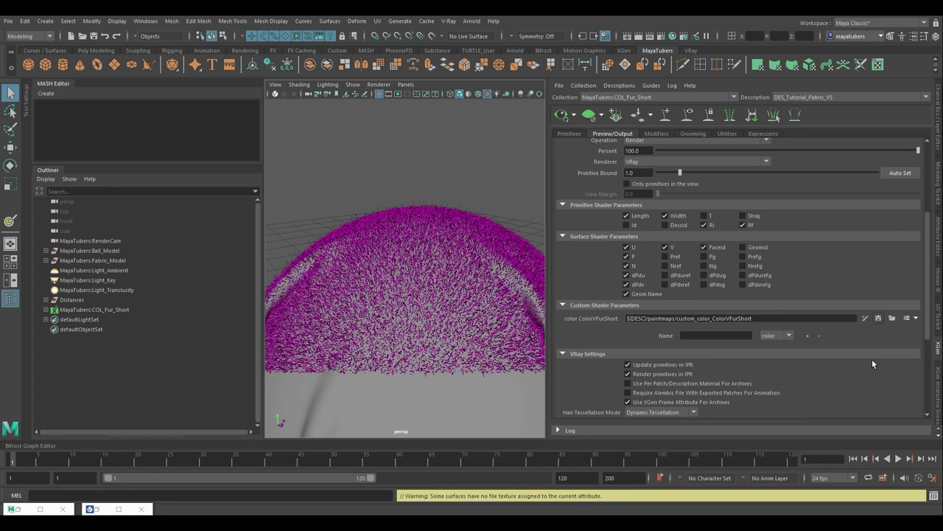
Bring VRayHairNextMtl1 into the Hypershade graph and create a VRayUserColor node
click(661, 35)
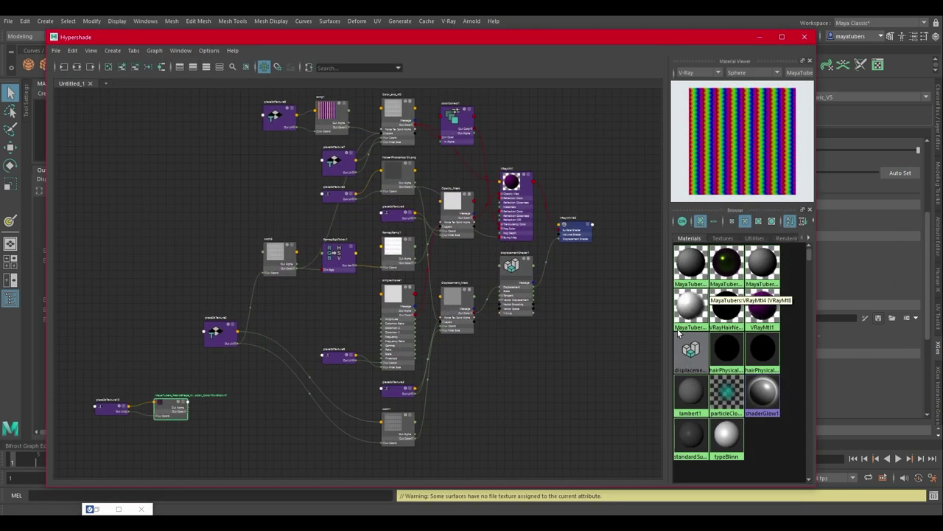
scroll(246, 401, up, 3)
alt+middle_drag(290, 320, 326, 316)
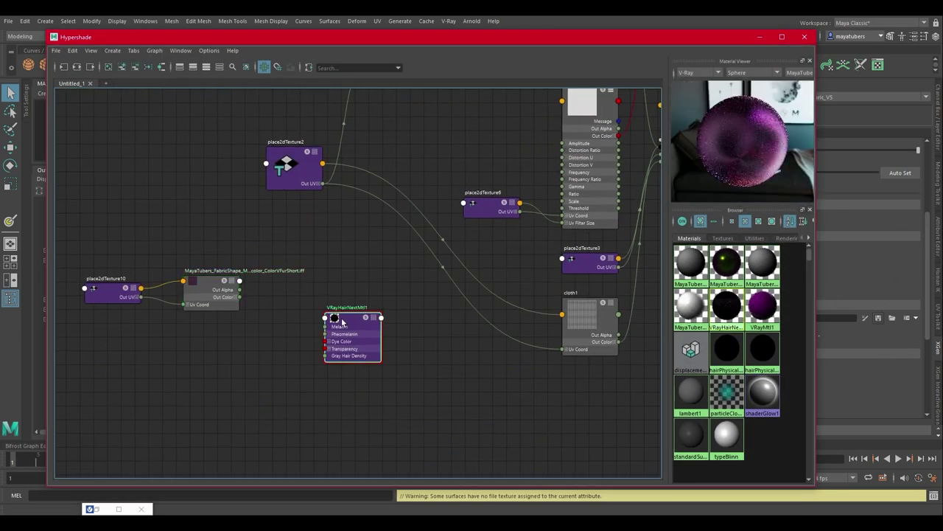
key(Tab)
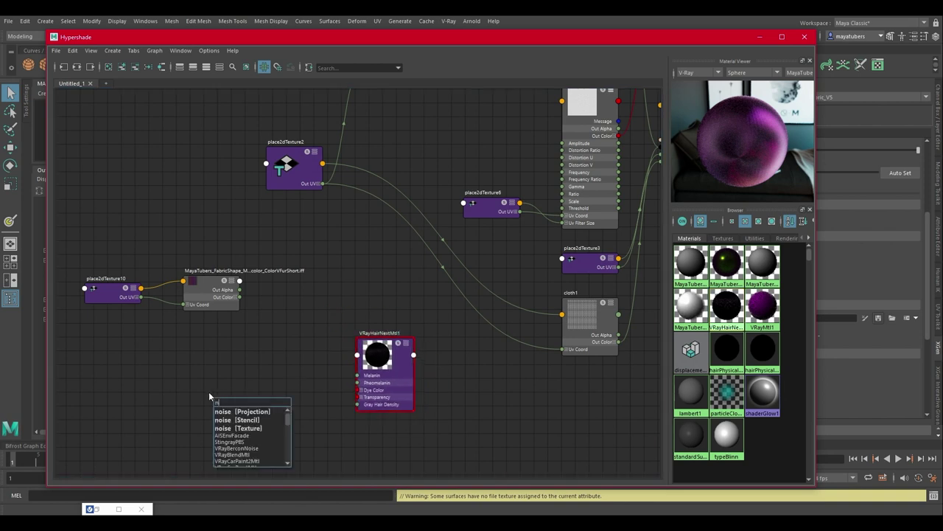
text(user)
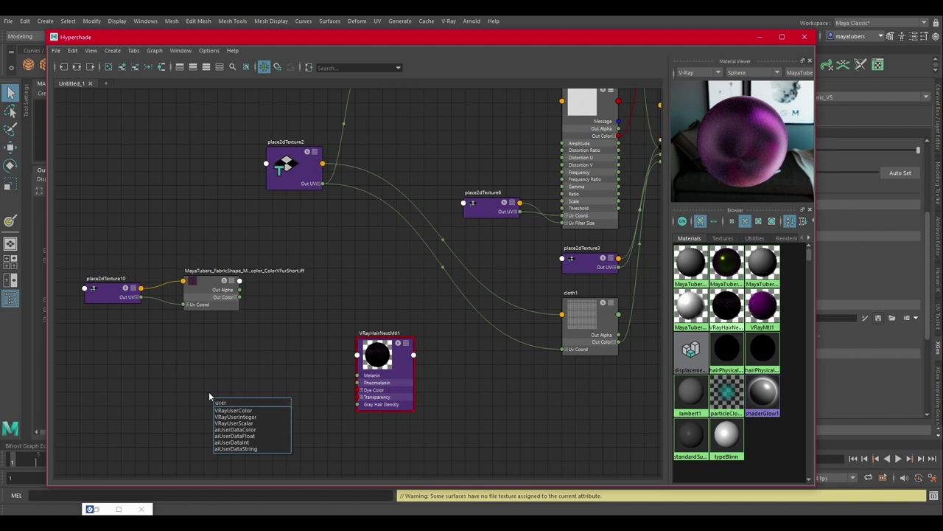
key(Down)
key(Return)
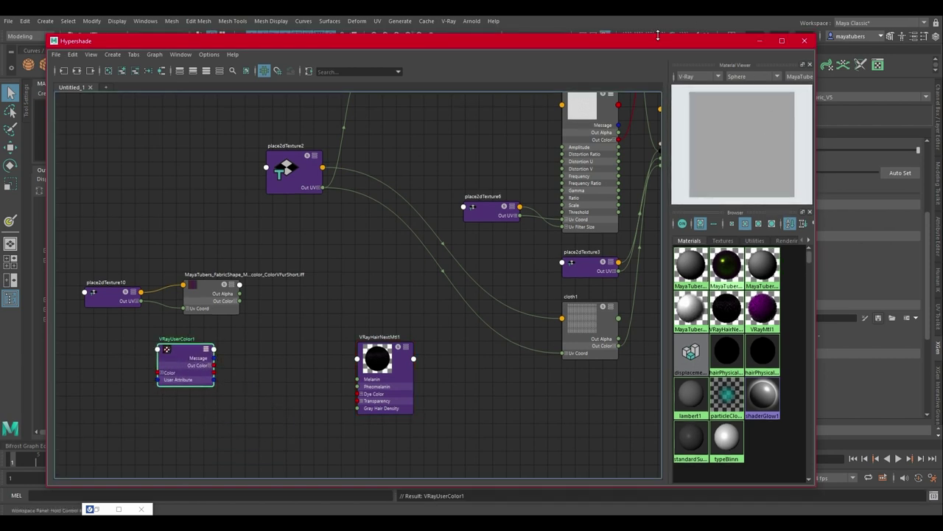
Set VRayUserColor1's attribute name to ColorVFurShort
drag(677, 38, 624, 39)
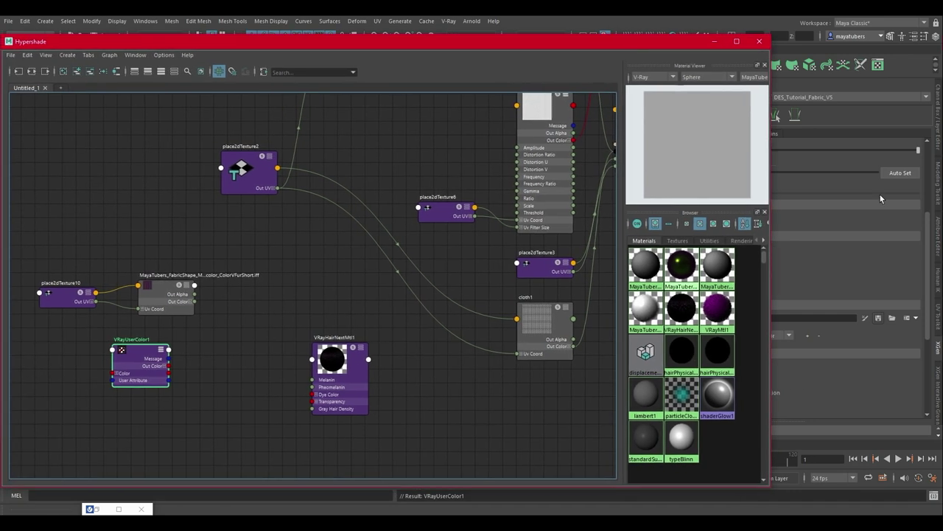
drag(770, 258, 617, 258)
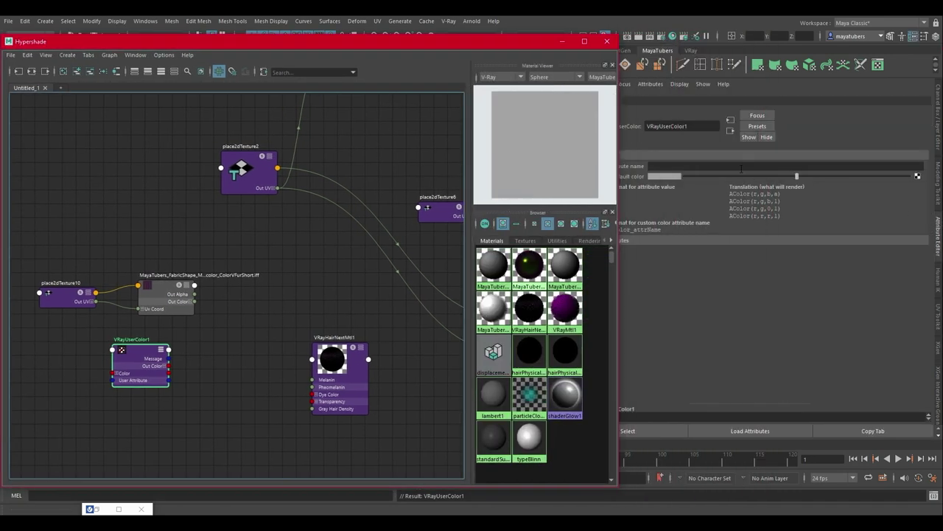
click(730, 167)
text(ColorVFurShort)
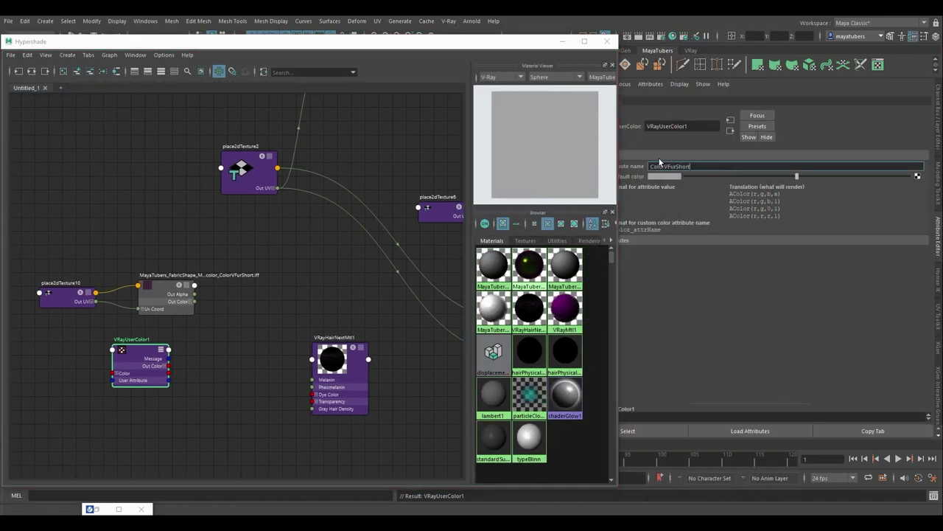
key(Return)
drag(522, 41, 459, 64)
drag(356, 59, 465, 47)
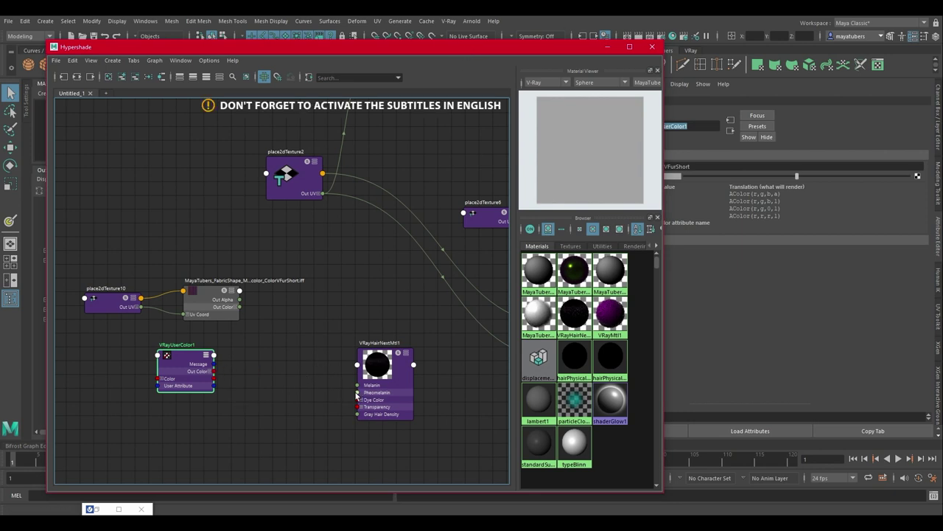
Create a remapColor node and connect VRayUserColor1 to the hair material's Diffuse Color
click(275, 399)
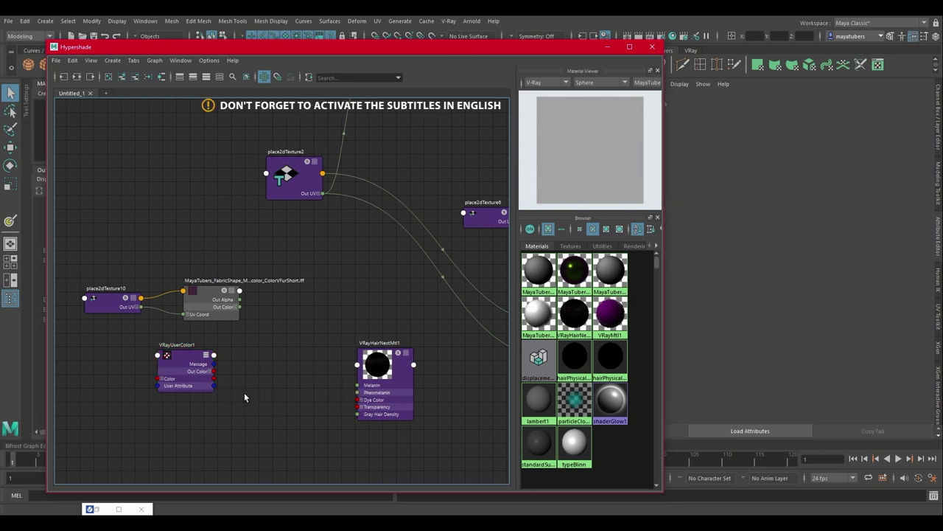
key(Tab)
text(rema)
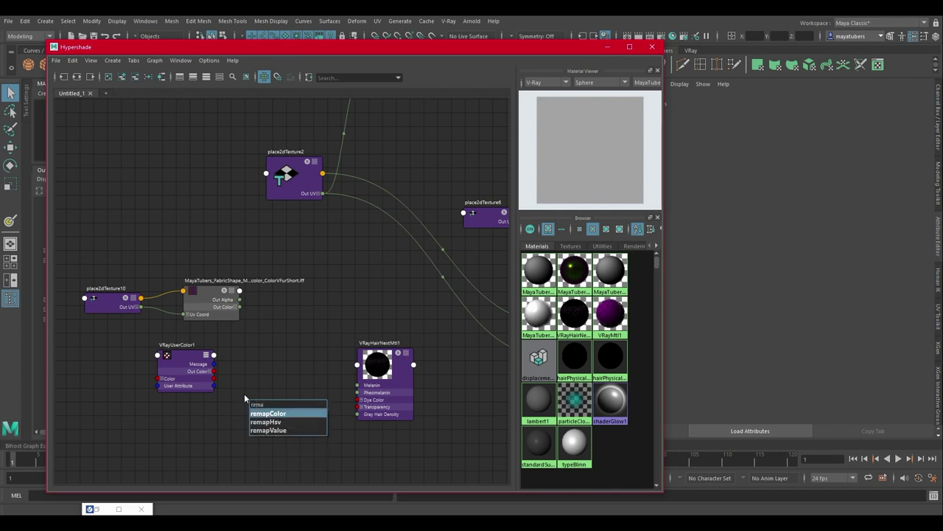
key(Return)
drag(269, 406, 357, 400)
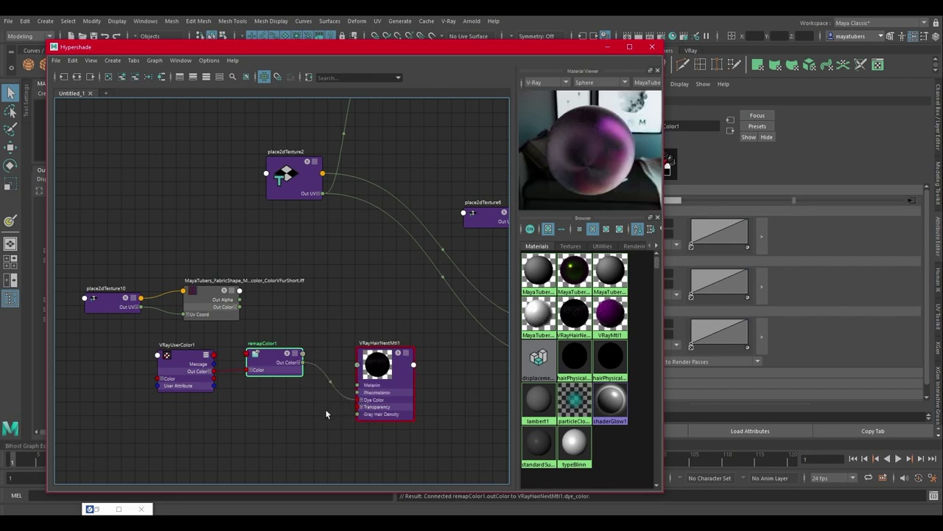
drag(214, 372, 356, 362)
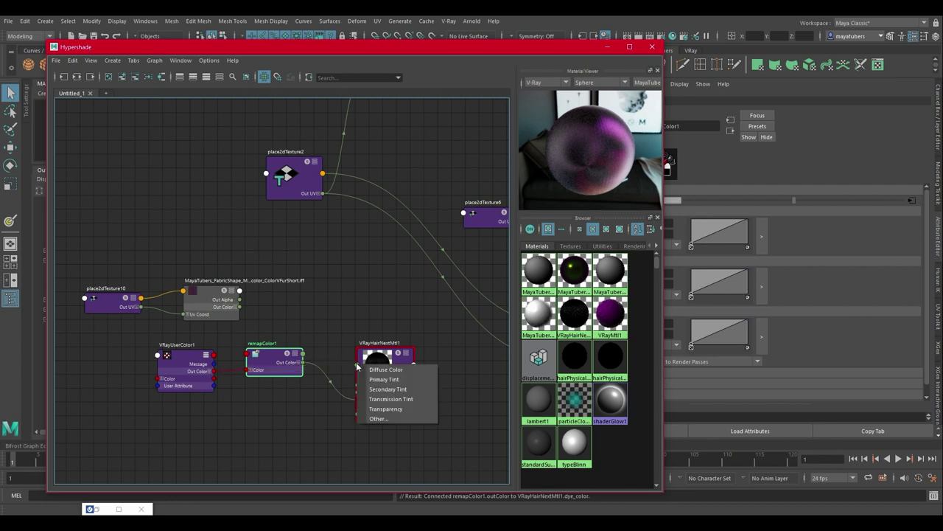
click(380, 369)
drag(276, 364, 282, 408)
drag(204, 368, 188, 364)
drag(280, 404, 278, 394)
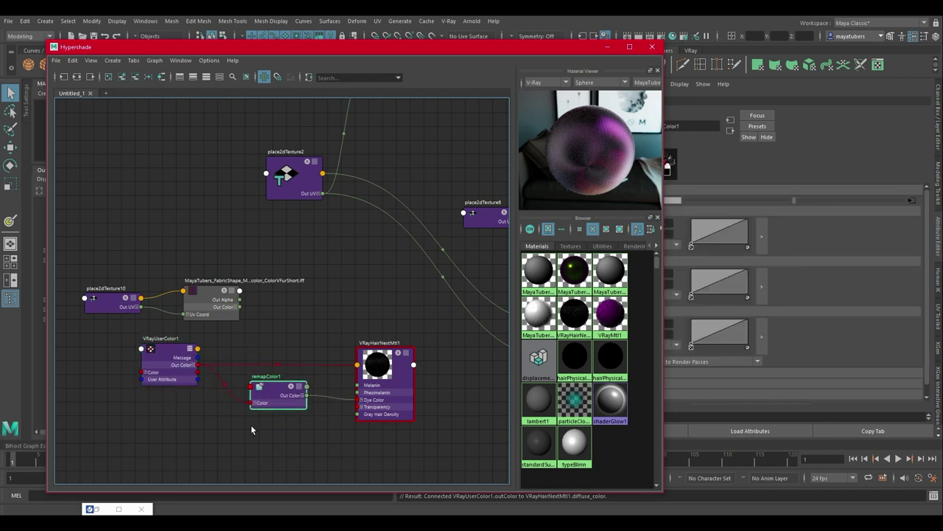
Add colorCorrect2 between VRayUserColor1 and the hair material's Transmission Tint
click(258, 440)
key(Tab)
text(co)
key(Down)
key(Down)
key(Down)
key(Down)
key(Return)
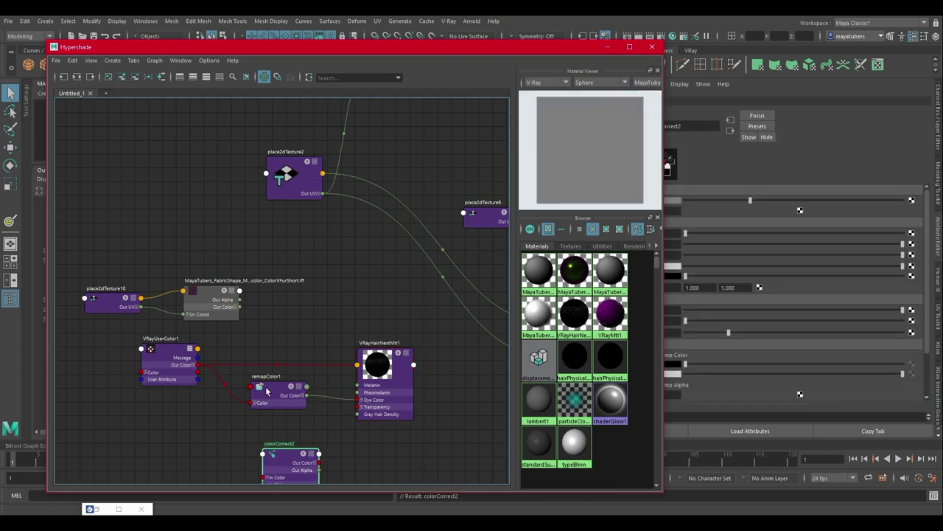
drag(268, 389, 275, 330)
click(279, 460)
drag(279, 460, 258, 392)
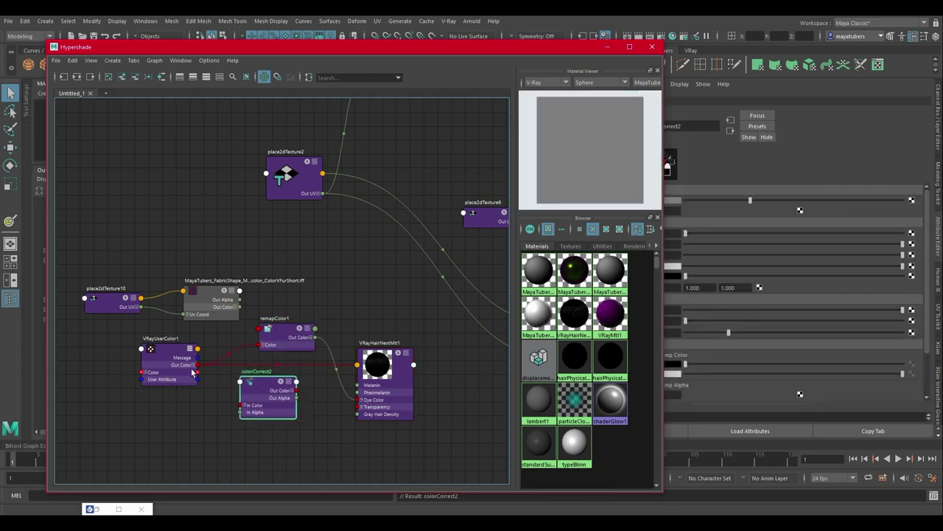
drag(197, 365, 241, 406)
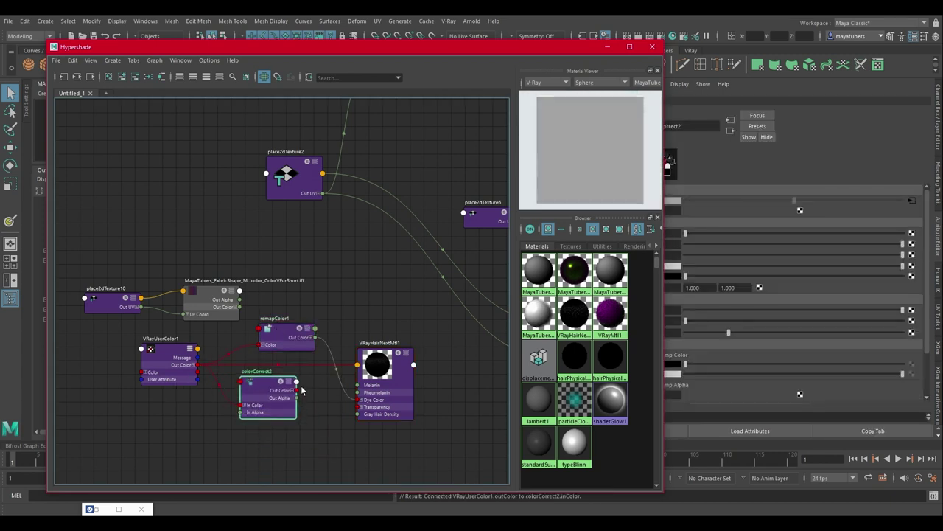
drag(313, 391, 391, 360)
click(400, 390)
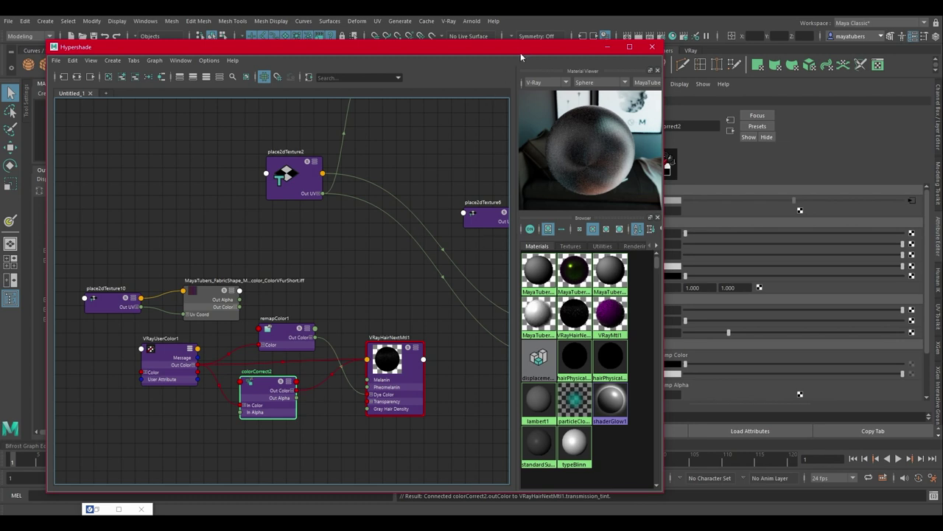
Lower colorCorrect2's saturation to 0.957 and minimize the Hypershade
drag(488, 42, 449, 45)
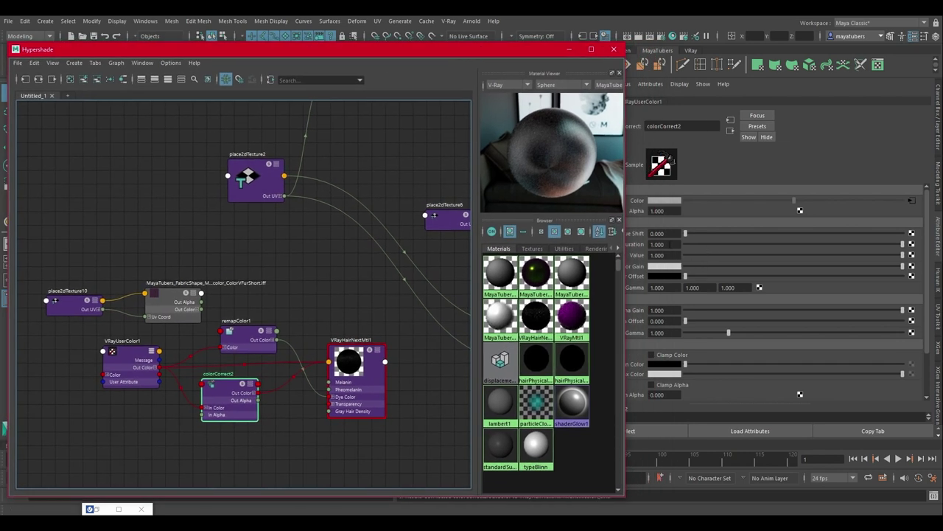
drag(901, 247, 893, 244)
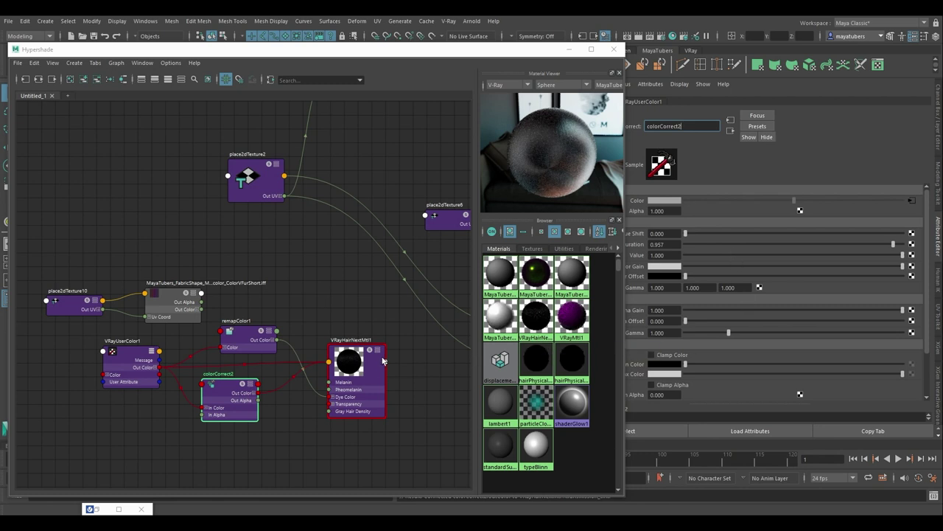
click(567, 52)
click(568, 50)
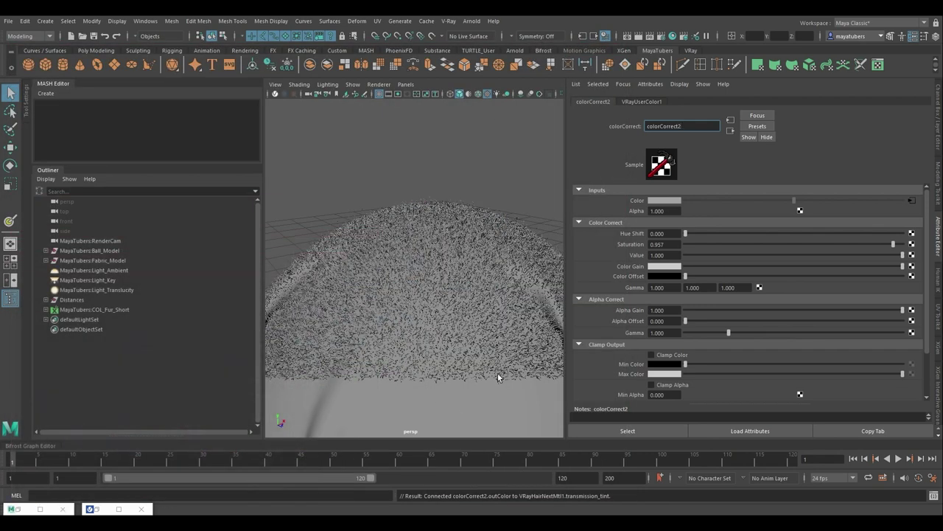
Set Fabric_Model's lambert1 colour to near black and render the scene in V-Ray
click(426, 398)
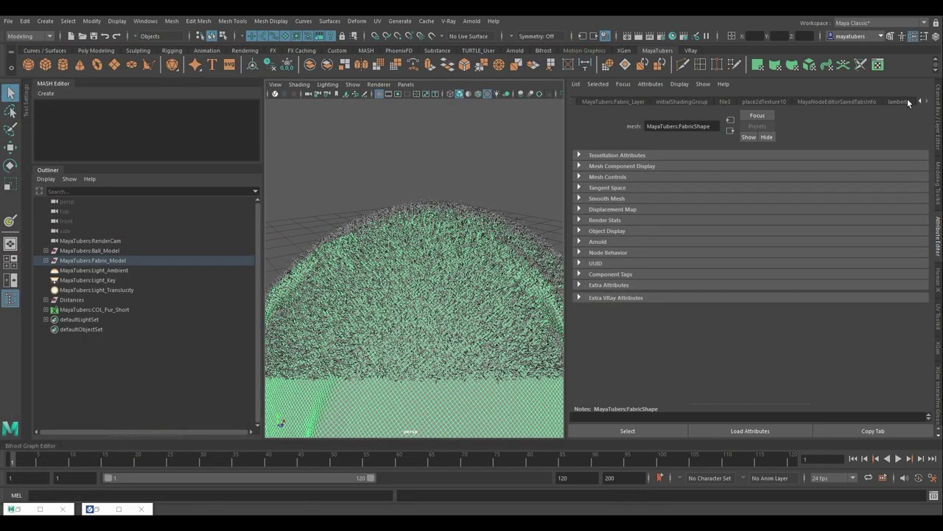
drag(794, 213, 684, 213)
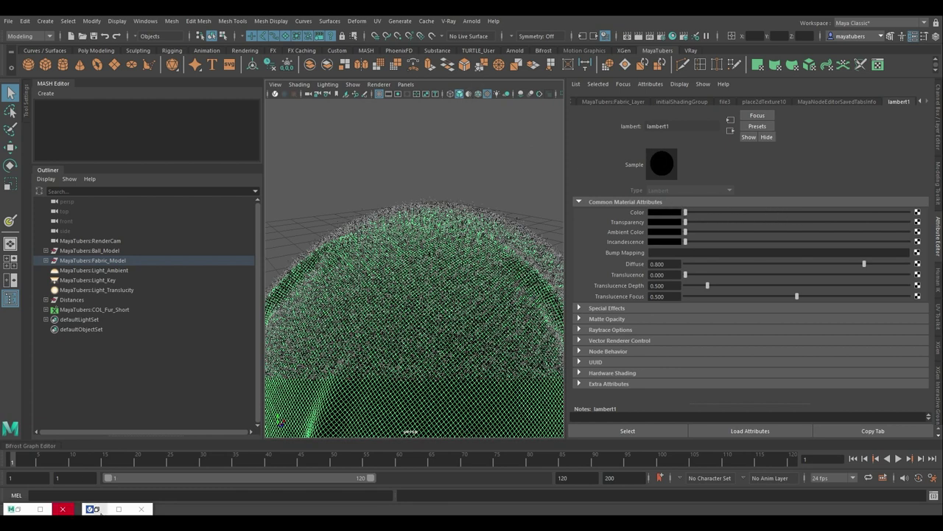
click(119, 509)
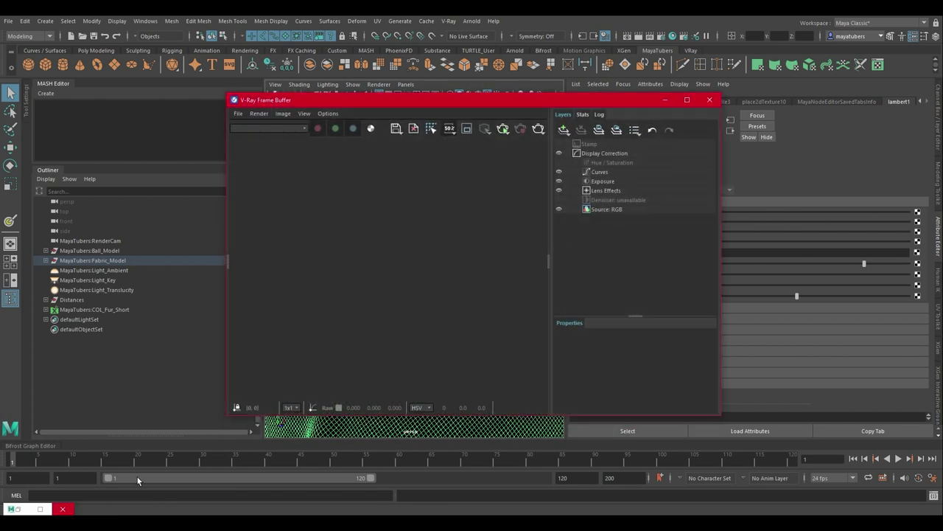
click(503, 129)
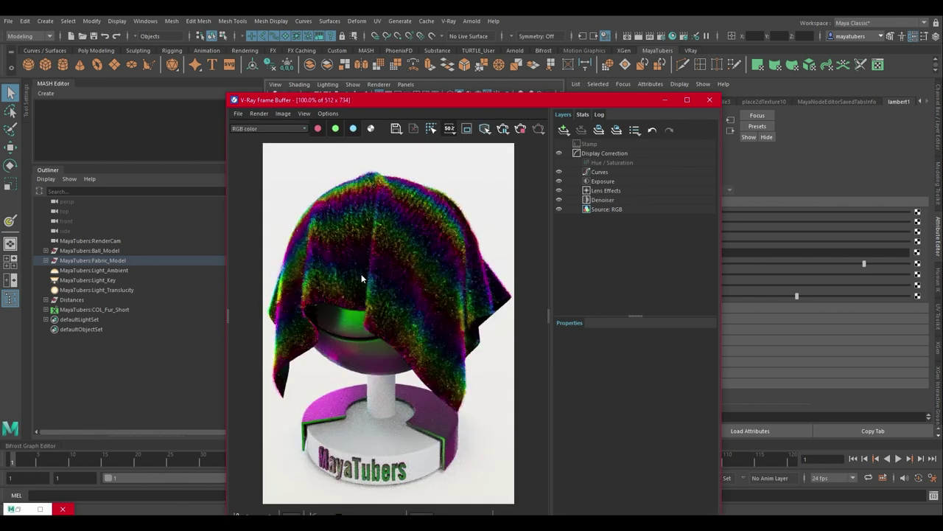
scroll(362, 274, up, 2)
scroll(369, 420, down, 1)
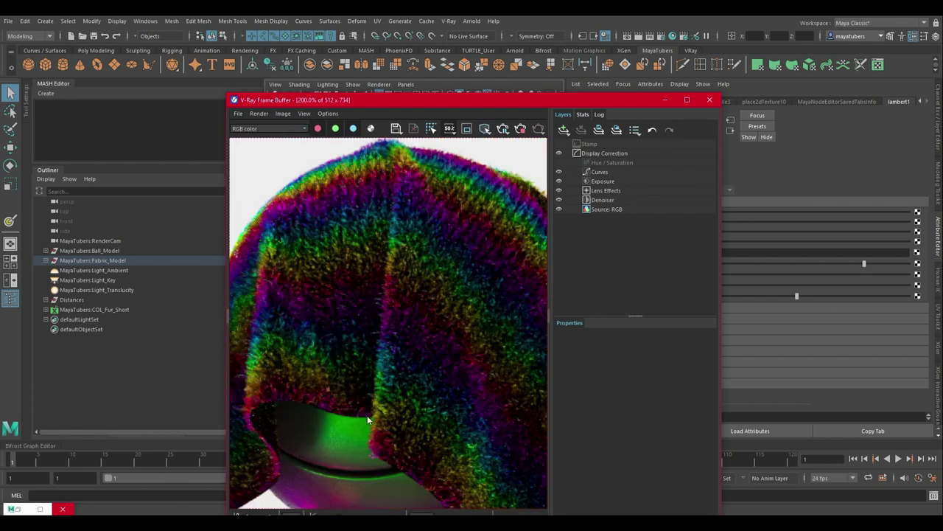
scroll(434, 323, down, 1)
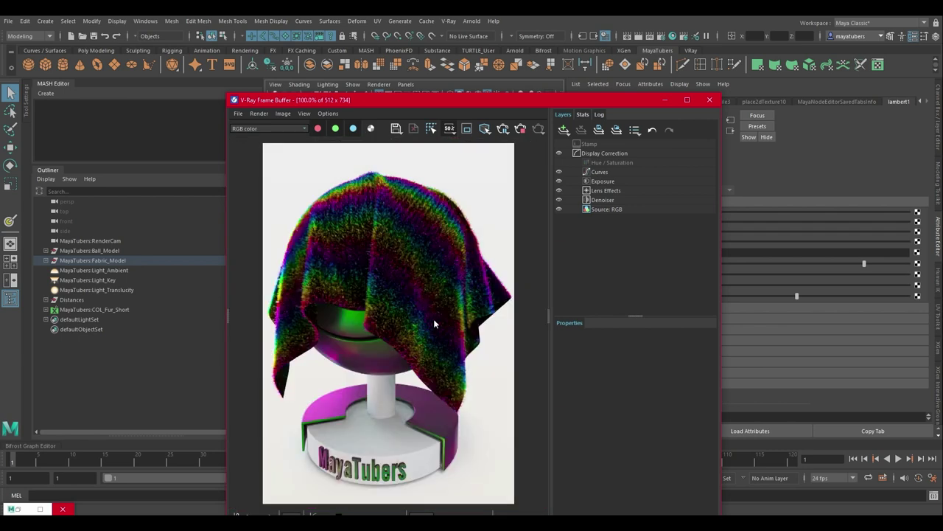
scroll(433, 323, up, 1)
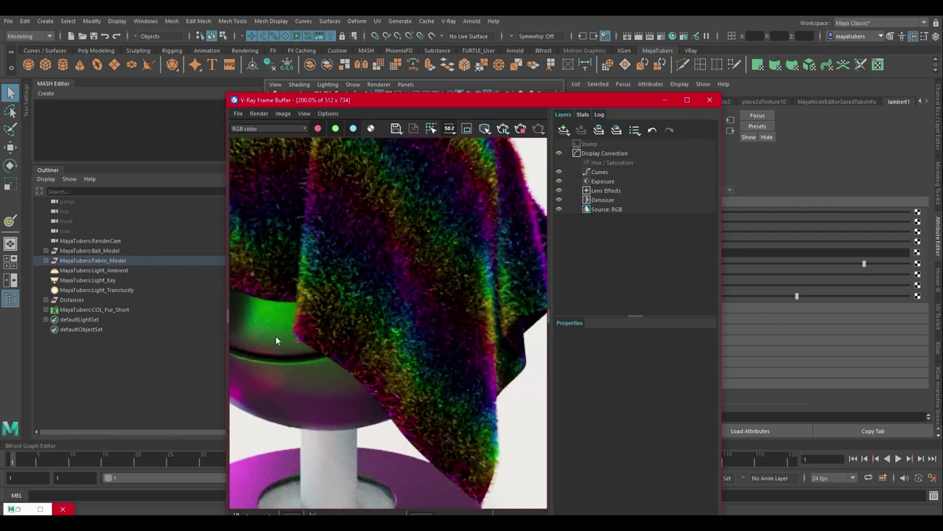
scroll(276, 340, up, 1)
scroll(347, 342, down, 2)
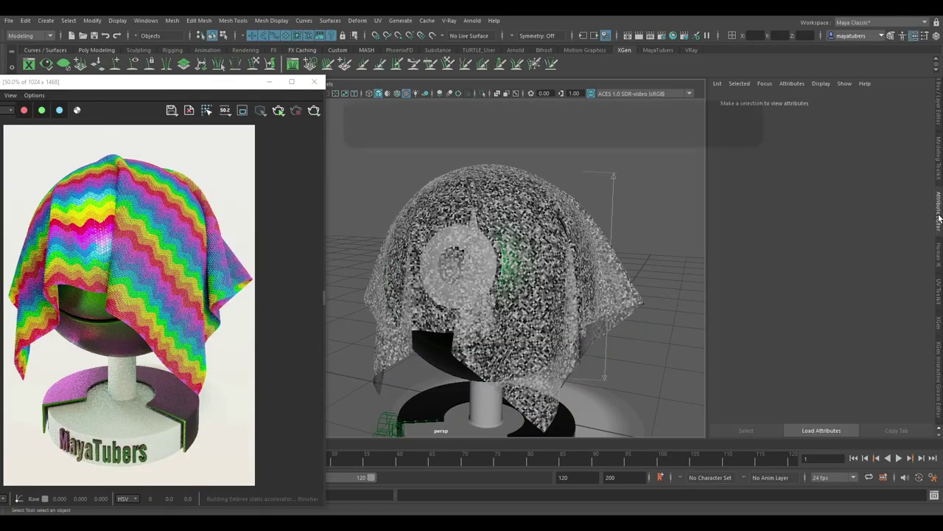
Create Test01 interactive groom splines on the fabric with density 100 and length 0.1
click(743, 87)
click(830, 103)
text(Test01)
drag(483, 246, 530, 246)
click(412, 273)
text(0.1)
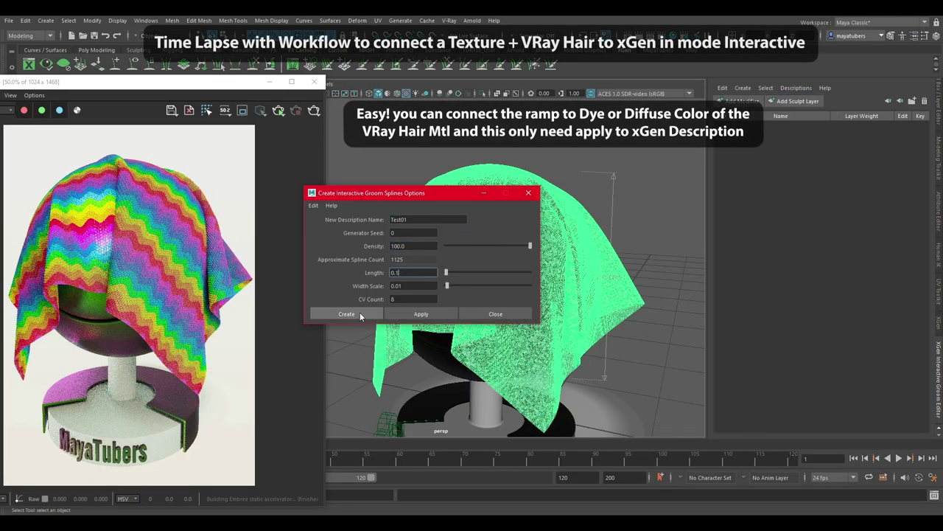
click(360, 314)
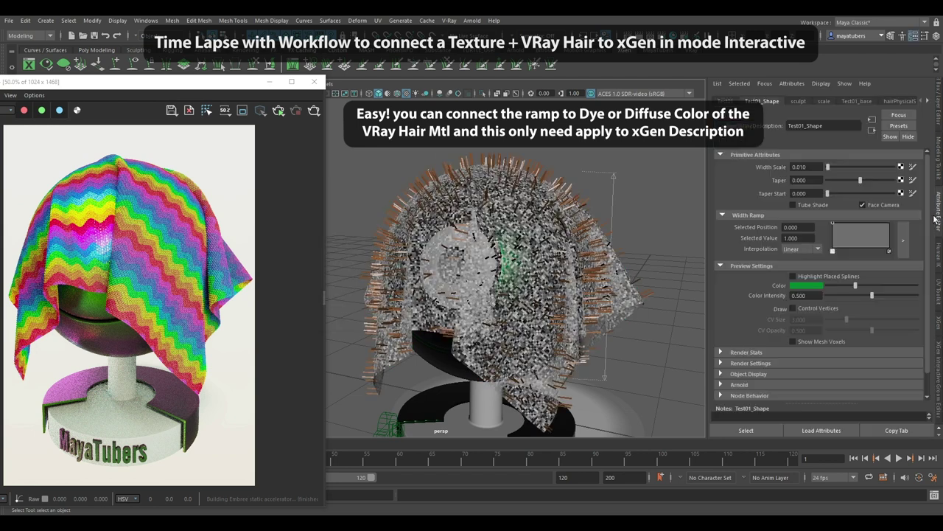
Enable tube shading and enter 3000 in the Test01_base generator settings
click(792, 204)
double_click(799, 166)
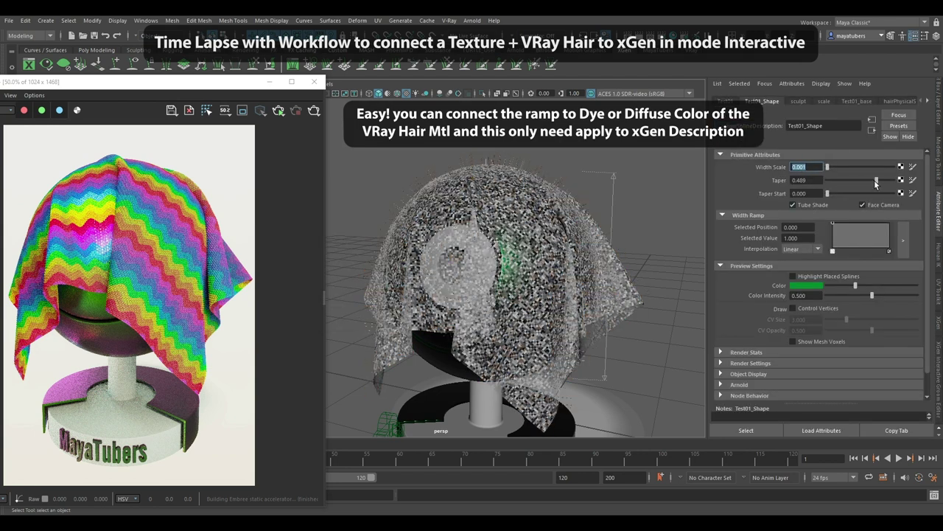
click(857, 101)
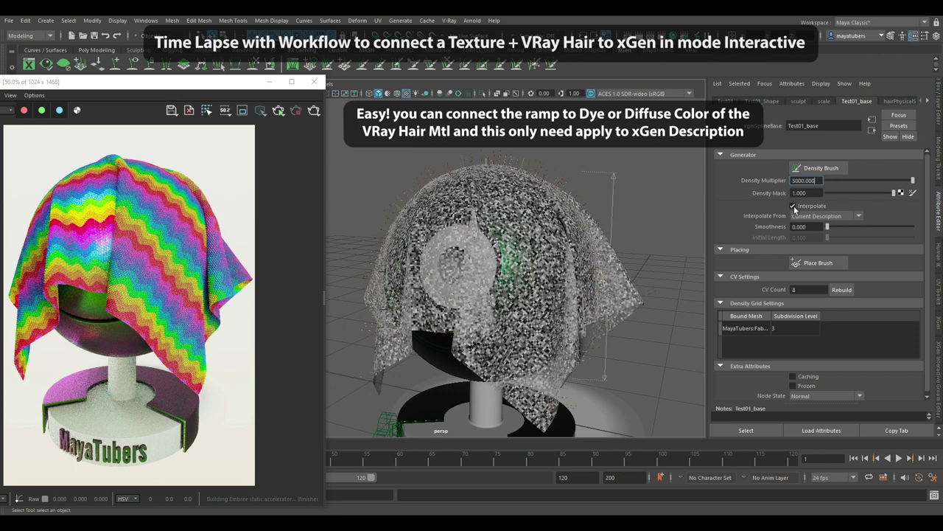
text(3000)
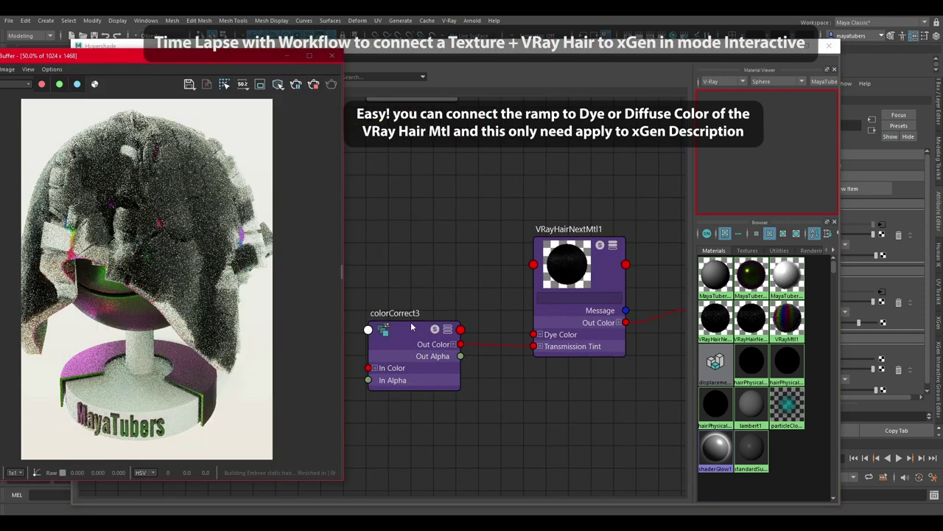
Connect Color to the hair Dye Color, select Fabric_Model, and put the render preview away
drag(277, 335, 533, 335)
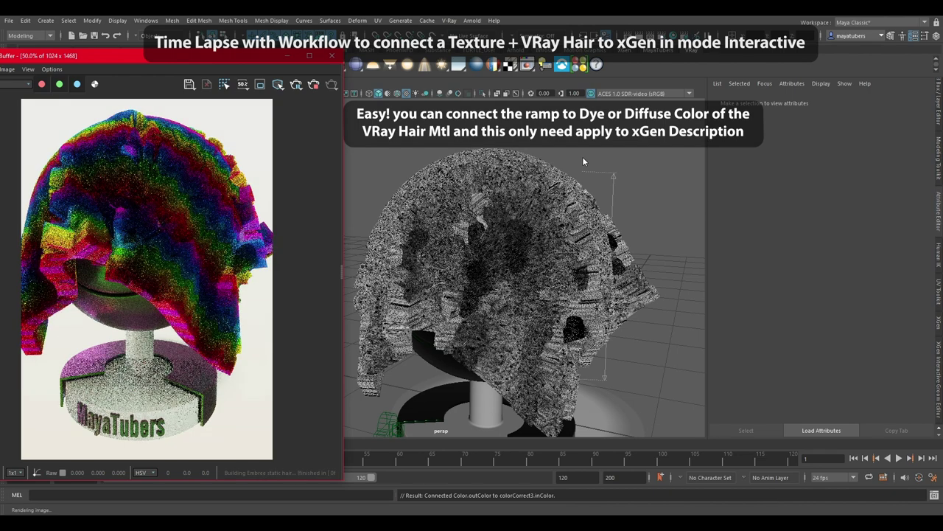
click(102, 260)
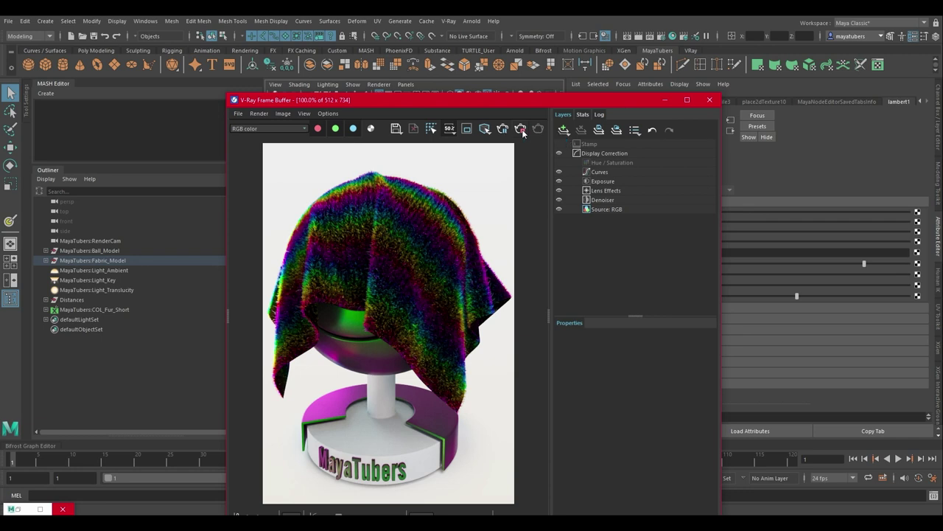
click(665, 100)
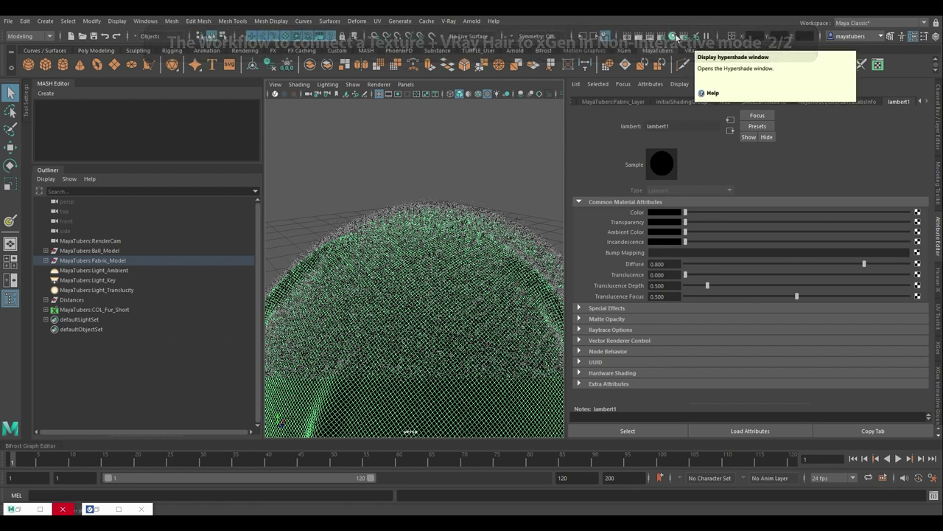
Duplicate VRayHairNextMtl1's whole shading network in the Hypershade
click(691, 35)
mouse_move(358, 367)
mouse_down()
mouse_move(337, 366)
mouse_move(356, 365)
mouse_up()
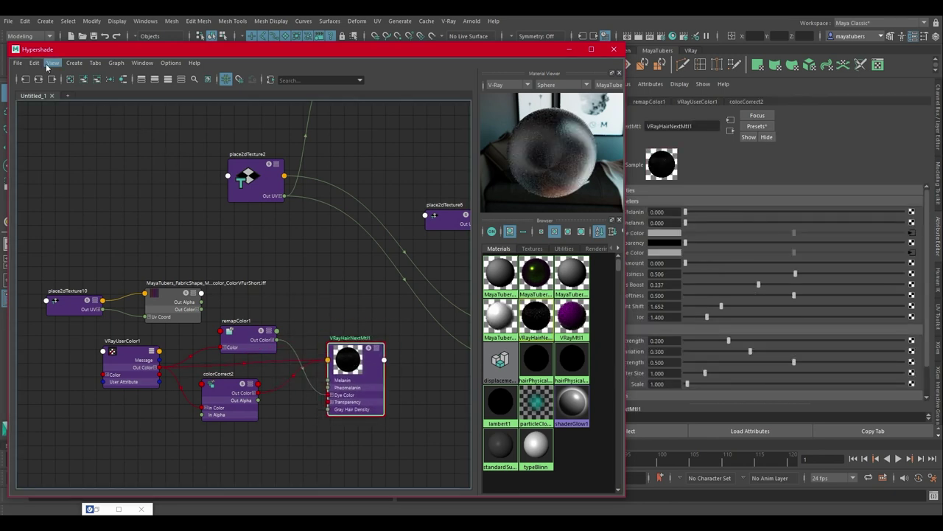
mouse_move(77, 167)
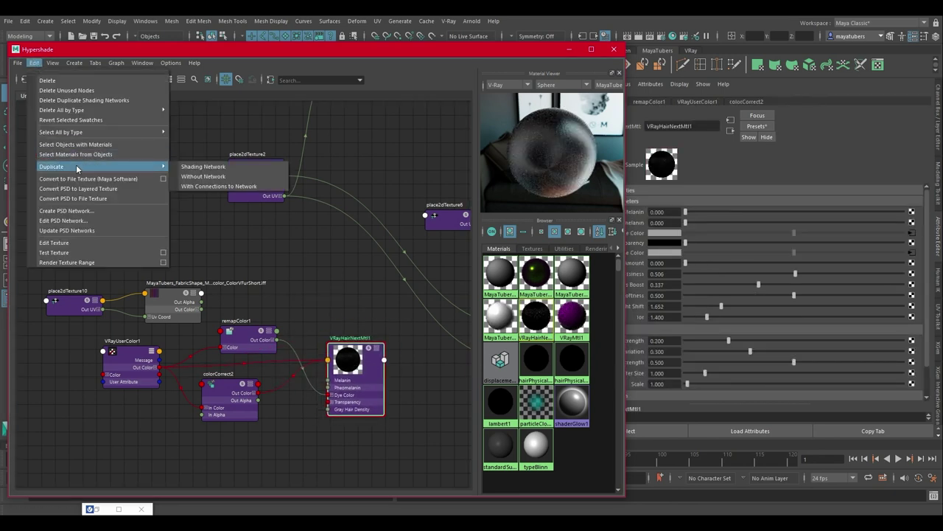
click(216, 168)
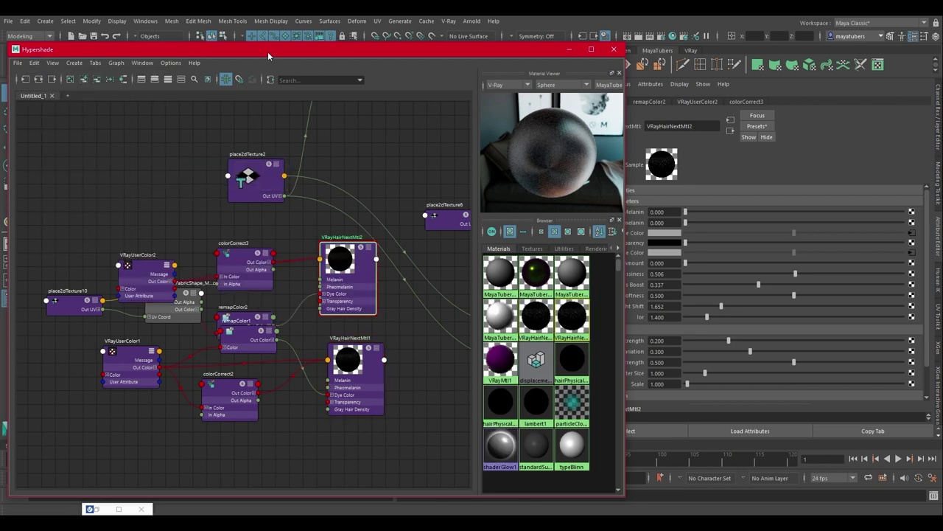
Assign the copy, VRayHairNextMtl2, to the DES_Fur_Short fur description
drag(357, 50, 612, 73)
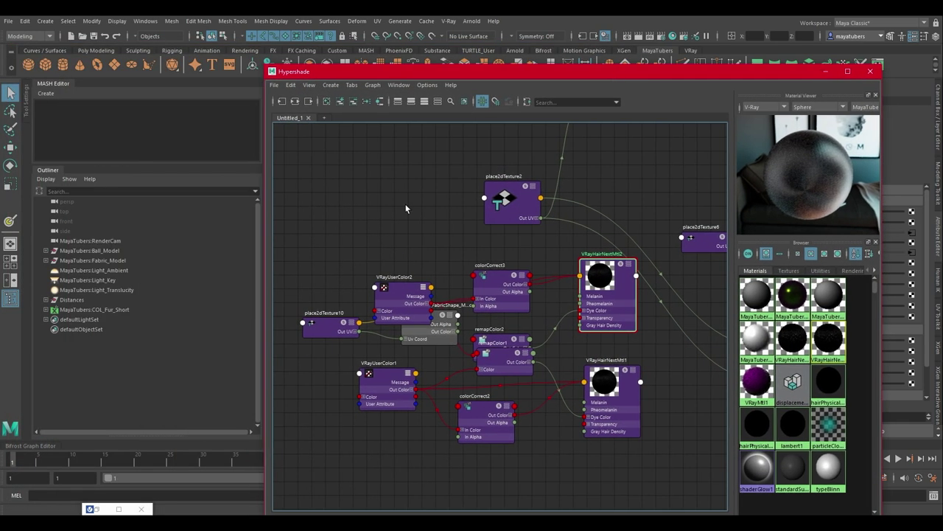
click(120, 329)
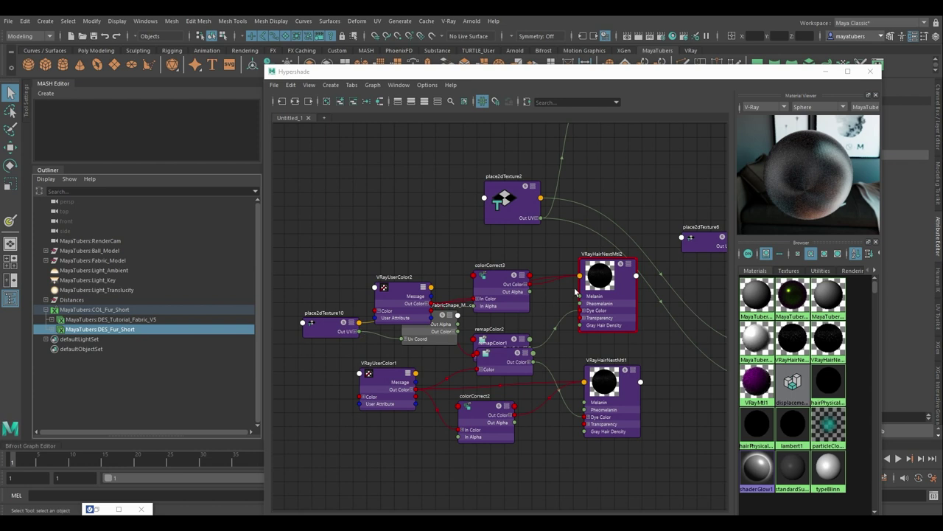
right_click(600, 274)
click(601, 250)
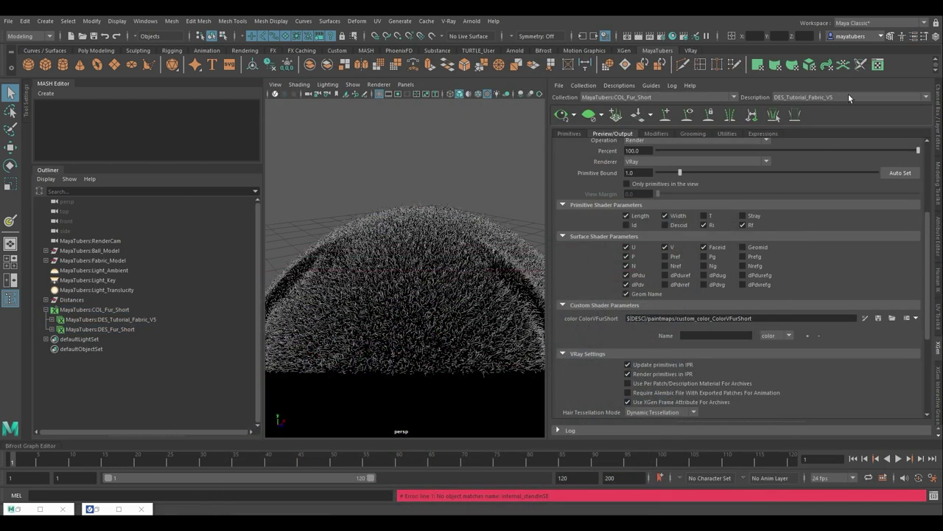
Add a ColorVFurLong custom shader colour parameter to DES_Fur_Short
click(849, 97)
click(838, 106)
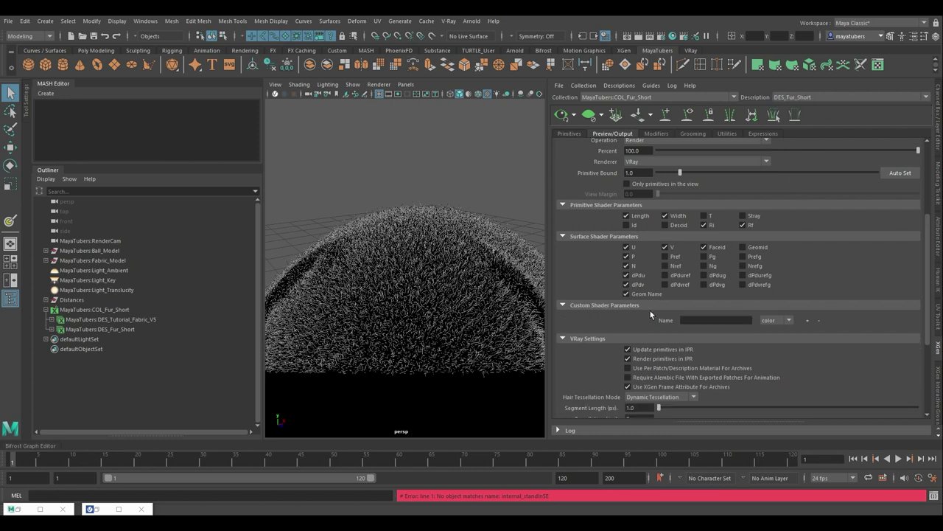
click(721, 321)
text(ColorVFurShort)
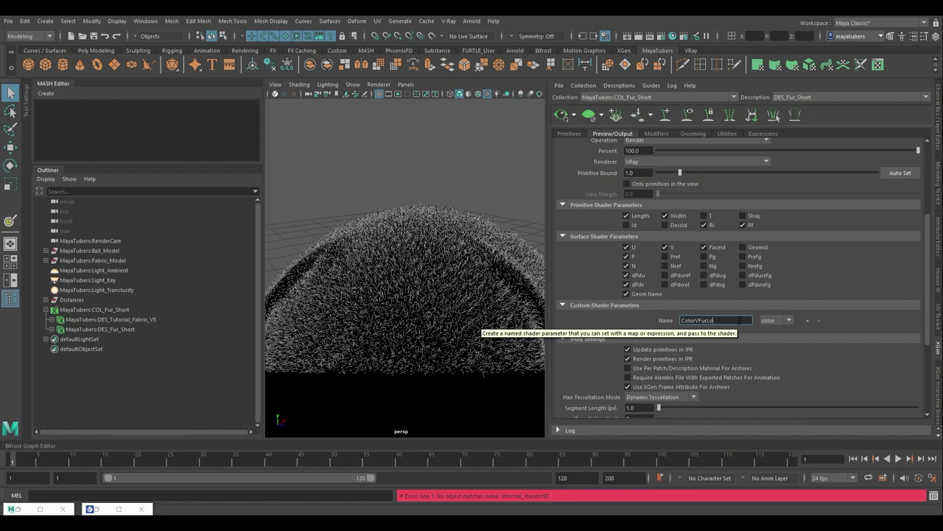
click(808, 320)
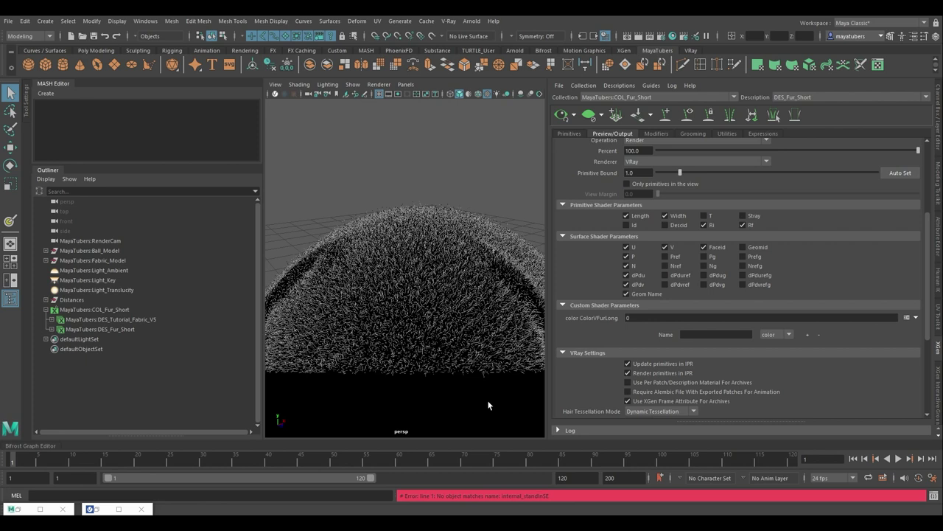
Create the custom_color_ColorVFurLong paint map for the ColorVFurLong parameter
click(912, 318)
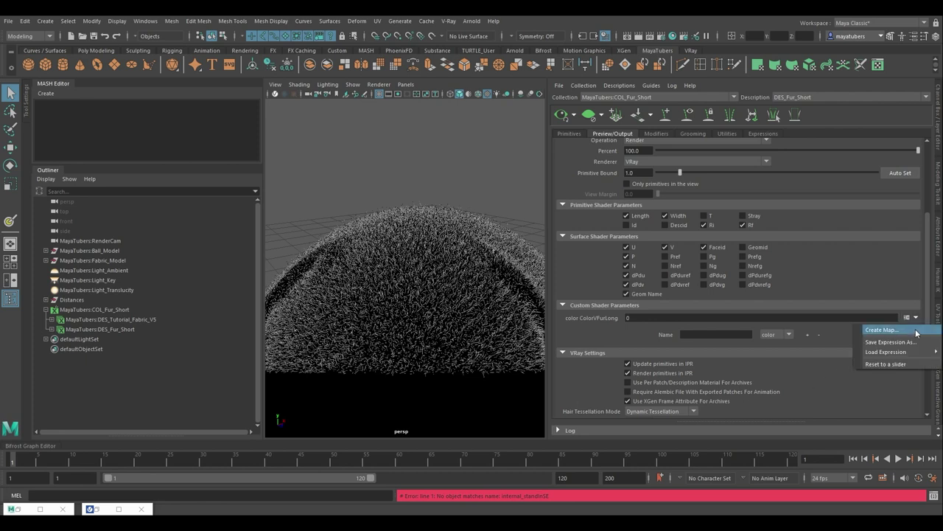
click(914, 331)
click(543, 281)
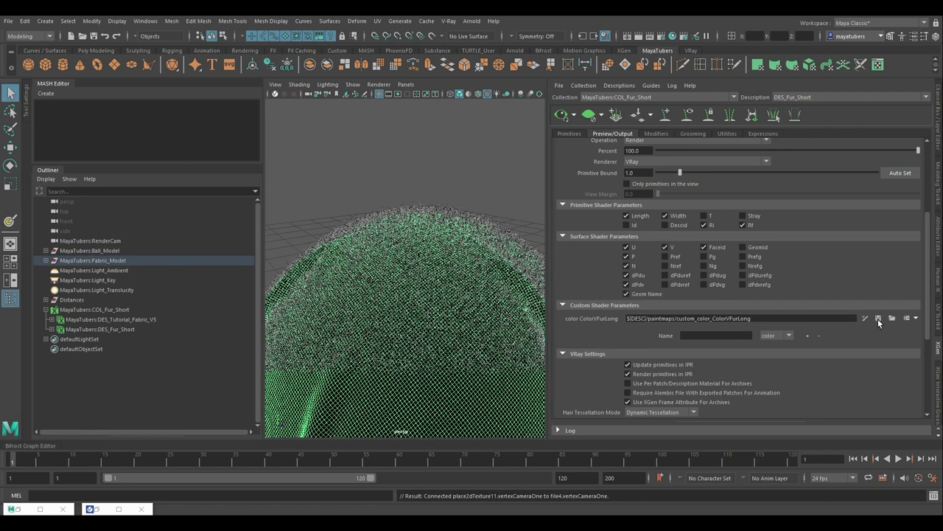
click(145, 20)
Load RawRain.exr from Fabric_Tutorial_01 into the ColorVFurLong map's file node
click(169, 149)
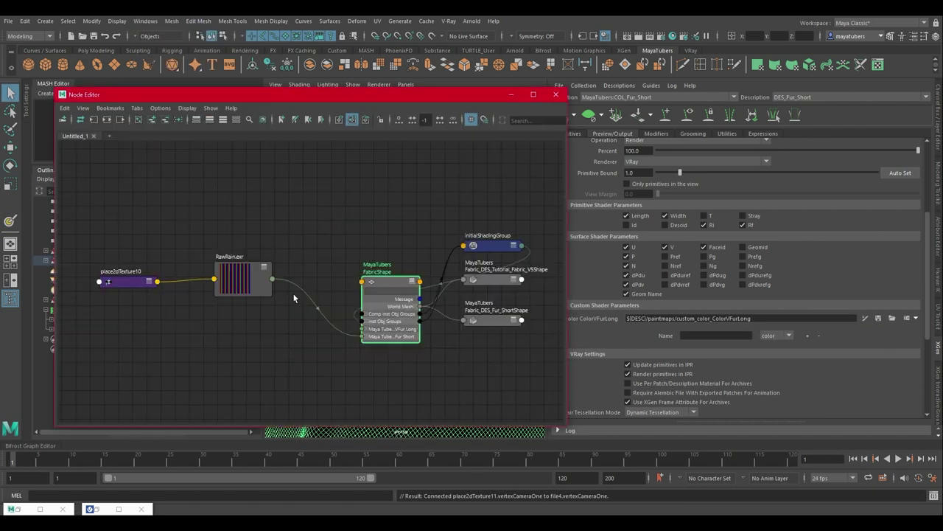
click(122, 120)
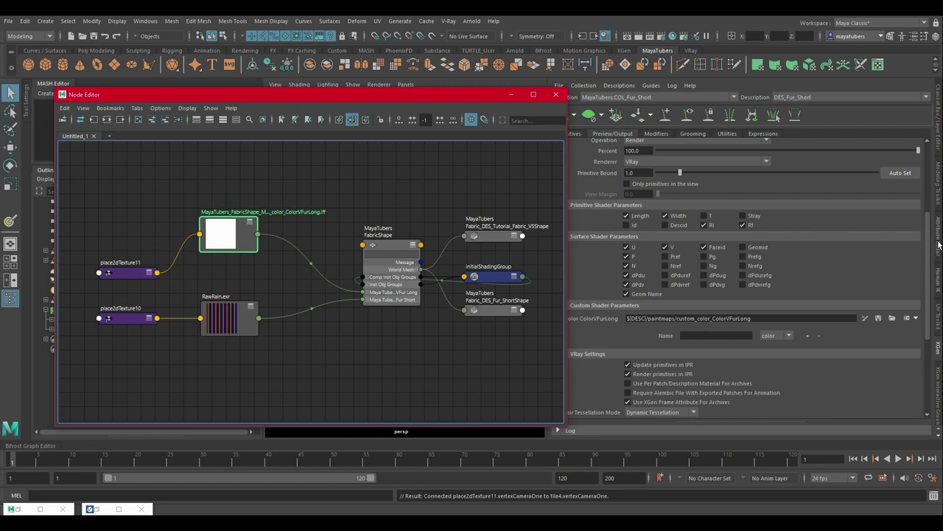
click(938, 245)
click(914, 235)
click(716, 103)
double_click(190, 147)
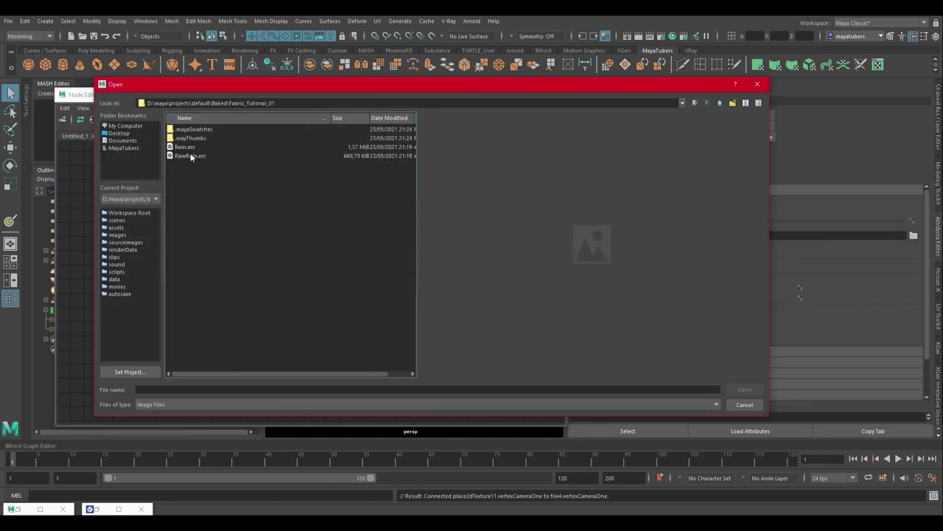
click(191, 156)
click(744, 388)
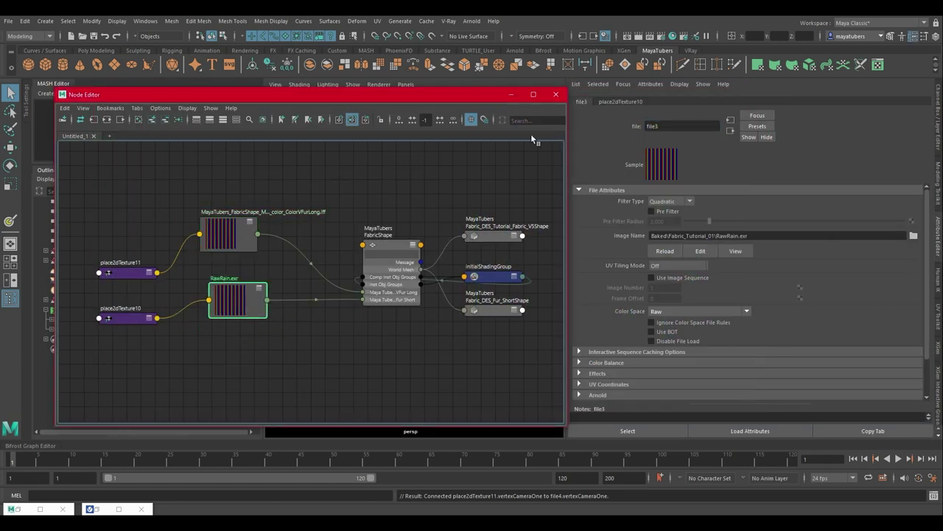
click(561, 97)
Assign the existing VRayMtl1 material to the fabric model
click(116, 509)
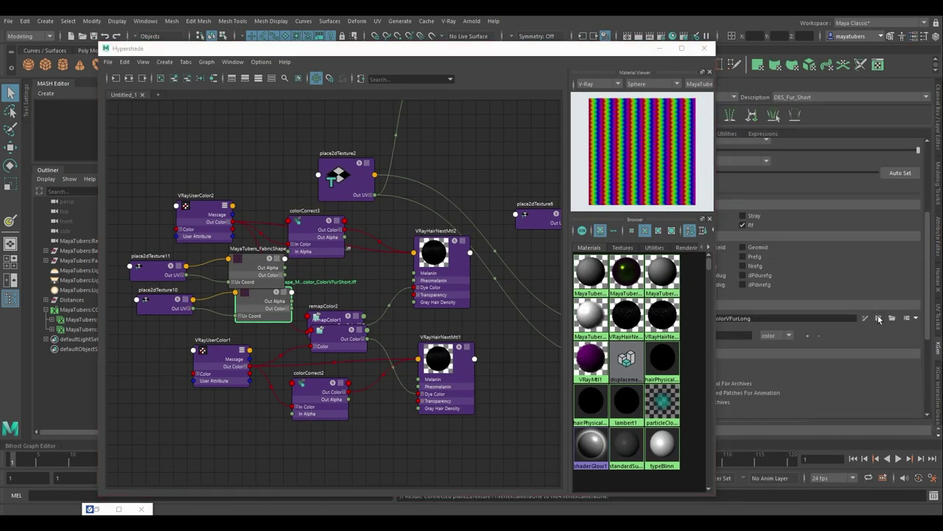
click(195, 213)
drag(389, 53, 230, 71)
drag(333, 71, 469, 392)
click(431, 254)
right_click(431, 254)
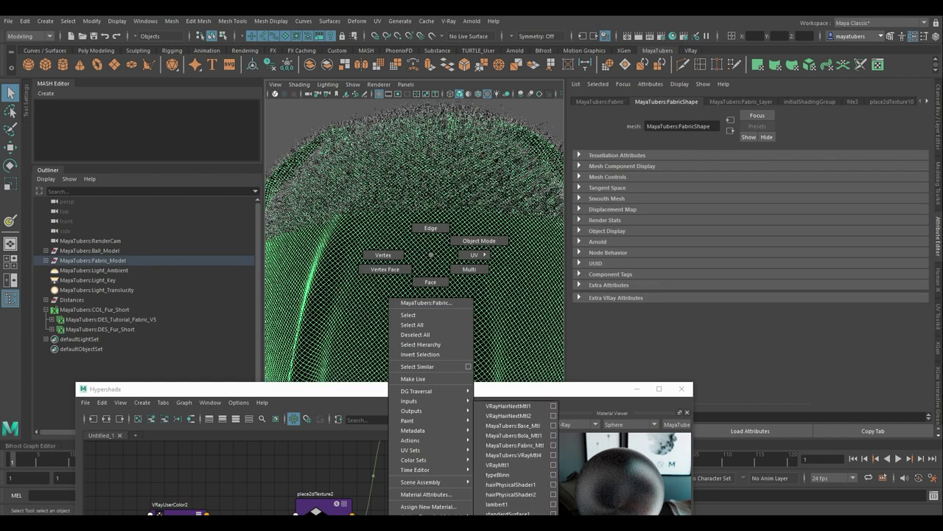
click(528, 464)
click(523, 392)
Enable Color_and_AO's second colour layer, Layers[1], and return to the V-Ray Frame Buffer
drag(522, 389, 519, 105)
scroll(449, 244, down, 3)
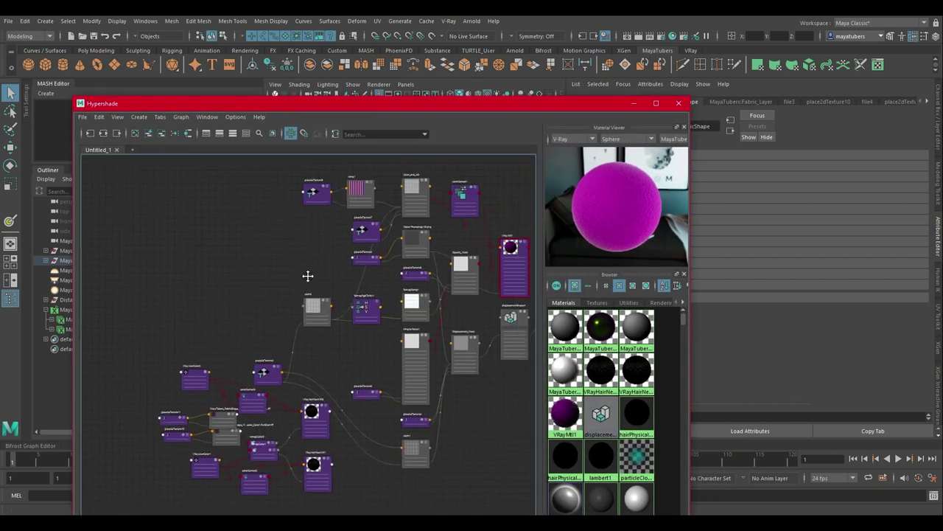
click(362, 236)
drag(517, 104, 345, 97)
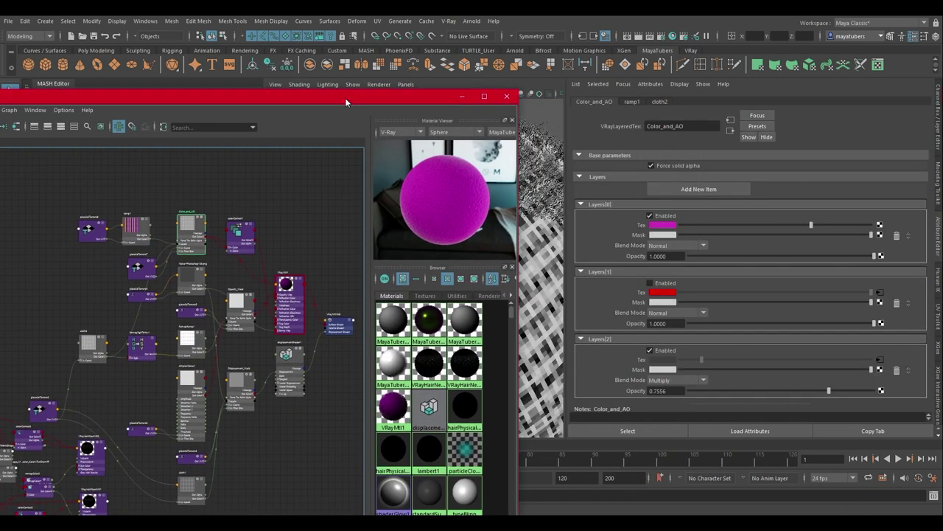
click(650, 283)
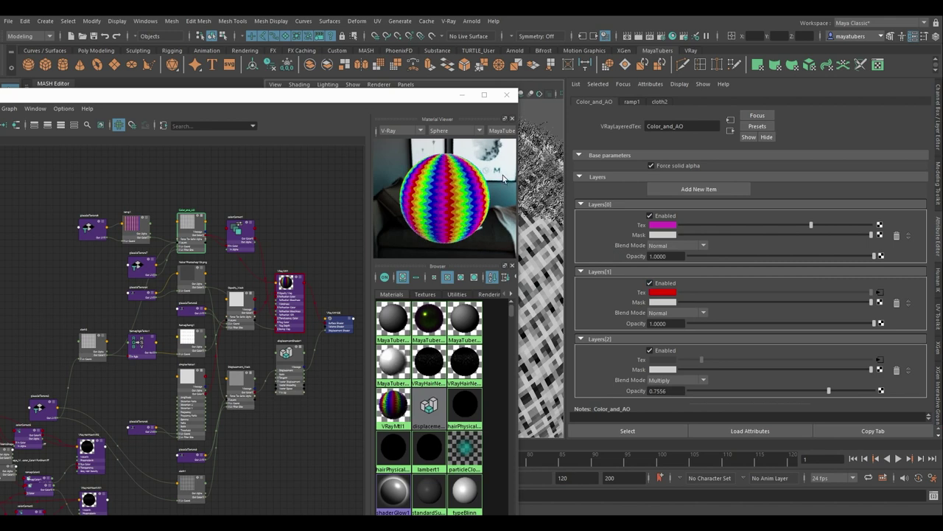
click(507, 95)
click(103, 509)
Re-render the fabric and enable the Hue/Saturation correction with Saturation lowered to -0.150
click(502, 129)
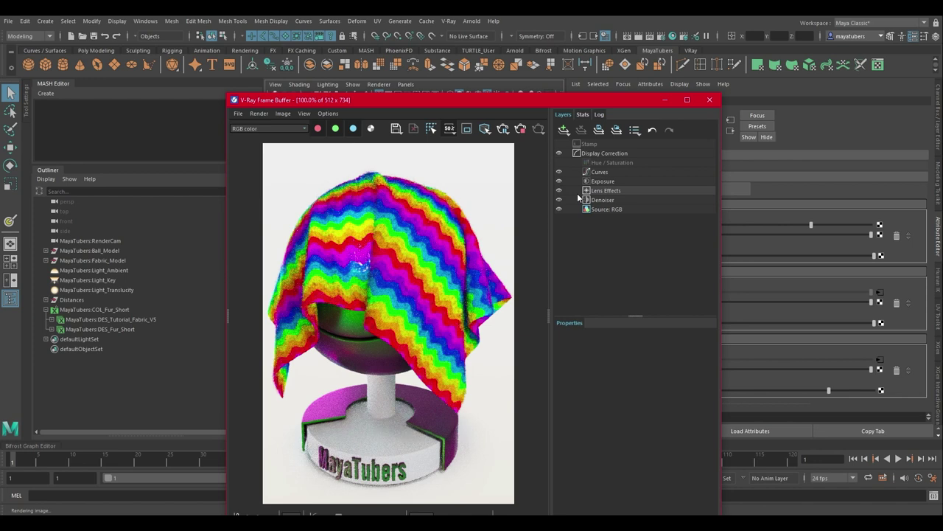
click(559, 162)
click(596, 162)
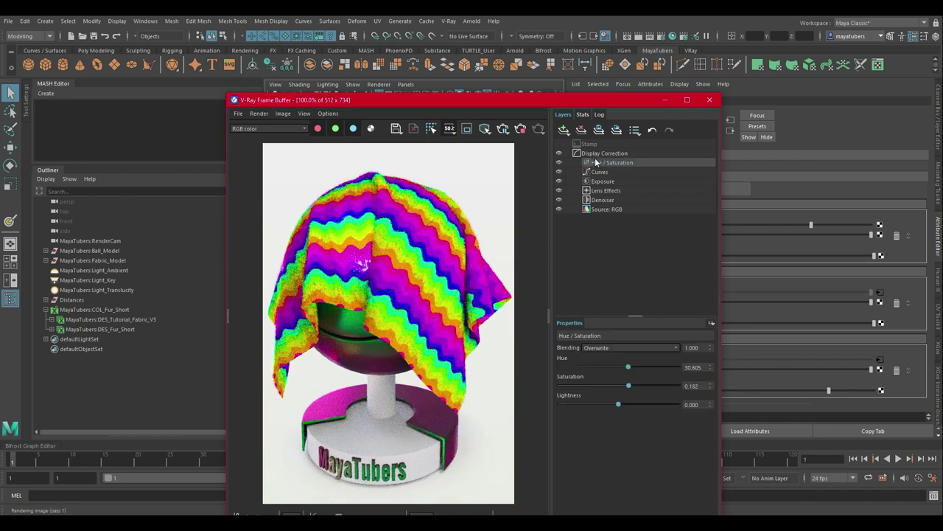
mouse_move(627, 386)
mouse_down()
mouse_move(616, 387)
mouse_move(620, 369)
mouse_move(610, 386)
mouse_up()
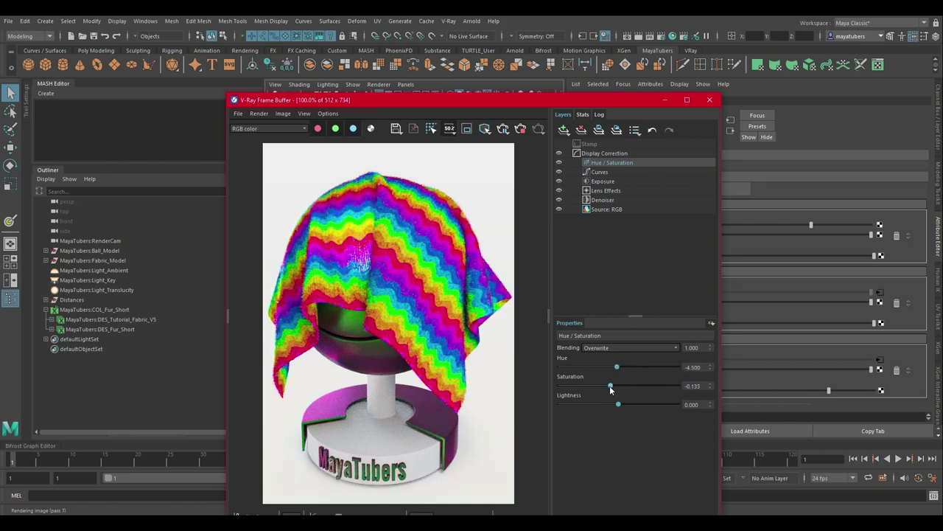
Zoom in on the render to inspect the cloth's top edge, then return to 100%
scroll(352, 262, up, 1)
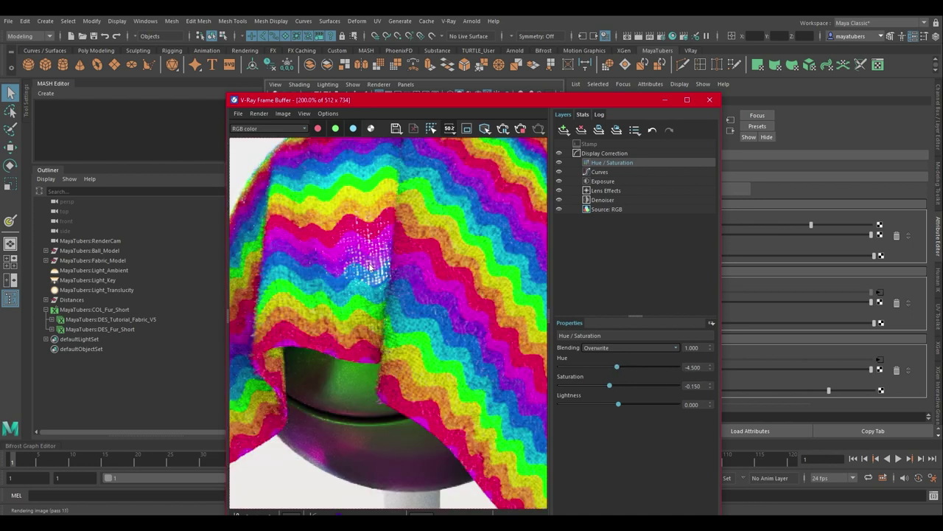
middle_drag(458, 315, 451, 435)
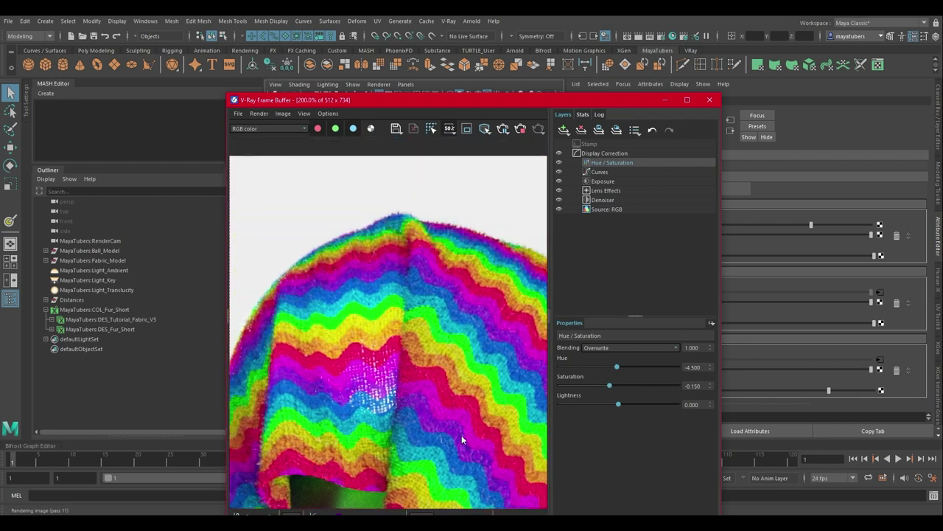
scroll(442, 223, up, 1)
scroll(443, 223, down, 2)
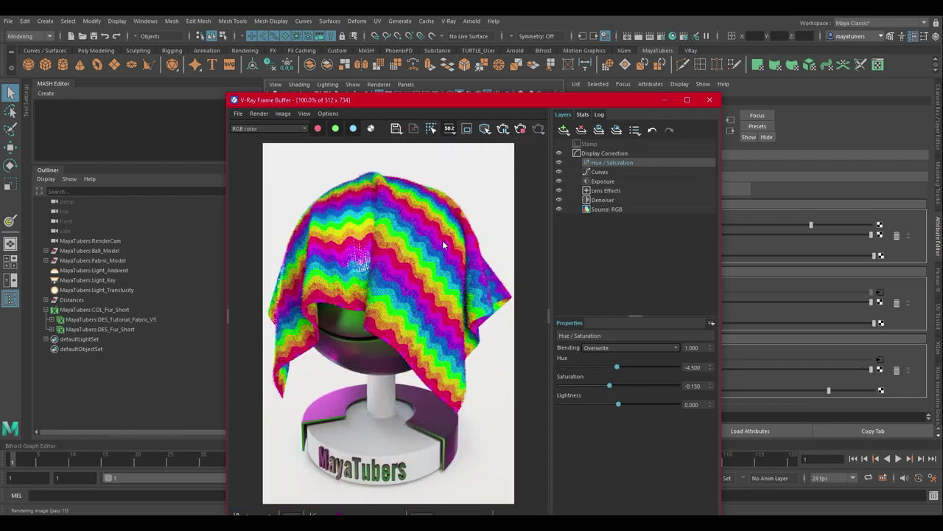